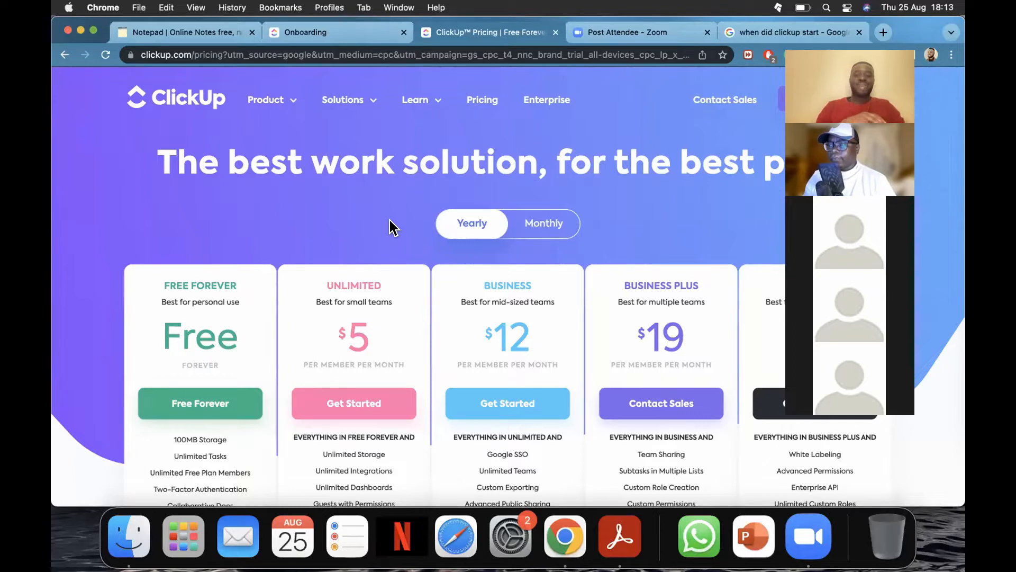
Examine the ClickUp pricing plans, comparing each plan's price per member, intended audience and included features, starting with Free Forever.
{"action": "scroll", "coordinate": [392, 228], "scroll_direction": "down", "scroll_amount": 2}
{"action": "scroll", "coordinate": [392, 227], "scroll_direction": "up", "scroll_amount": 2}
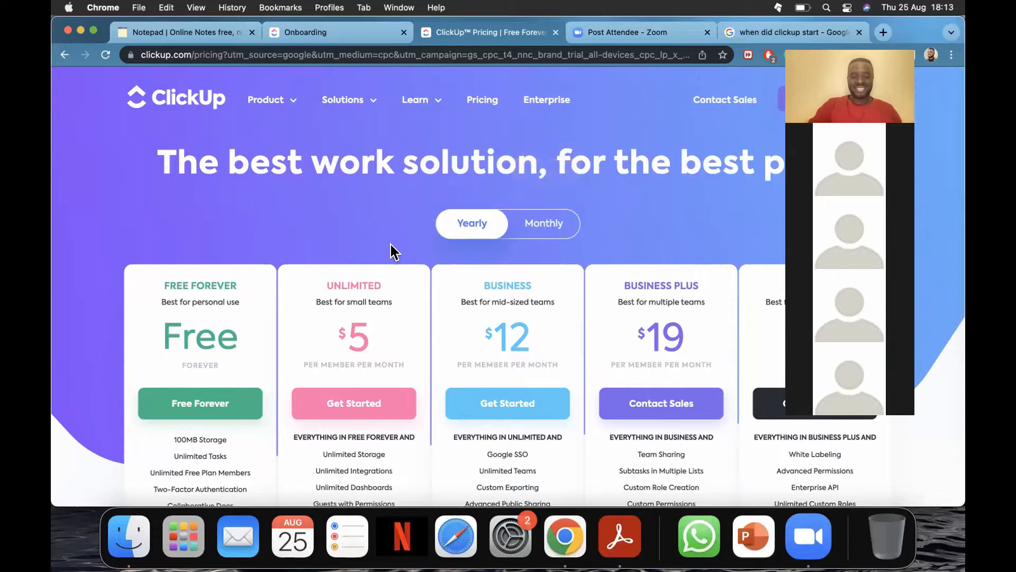
{"action": "scroll", "coordinate": [390, 250], "scroll_direction": "down", "scroll_amount": 2}
{"action": "scroll", "coordinate": [392, 252], "scroll_direction": "down", "scroll_amount": 5}
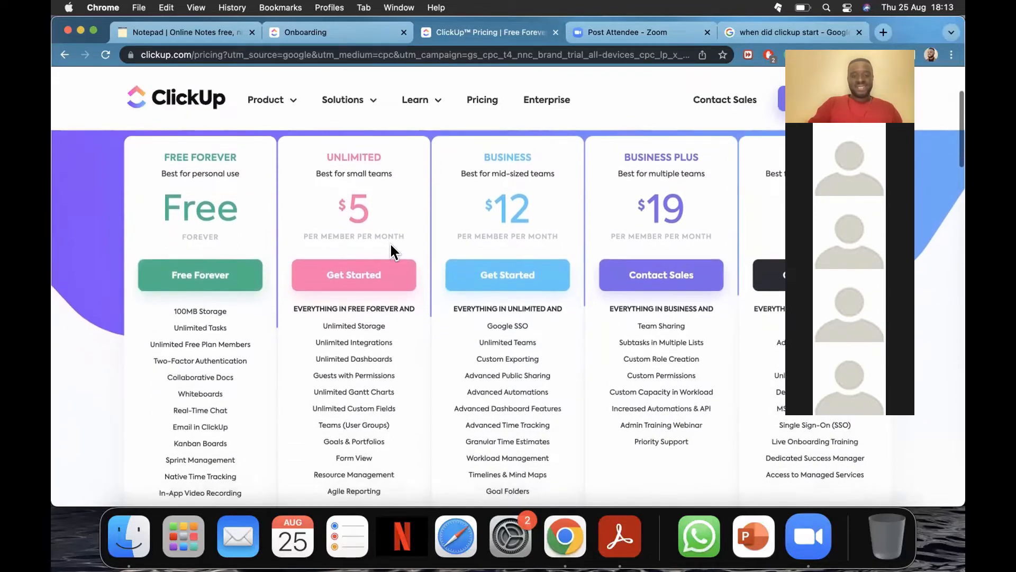
{"action": "scroll", "coordinate": [392, 251], "scroll_direction": "down", "scroll_amount": 2}
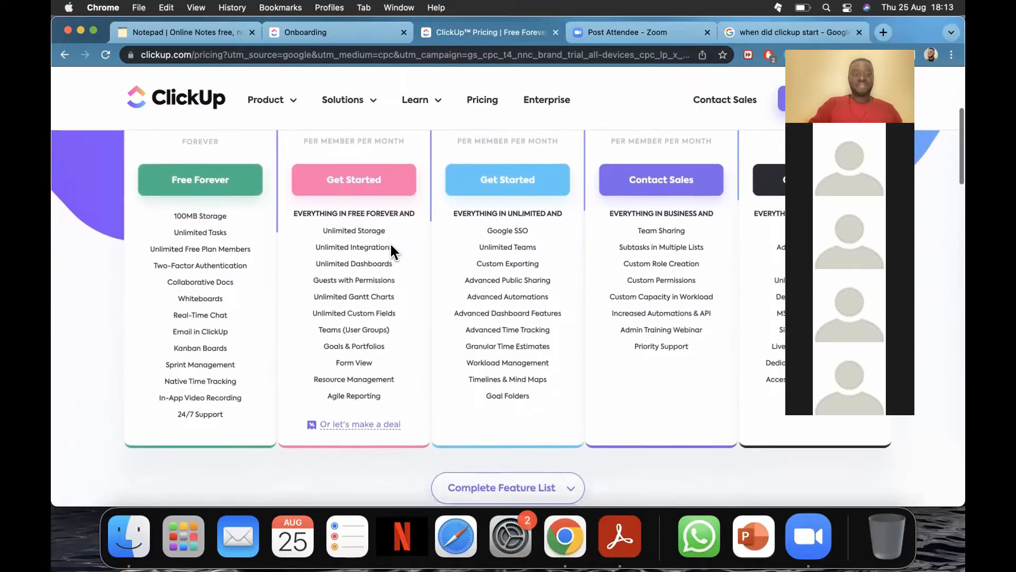
{"action": "scroll", "coordinate": [392, 250], "scroll_direction": "up", "scroll_amount": 4}
{"action": "scroll", "coordinate": [392, 254], "scroll_direction": "up", "scroll_amount": 1}
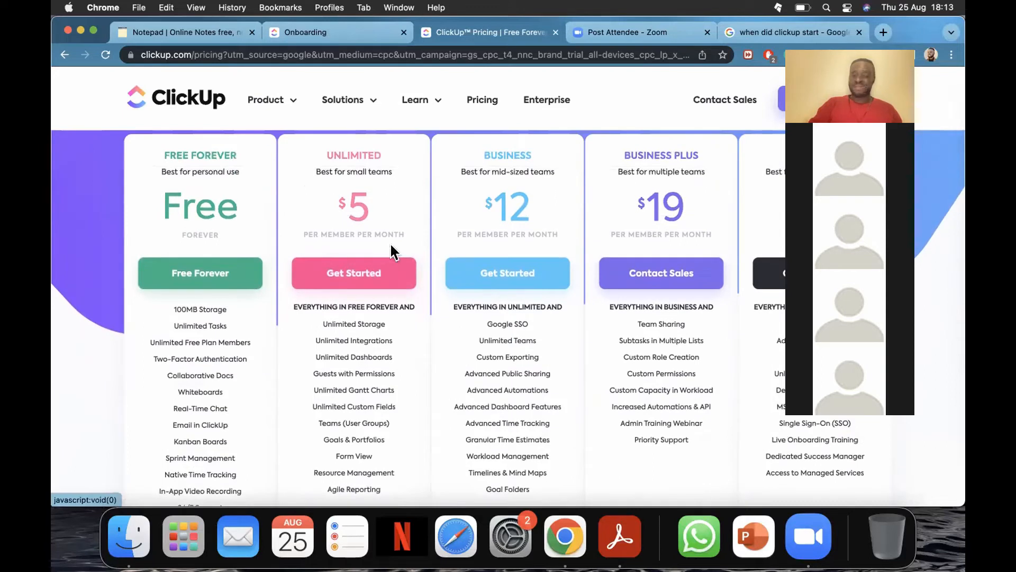
{"action": "scroll", "coordinate": [392, 253], "scroll_direction": "down", "scroll_amount": 2}
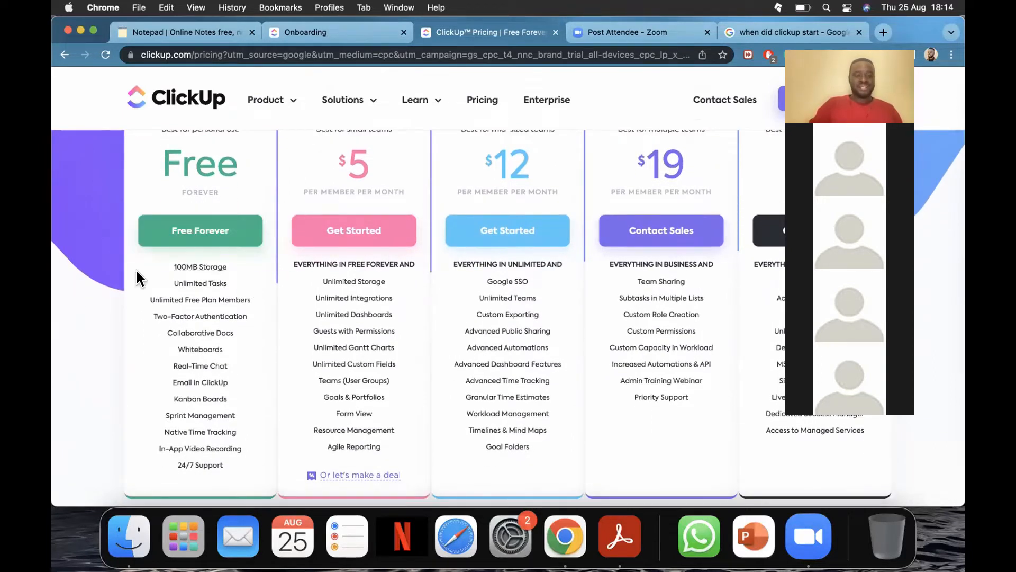
{"action": "scroll", "coordinate": [88, 291], "scroll_direction": "up", "scroll_amount": 2}
{"action": "scroll", "coordinate": [87, 291], "scroll_direction": "down", "scroll_amount": 2}
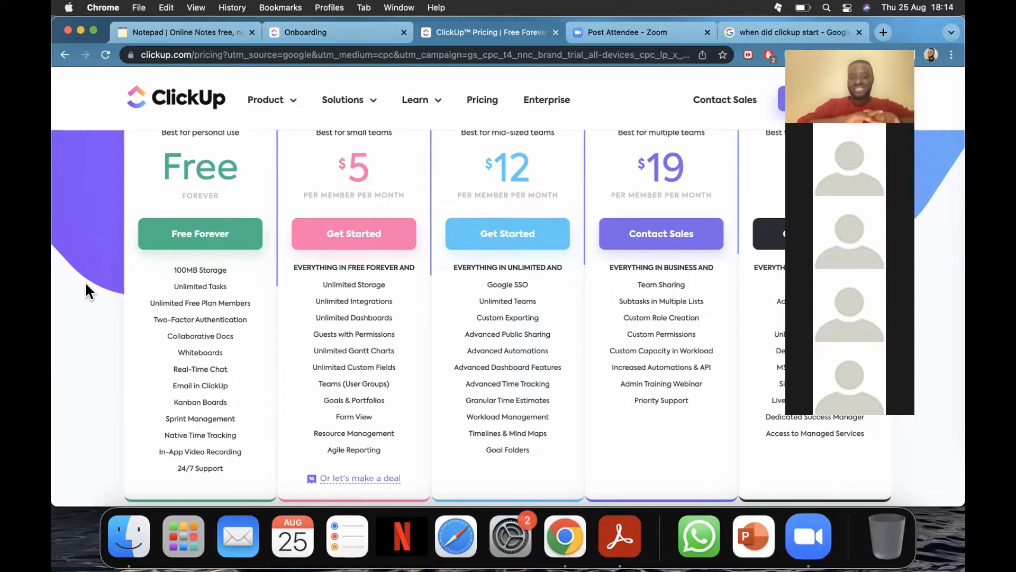
{"action": "scroll", "coordinate": [87, 291], "scroll_direction": "up", "scroll_amount": 1}
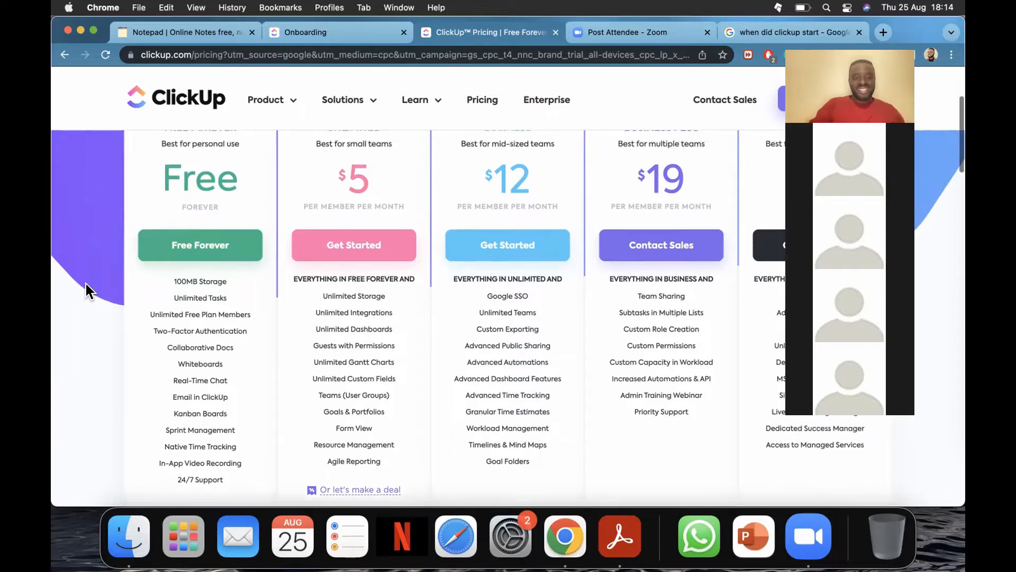
{"action": "scroll", "coordinate": [86, 285], "scroll_direction": "up", "scroll_amount": 2}
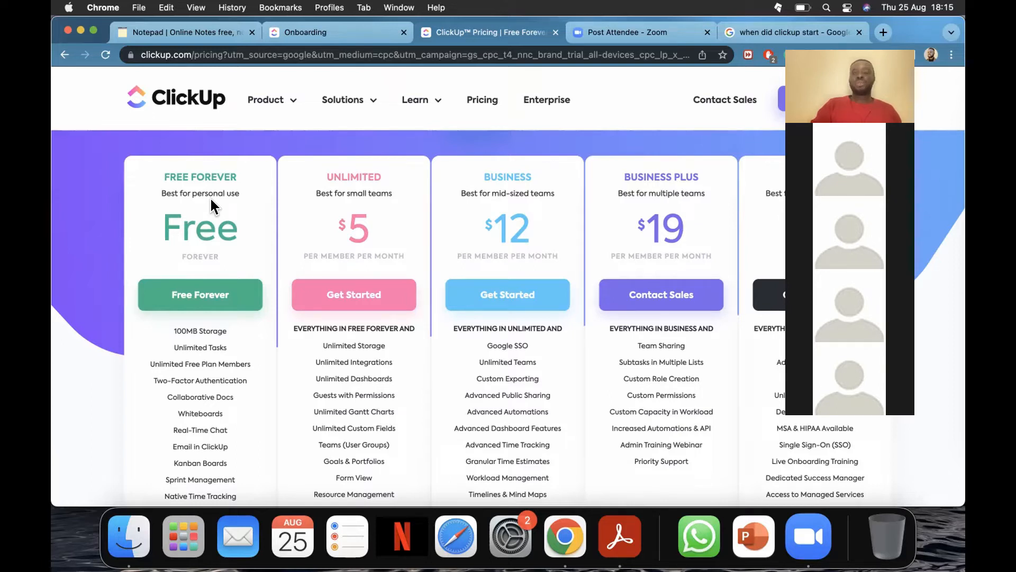
{"action": "mouse_move", "coordinate": [162, 368]}
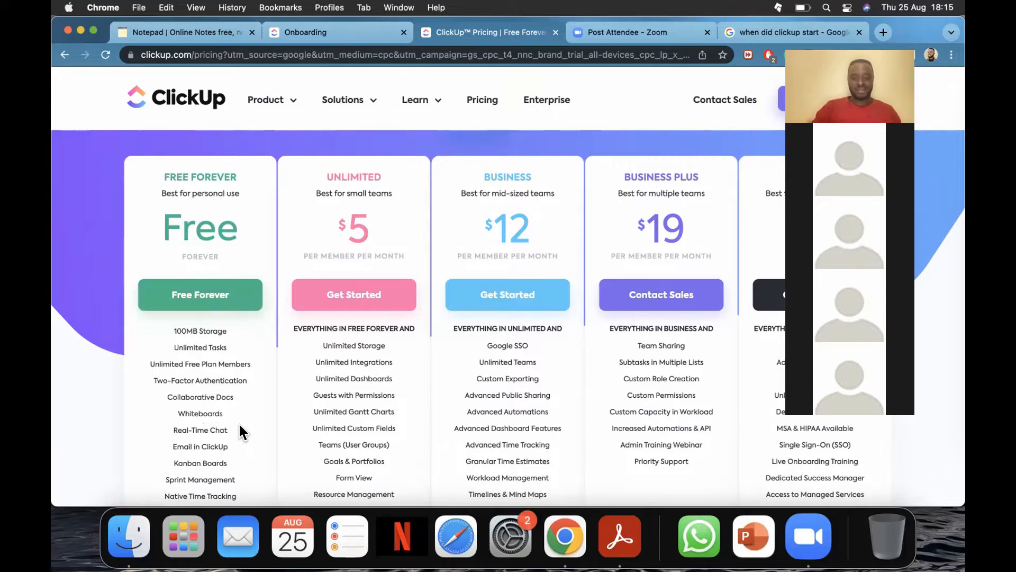
Expand the complete feature list beneath the pricing plans and look at its Usage section.
{"action": "scroll", "coordinate": [239, 425], "scroll_direction": "down", "scroll_amount": 3}
{"action": "scroll", "coordinate": [239, 425], "scroll_direction": "down", "scroll_amount": 5}
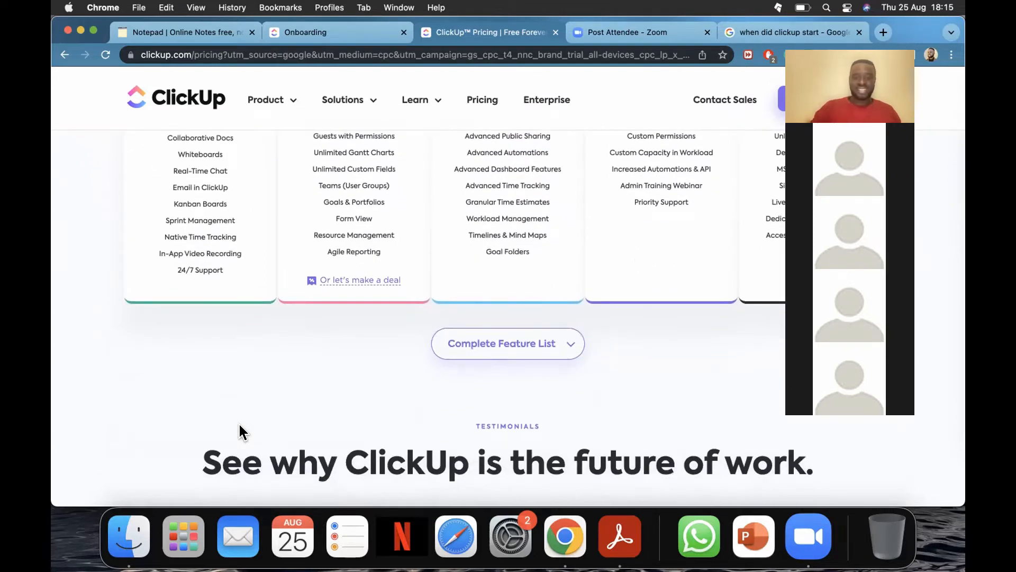
{"action": "left_click", "coordinate": [567, 345]}
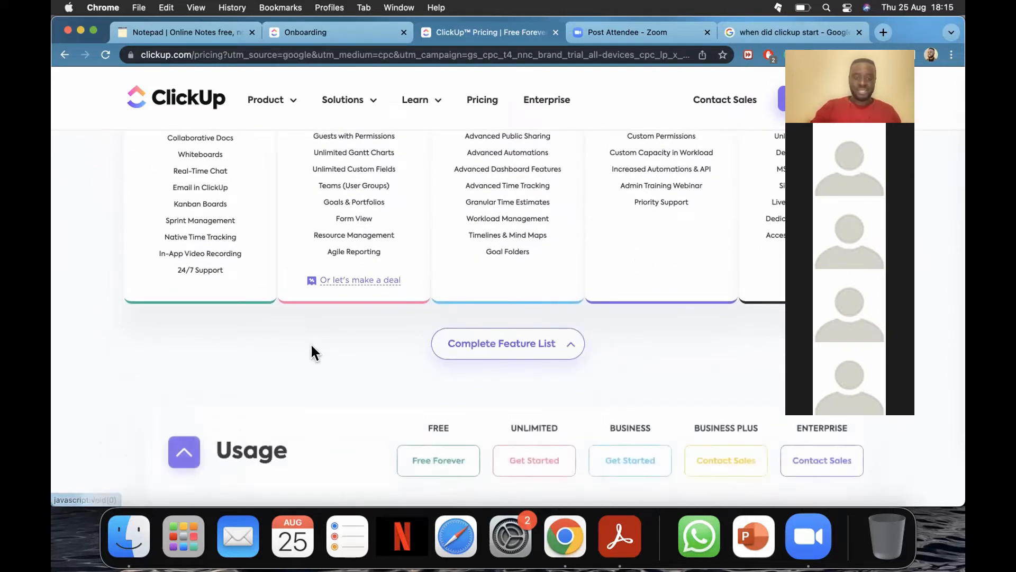
{"action": "scroll", "coordinate": [311, 349], "scroll_direction": "down", "scroll_amount": 4}
{"action": "scroll", "coordinate": [312, 347], "scroll_direction": "down", "scroll_amount": 3}
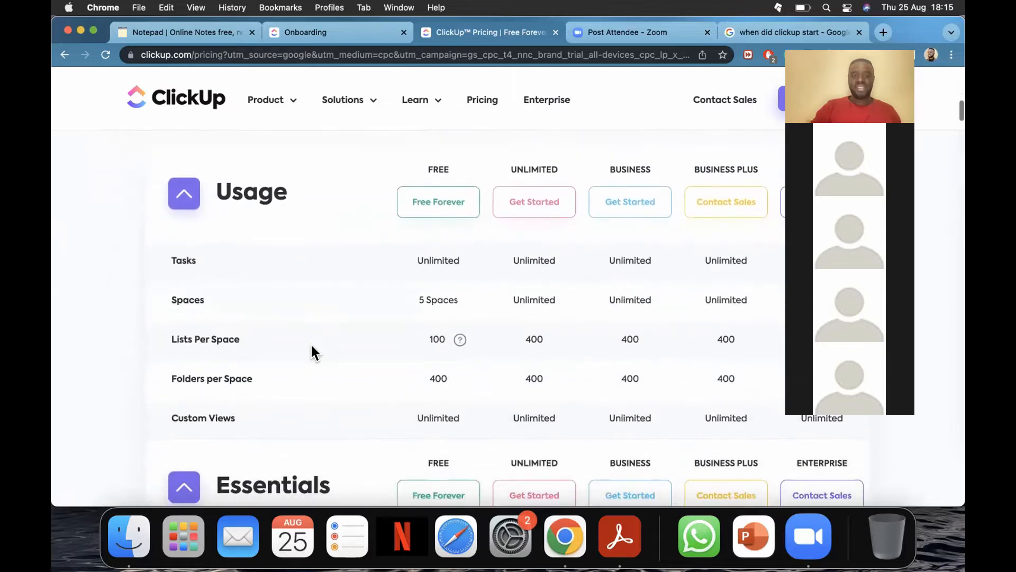
Compare the plan summaries with the Usage and Essentials sections of the feature list, checking the limits on tasks, spaces, lists and folders.
{"action": "scroll", "coordinate": [312, 347], "scroll_direction": "up", "scroll_amount": 10}
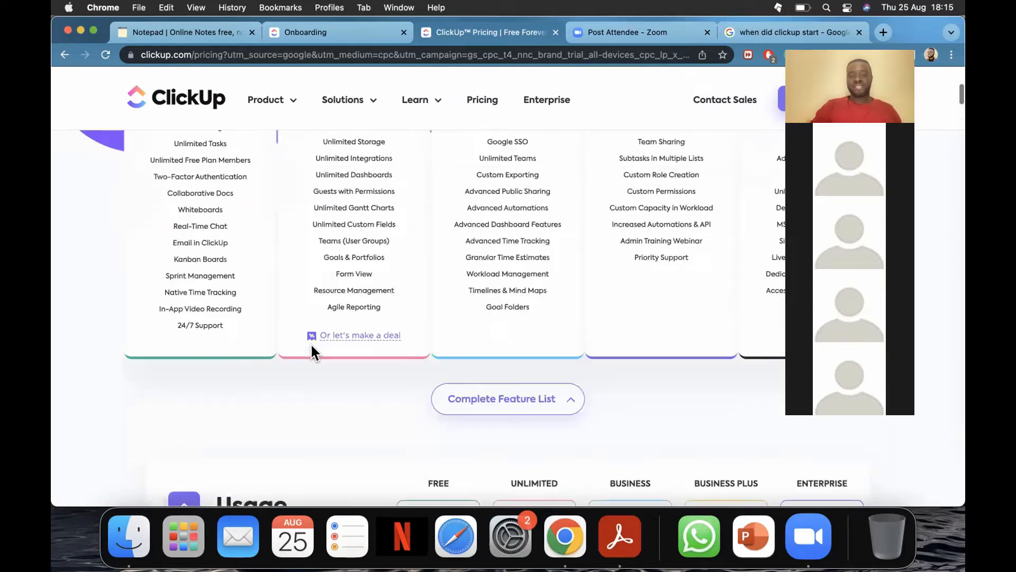
{"action": "scroll", "coordinate": [310, 342], "scroll_direction": "down", "scroll_amount": 2}
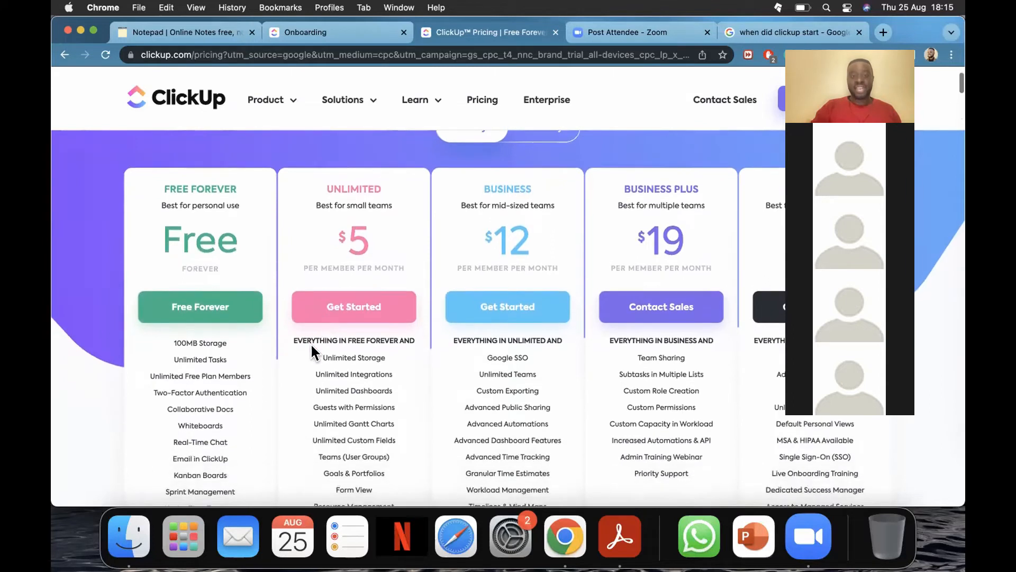
{"action": "scroll", "coordinate": [310, 342], "scroll_direction": "down", "scroll_amount": 1}
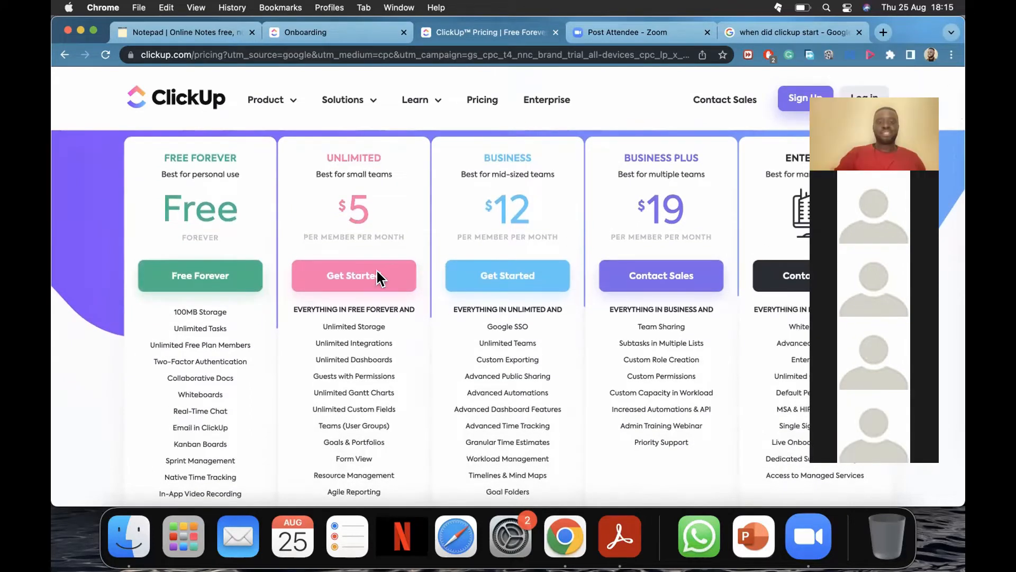
{"action": "scroll", "coordinate": [376, 268], "scroll_direction": "down", "scroll_amount": 9}
{"action": "scroll", "coordinate": [376, 268], "scroll_direction": "down", "scroll_amount": 15}
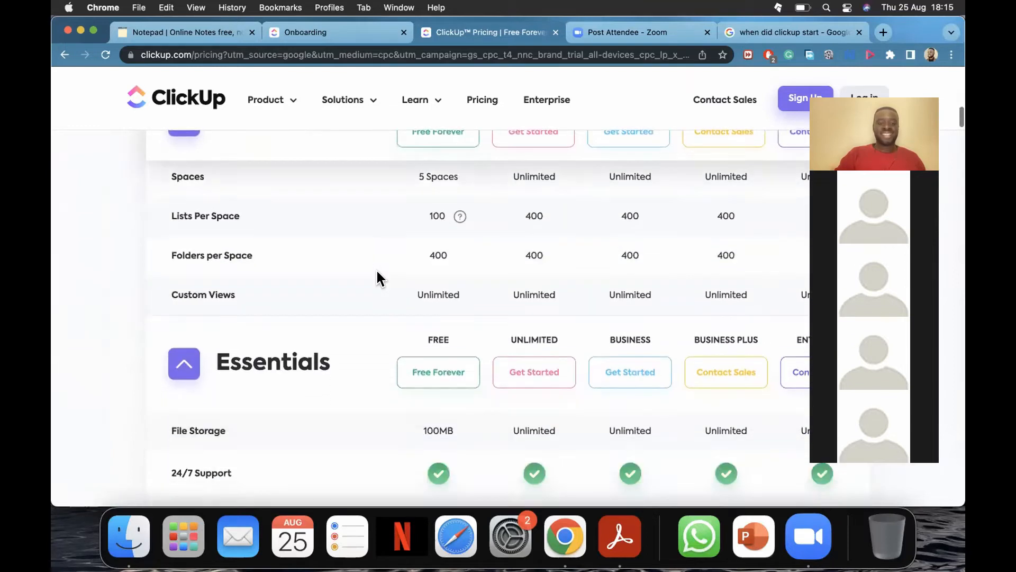
{"action": "scroll", "coordinate": [376, 268], "scroll_direction": "down", "scroll_amount": 5}
{"action": "scroll", "coordinate": [376, 268], "scroll_direction": "up", "scroll_amount": 1}
{"action": "scroll", "coordinate": [377, 271], "scroll_direction": "up", "scroll_amount": 12}
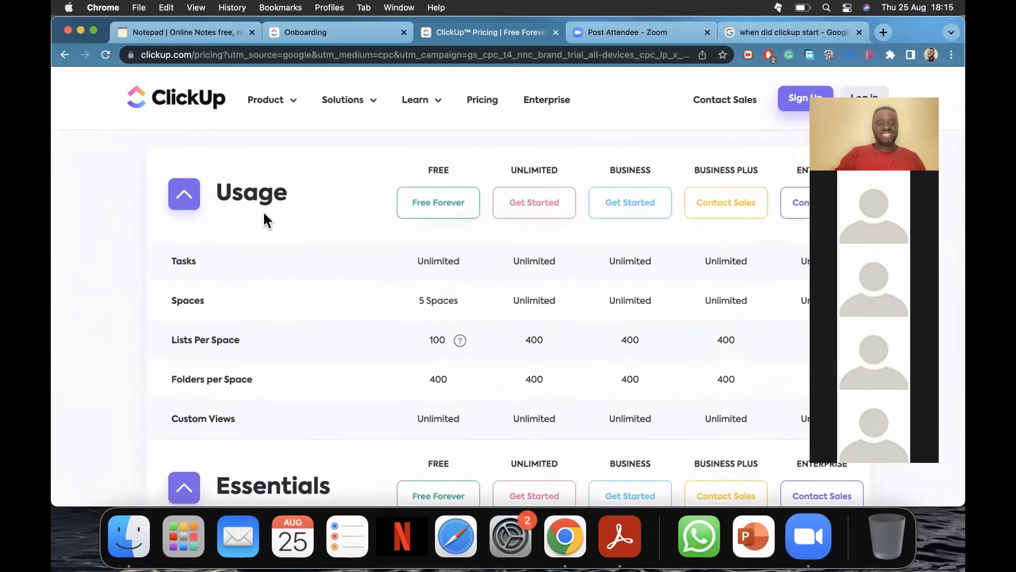
{"action": "scroll", "coordinate": [252, 212], "scroll_direction": "down", "scroll_amount": 2}
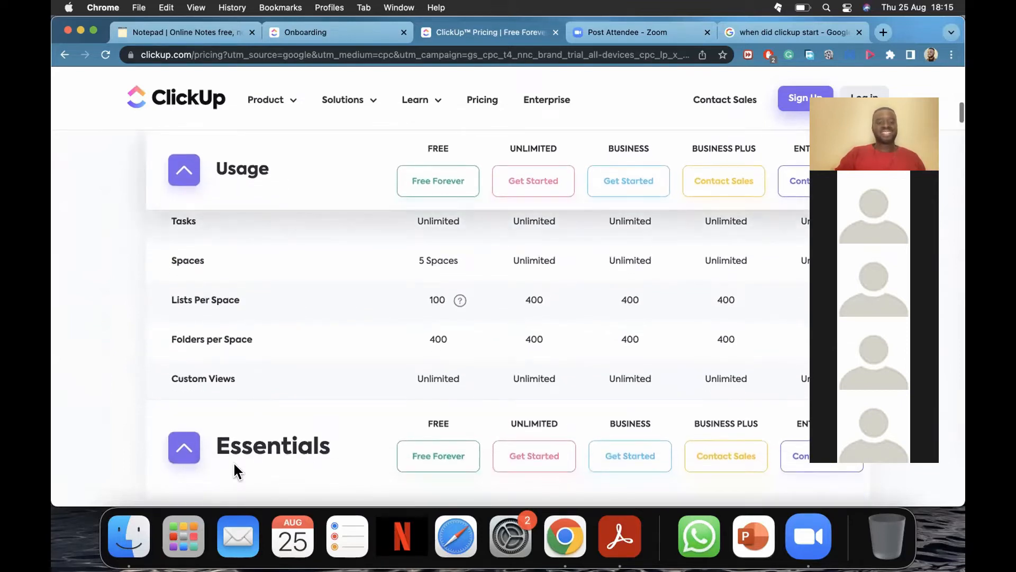
{"action": "scroll", "coordinate": [387, 271], "scroll_direction": "up", "scroll_amount": 2}
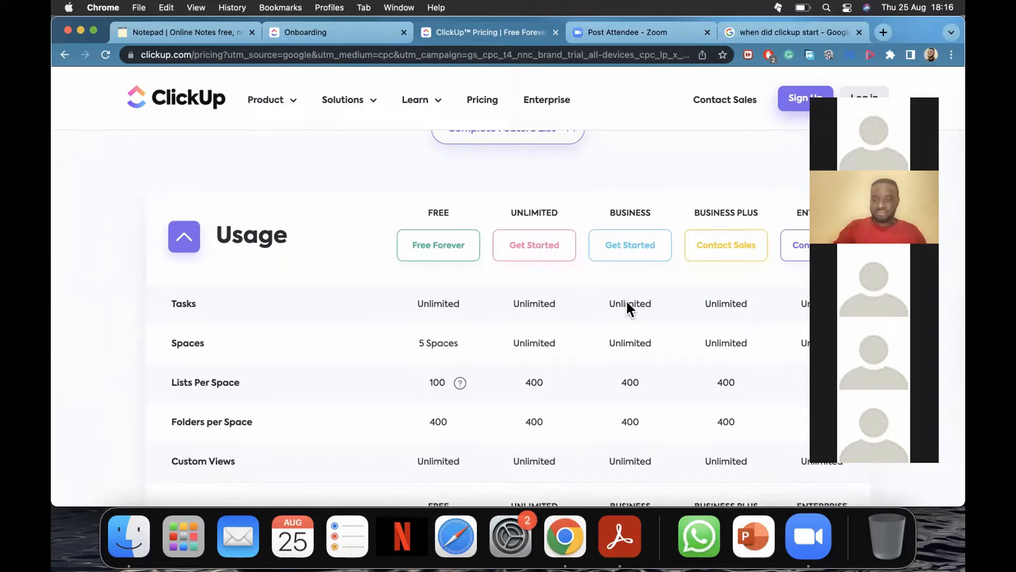
Return to the plan summaries and review the features included in the Unlimited, Business and Business Plus plans.
{"action": "scroll", "coordinate": [432, 286], "scroll_direction": "up", "scroll_amount": 2}
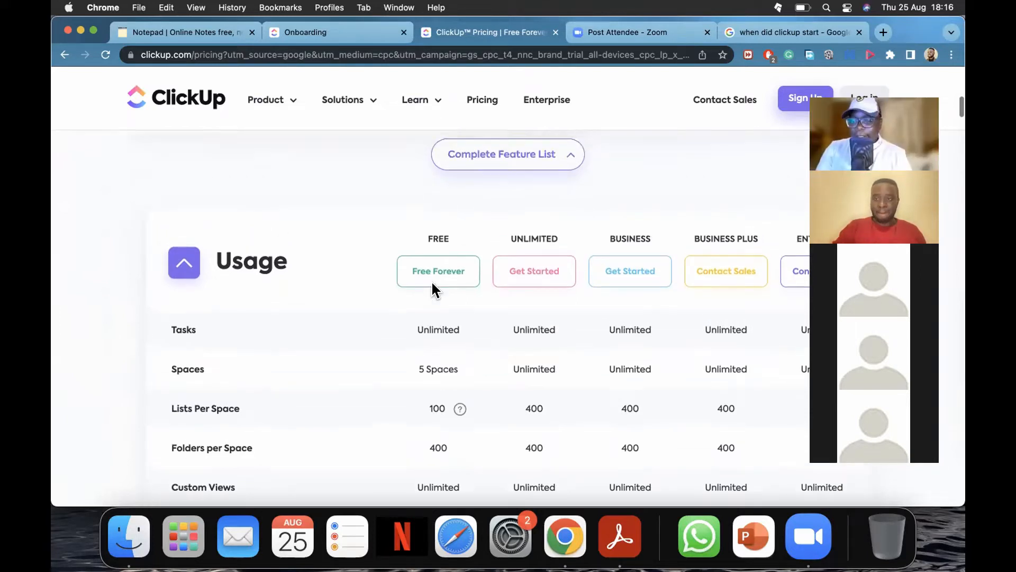
{"action": "scroll", "coordinate": [417, 217], "scroll_direction": "up", "scroll_amount": 2}
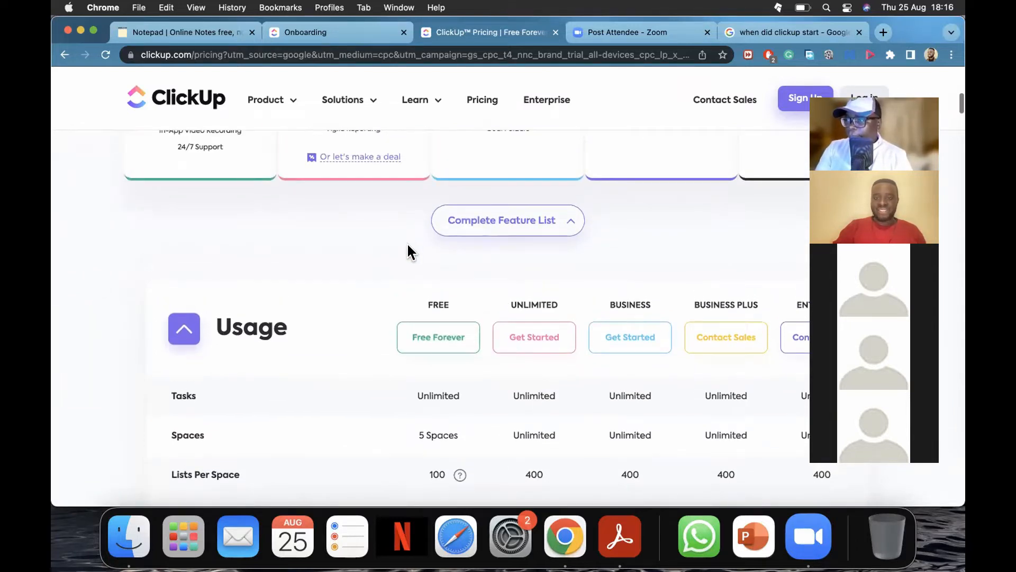
{"action": "scroll", "coordinate": [410, 252], "scroll_direction": "up", "scroll_amount": 5}
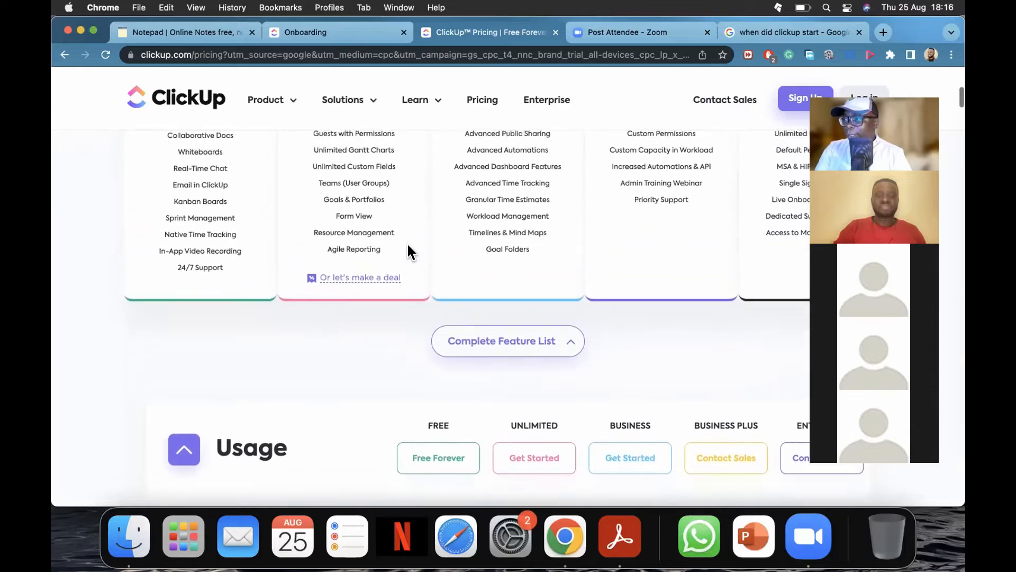
{"action": "scroll", "coordinate": [410, 253], "scroll_direction": "up", "scroll_amount": 8}
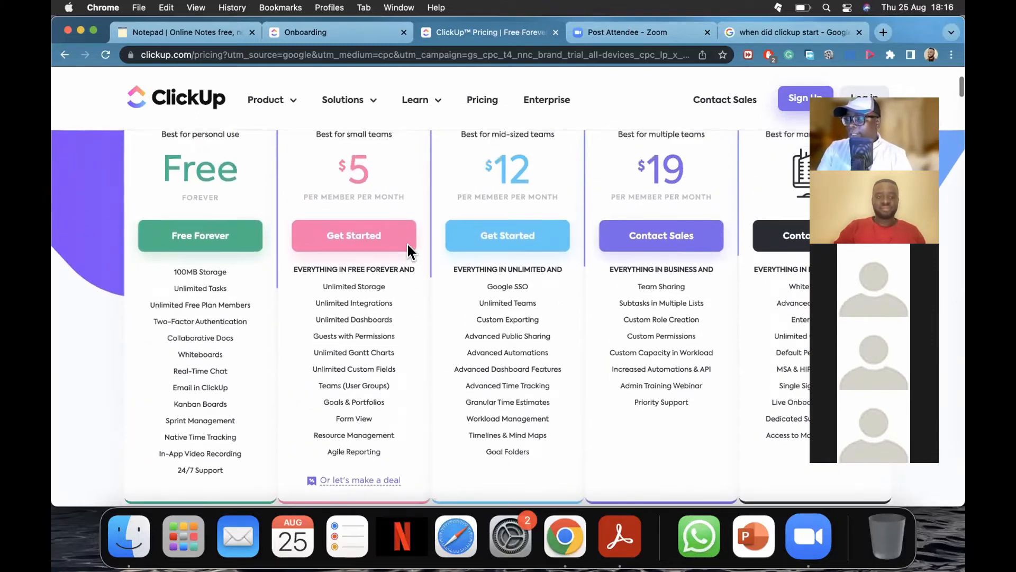
{"action": "scroll", "coordinate": [410, 253], "scroll_direction": "up", "scroll_amount": 2}
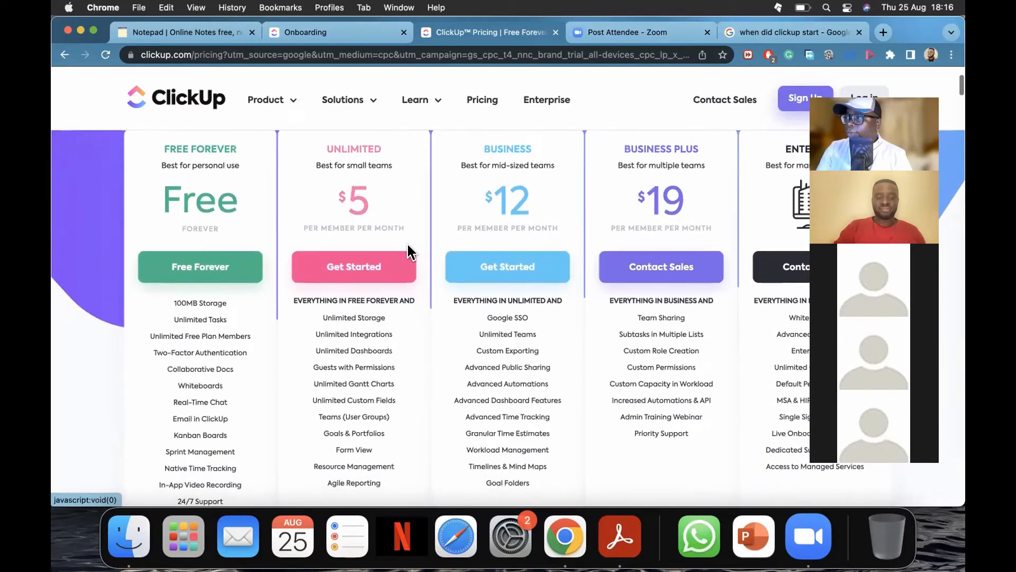
{"action": "scroll", "coordinate": [410, 252], "scroll_direction": "down", "scroll_amount": 2}
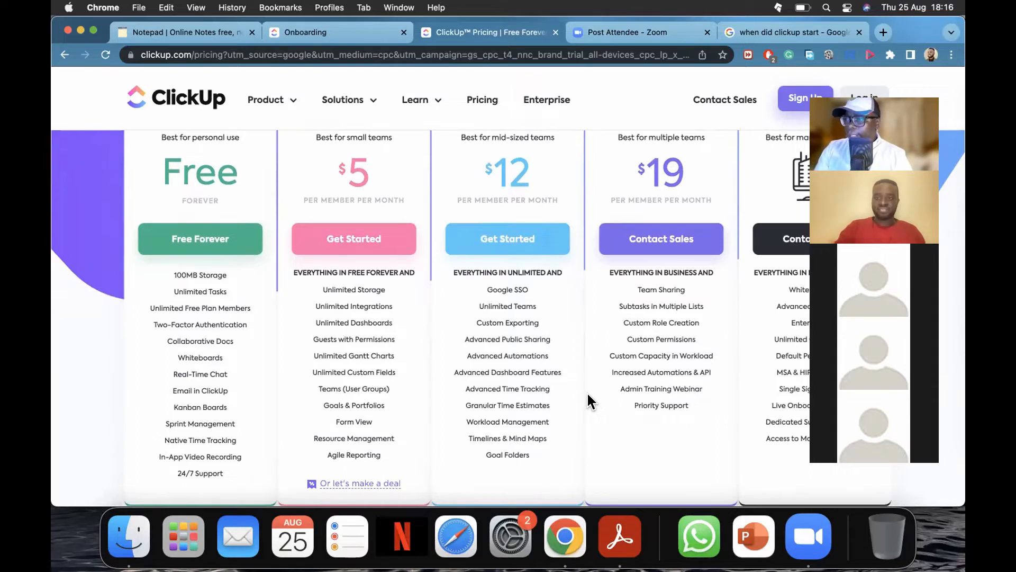
{"action": "scroll", "coordinate": [589, 395], "scroll_direction": "down", "scroll_amount": 1}
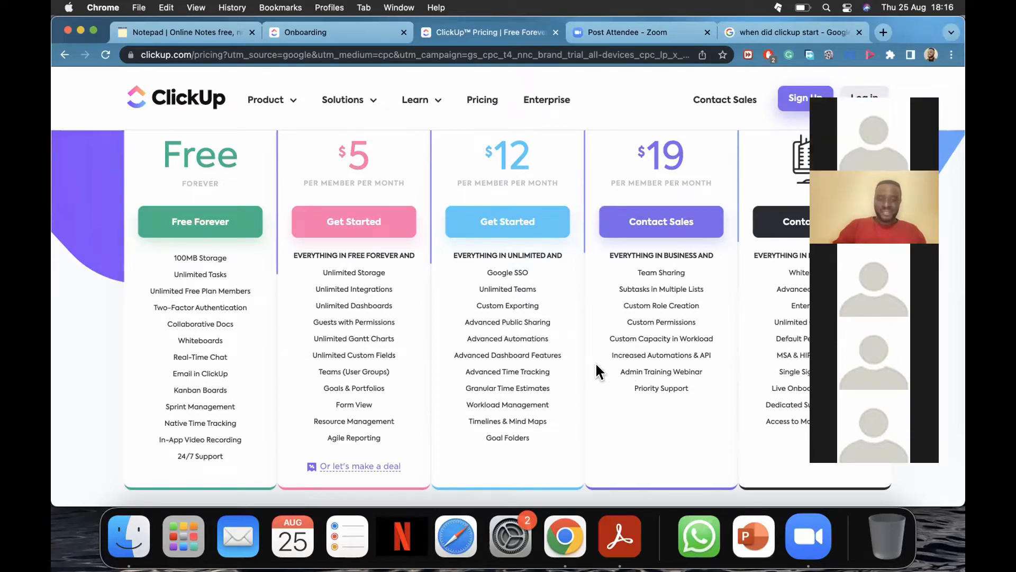
Read through the Usage, Essentials and Views sections of the feature list, comparing what each plan offers.
{"action": "scroll", "coordinate": [597, 370], "scroll_direction": "down", "scroll_amount": 5}
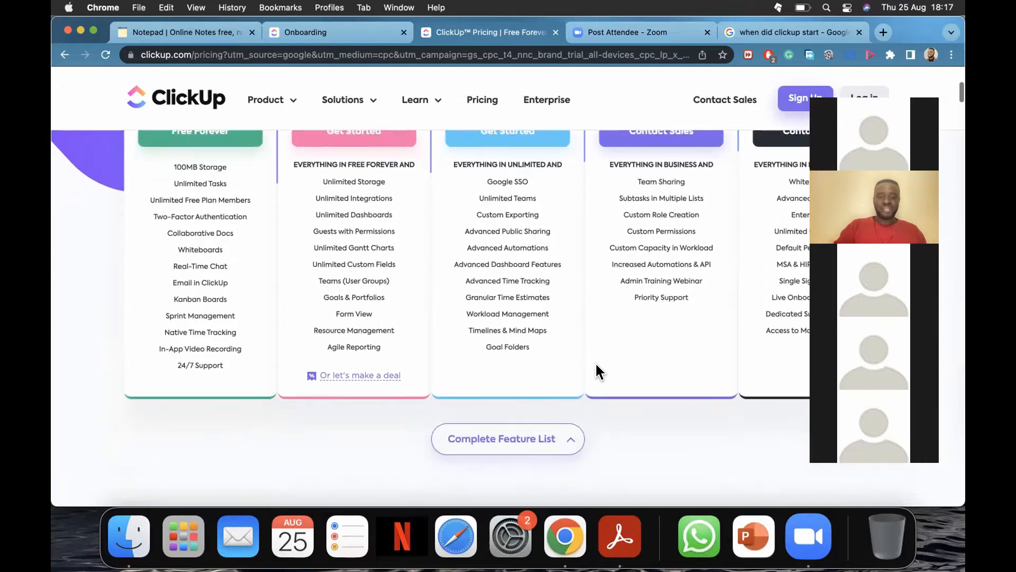
{"action": "scroll", "coordinate": [596, 365], "scroll_direction": "down", "scroll_amount": 6}
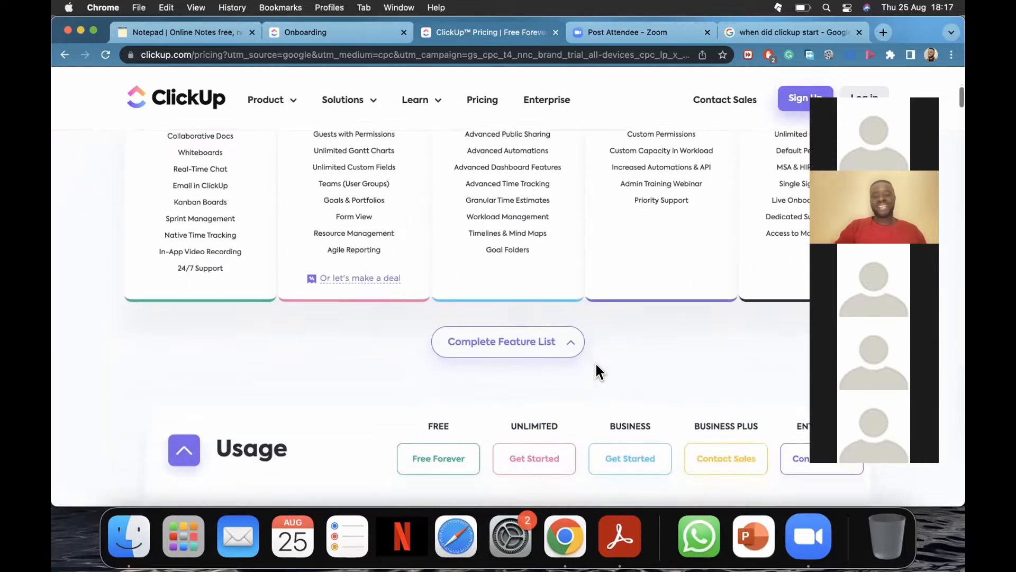
{"action": "scroll", "coordinate": [596, 370], "scroll_direction": "down", "scroll_amount": 2}
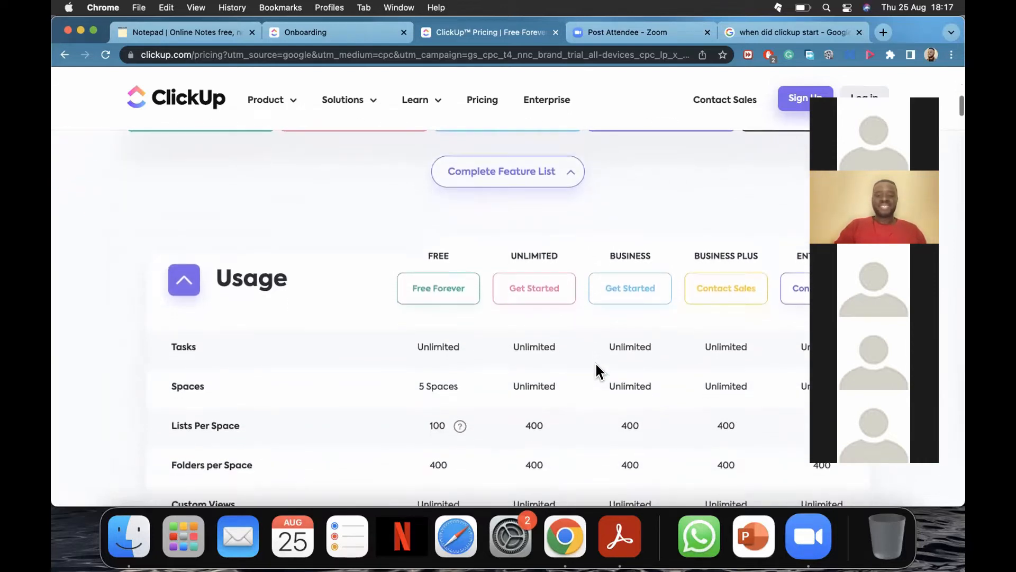
{"action": "scroll", "coordinate": [597, 371], "scroll_direction": "down", "scroll_amount": 3}
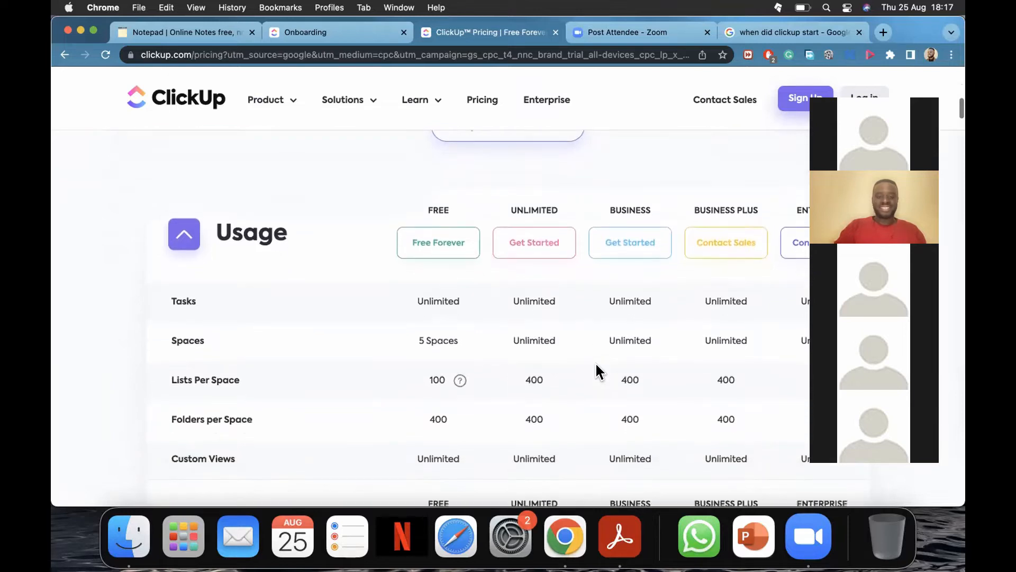
{"action": "scroll", "coordinate": [596, 370], "scroll_direction": "down", "scroll_amount": 5}
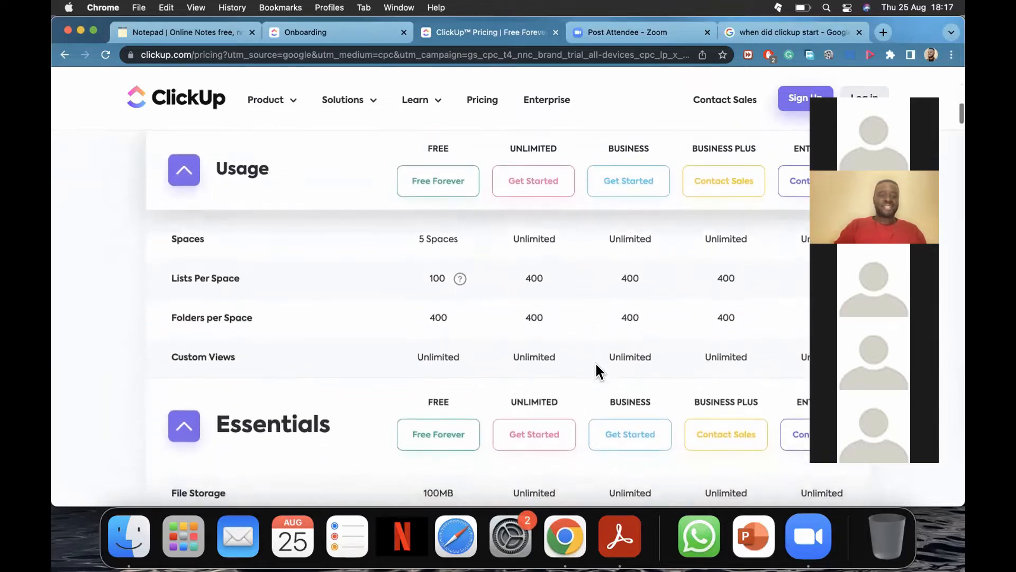
{"action": "scroll", "coordinate": [597, 371], "scroll_direction": "down", "scroll_amount": 5}
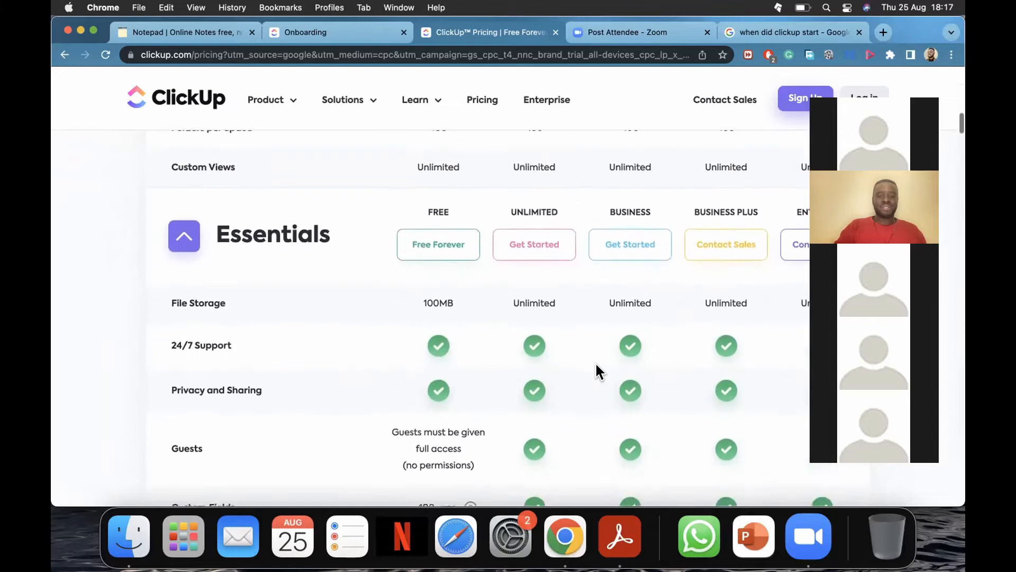
{"action": "scroll", "coordinate": [597, 365], "scroll_direction": "down", "scroll_amount": 4}
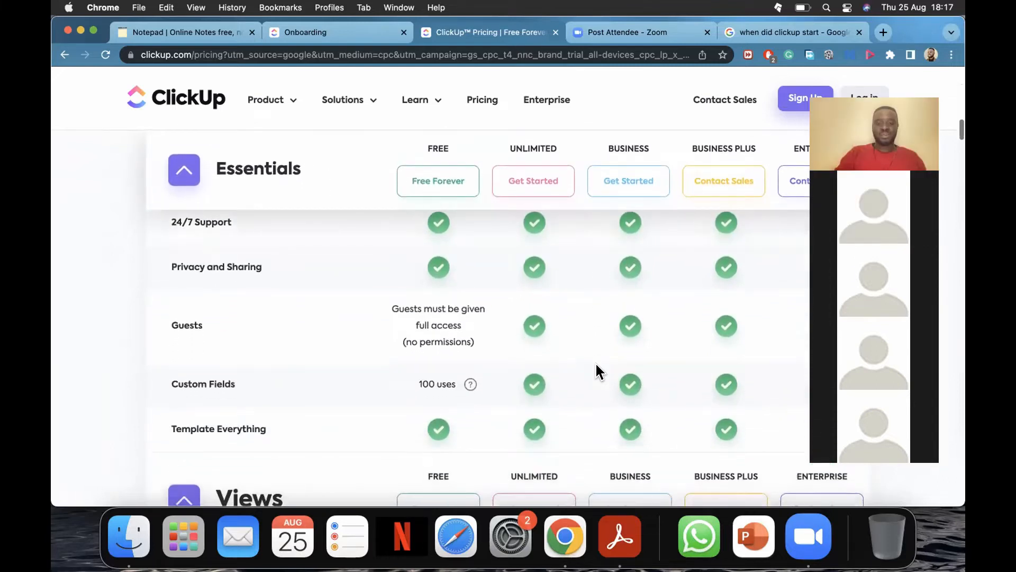
{"action": "scroll", "coordinate": [596, 365], "scroll_direction": "down", "scroll_amount": 4}
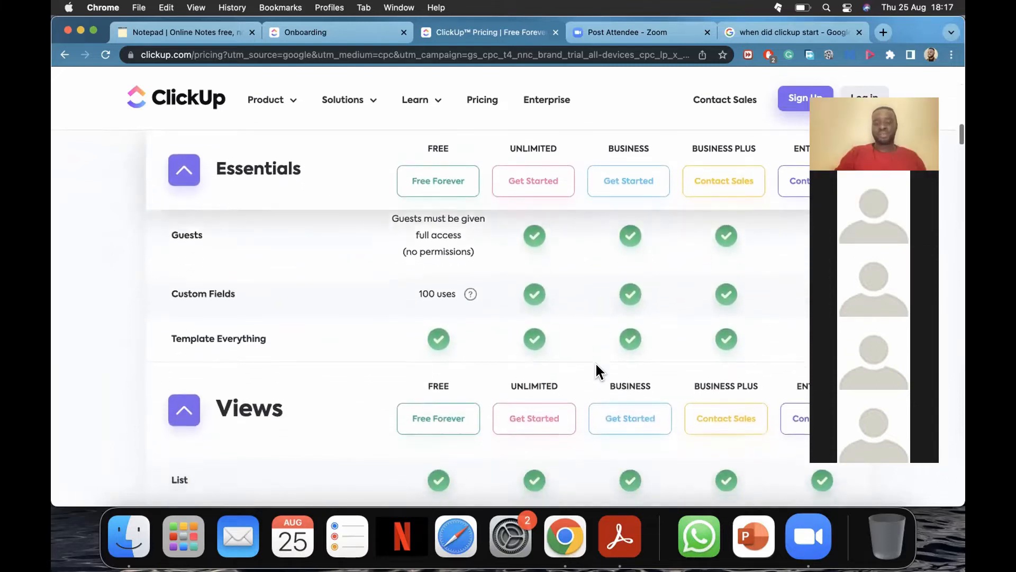
{"action": "scroll", "coordinate": [597, 369], "scroll_direction": "down", "scroll_amount": 2}
{"action": "scroll", "coordinate": [596, 365], "scroll_direction": "down", "scroll_amount": 6}
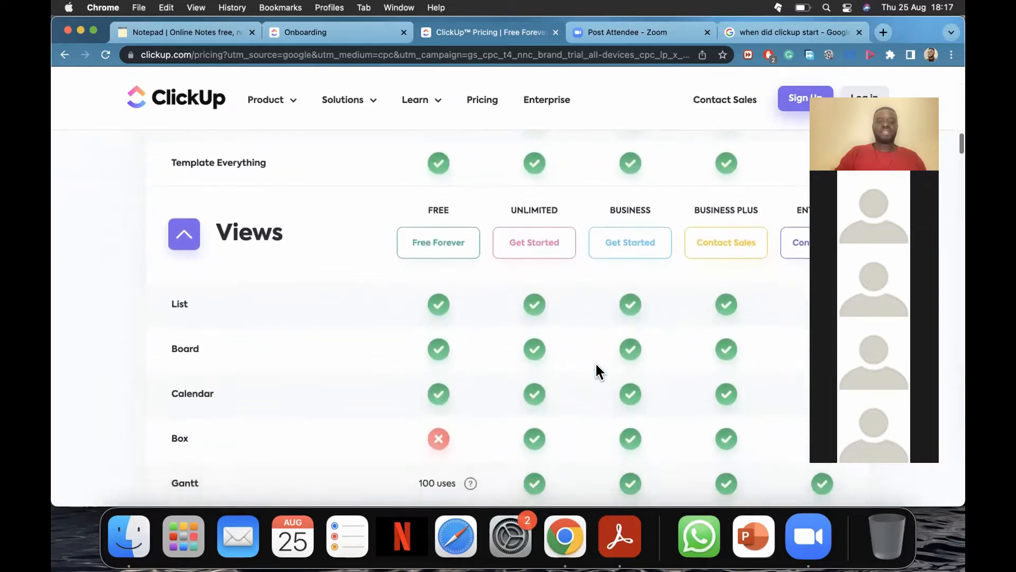
Read on through the Views, Collaboration and Reporting sections and the integrations of the feature list, comparing the plans.
{"action": "scroll", "coordinate": [597, 366], "scroll_direction": "down", "scroll_amount": 8}
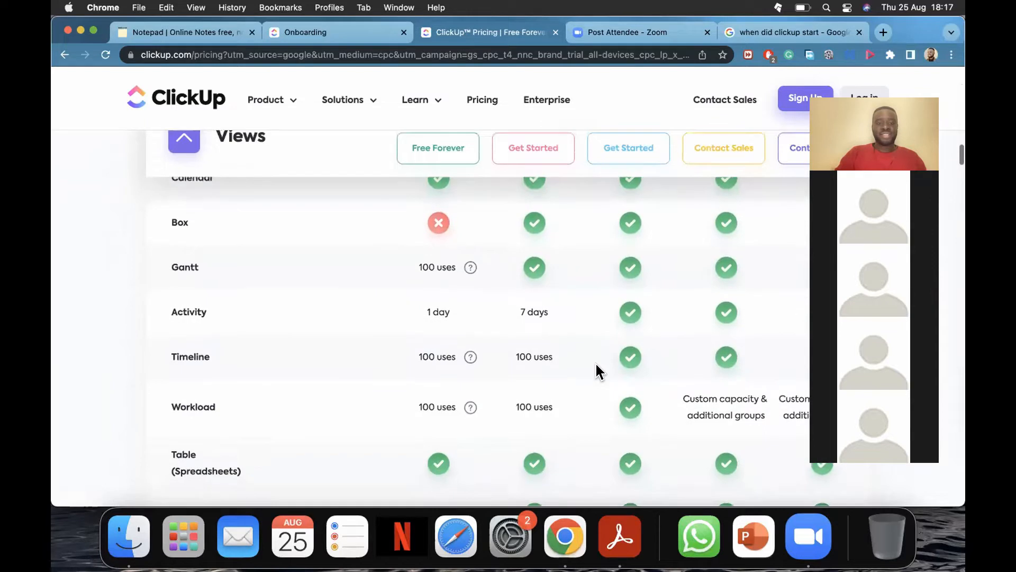
{"action": "scroll", "coordinate": [596, 369], "scroll_direction": "down", "scroll_amount": 13}
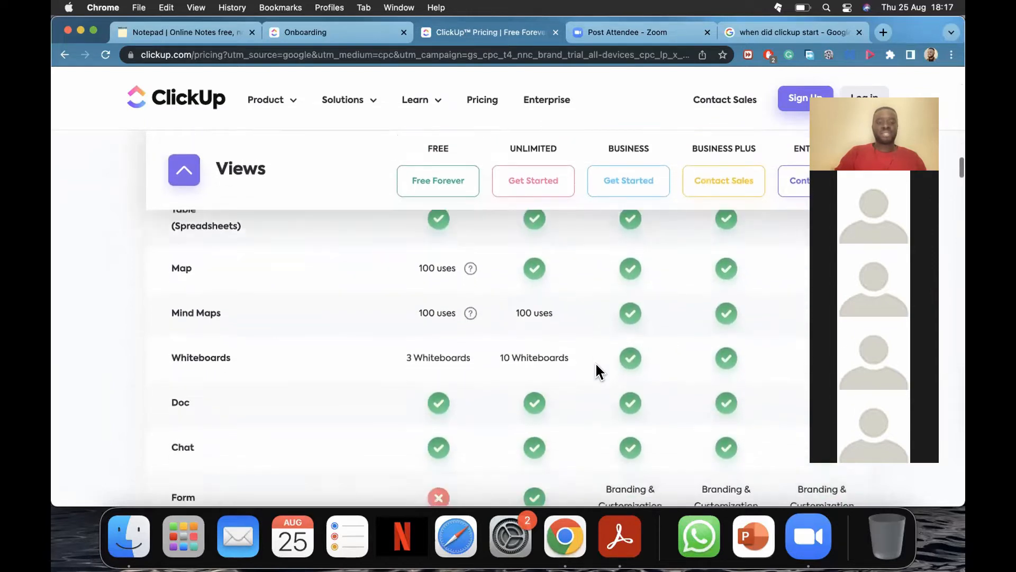
{"action": "scroll", "coordinate": [597, 366], "scroll_direction": "down", "scroll_amount": 19}
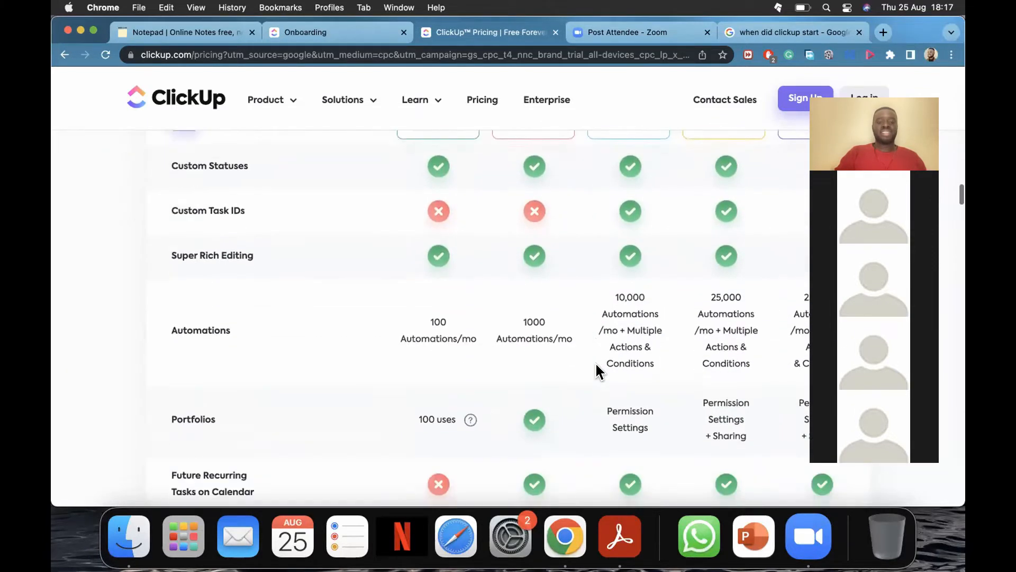
{"action": "scroll", "coordinate": [597, 369], "scroll_direction": "down", "scroll_amount": 20}
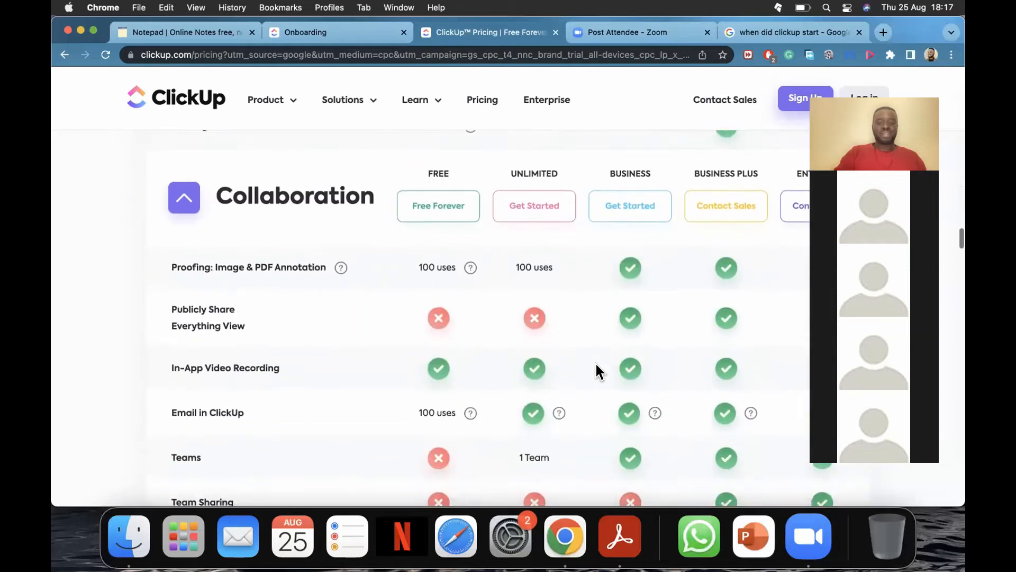
{"action": "scroll", "coordinate": [597, 369], "scroll_direction": "down", "scroll_amount": 20}
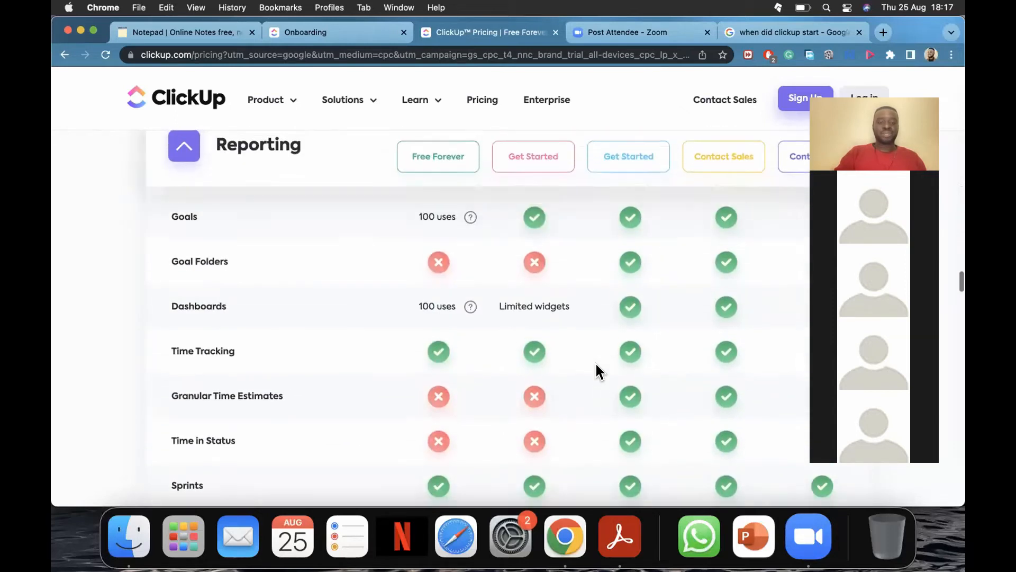
{"action": "scroll", "coordinate": [597, 369], "scroll_direction": "down", "scroll_amount": 20}
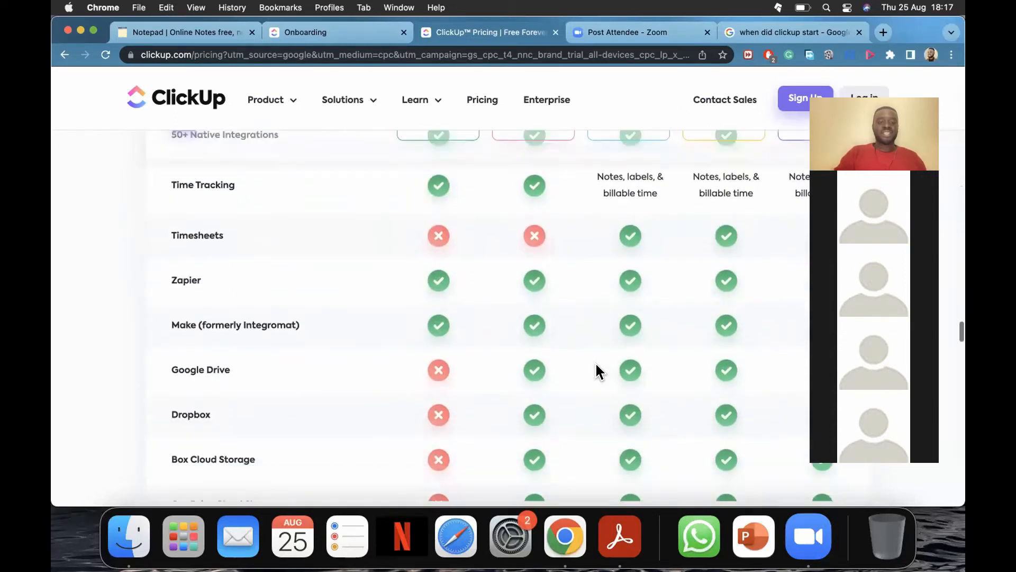
Examine the Security section of the feature list, comparing two-factor authentication and single sign-on options across the plans.
{"action": "scroll", "coordinate": [597, 369], "scroll_direction": "down", "scroll_amount": 3}
{"action": "scroll", "coordinate": [597, 369], "scroll_direction": "up", "scroll_amount": 3}
{"action": "scroll", "coordinate": [597, 369], "scroll_direction": "down", "scroll_amount": 5}
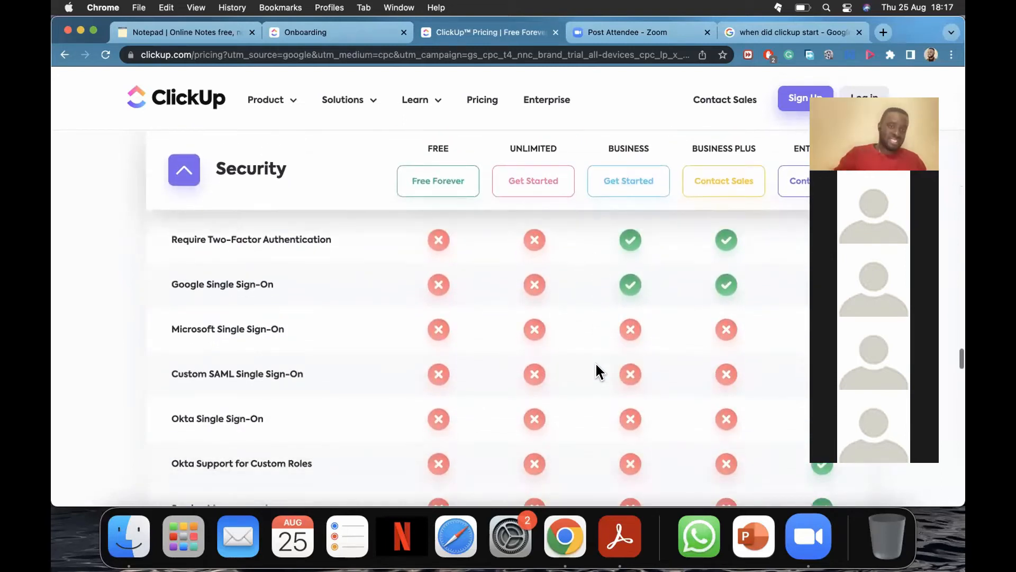
{"action": "scroll", "coordinate": [597, 369], "scroll_direction": "up", "scroll_amount": 3}
{"action": "scroll", "coordinate": [595, 361], "scroll_direction": "up", "scroll_amount": 1}
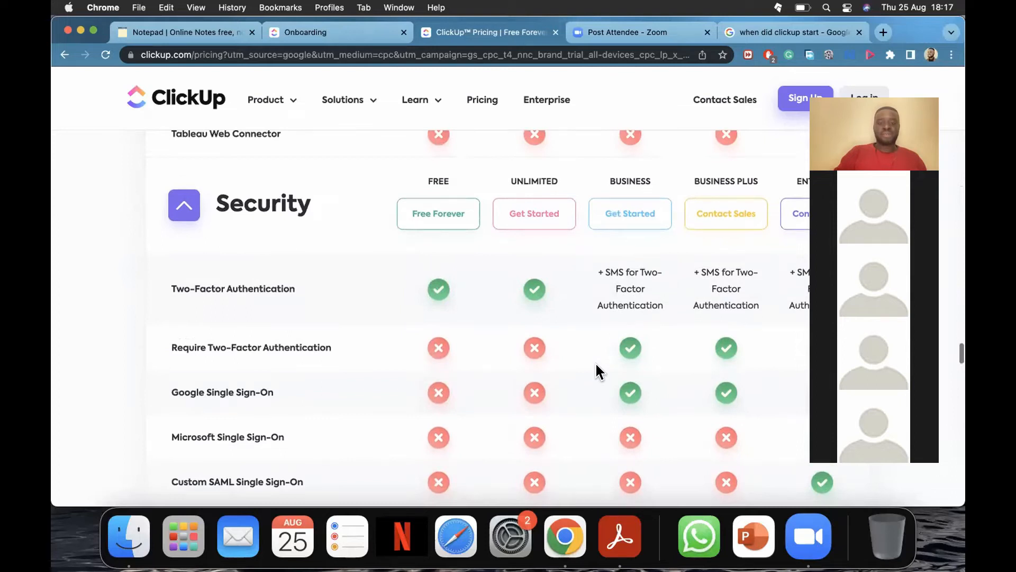
{"action": "scroll", "coordinate": [595, 361], "scroll_direction": "down", "scroll_amount": 2}
{"action": "scroll", "coordinate": [597, 367], "scroll_direction": "up", "scroll_amount": 1}
{"action": "scroll", "coordinate": [597, 366], "scroll_direction": "down", "scroll_amount": 4}
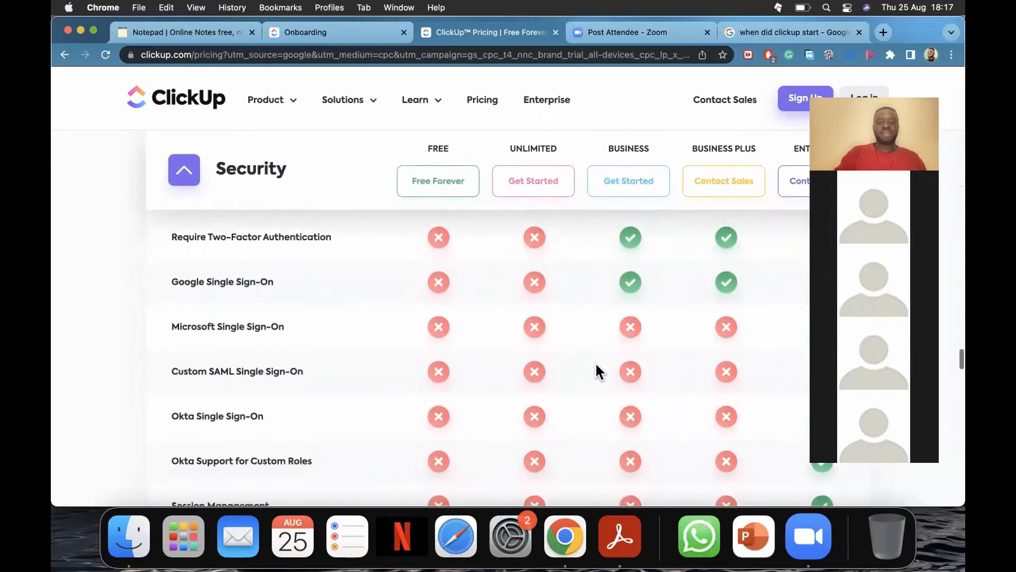
{"action": "scroll", "coordinate": [597, 367], "scroll_direction": "up", "scroll_amount": 1}
{"action": "scroll", "coordinate": [595, 361], "scroll_direction": "up", "scroll_amount": 4}
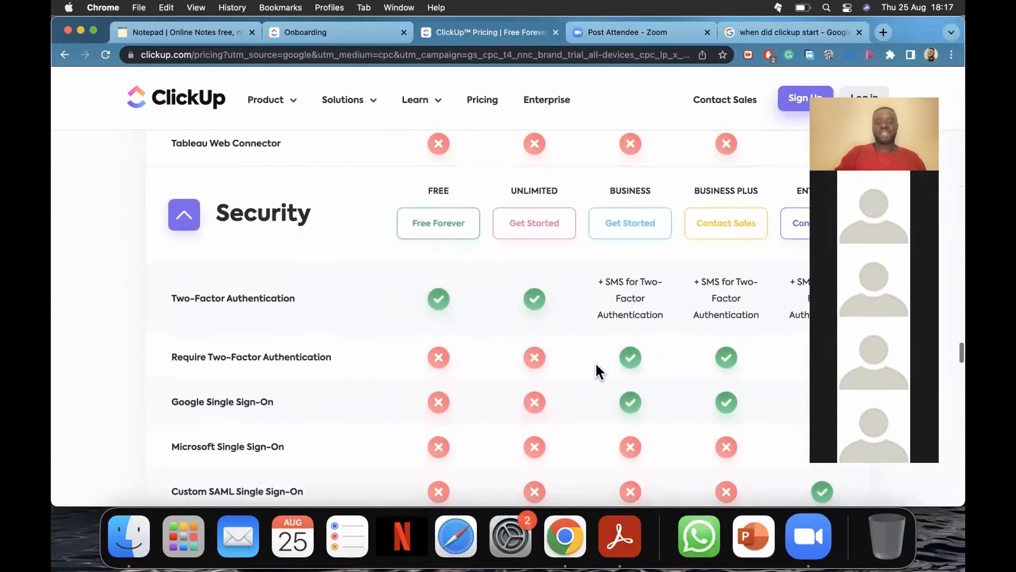
Skim the rest of the feature list below Security and return to the plan prices at the start of the page.
{"action": "scroll", "coordinate": [595, 361], "scroll_direction": "down", "scroll_amount": 6}
{"action": "scroll", "coordinate": [595, 361], "scroll_direction": "down", "scroll_amount": 7}
{"action": "scroll", "coordinate": [596, 365], "scroll_direction": "down", "scroll_amount": 12}
{"action": "scroll", "coordinate": [595, 361], "scroll_direction": "down", "scroll_amount": 11}
{"action": "scroll", "coordinate": [595, 361], "scroll_direction": "up", "scroll_amount": 20}
{"action": "scroll", "coordinate": [596, 365], "scroll_direction": "up", "scroll_amount": 20}
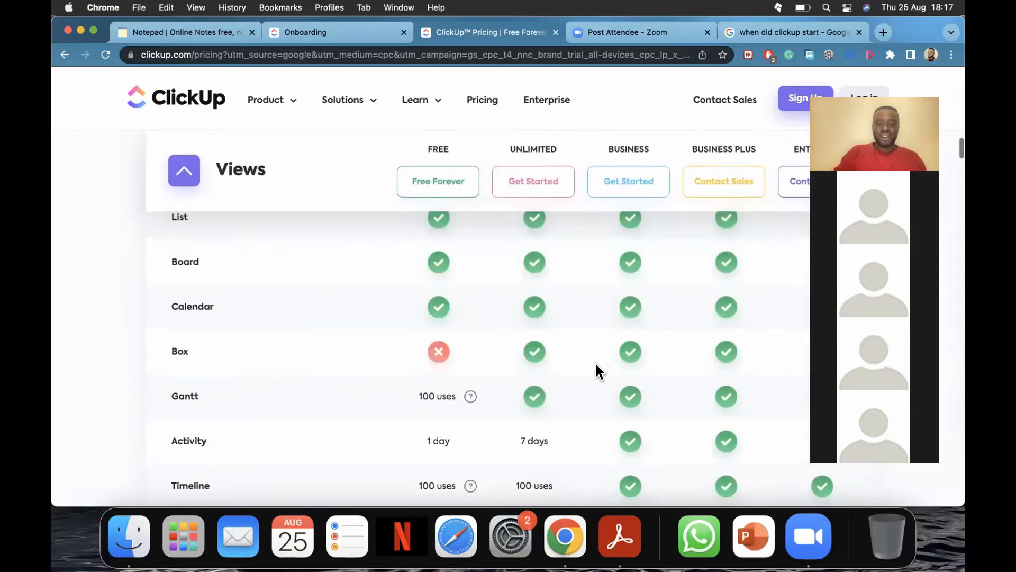
{"action": "scroll", "coordinate": [596, 364], "scroll_direction": "up", "scroll_amount": 20}
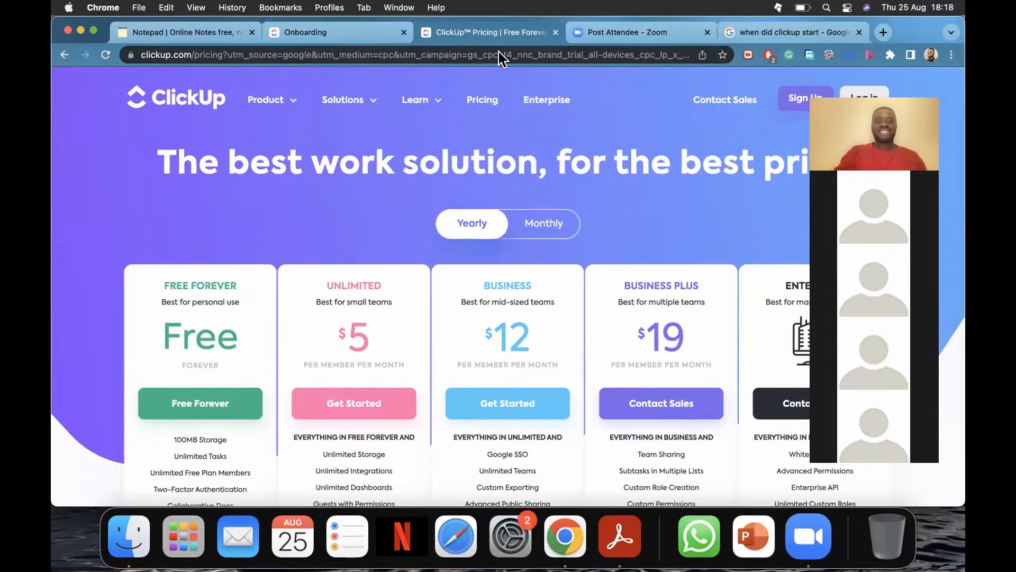
Switch to the ClickUp onboarding page, replace the suggested workspace name with Hashbits and continue to the avatar question.
{"action": "left_click", "coordinate": [386, 33]}
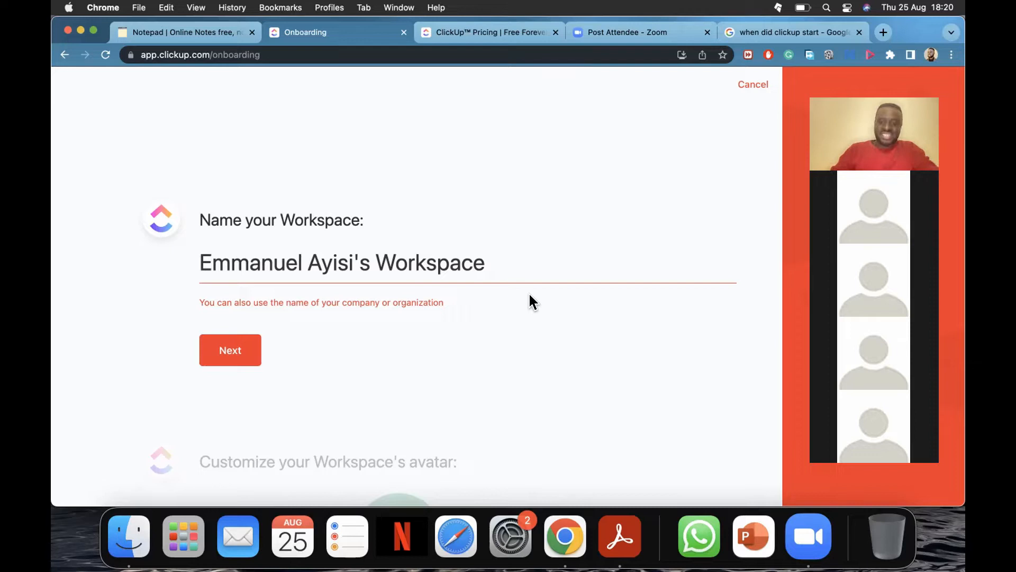
{"action": "double_click", "coordinate": [499, 249]}
{"action": "key", "text": "BackSpace"}
{"action": "key", "text": "BackSpace"}
{"action": "key", "text": "BackSpace"}
{"action": "key", "text": "BackSpace"}
{"action": "key", "text": "BackSpace"}
{"action": "key", "text": "BackSpace"}
{"action": "key", "text": "BackSpace"}
{"action": "key", "text": "BackSpace"}
{"action": "key", "text": "BackSpace"}
{"action": "key", "text": "BackSpace"}
{"action": "key", "text": "BackSpace"}
{"action": "key", "text": "BackSpace"}
{"action": "key", "text": "BackSpace"}
{"action": "key", "text": "BackSpace"}
{"action": "key", "text": "BackSpace"}
{"action": "key", "text": "BackSpace"}
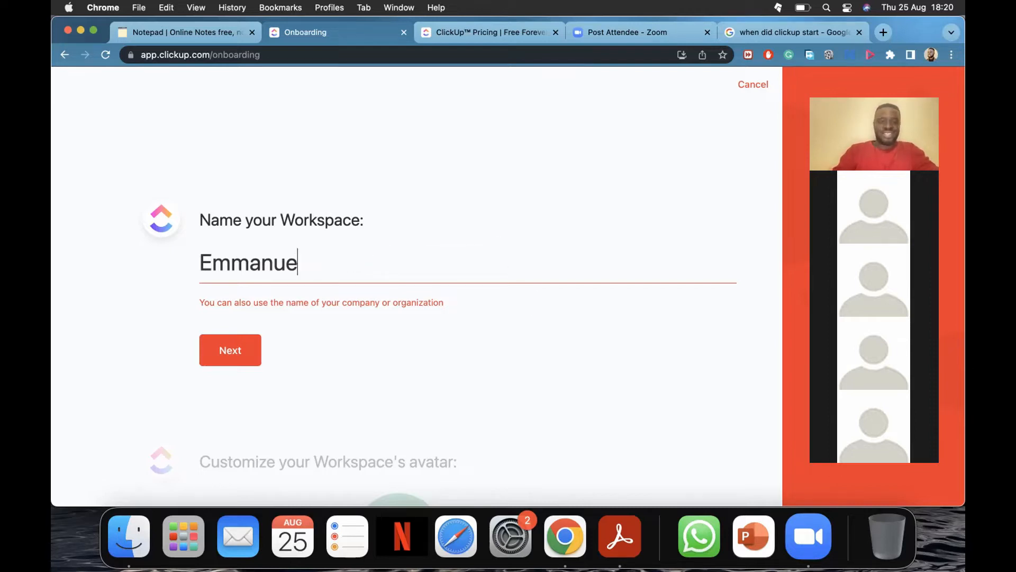
{"action": "key", "text": "BackSpace"}
{"action": "key", "text": "BackSpace"}
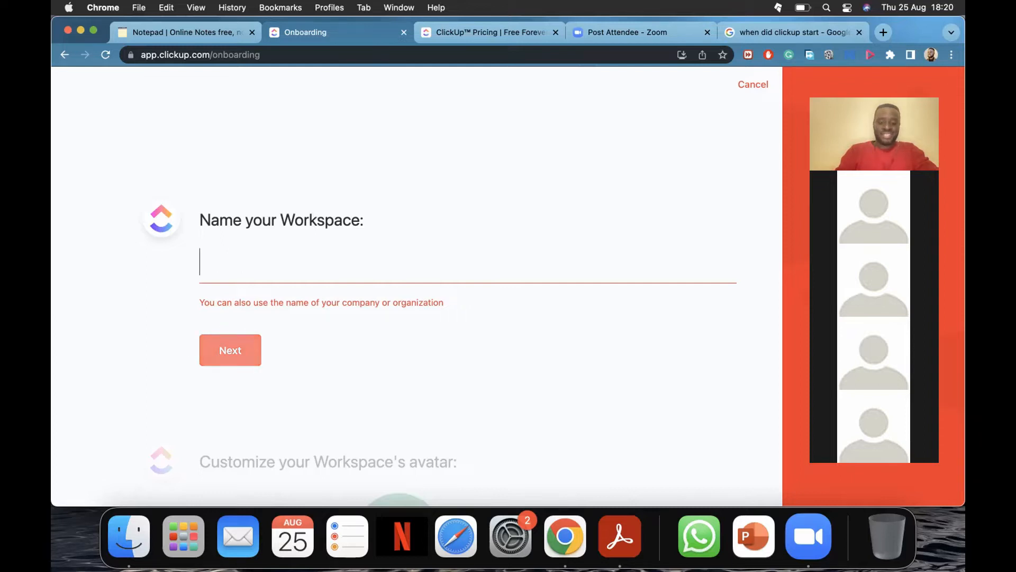
{"action": "type", "text": "Hashbits"}
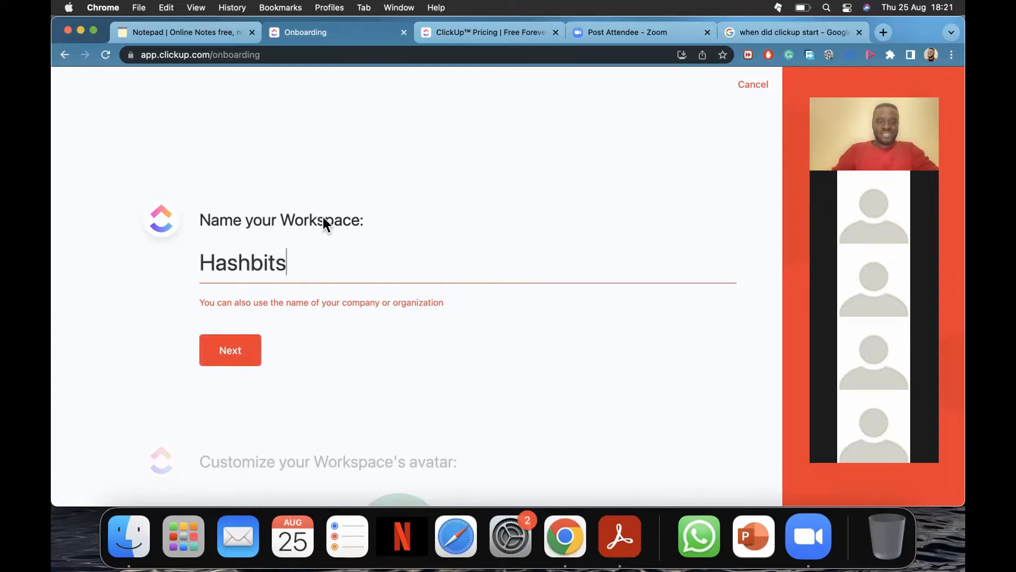
{"action": "scroll", "coordinate": [322, 215], "scroll_direction": "down", "scroll_amount": 3}
{"action": "scroll", "coordinate": [322, 215], "scroll_direction": "up", "scroll_amount": 3}
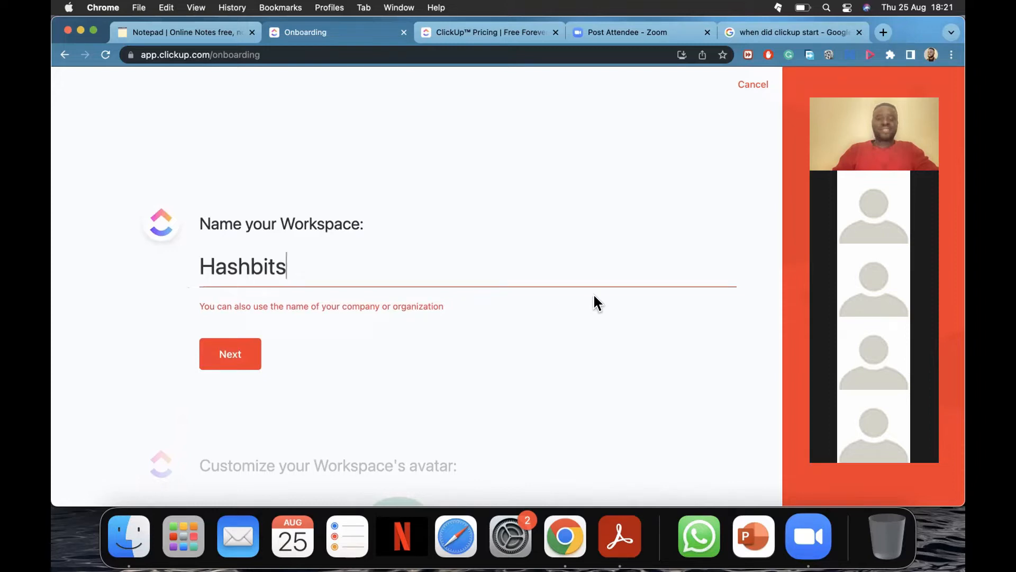
{"action": "scroll", "coordinate": [594, 295], "scroll_direction": "down", "scroll_amount": 1}
{"action": "scroll", "coordinate": [594, 295], "scroll_direction": "up", "scroll_amount": 1}
{"action": "scroll", "coordinate": [594, 295], "scroll_direction": "down", "scroll_amount": 1}
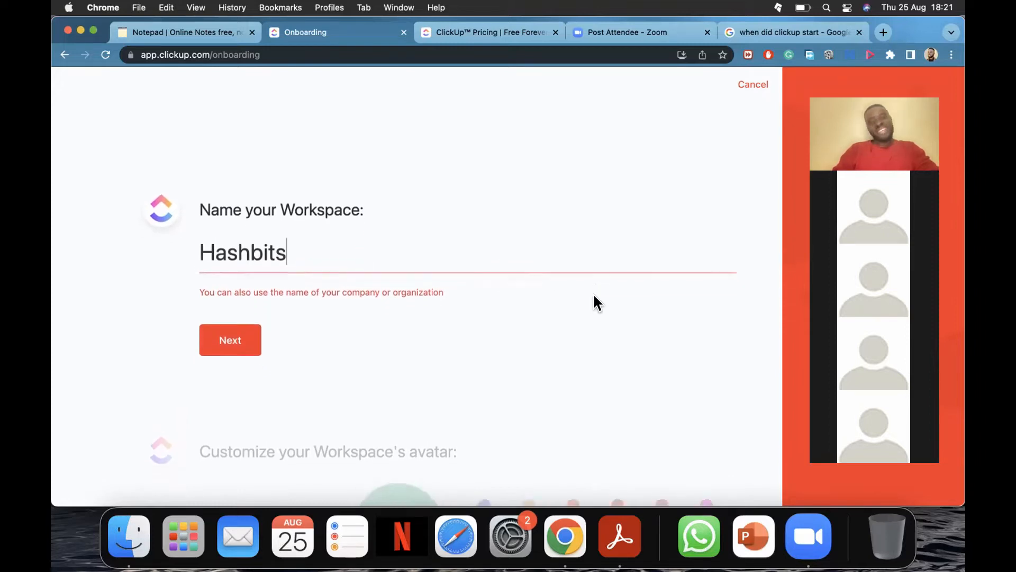
{"action": "scroll", "coordinate": [594, 295], "scroll_direction": "up", "scroll_amount": 1}
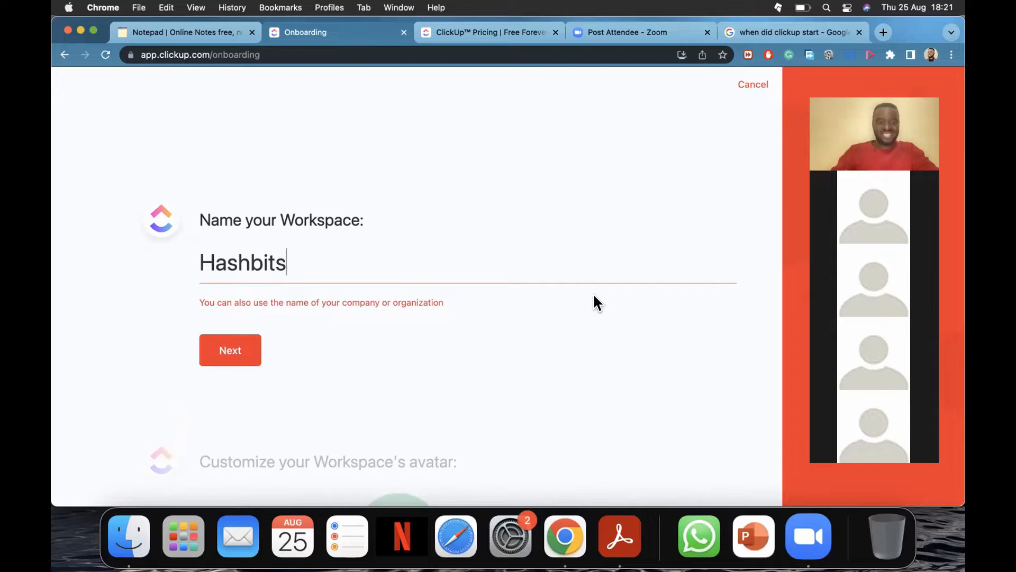
{"action": "left_click", "coordinate": [218, 345]}
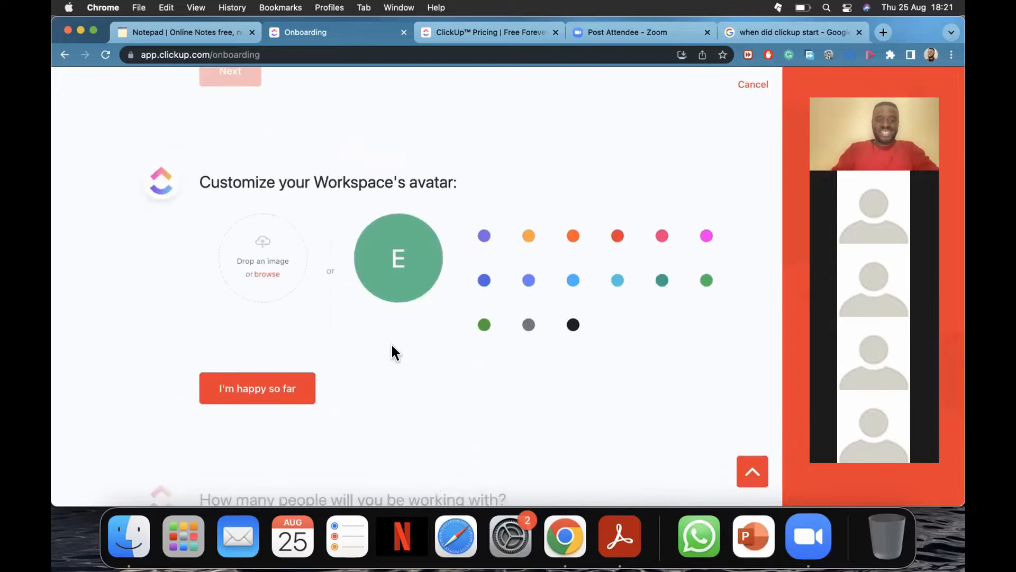
Look at the image upload option for the workspace avatar, then choose the red colour instead and accept the avatar.
{"action": "left_click", "coordinate": [273, 274]}
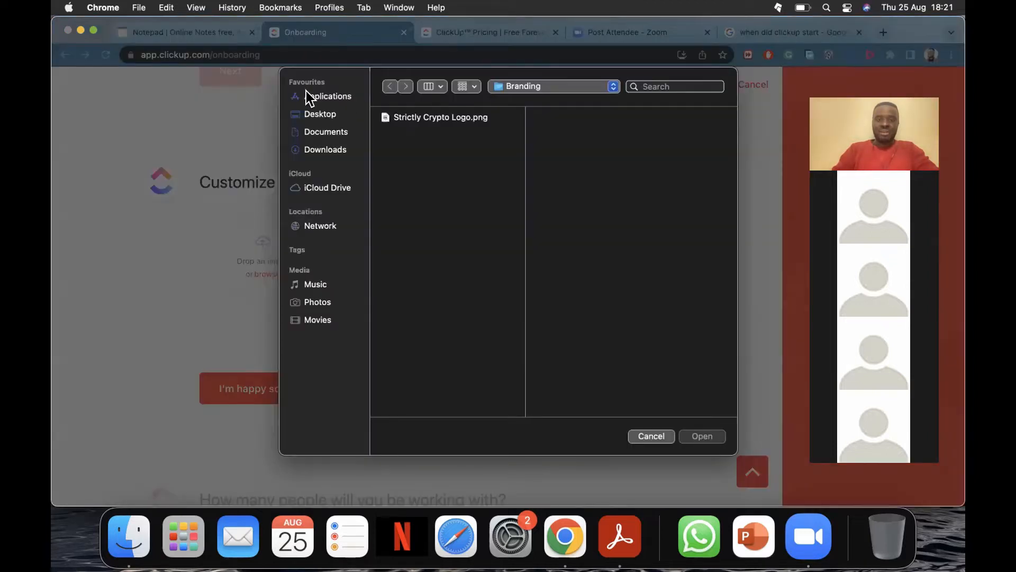
{"action": "left_click", "coordinate": [651, 436]}
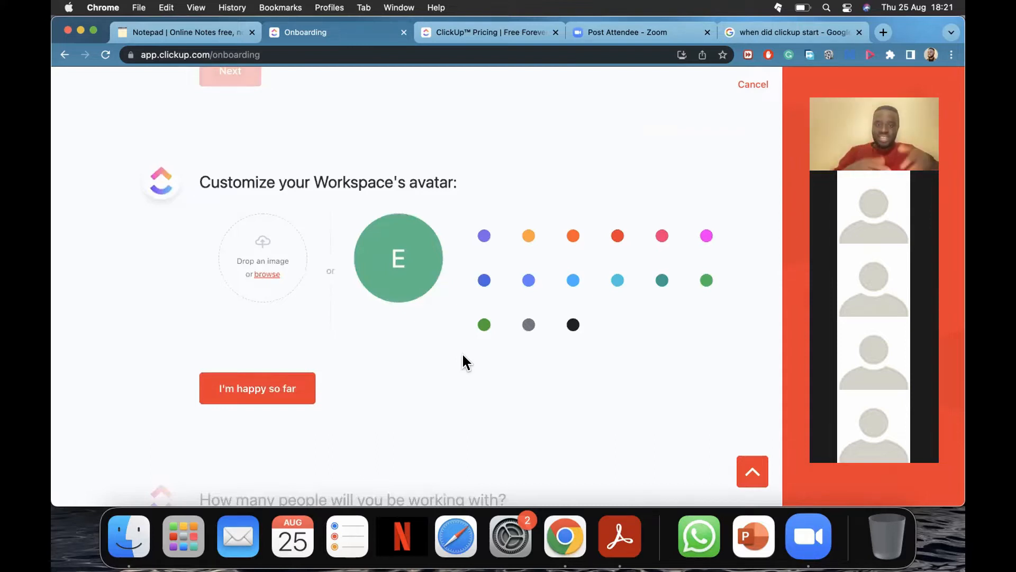
{"action": "left_click", "coordinate": [618, 237]}
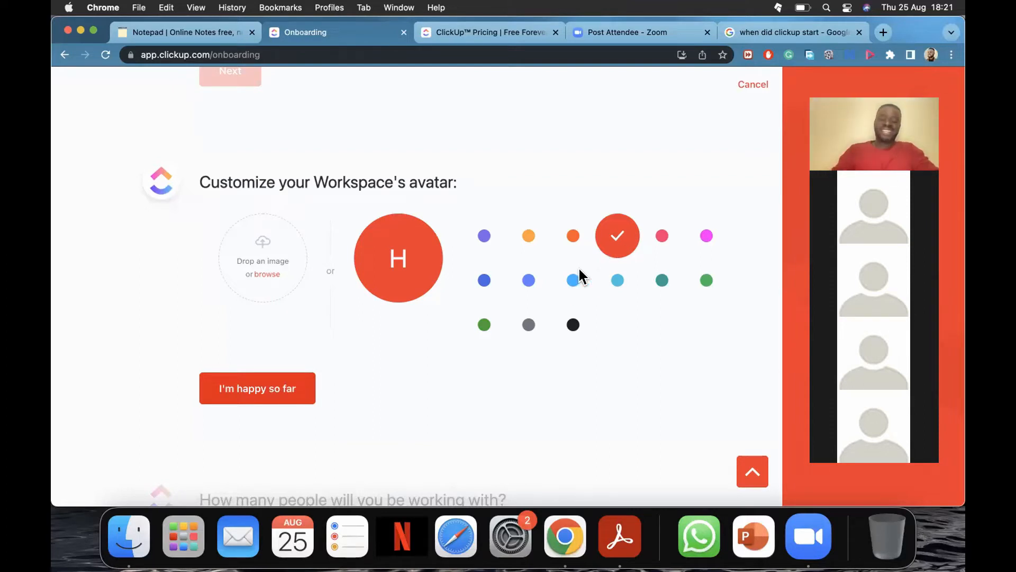
{"action": "scroll", "coordinate": [579, 269], "scroll_direction": "down", "scroll_amount": 1}
{"action": "scroll", "coordinate": [579, 269], "scroll_direction": "up", "scroll_amount": 1}
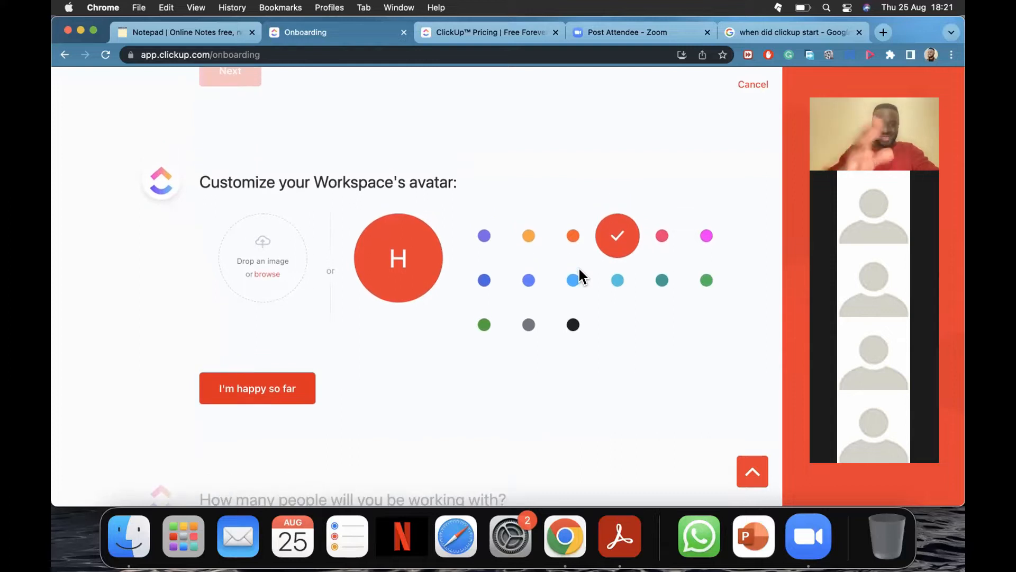
{"action": "scroll", "coordinate": [580, 267], "scroll_direction": "down", "scroll_amount": 1}
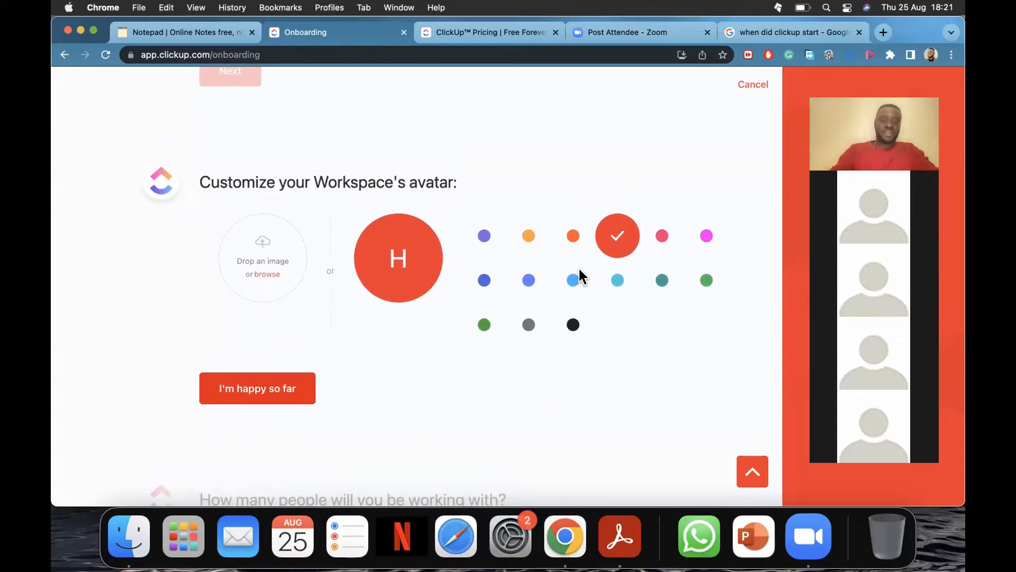
{"action": "left_click", "coordinate": [259, 386]}
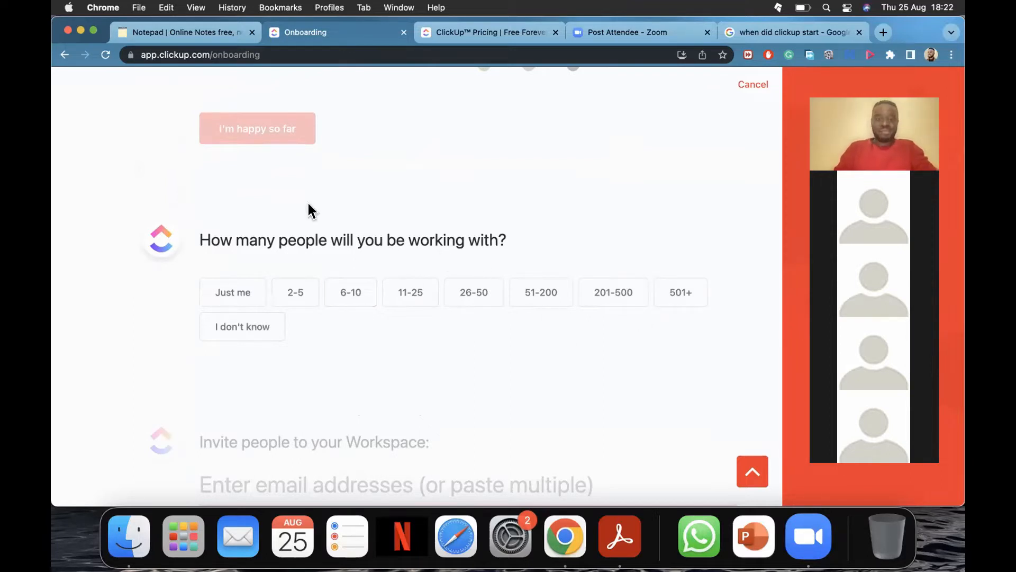
Set the team size to 6-10 people and invite a teammate with the e-mail address copied from the online notepad.
{"action": "left_click", "coordinate": [362, 300]}
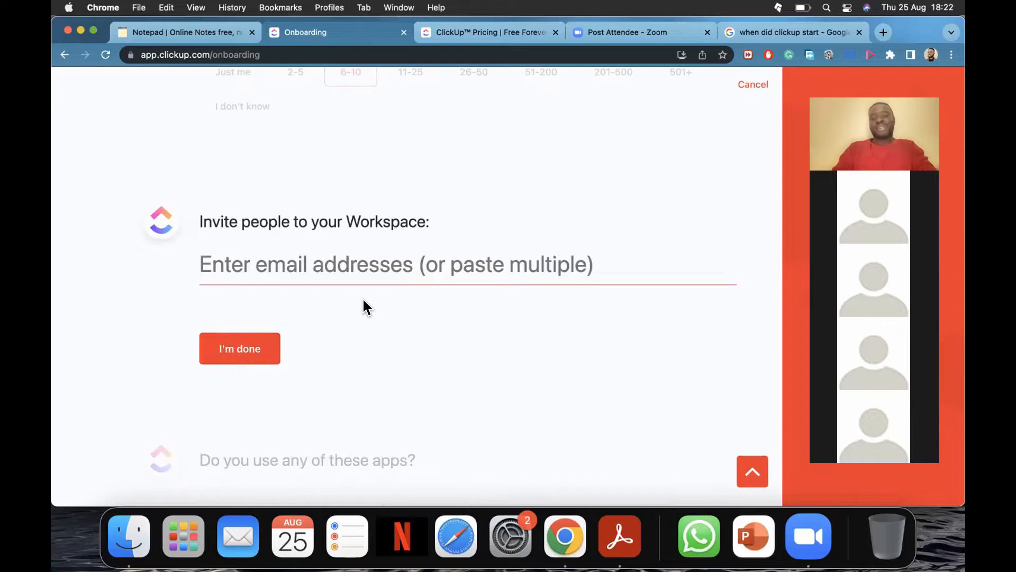
{"action": "left_click", "coordinate": [189, 30]}
{"action": "left_click_drag", "start_coordinate": [190, 170], "coordinate": [54, 169]}
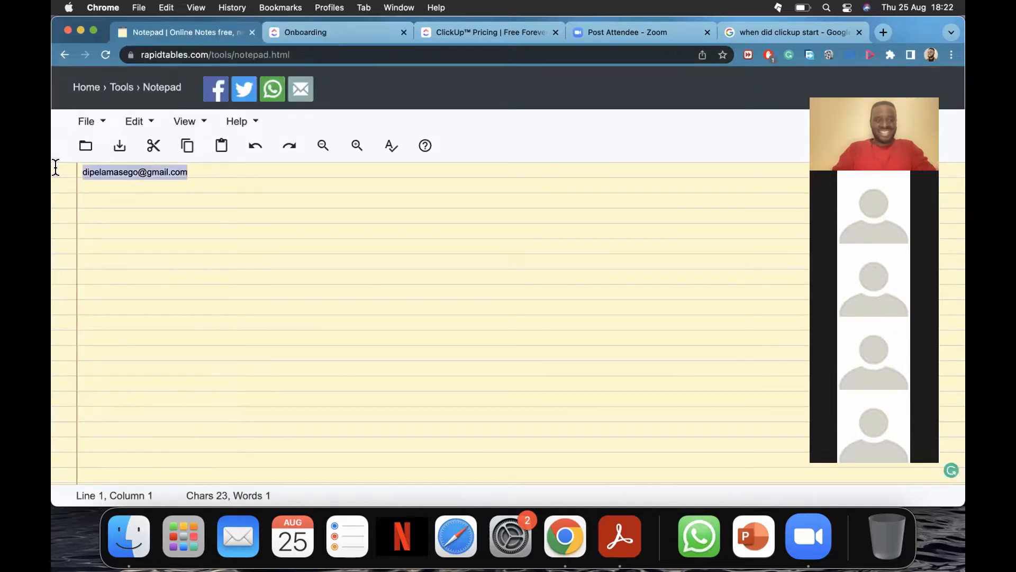
{"action": "left_click", "coordinate": [341, 34]}
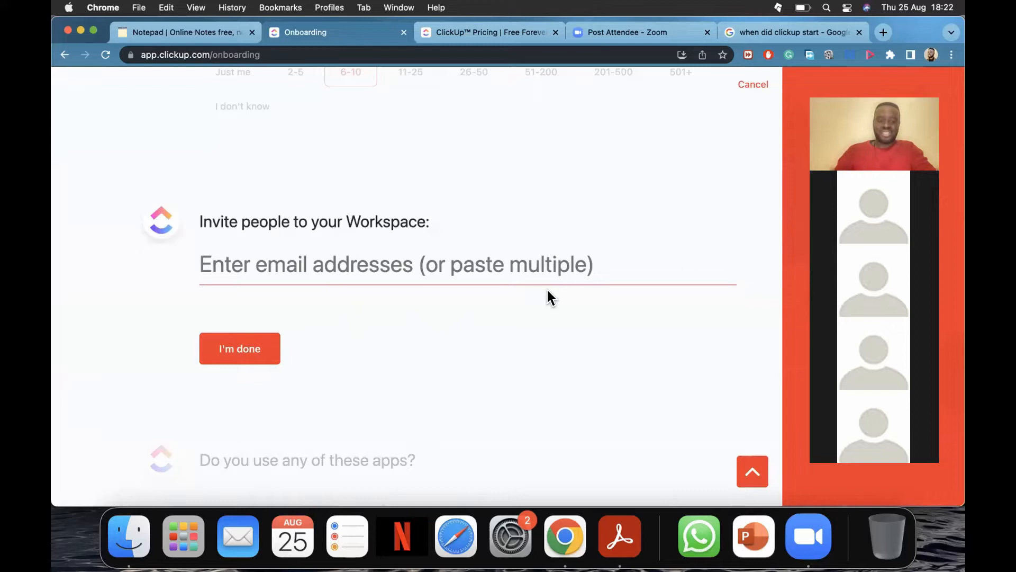
{"action": "key", "text": "super+v"}
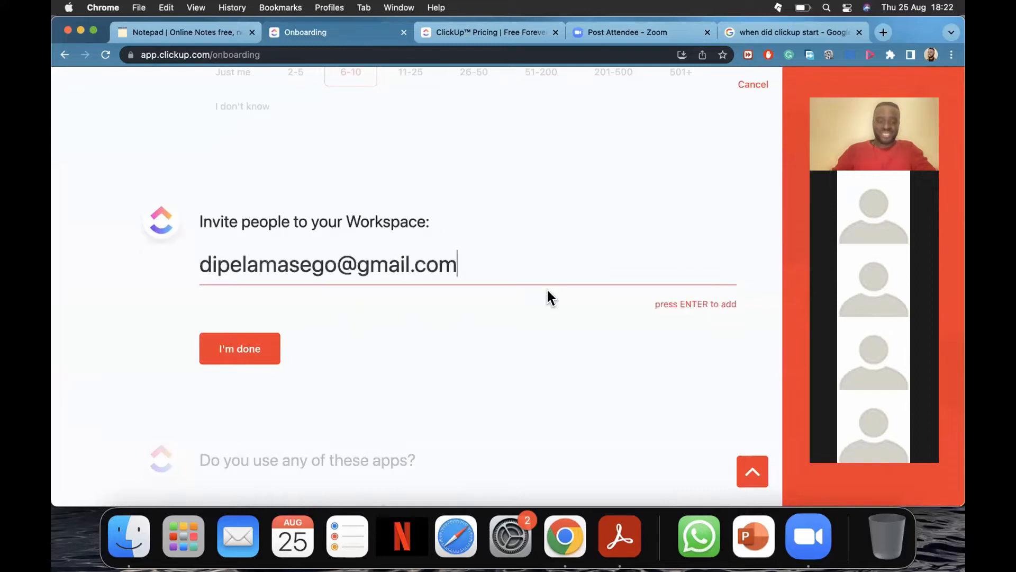
{"action": "left_click", "coordinate": [249, 352]}
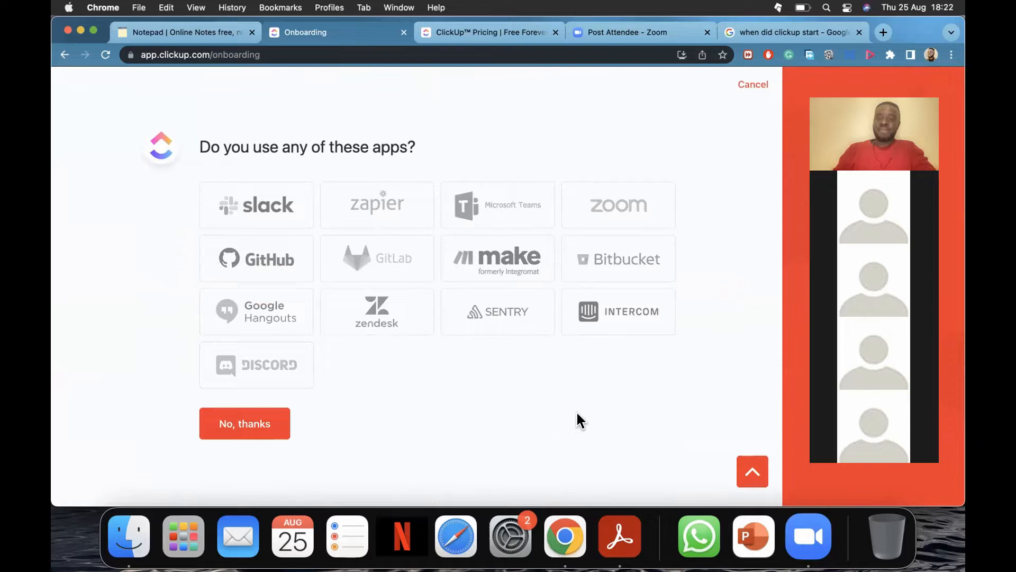
Mark Zoom, GitHub, Google Hangouts, Microsoft Teams and Discord as the apps in use.
{"action": "left_click", "coordinate": [647, 206]}
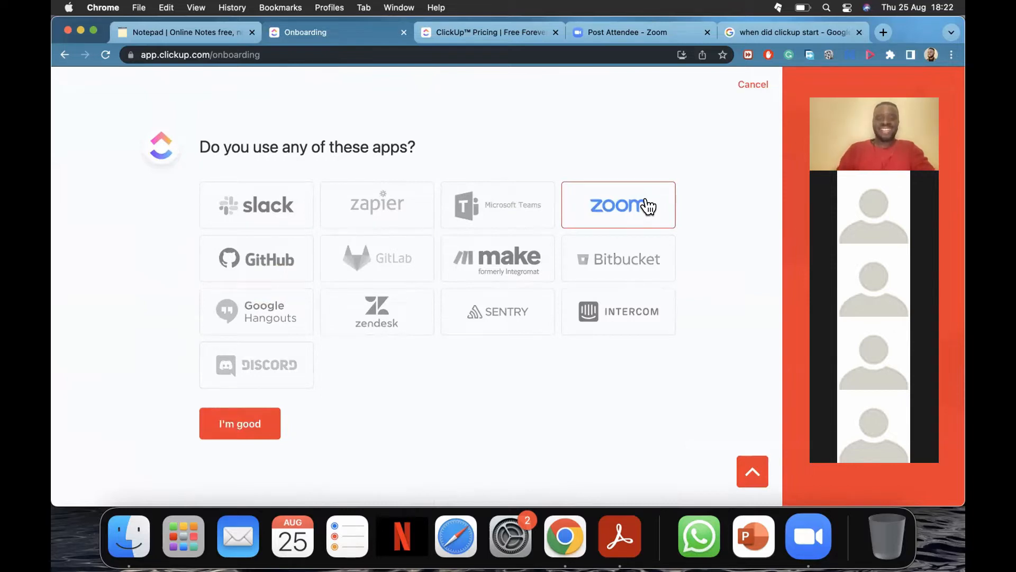
{"action": "left_click", "coordinate": [291, 267]}
{"action": "left_click", "coordinate": [273, 316]}
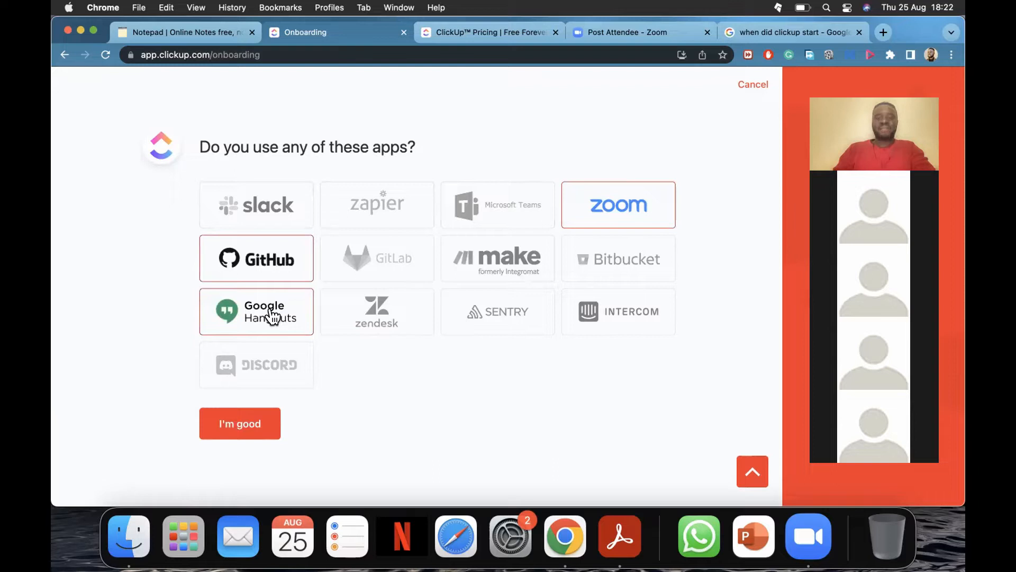
{"action": "left_click", "coordinate": [523, 221]}
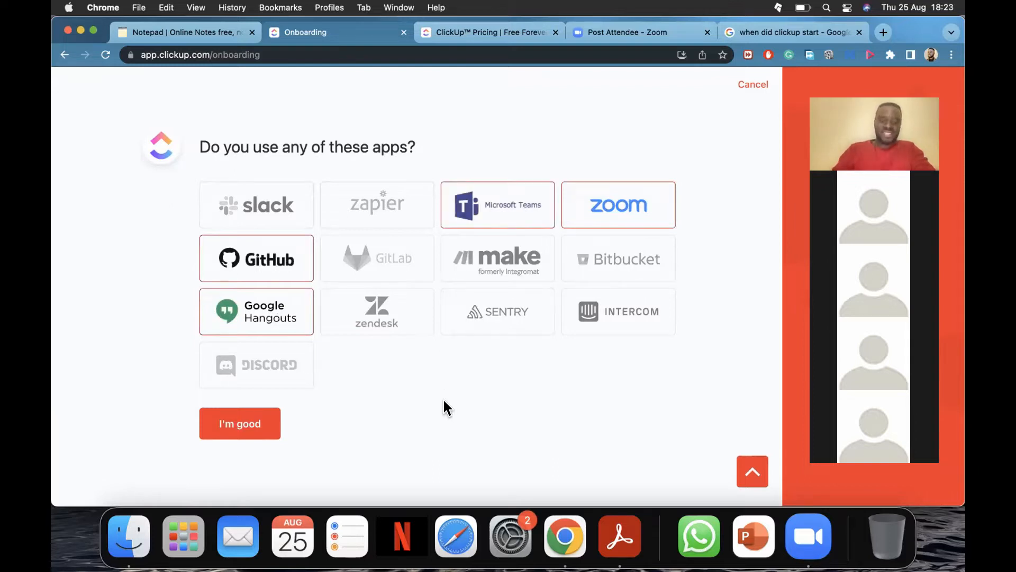
{"action": "left_click", "coordinate": [281, 374]}
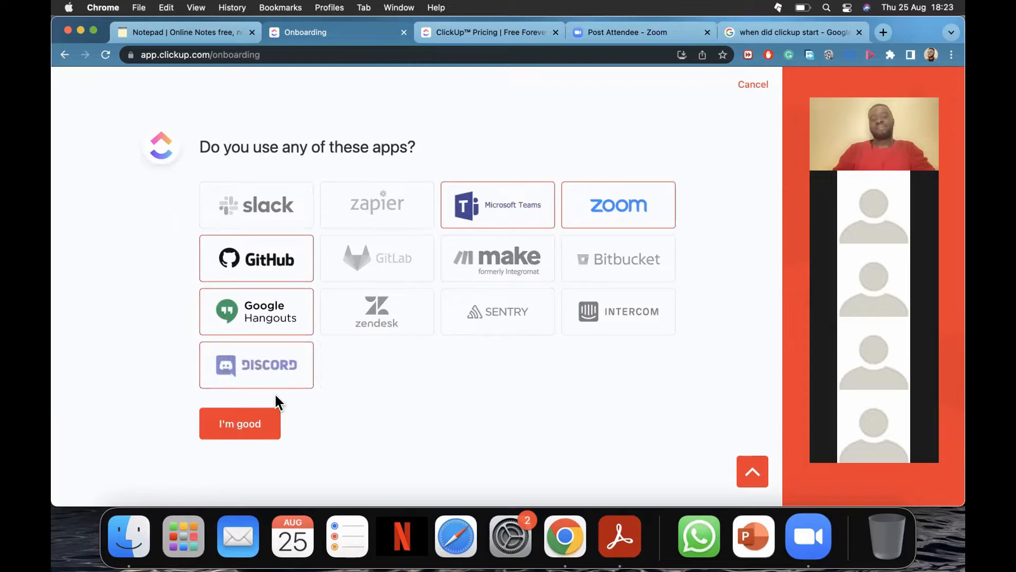
Accept the app selection and choose Asana, Excel & CSV and monday.com as the sources for importing tasks.
{"action": "left_click", "coordinate": [264, 425]}
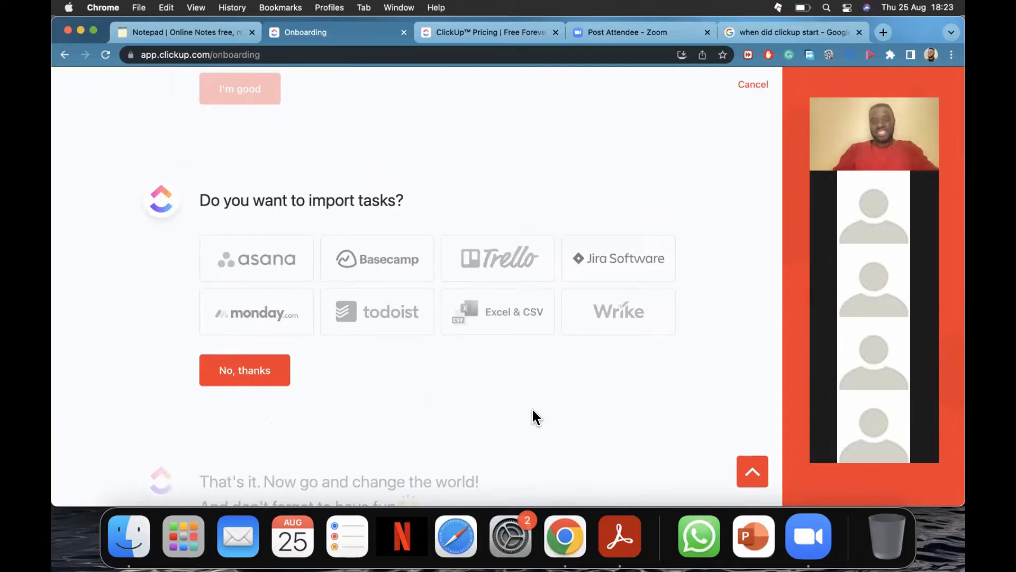
{"action": "left_click", "coordinate": [268, 265]}
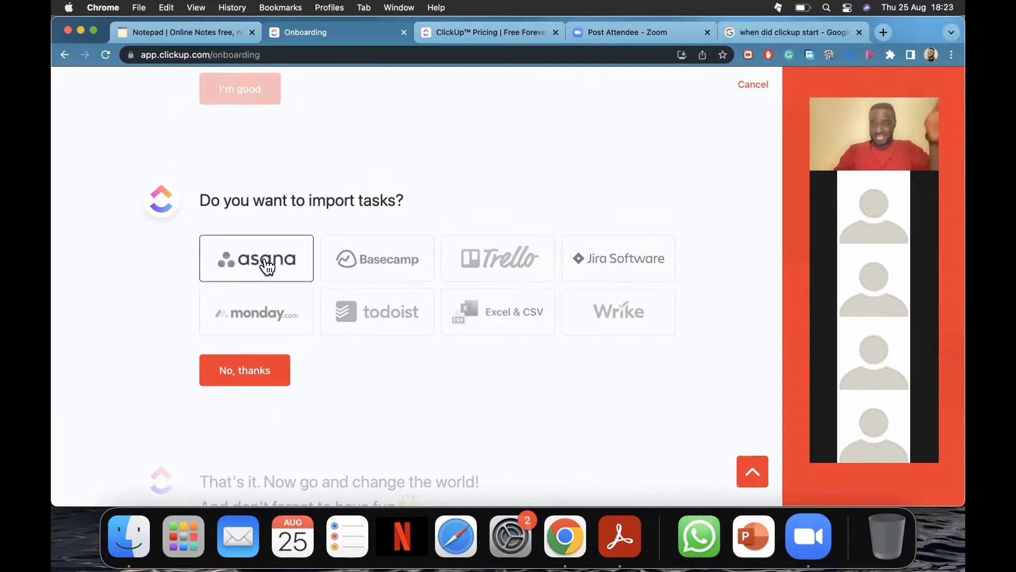
{"action": "left_click", "coordinate": [267, 265]}
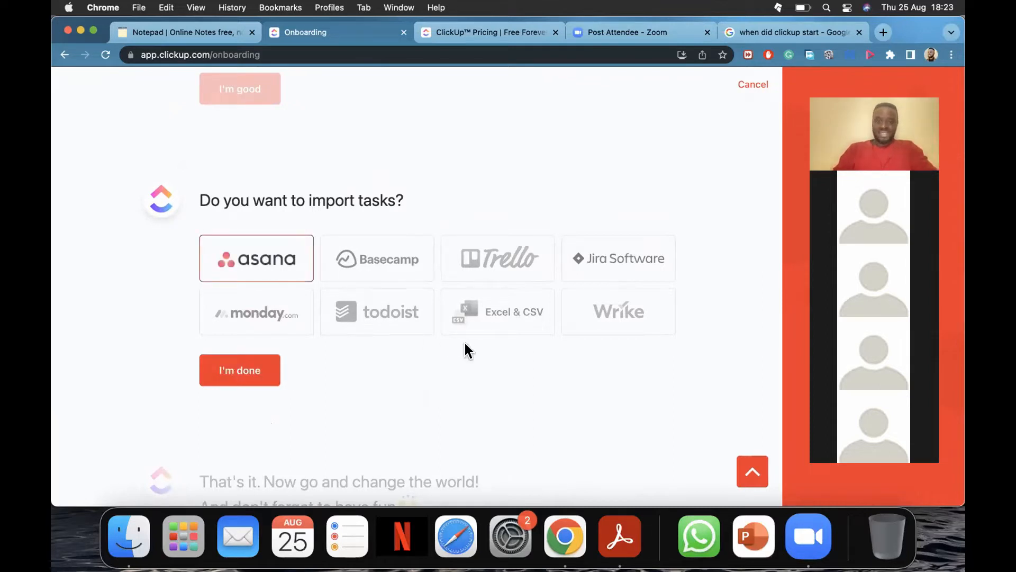
{"action": "left_click", "coordinate": [512, 327]}
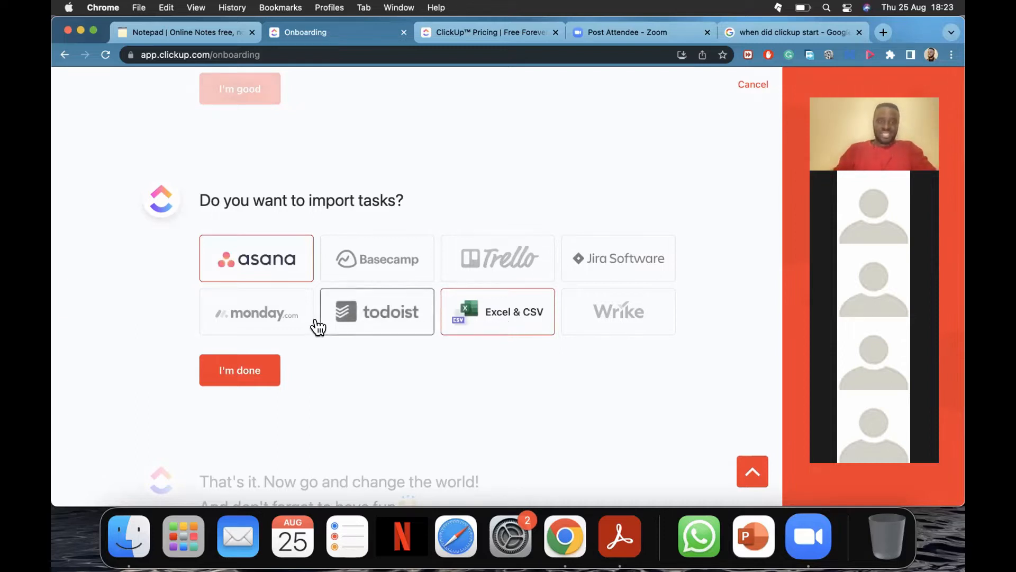
{"action": "left_click", "coordinate": [275, 324]}
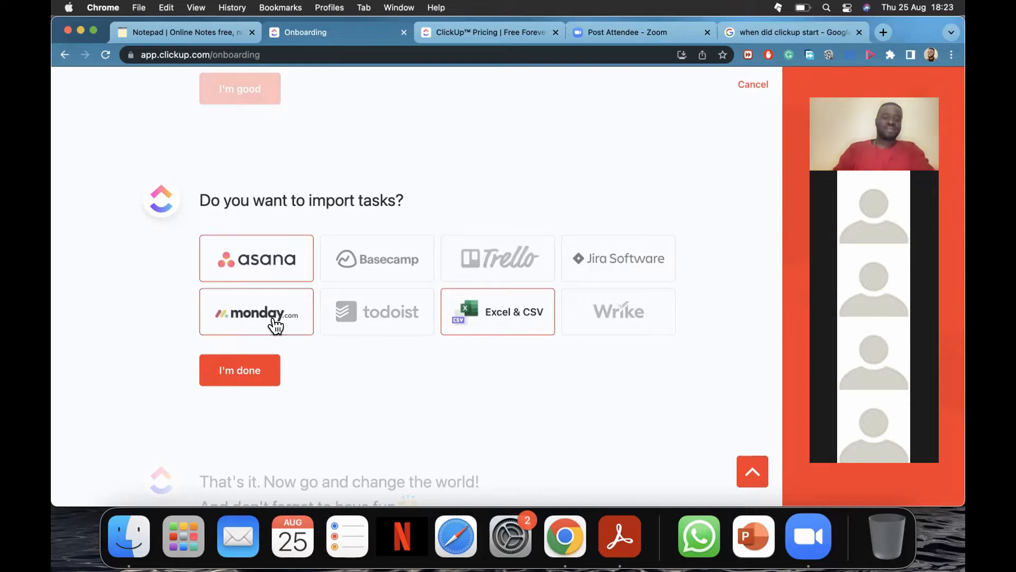
{"action": "left_click", "coordinate": [262, 370]}
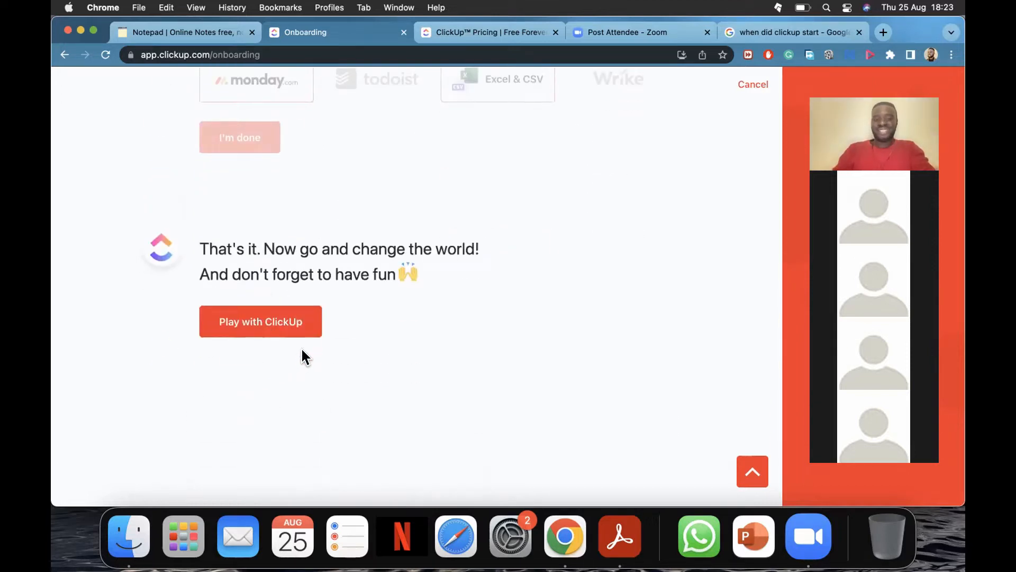
Finish onboarding by entering the new Hashbits workspace and look over its workspace and account menu.
{"action": "left_click", "coordinate": [288, 318]}
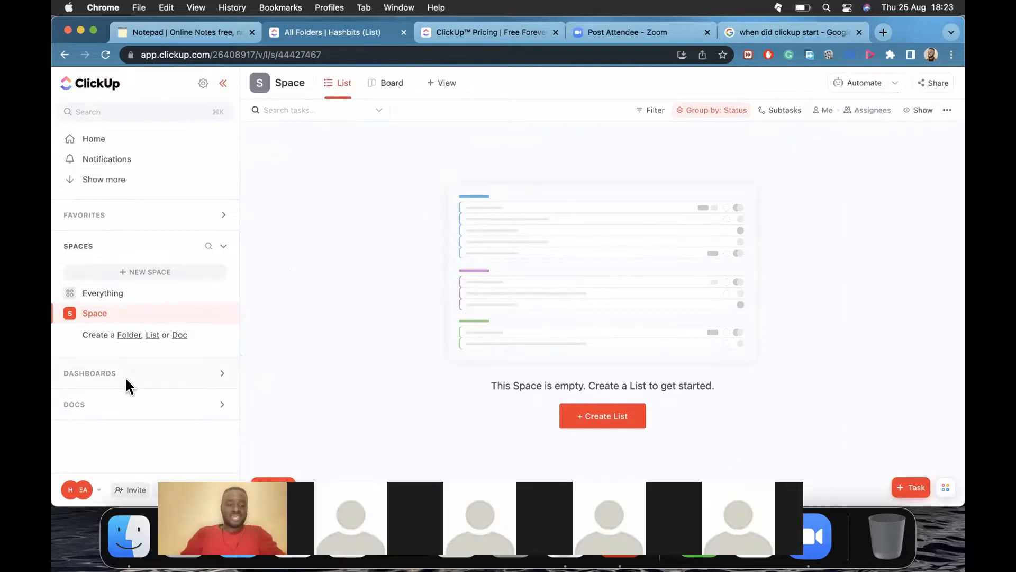
{"action": "left_click", "coordinate": [73, 490]}
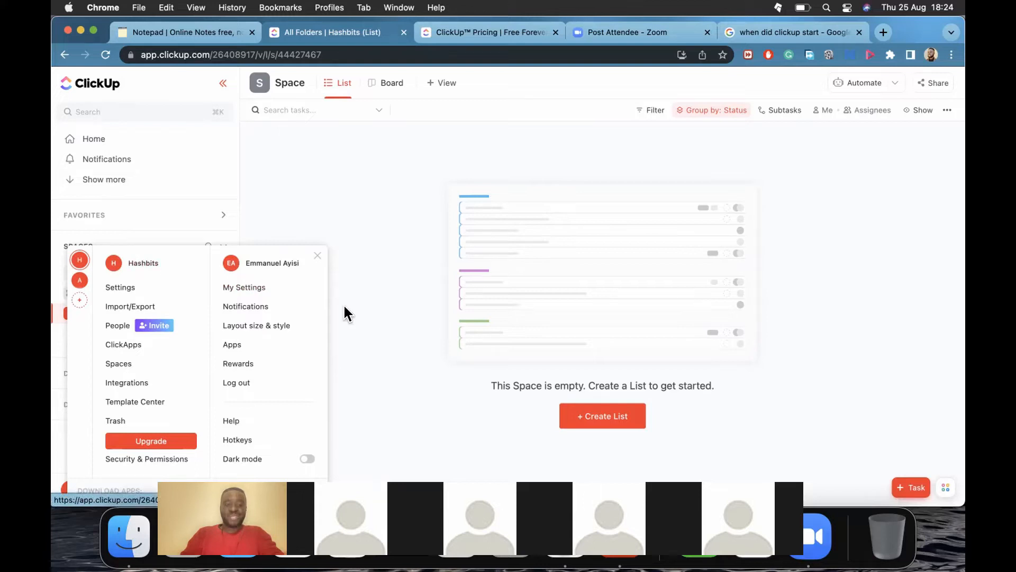
{"action": "left_click", "coordinate": [395, 342]}
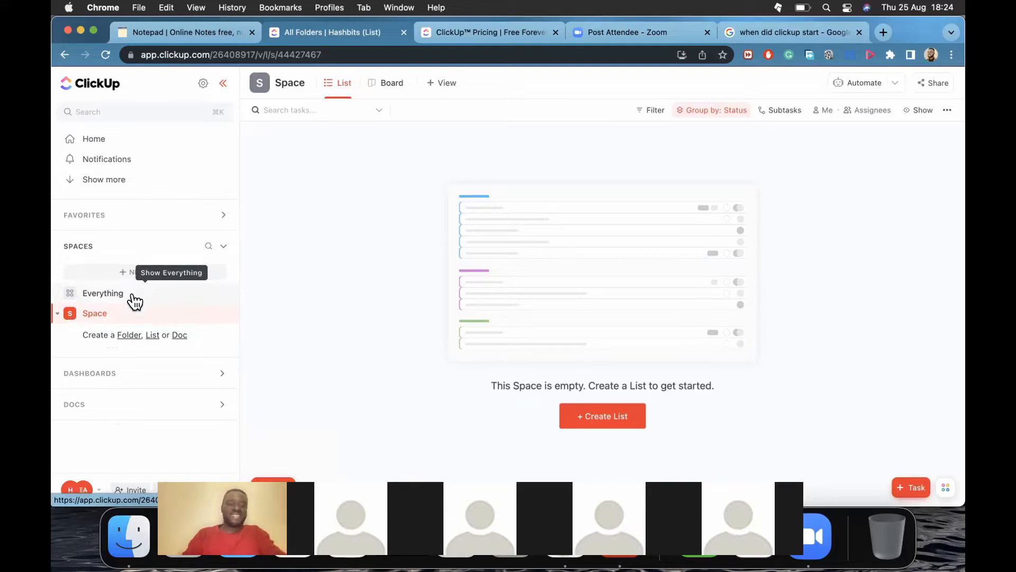
Start creating a new Space named Website Development and continue to its colour and avatar settings.
{"action": "left_click", "coordinate": [163, 269]}
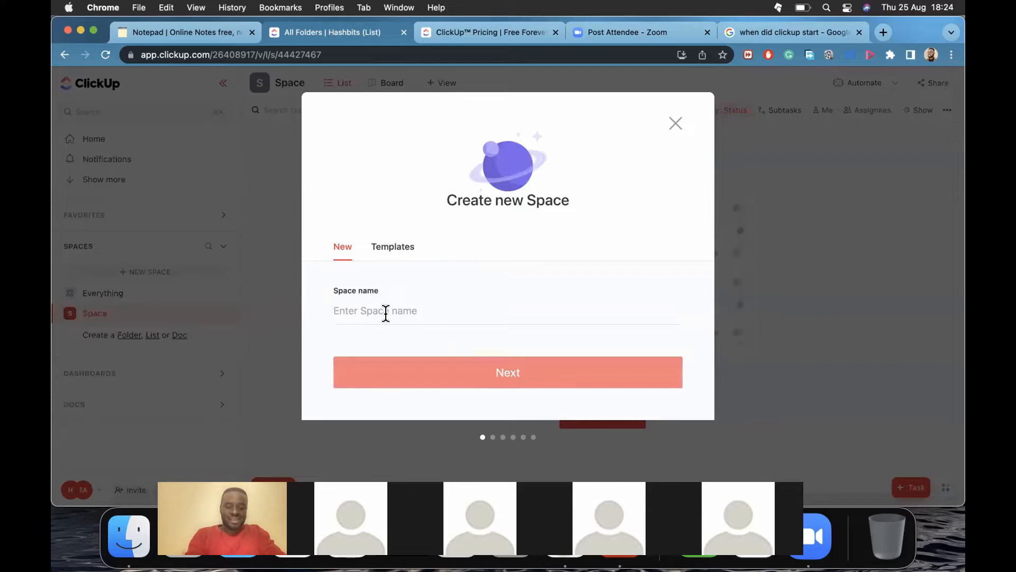
{"action": "type", "text": "Website Development"}
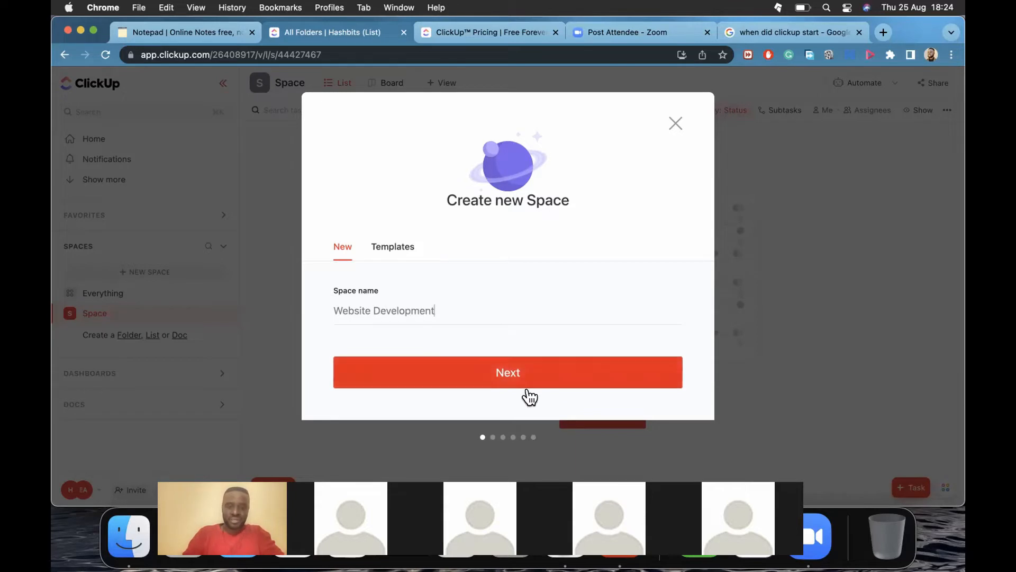
{"action": "left_click", "coordinate": [535, 382]}
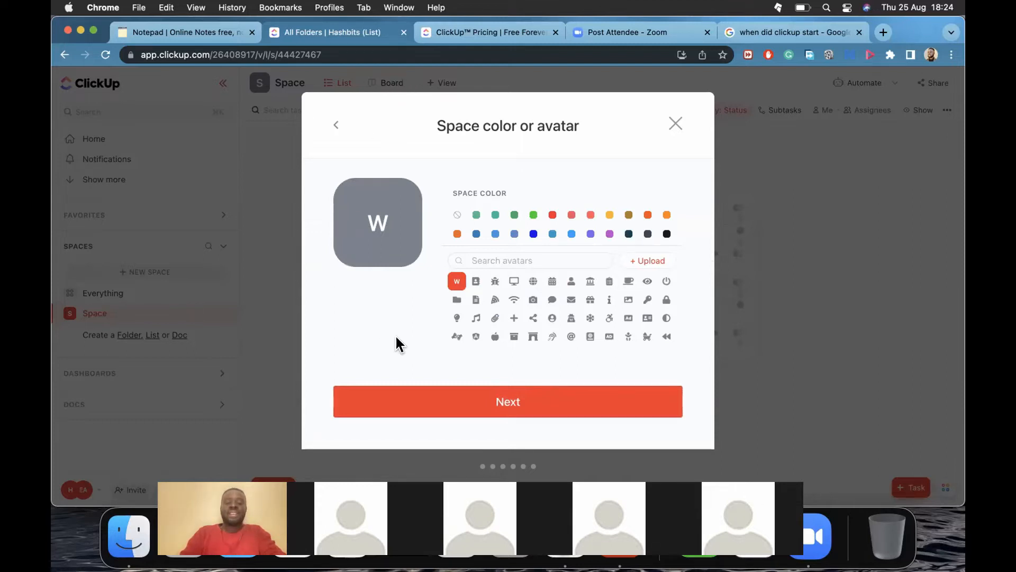
Set the Space's colour to dark blue, checking the avatar image upload option, and share the Space with the Hashbits Workspace.
{"action": "left_click", "coordinate": [551, 216]}
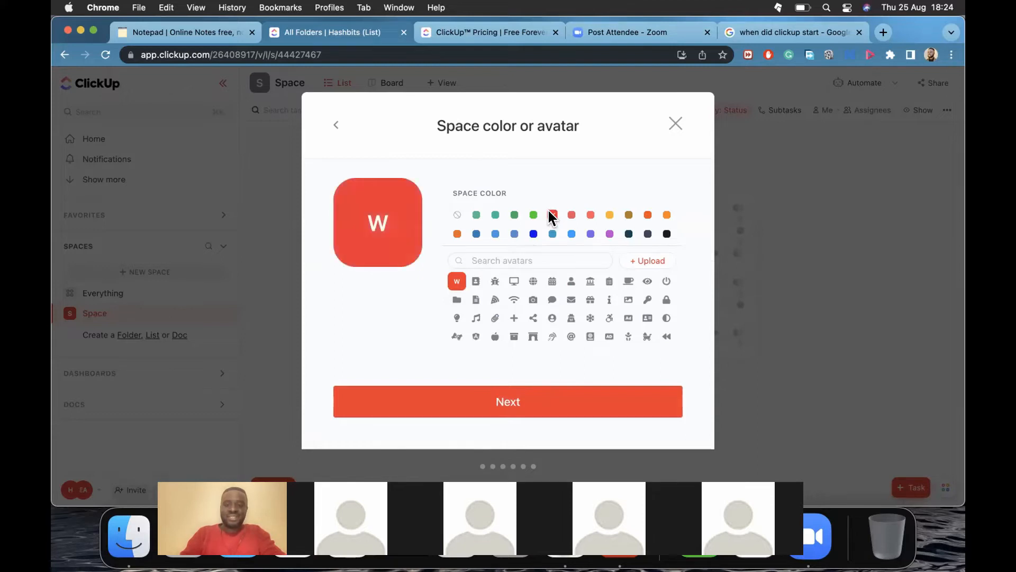
{"action": "left_click", "coordinate": [531, 234]}
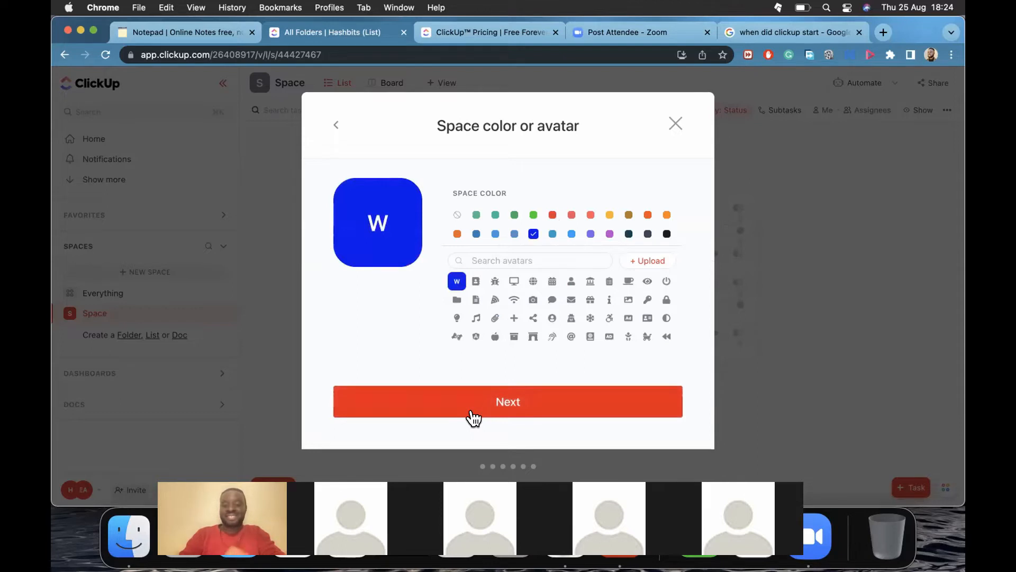
{"action": "left_click", "coordinate": [650, 262]}
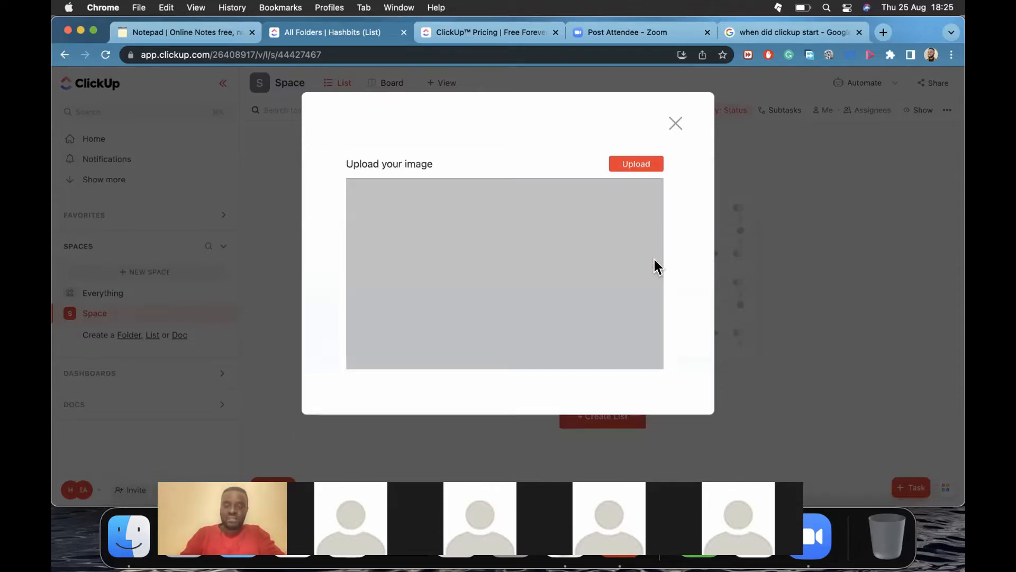
{"action": "left_click", "coordinate": [673, 127]}
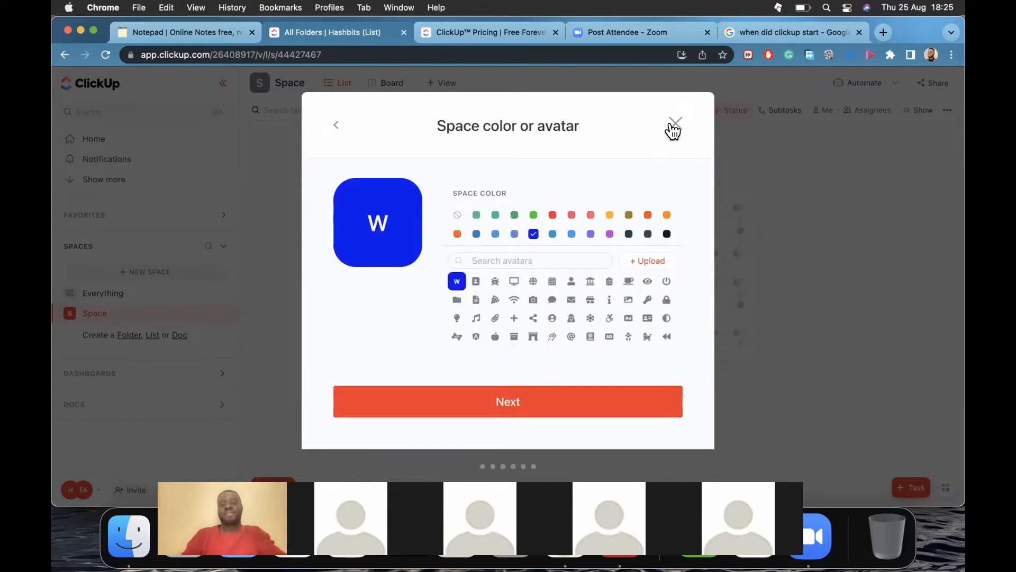
{"action": "left_click", "coordinate": [516, 405]}
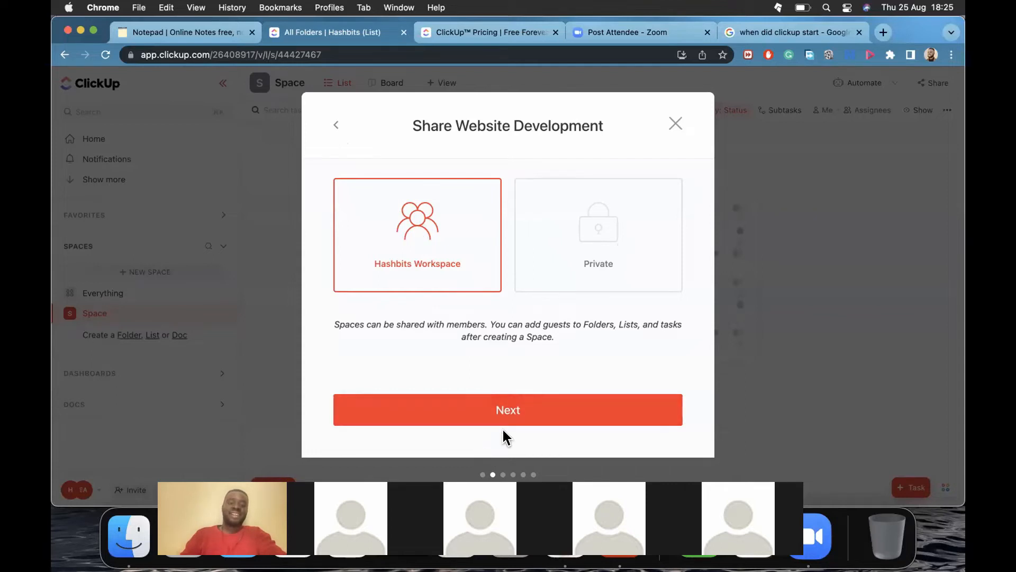
{"action": "left_click", "coordinate": [504, 408]}
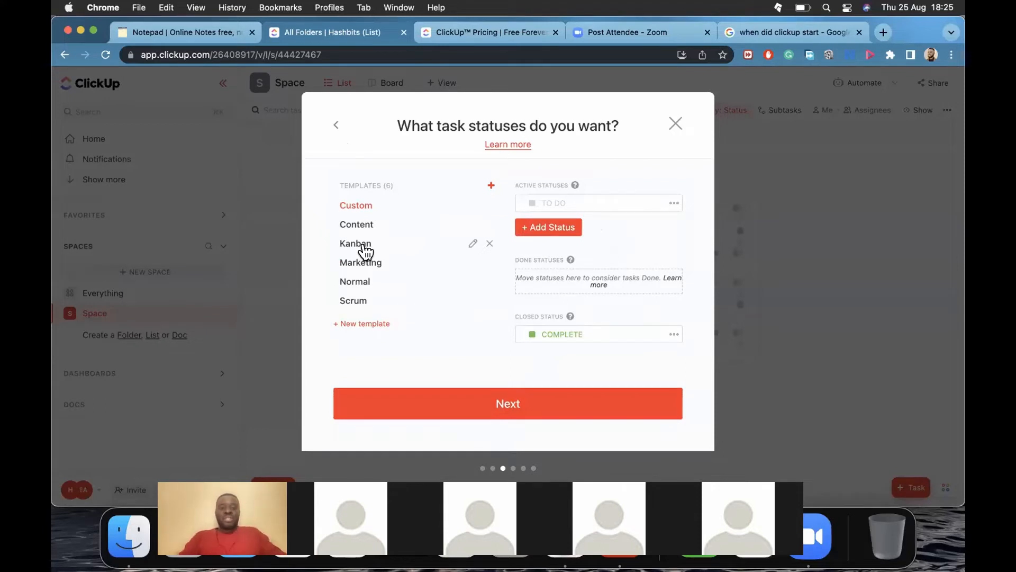
Colour the TO DO status orange and add a blue IN PROGRESS status to the Custom status template.
{"action": "left_click", "coordinate": [572, 204]}
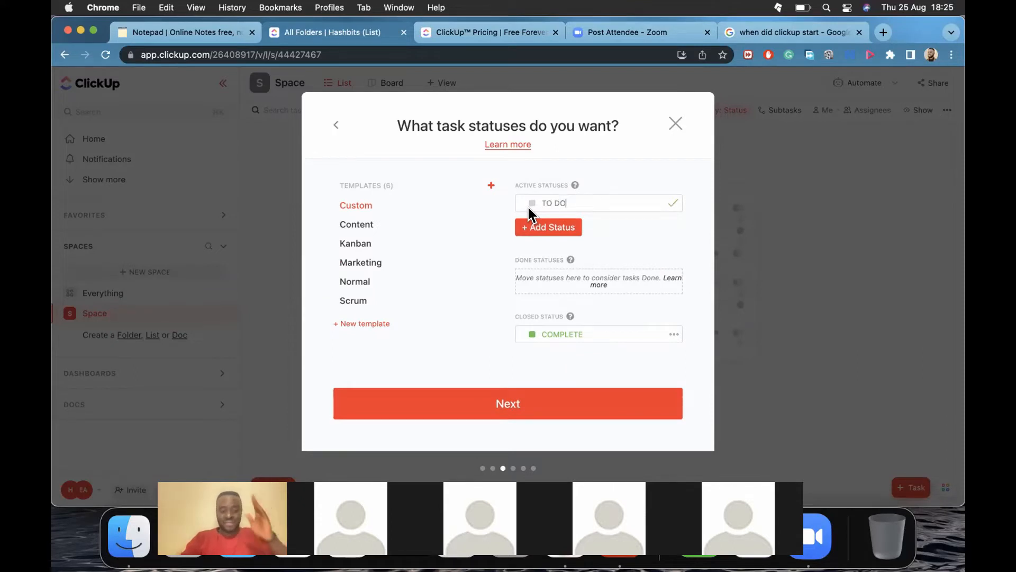
{"action": "left_click", "coordinate": [534, 199]}
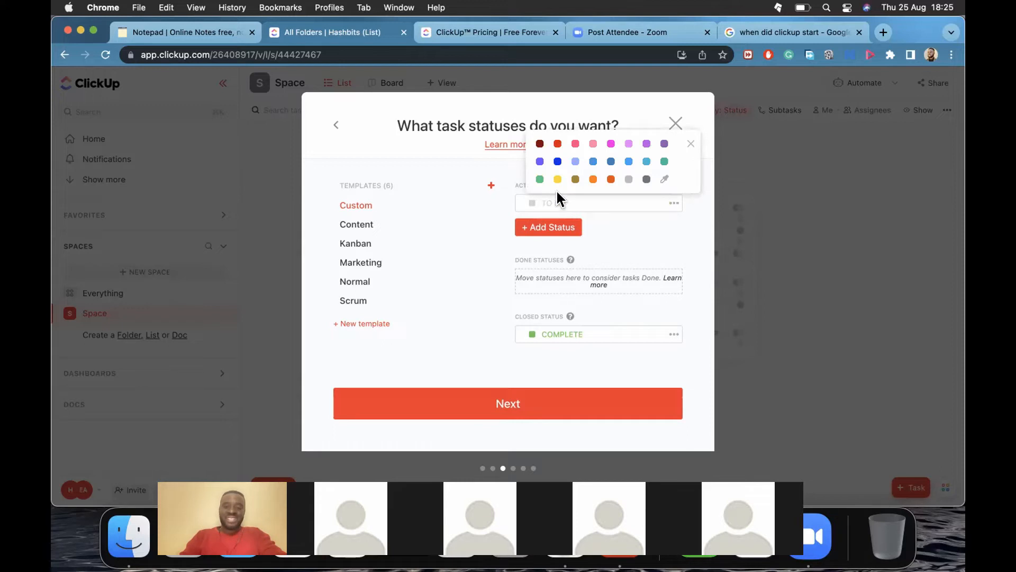
{"action": "left_click", "coordinate": [594, 180]}
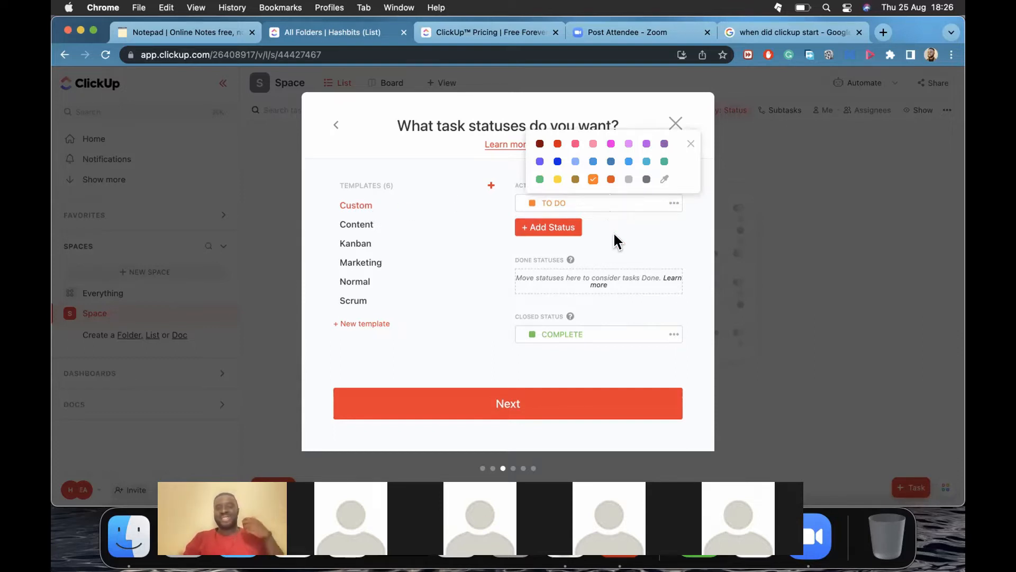
{"action": "left_click", "coordinate": [558, 227]}
{"action": "left_click", "coordinate": [558, 228]}
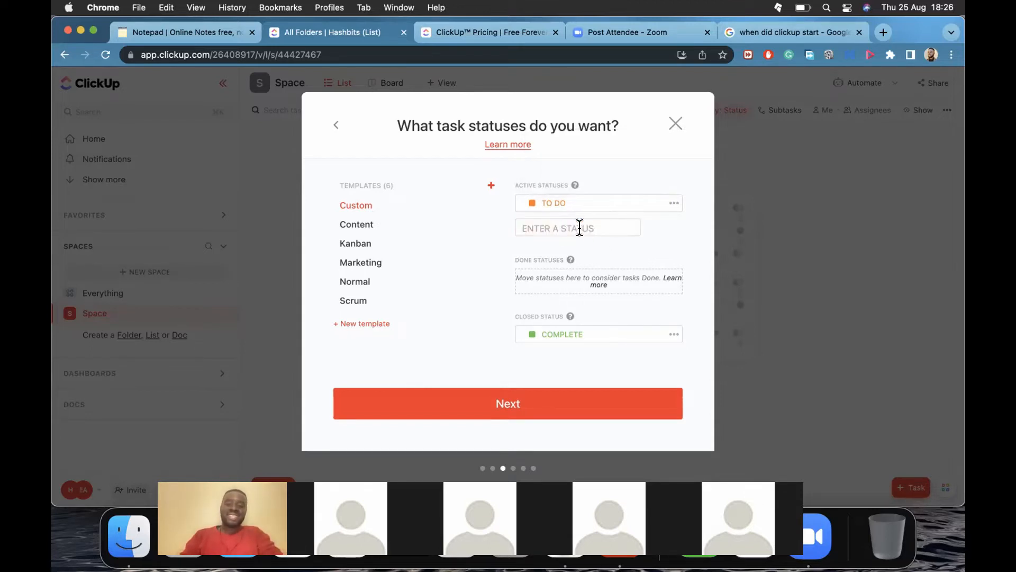
{"action": "type", "text": "IN PROGRESS"}
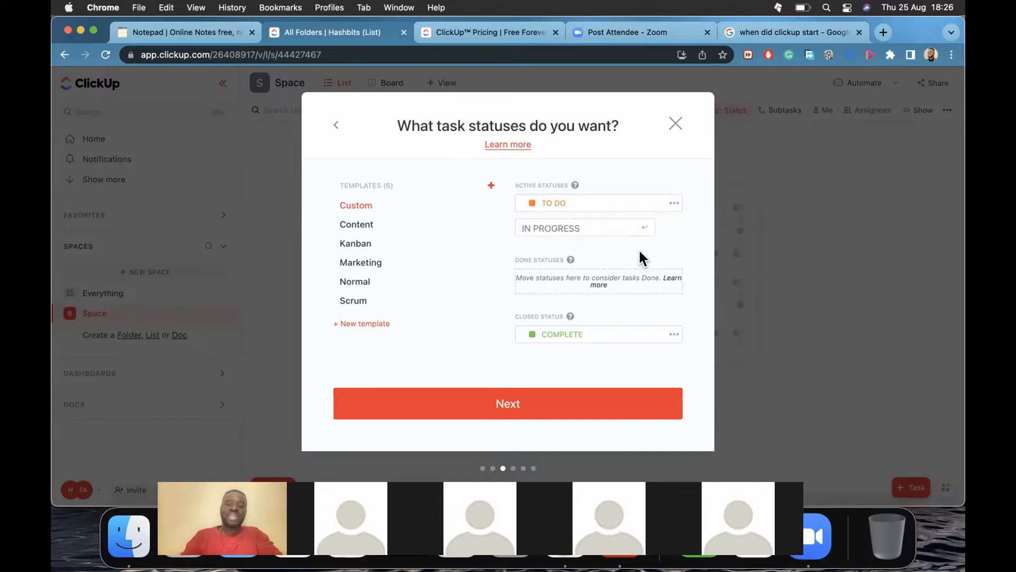
{"action": "key", "text": "Return"}
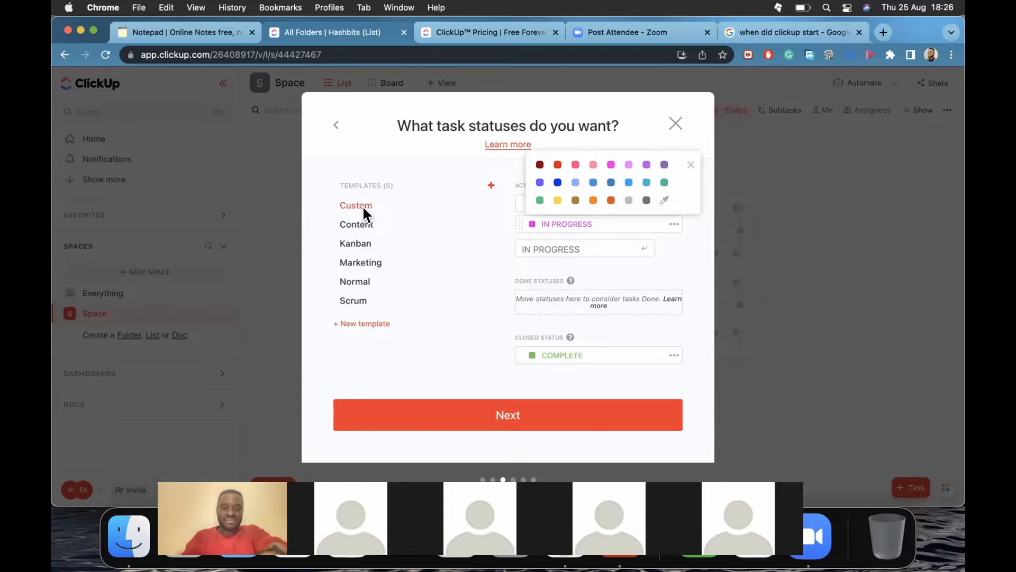
{"action": "left_click", "coordinate": [558, 183]}
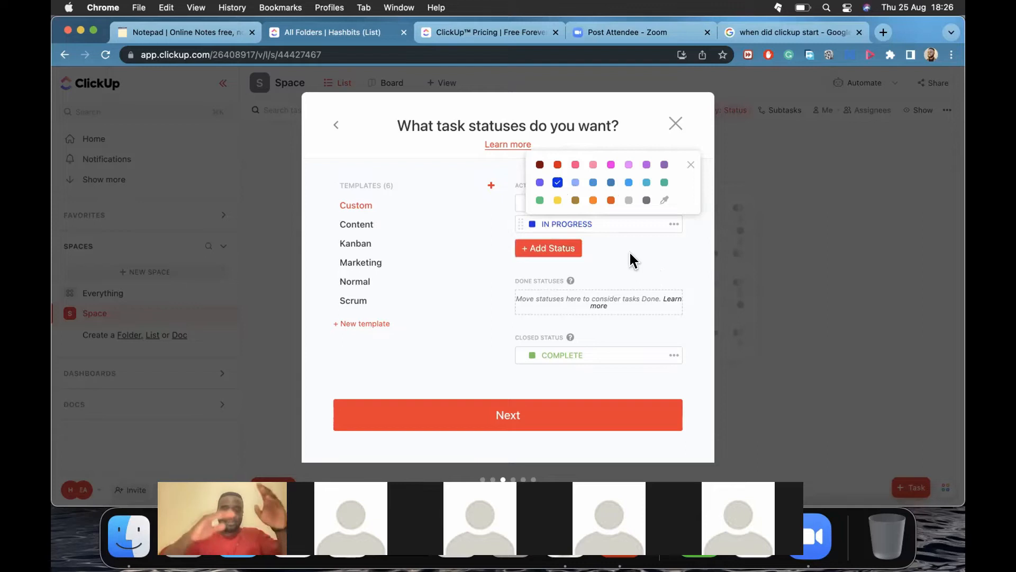
Compare the task statuses of the Marketing and Normal templates and return to the Custom template.
{"action": "left_click", "coordinate": [359, 261]}
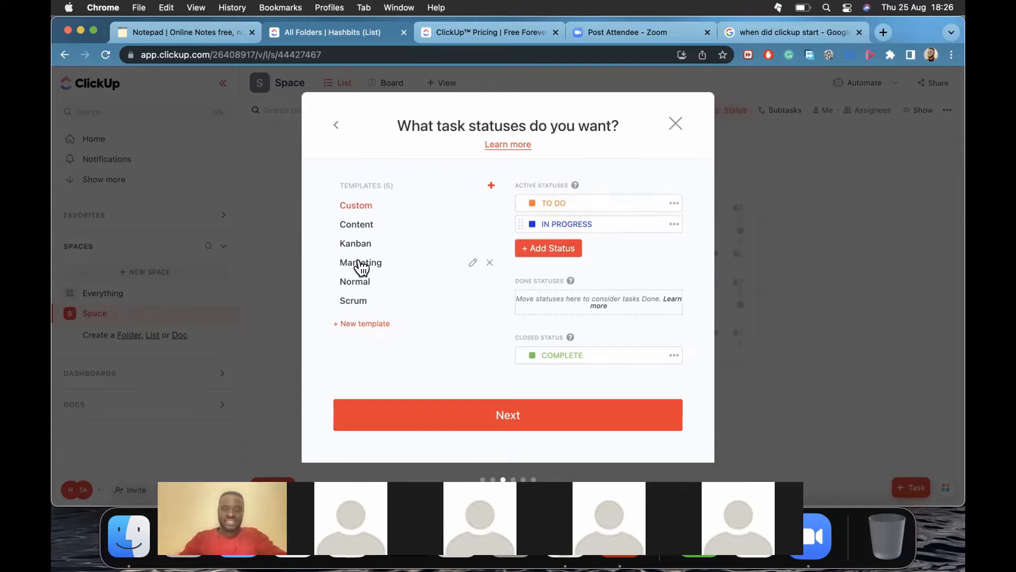
{"action": "left_click", "coordinate": [361, 264]}
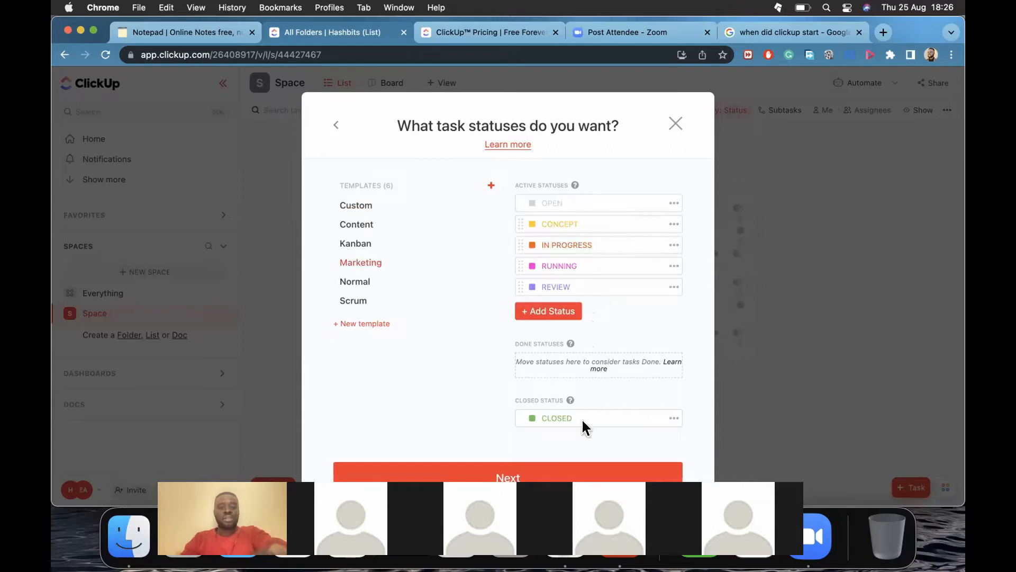
{"action": "left_click", "coordinate": [363, 286]}
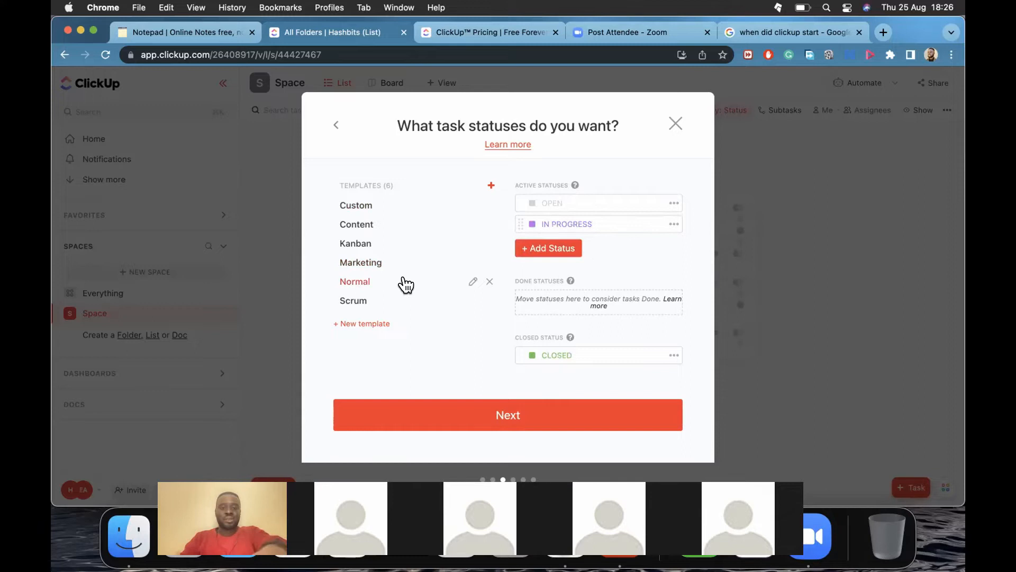
{"action": "left_click", "coordinate": [356, 207]}
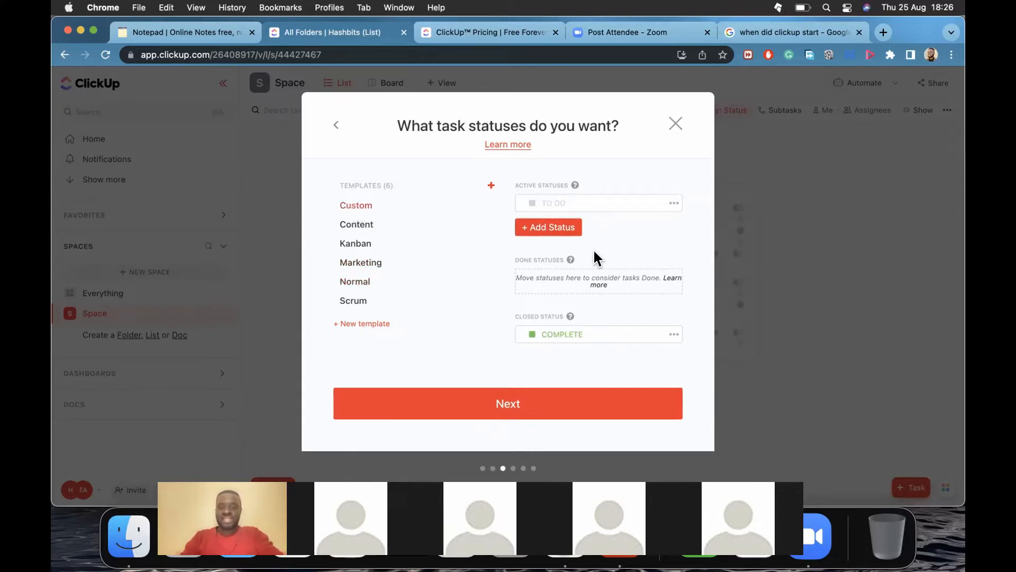
Set the Custom template's TO DO status to orange and add an active status IN PROGRESS in dark blue.
{"action": "left_click", "coordinate": [524, 201]}
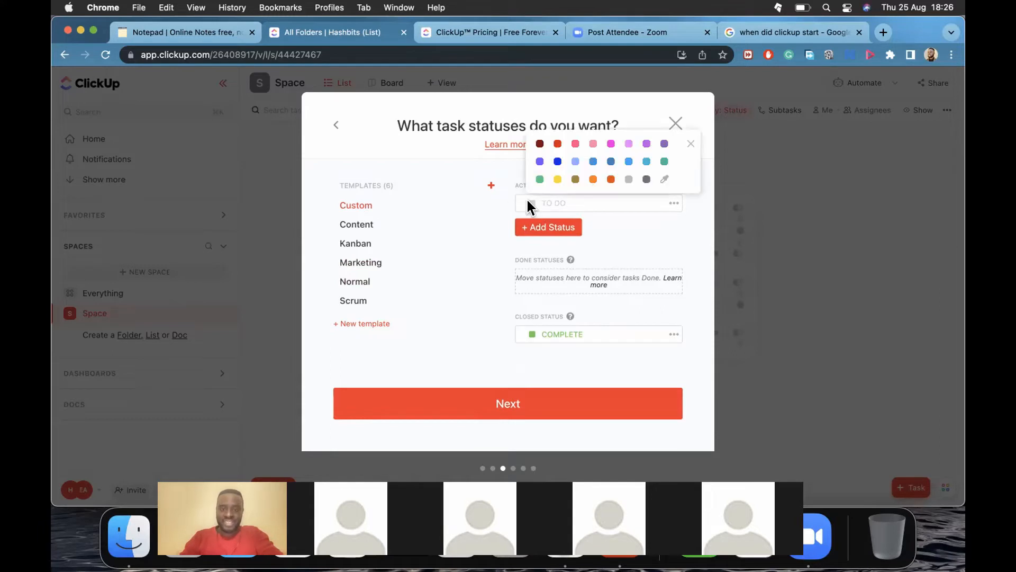
{"action": "left_click", "coordinate": [589, 179]}
{"action": "left_click", "coordinate": [553, 227]}
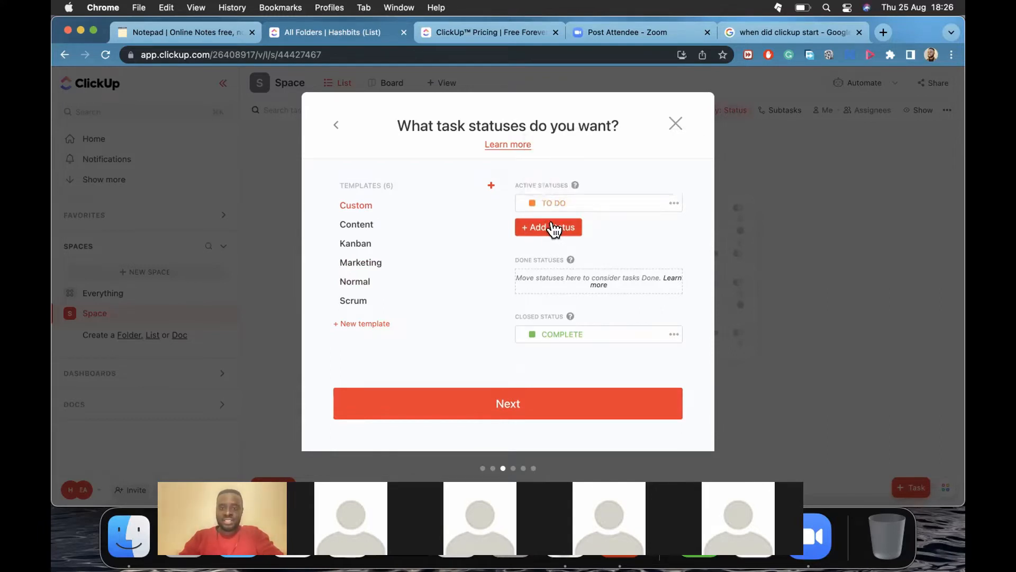
{"action": "left_click", "coordinate": [552, 226]}
{"action": "type", "text": "PROGRESS"}
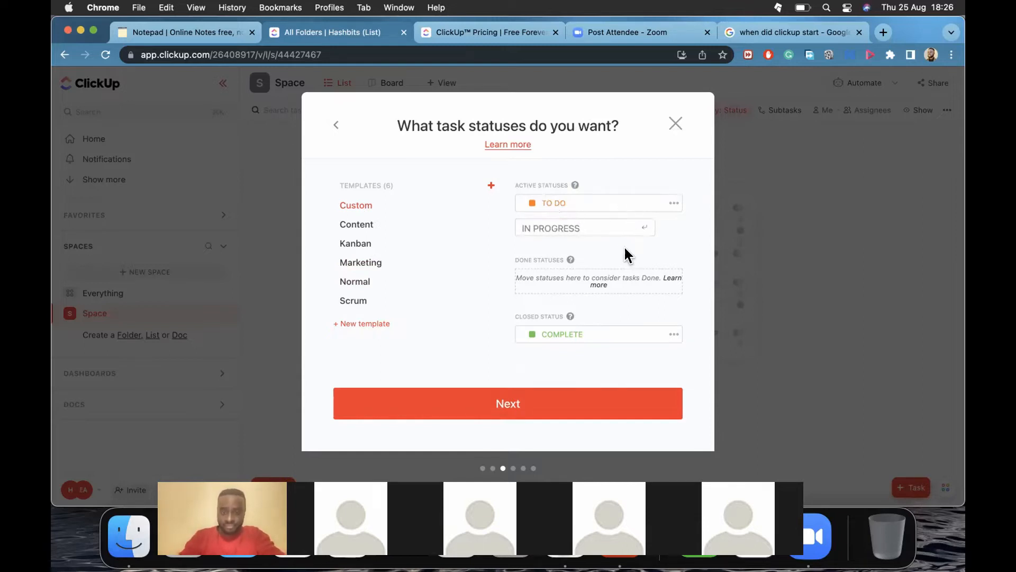
{"action": "key", "text": "Return"}
{"action": "left_click", "coordinate": [558, 182]}
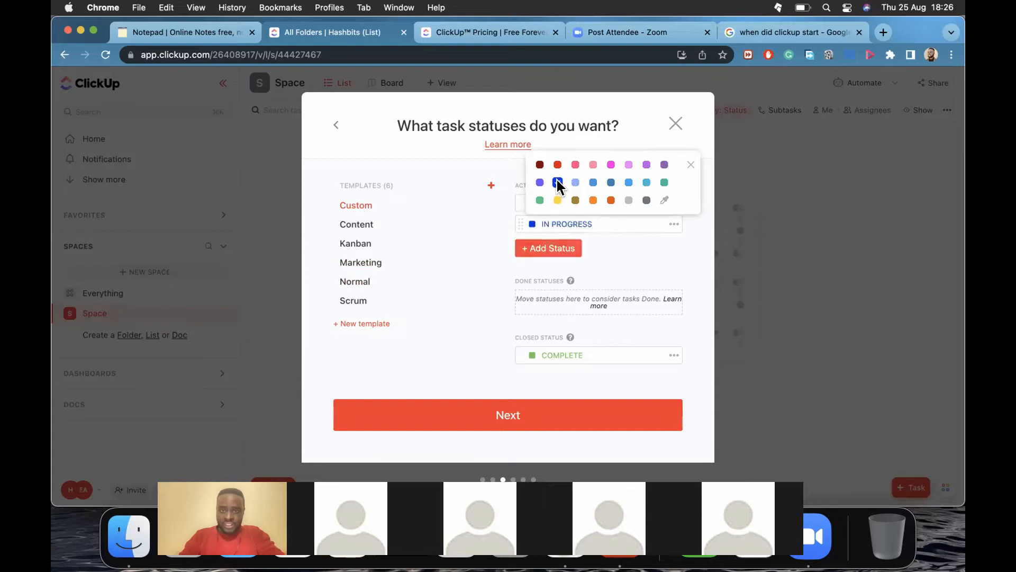
Add a green active status named DONE below IN PROGRESS.
{"action": "left_click", "coordinate": [555, 248]}
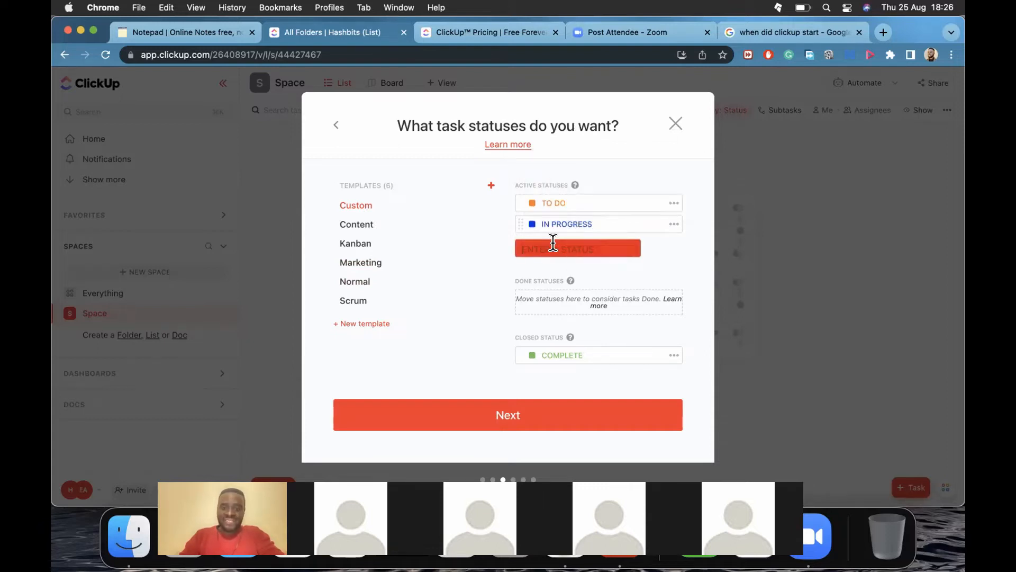
{"action": "type", "text": "D"}
{"action": "type", "text": "ONCE"}
{"action": "key", "text": "BackSpace"}
{"action": "key", "text": "BackSpace"}
{"action": "type", "text": "E"}
{"action": "key", "text": "Return"}
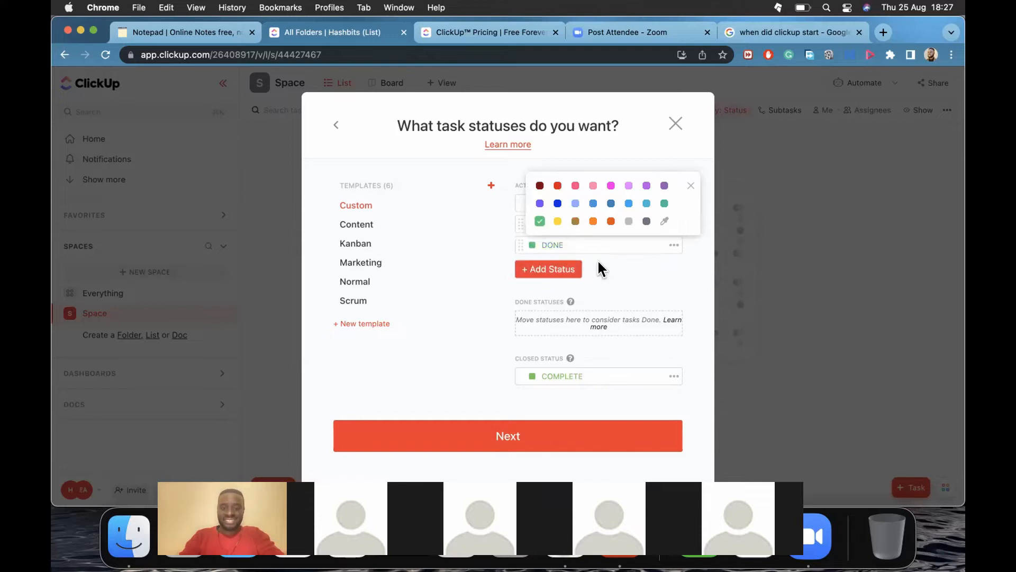
Move the DONE status from the active statuses into the done statuses group.
{"action": "left_click", "coordinate": [595, 272]}
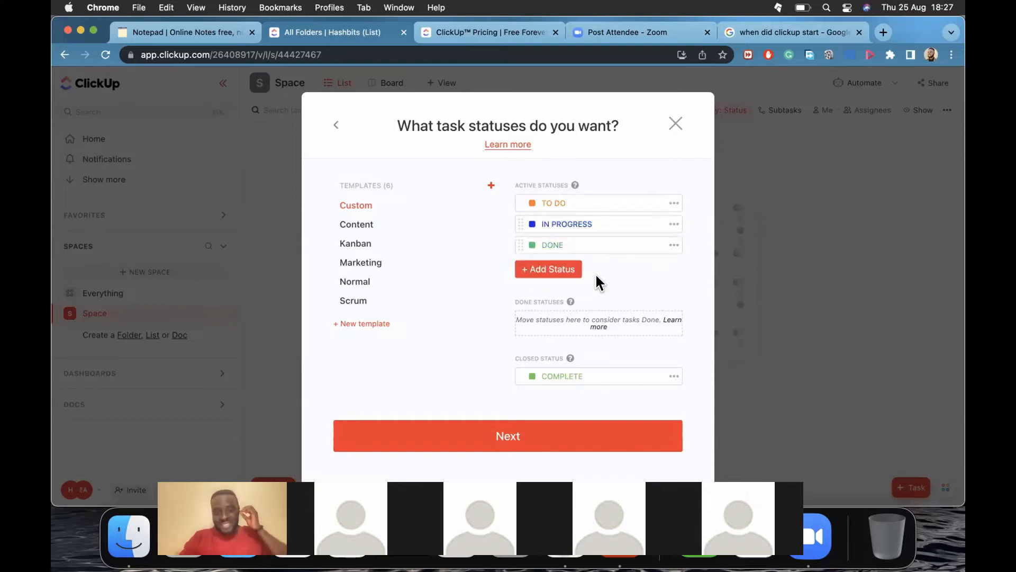
{"action": "left_click_drag", "start_coordinate": [518, 238], "coordinate": [517, 297]}
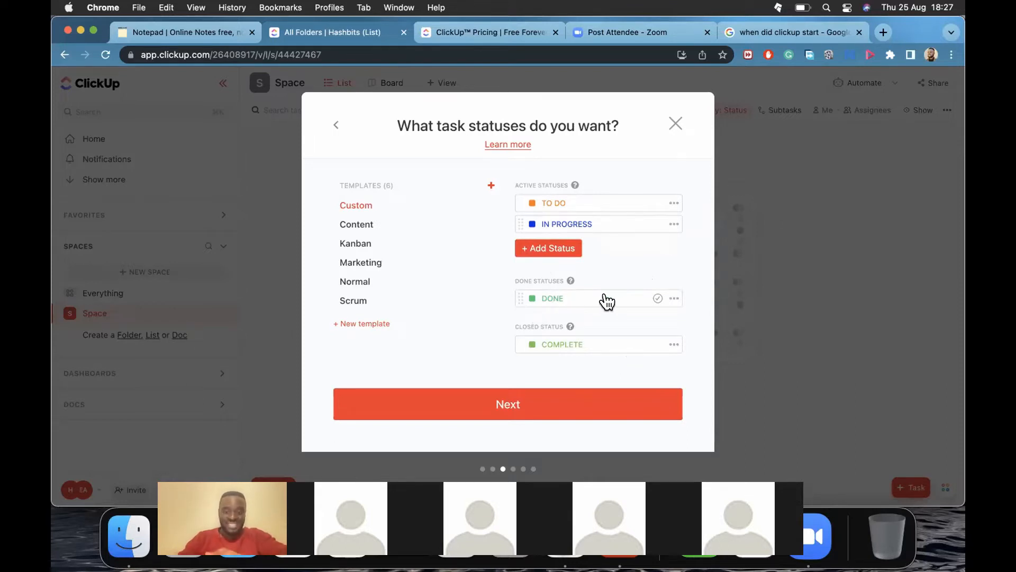
Try to rename the DONE status as COMPLETE.
{"action": "left_click", "coordinate": [671, 299]}
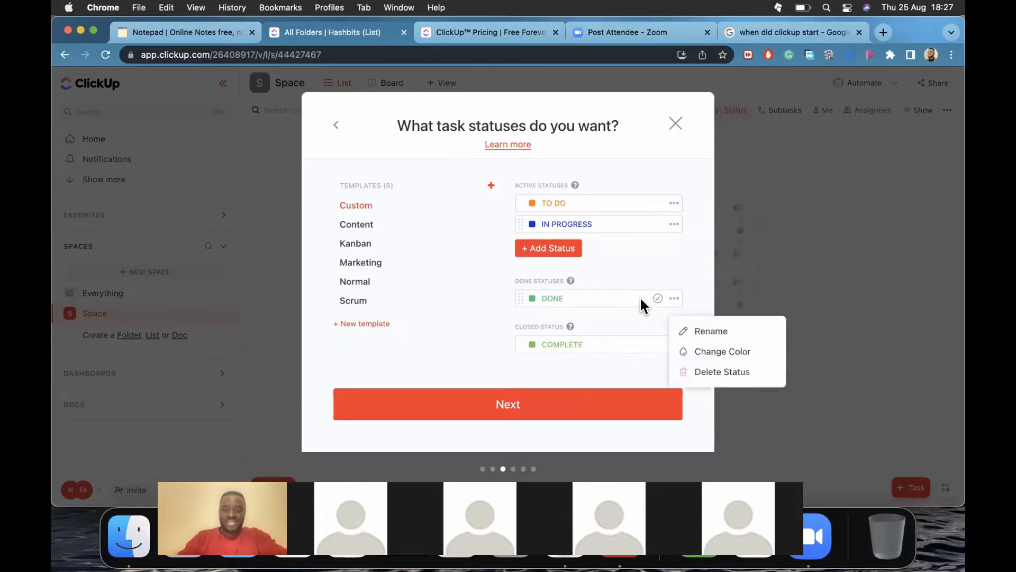
{"action": "left_click", "coordinate": [594, 299]}
{"action": "left_click", "coordinate": [566, 299]}
{"action": "key", "text": "BackSpace"}
{"action": "key", "text": "BackSpace"}
{"action": "key", "text": "BackSpace"}
{"action": "key", "text": "BackSpace"}
{"action": "type", "text": "COMPLETE"}
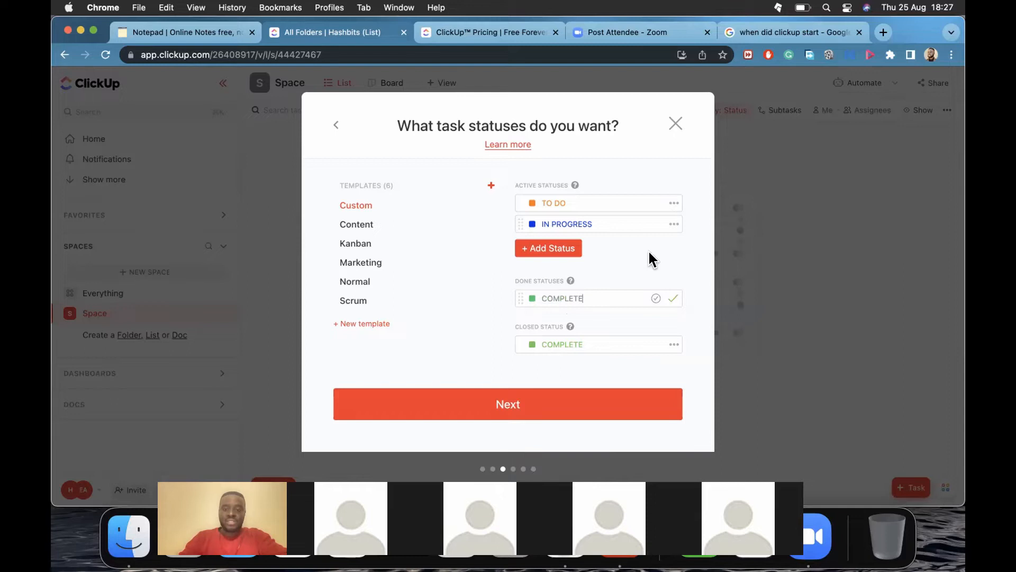
{"action": "key", "text": "Return"}
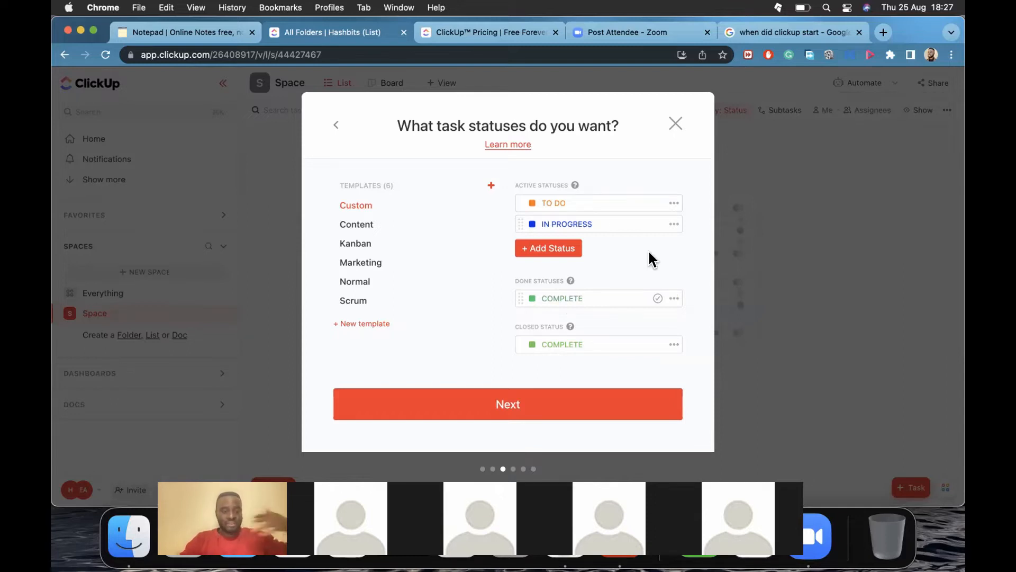
Rename the status in the closed group as CLOSED.
{"action": "left_click", "coordinate": [588, 345]}
{"action": "key", "text": "BackSpace"}
{"action": "key", "text": "BackSpace"}
{"action": "key", "text": "BackSpace"}
{"action": "key", "text": "BackSpace"}
{"action": "key", "text": "BackSpace"}
{"action": "key", "text": "BackSpace"}
{"action": "key", "text": "BackSpace"}
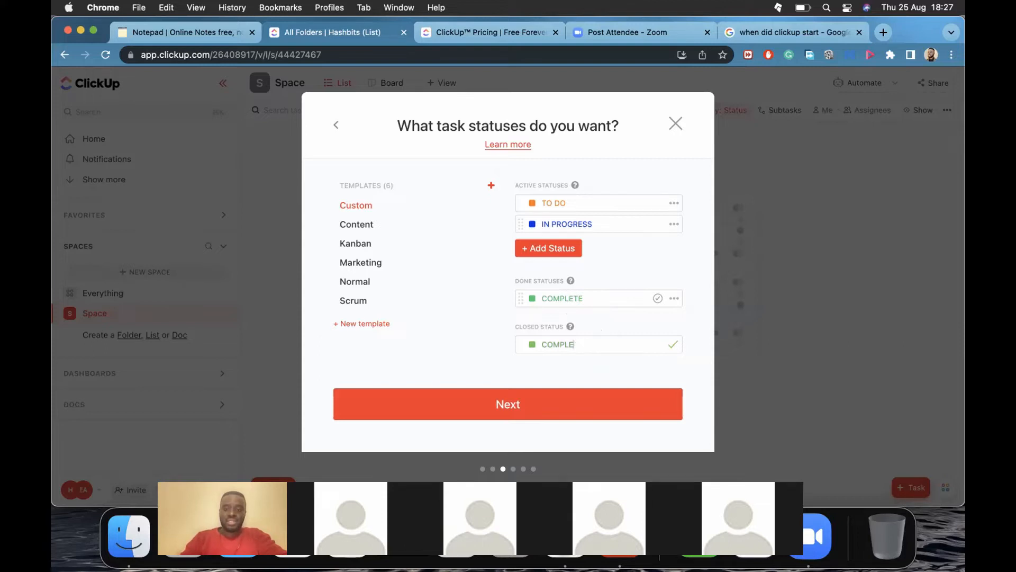
{"action": "type", "text": "LOSED"}
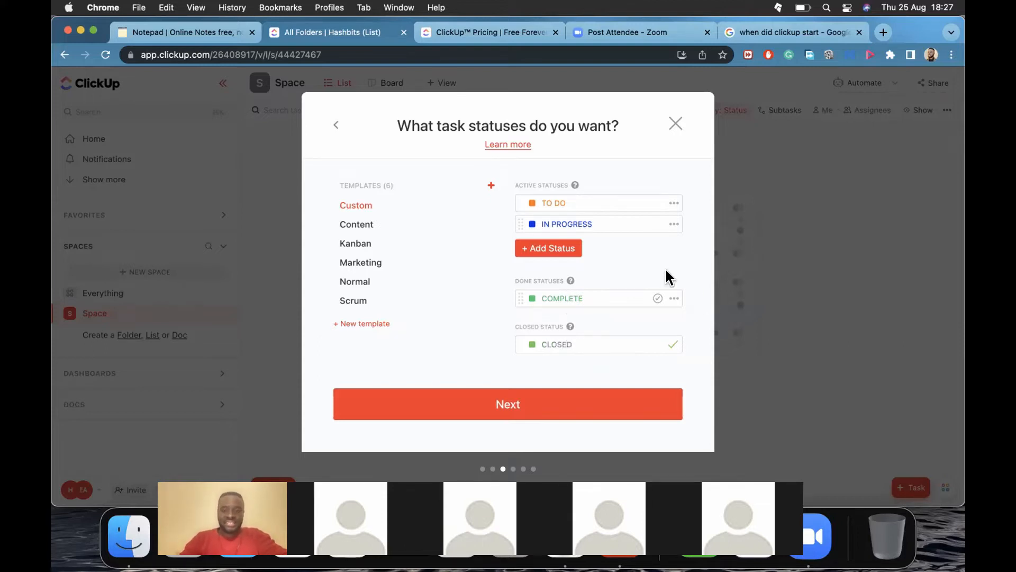
{"action": "key", "text": "Return"}
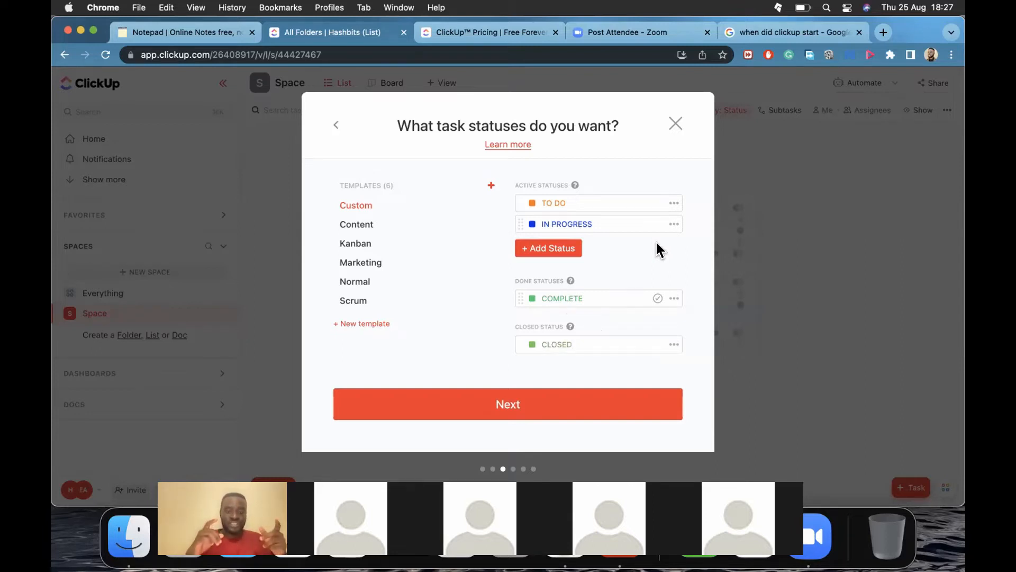
Continue to the ClickApps setup and enable Email and Time Estimates for the Space.
{"action": "left_click", "coordinate": [540, 399]}
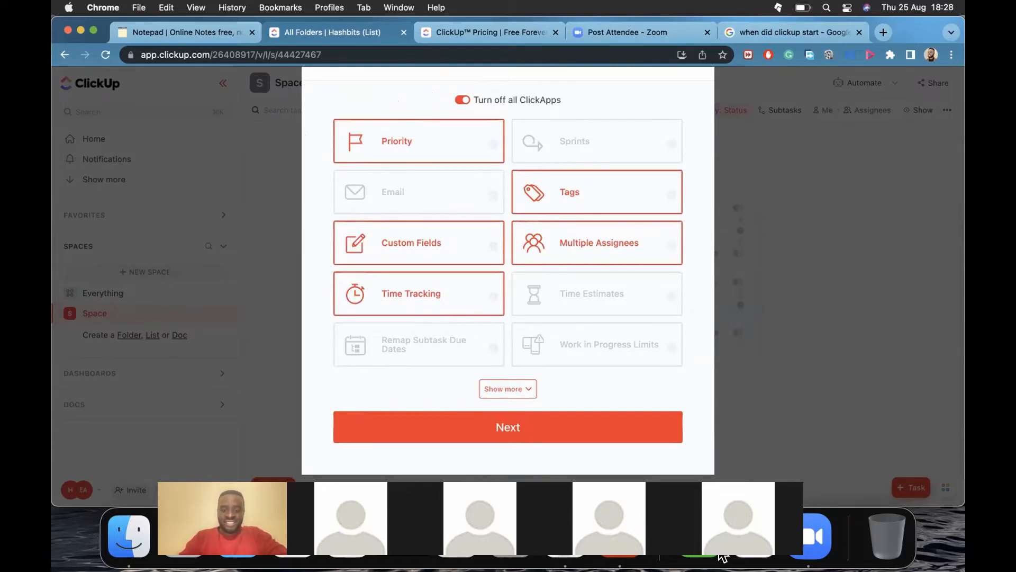
{"action": "right_click", "coordinate": [686, 101]}
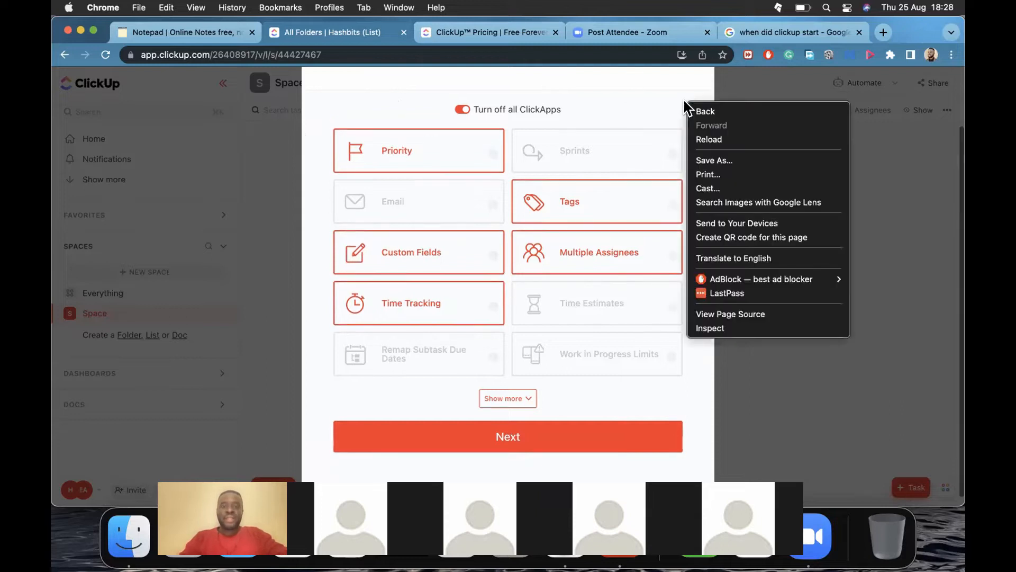
{"action": "left_click", "coordinate": [570, 91]}
{"action": "scroll", "coordinate": [569, 91], "scroll_direction": "up", "scroll_amount": 2}
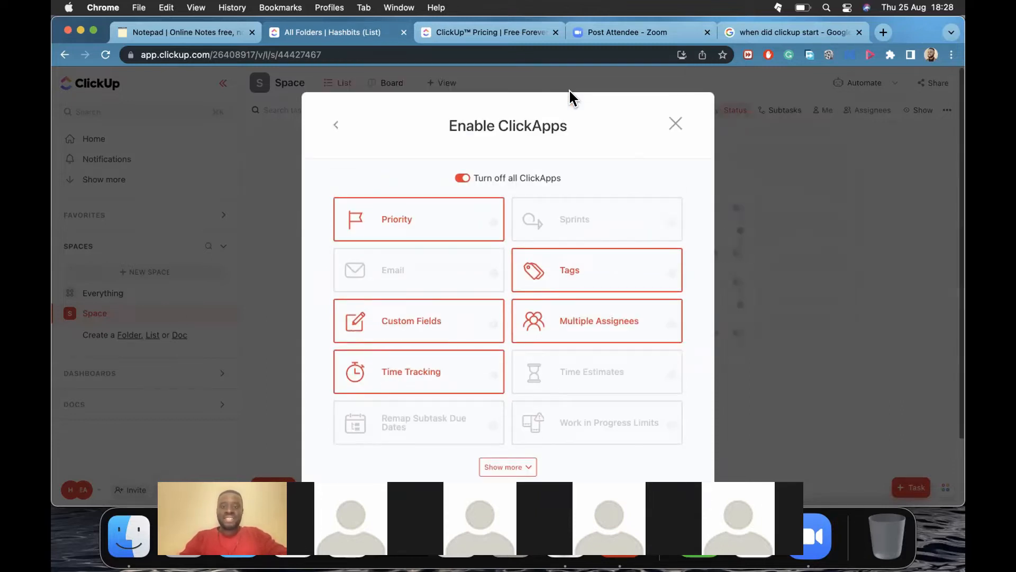
{"action": "scroll", "coordinate": [570, 91], "scroll_direction": "down", "scroll_amount": 1}
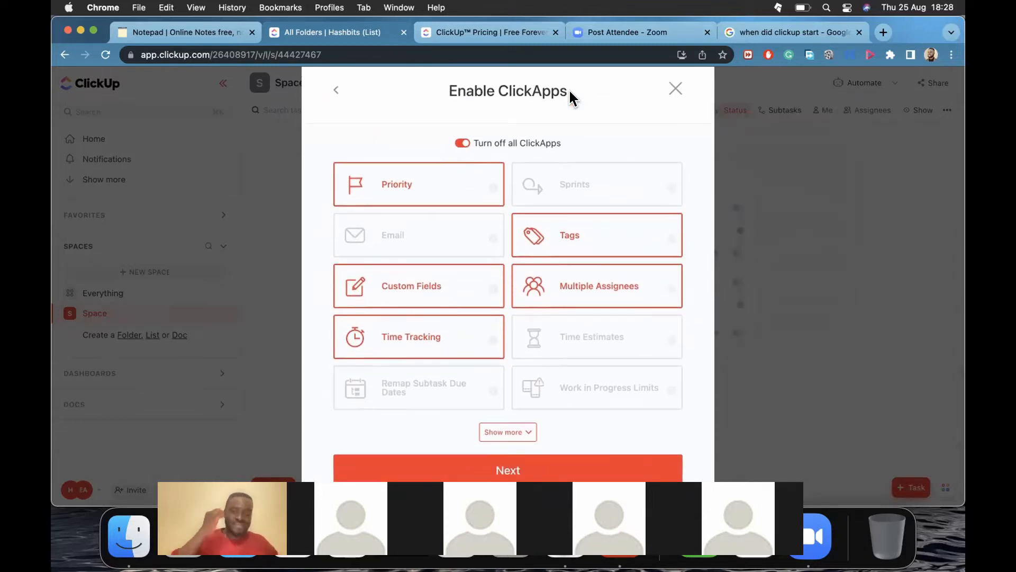
{"action": "mouse_move", "coordinate": [673, 186]}
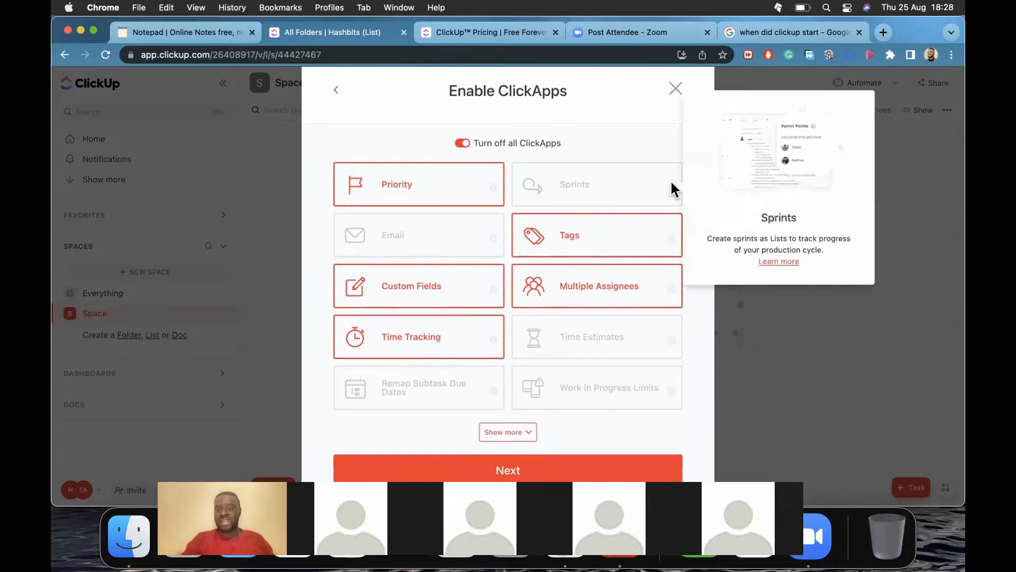
{"action": "mouse_move", "coordinate": [487, 236]}
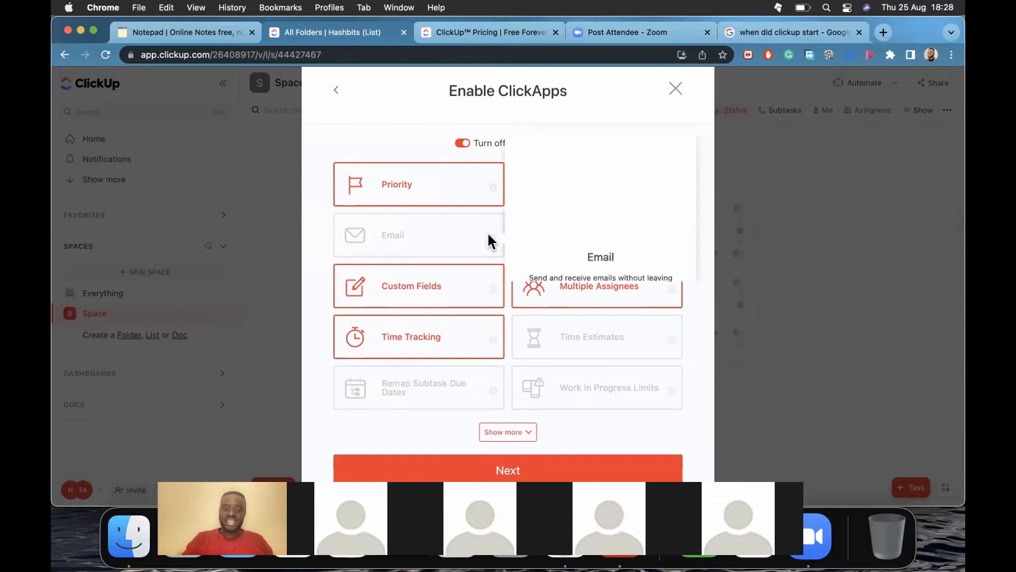
{"action": "left_click", "coordinate": [451, 239]}
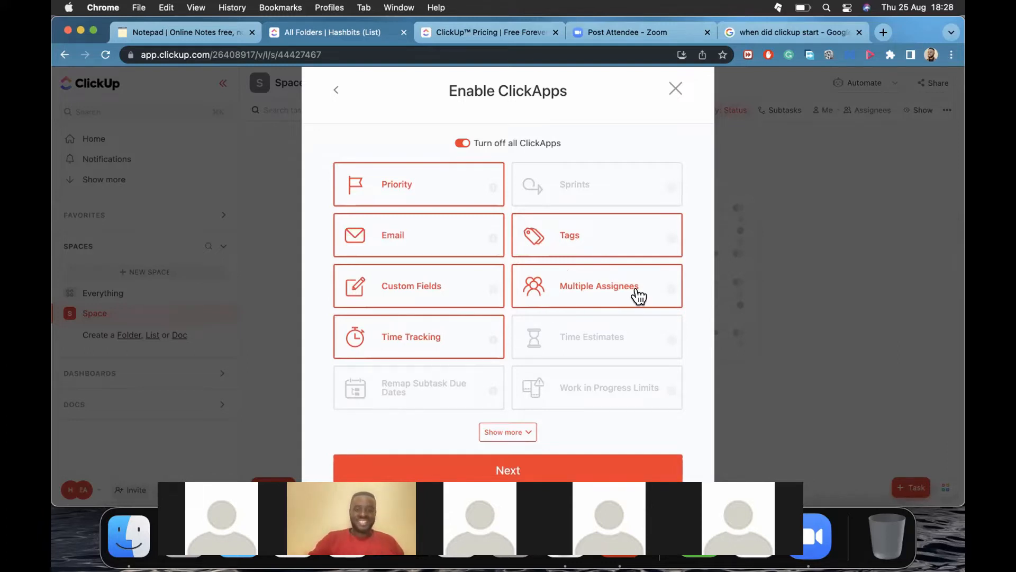
{"action": "left_click", "coordinate": [612, 347]}
{"action": "scroll", "coordinate": [613, 347], "scroll_direction": "down", "scroll_amount": 2}
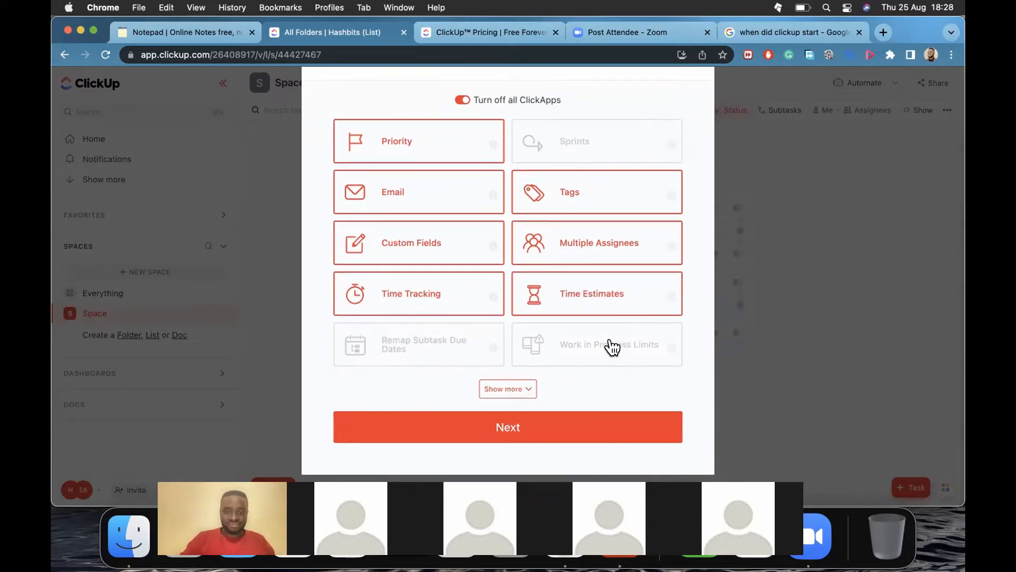
{"action": "scroll", "coordinate": [612, 348], "scroll_direction": "up", "scroll_amount": 3}
{"action": "scroll", "coordinate": [613, 347], "scroll_direction": "down", "scroll_amount": 3}
{"action": "scroll", "coordinate": [613, 347], "scroll_direction": "up", "scroll_amount": 3}
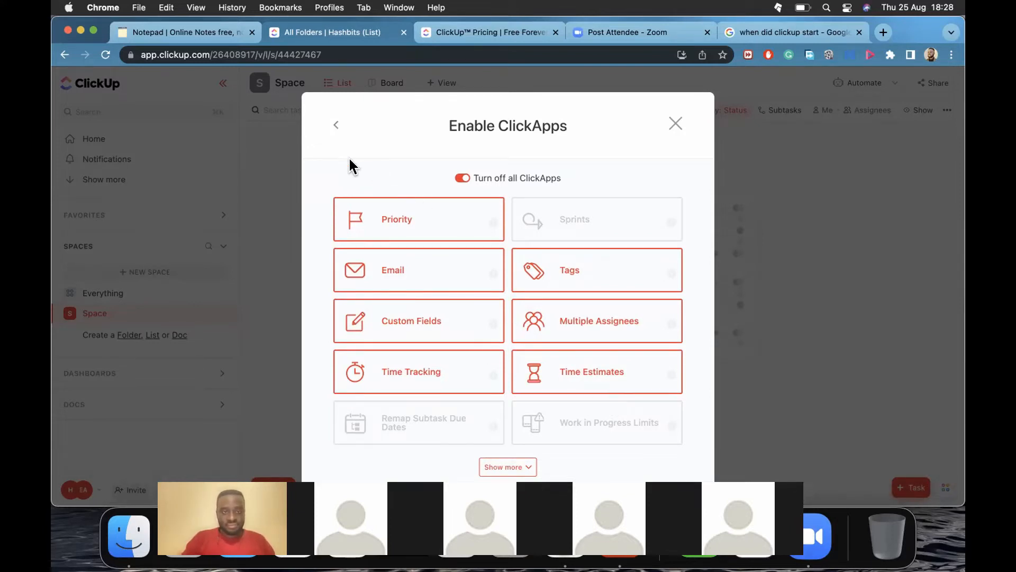
Return to the task statuses and add a pink active status named REVIEW below IN PROGRESS.
{"action": "left_click", "coordinate": [336, 126]}
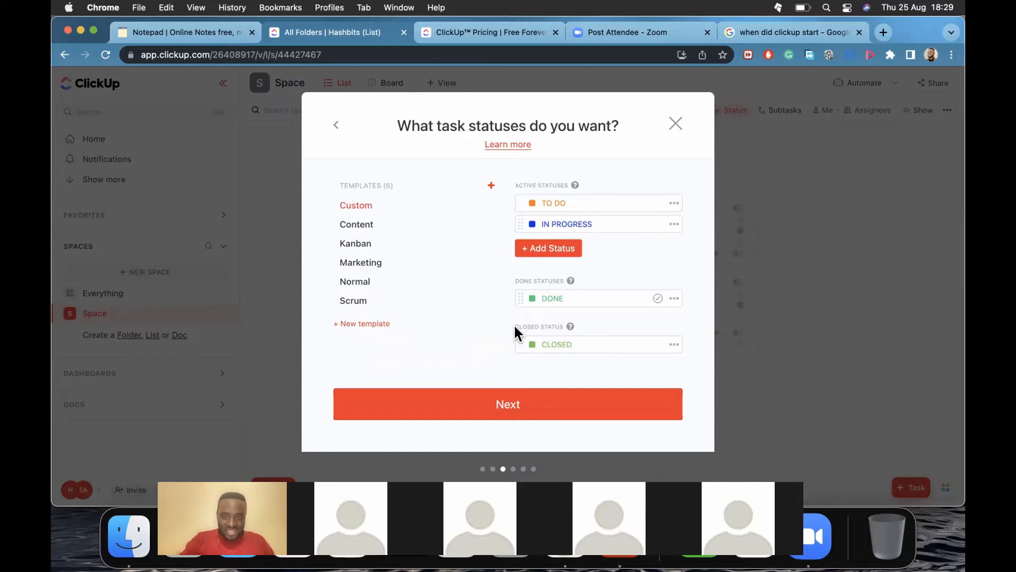
{"action": "mouse_move", "coordinate": [570, 331]}
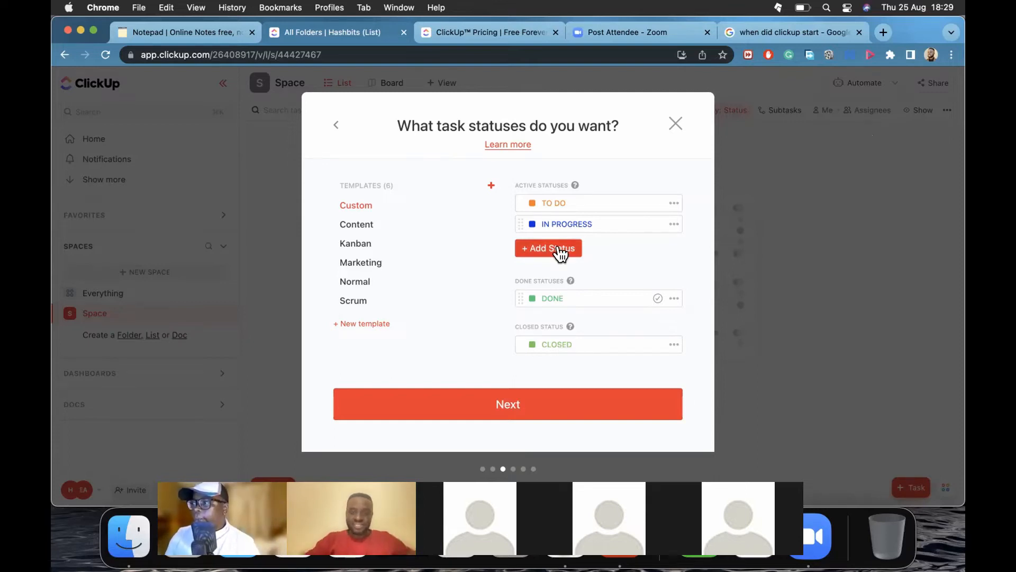
{"action": "left_click", "coordinate": [530, 245]}
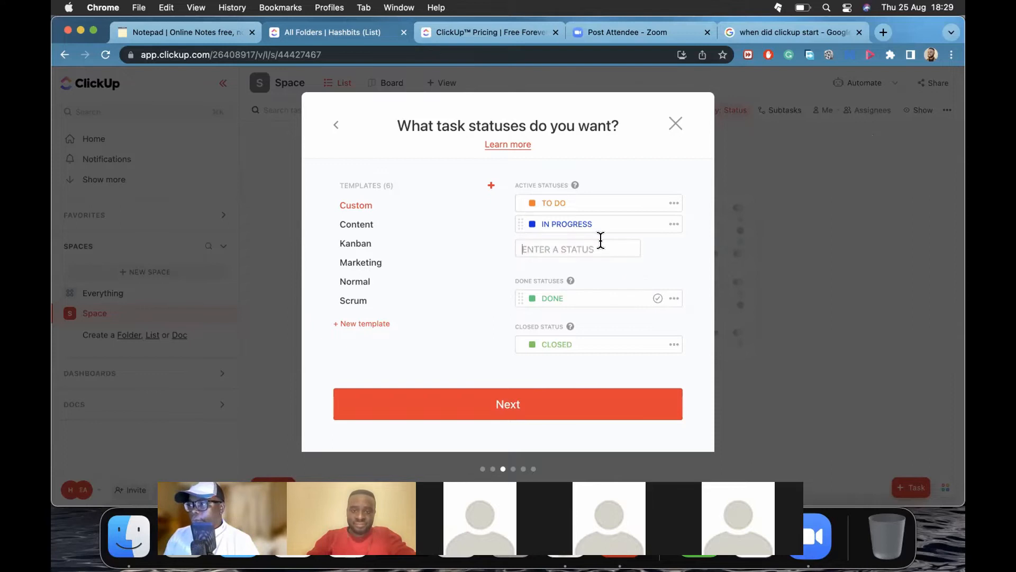
{"action": "type", "text": "REVIEW"}
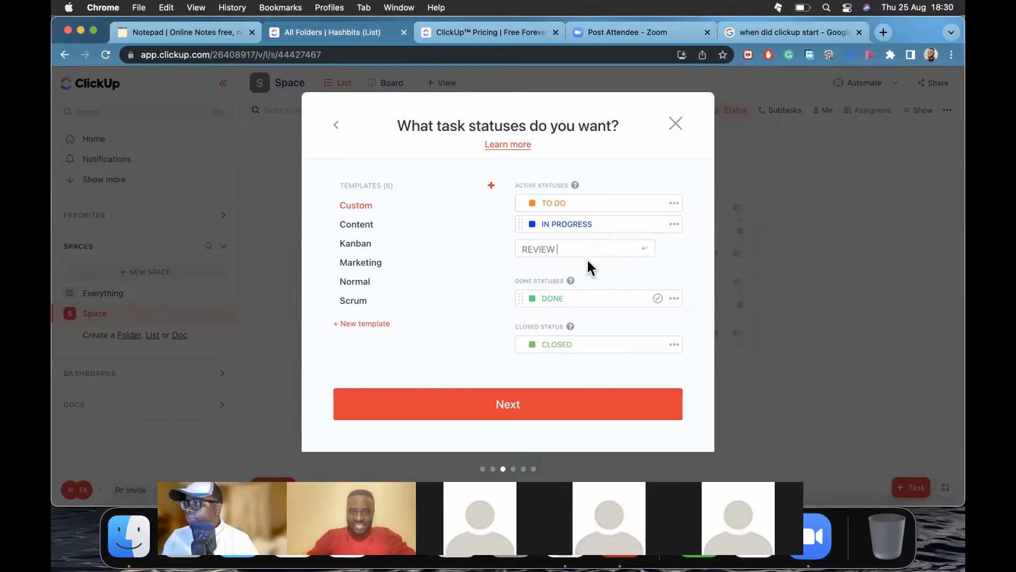
{"action": "key", "text": "Return"}
{"action": "left_click", "coordinate": [532, 245]}
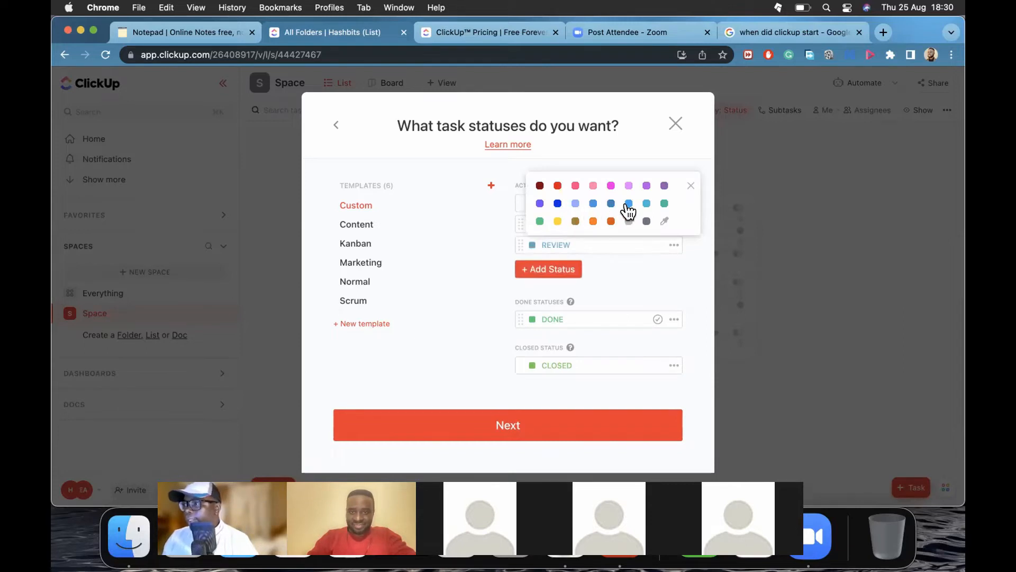
{"action": "left_click", "coordinate": [574, 204]}
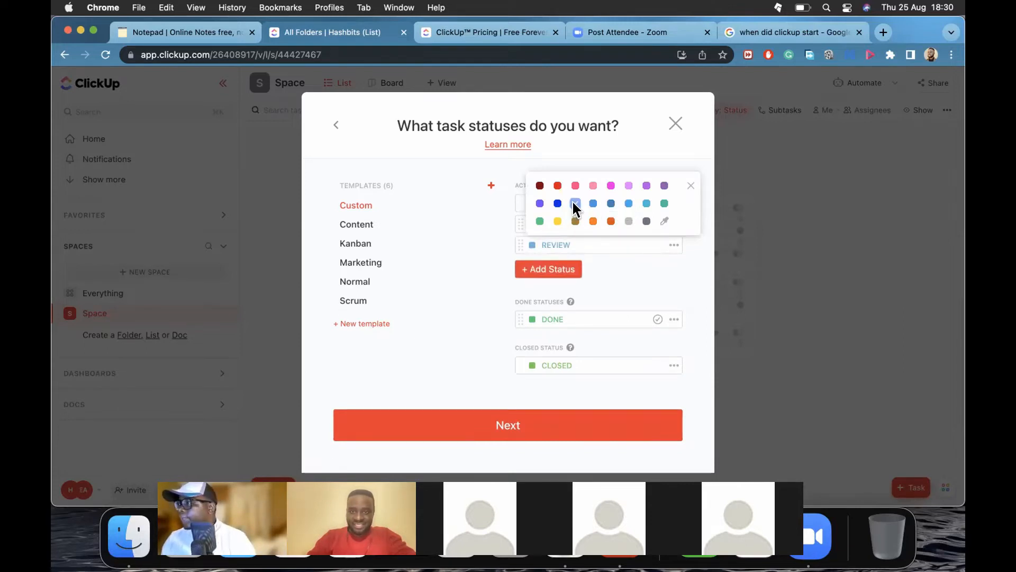
{"action": "left_click", "coordinate": [602, 271]}
{"action": "left_click", "coordinate": [531, 244]}
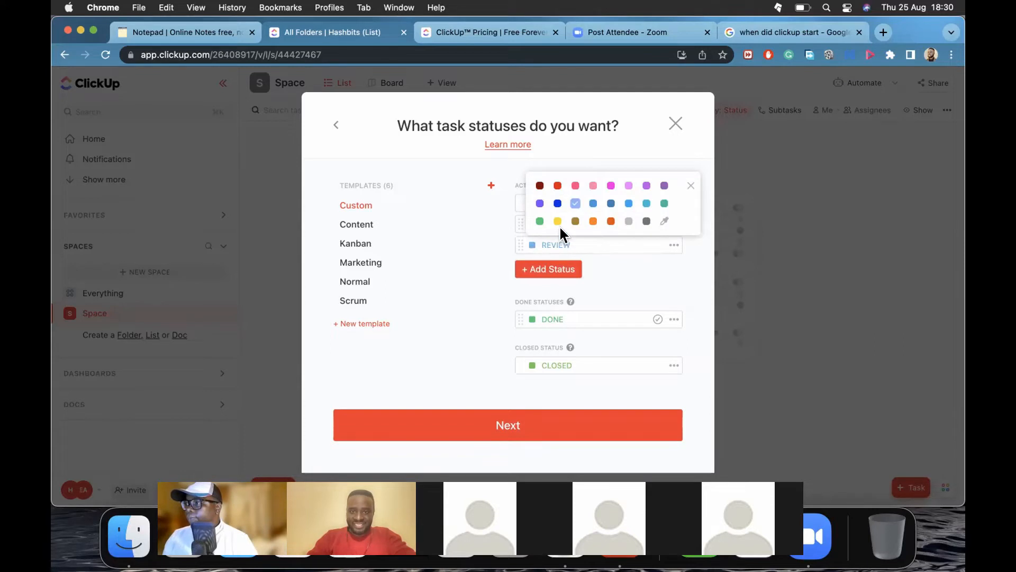
{"action": "left_click", "coordinate": [612, 189]}
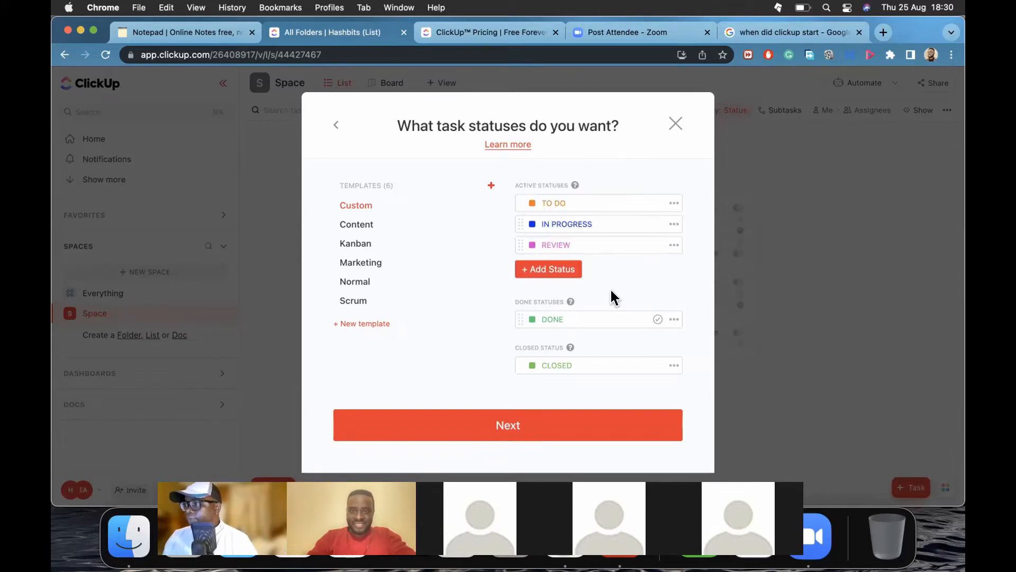
Move REVIEW into the done statuses above DONE and read the explanations of the done and closed groups.
{"action": "left_click_drag", "start_coordinate": [512, 235], "coordinate": [513, 293]}
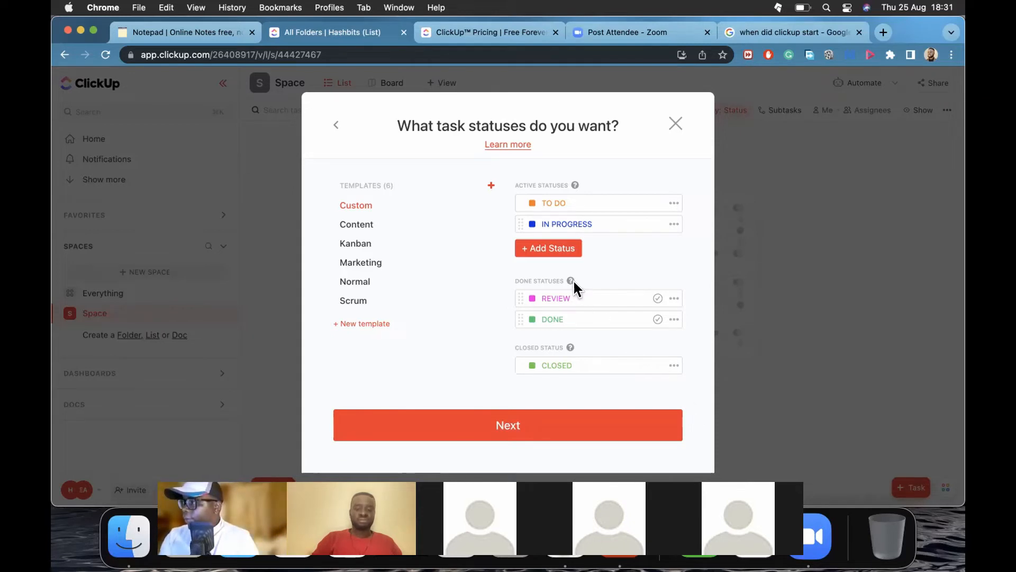
{"action": "mouse_move", "coordinate": [569, 280]}
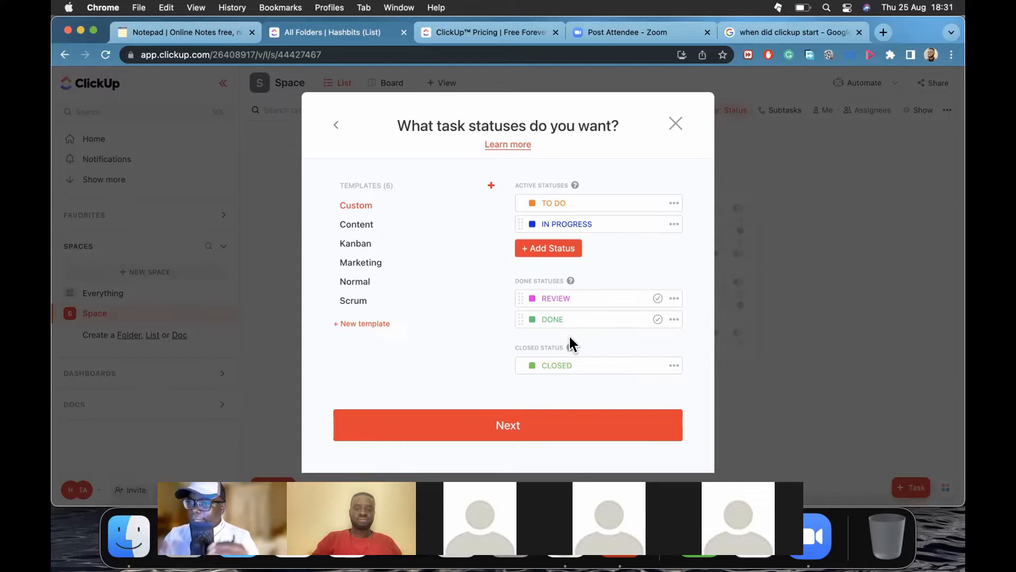
{"action": "mouse_move", "coordinate": [570, 347]}
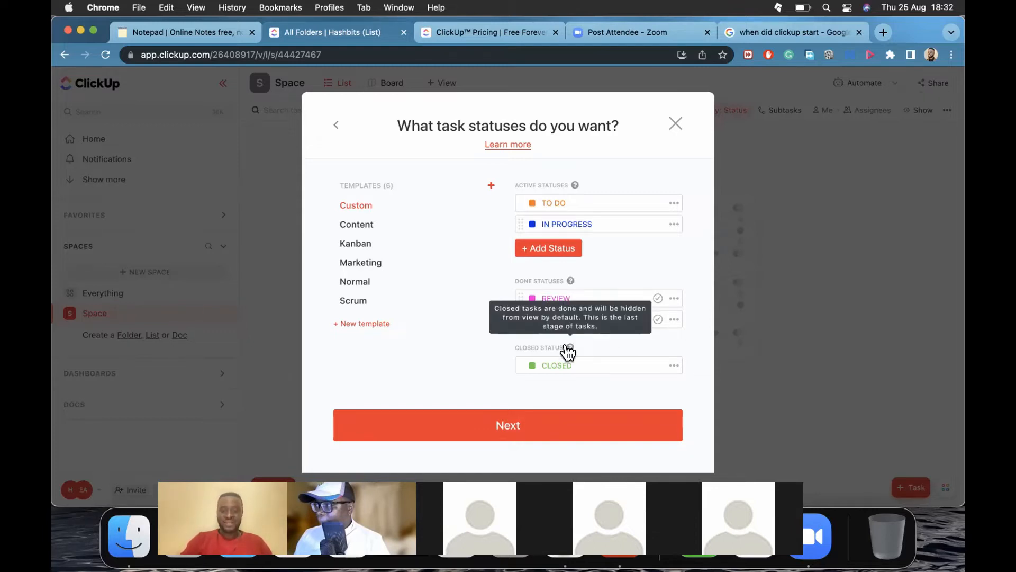
{"action": "mouse_move", "coordinate": [571, 283]}
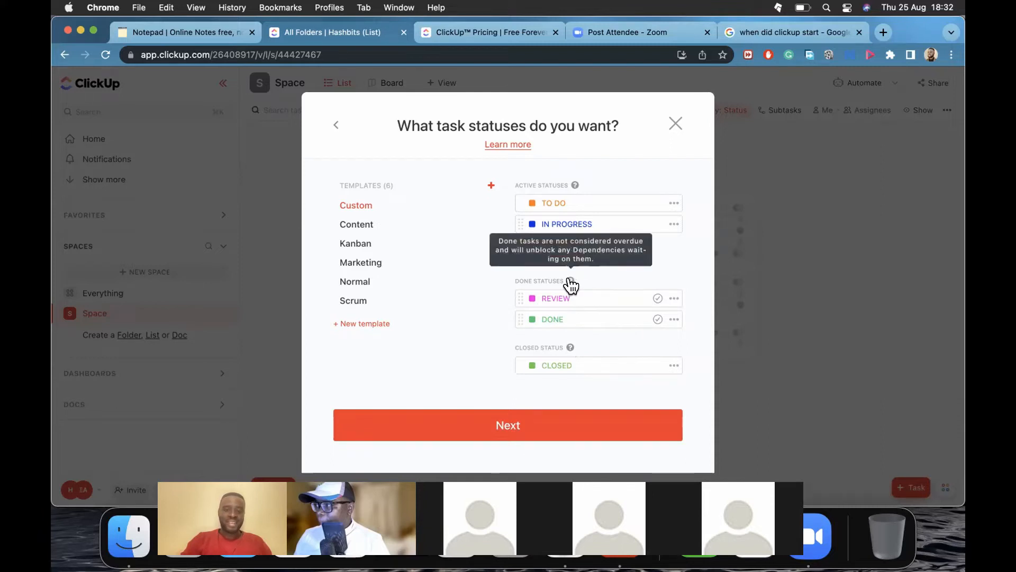
{"action": "mouse_move", "coordinate": [569, 349]}
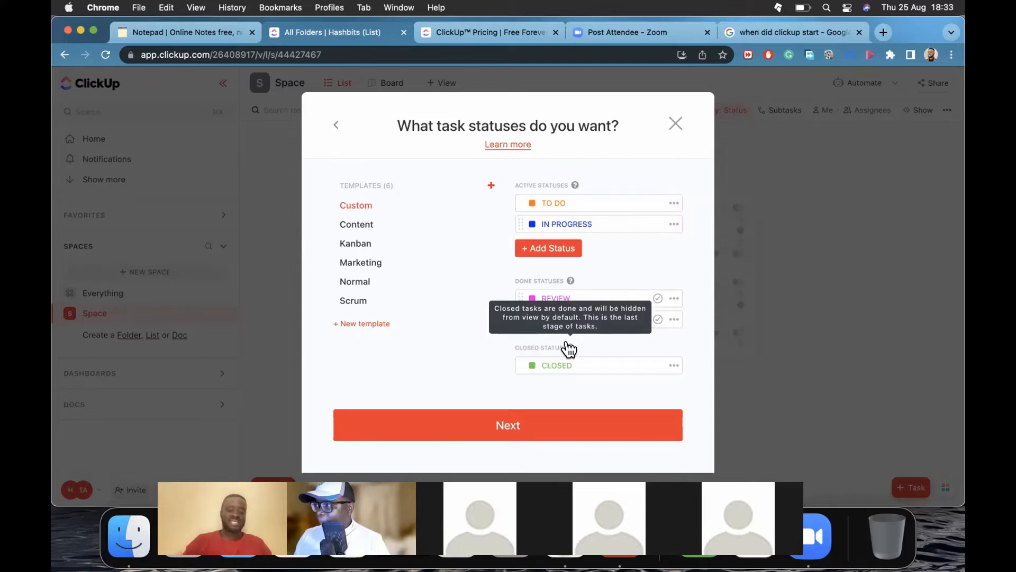
Accept the task statuses and expand the full list of ClickApps to examine the additional options.
{"action": "left_click", "coordinate": [507, 423]}
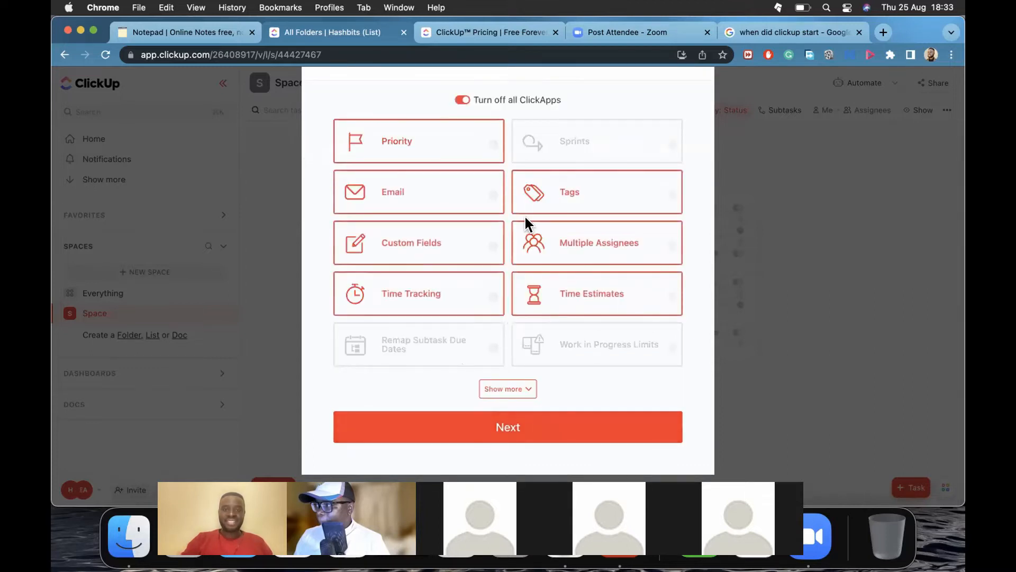
{"action": "scroll", "coordinate": [524, 215], "scroll_direction": "down", "scroll_amount": 3}
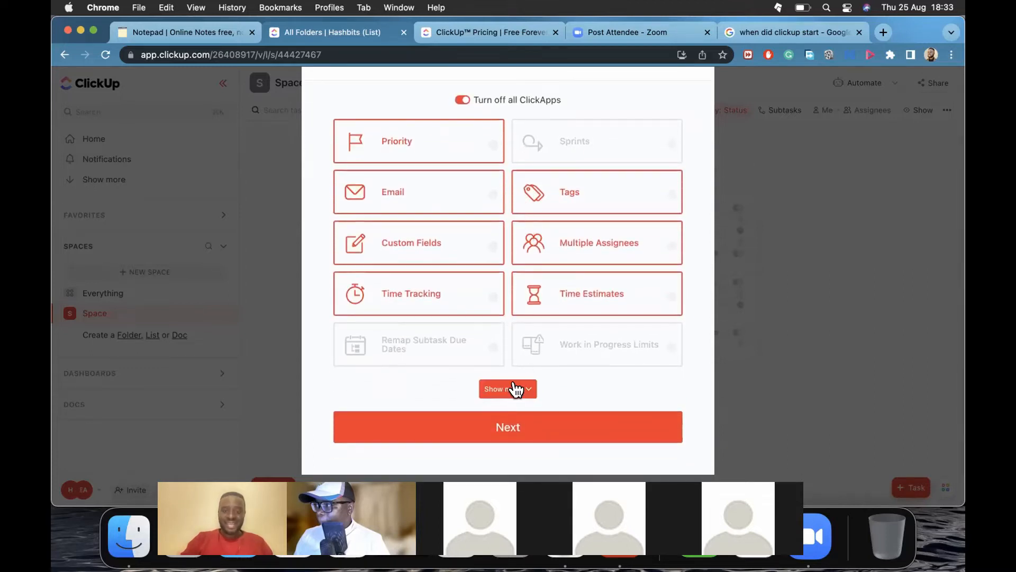
{"action": "left_click", "coordinate": [515, 390]}
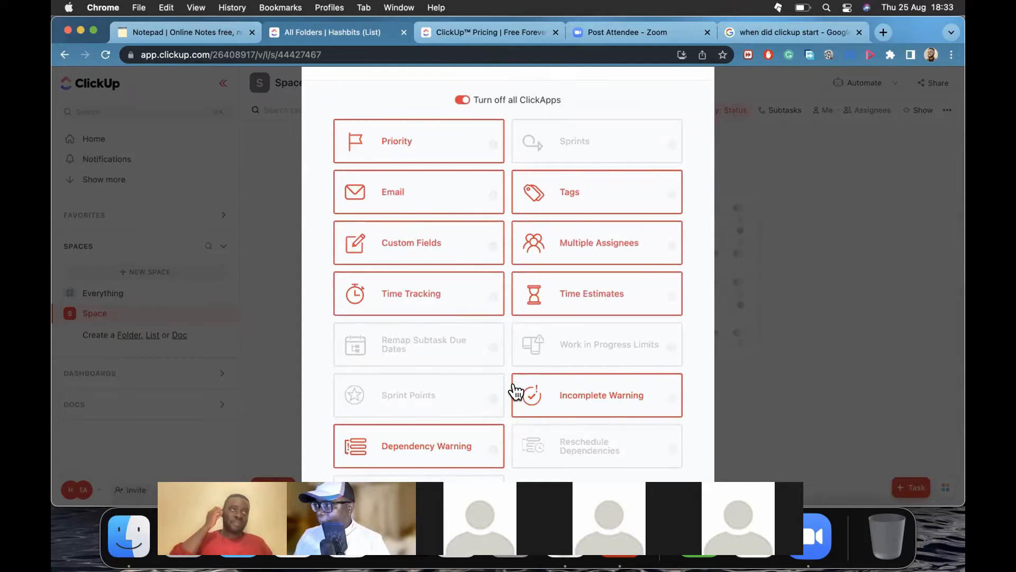
{"action": "scroll", "coordinate": [516, 392], "scroll_direction": "down", "scroll_amount": 2}
{"action": "scroll", "coordinate": [516, 392], "scroll_direction": "down", "scroll_amount": 1}
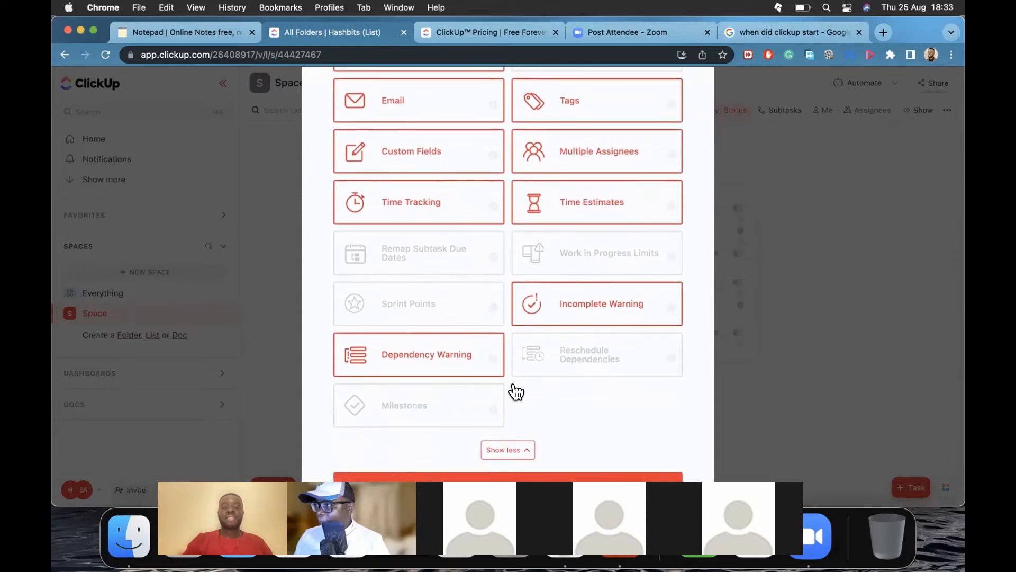
{"action": "scroll", "coordinate": [516, 392], "scroll_direction": "down", "scroll_amount": 2}
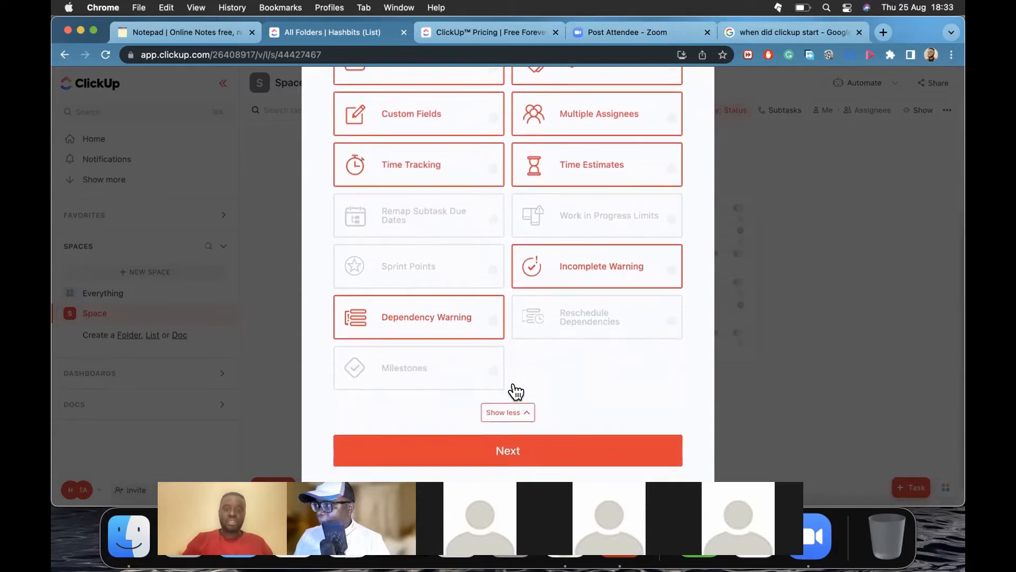
Look over the expanded list of ClickApps and continue to the default view settings for the Space.
{"action": "scroll", "coordinate": [514, 390], "scroll_direction": "up", "scroll_amount": 5}
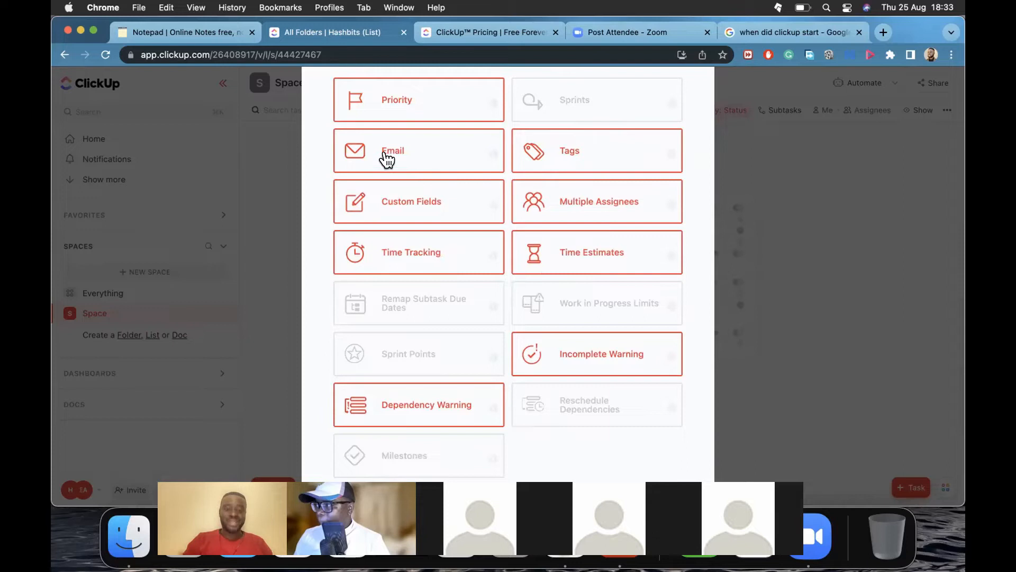
{"action": "scroll", "coordinate": [444, 274], "scroll_direction": "down", "scroll_amount": 6}
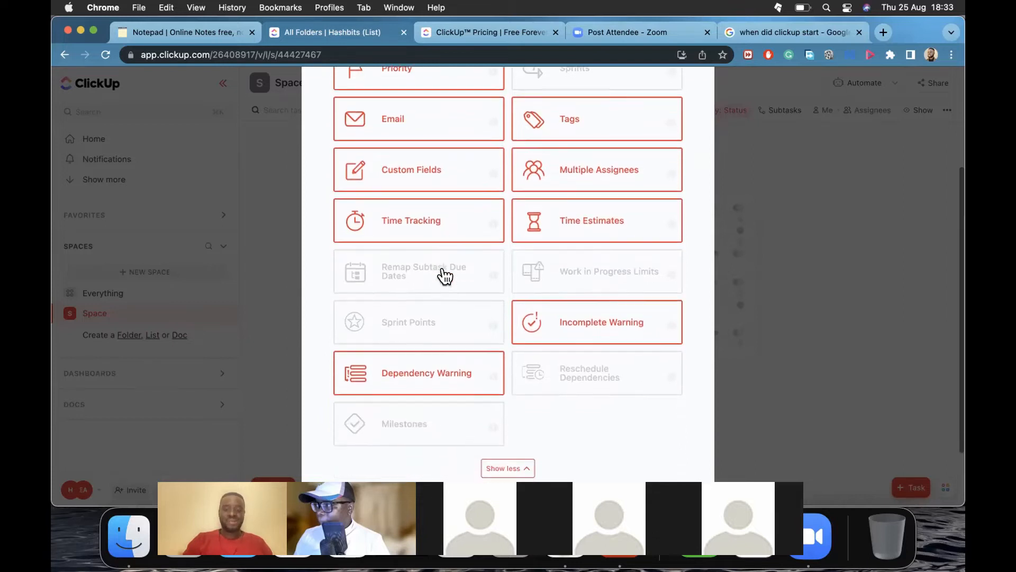
{"action": "left_click", "coordinate": [535, 431]}
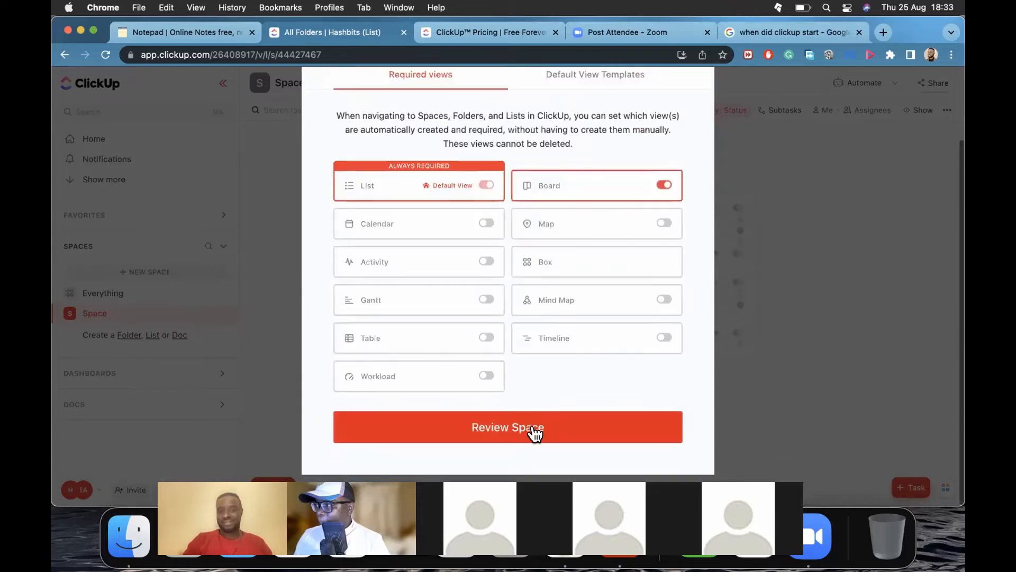
Enable Calendar, Table, Workload and Activity as required views in addition to List and Board.
{"action": "scroll", "coordinate": [586, 364], "scroll_direction": "down", "scroll_amount": 2}
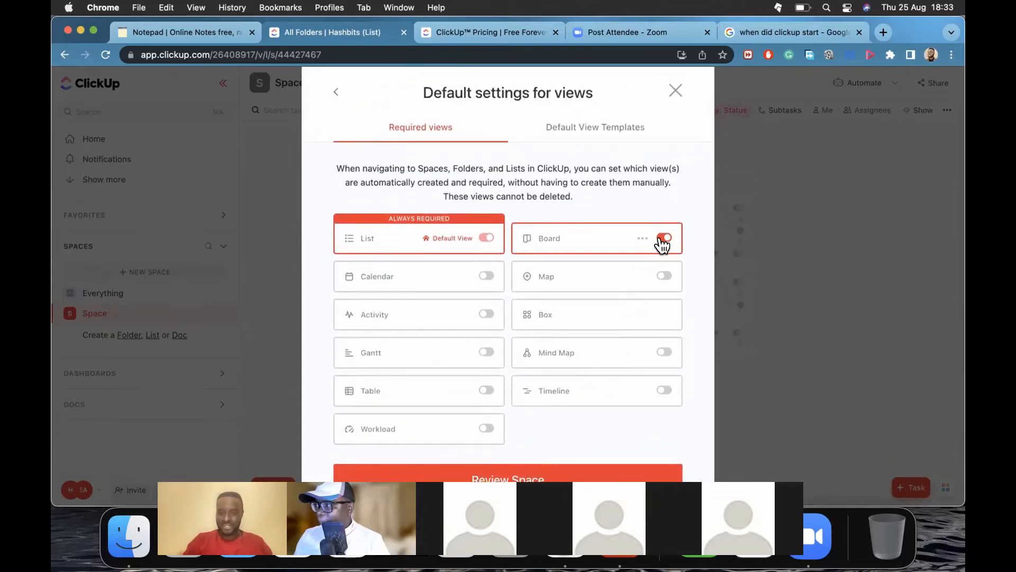
{"action": "left_click", "coordinate": [483, 276]}
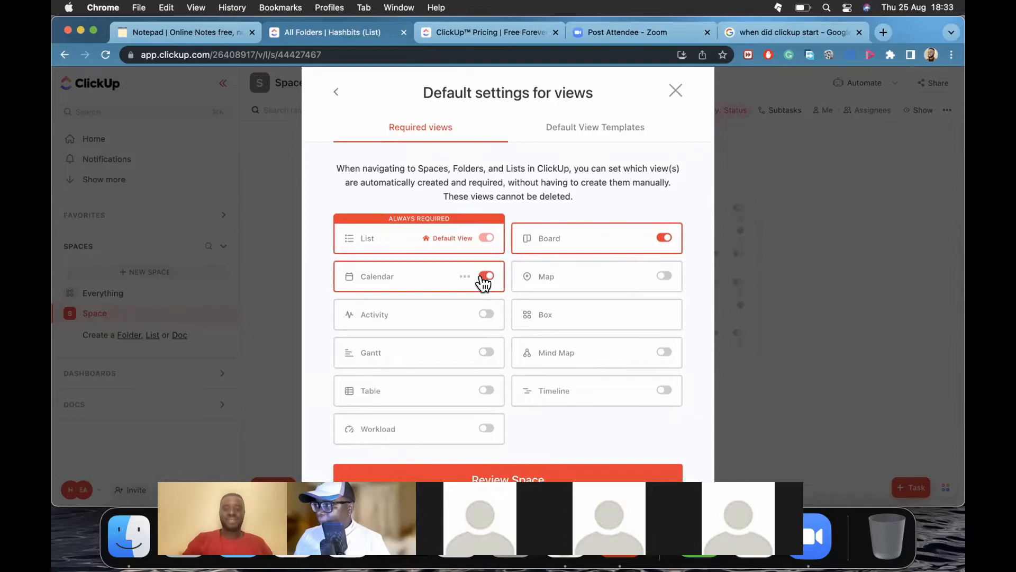
{"action": "left_click", "coordinate": [485, 391]}
{"action": "left_click", "coordinate": [485, 430]}
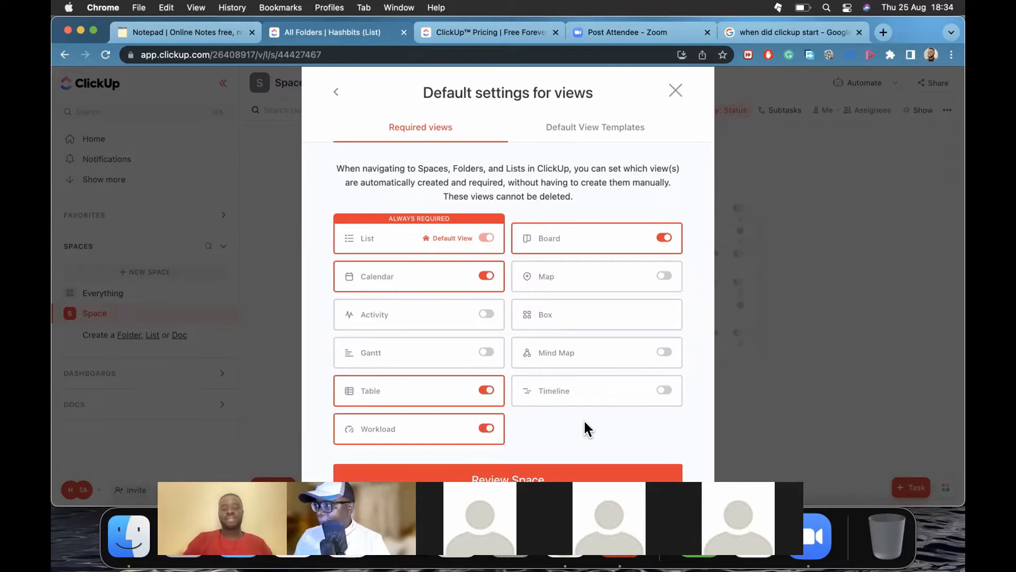
{"action": "left_click", "coordinate": [482, 315]}
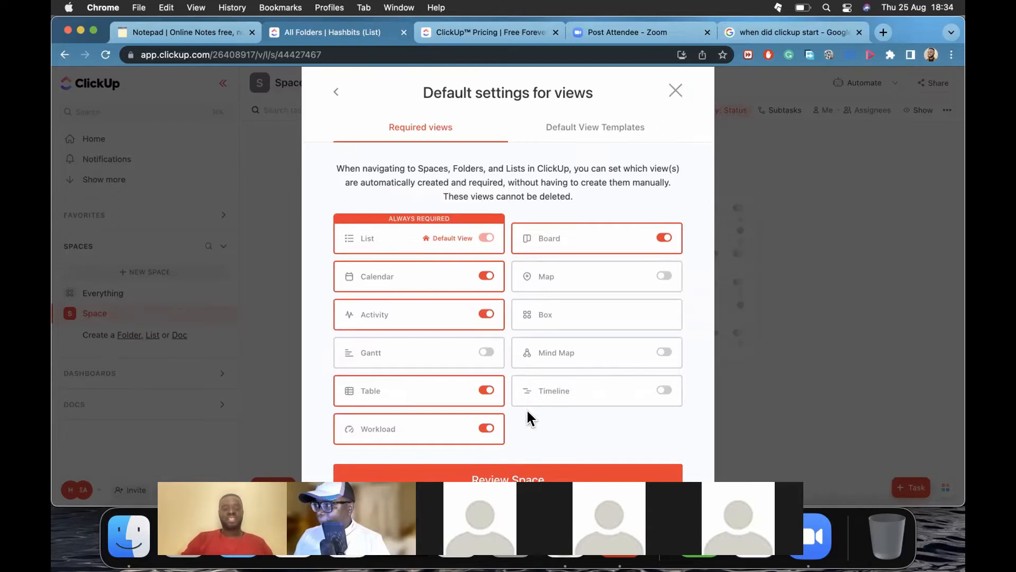
Review the summary of the Website Development Space settings and create the Space.
{"action": "scroll", "coordinate": [528, 412], "scroll_direction": "down", "scroll_amount": 2}
{"action": "scroll", "coordinate": [528, 417], "scroll_direction": "down", "scroll_amount": 1}
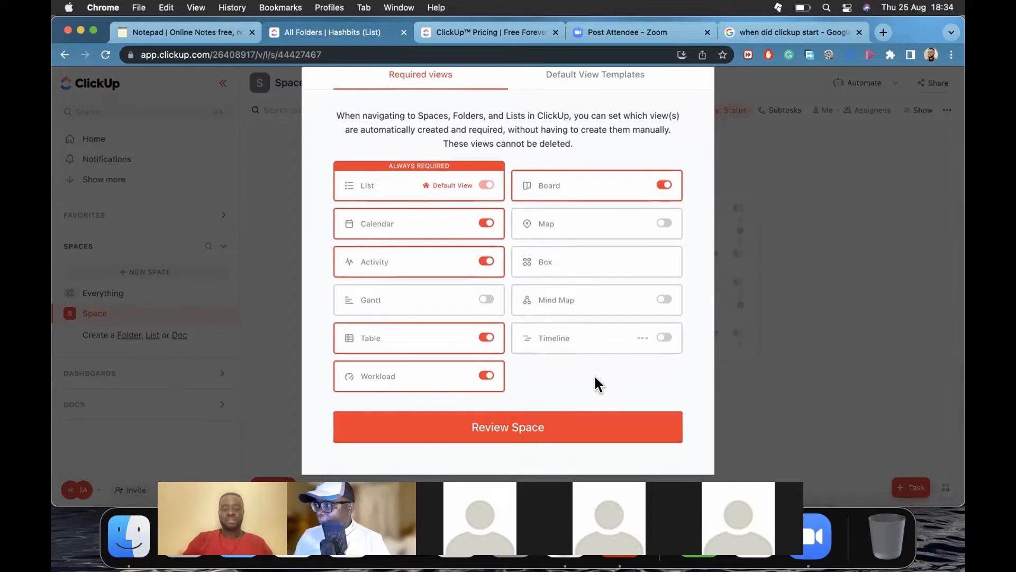
{"action": "left_click", "coordinate": [548, 424]}
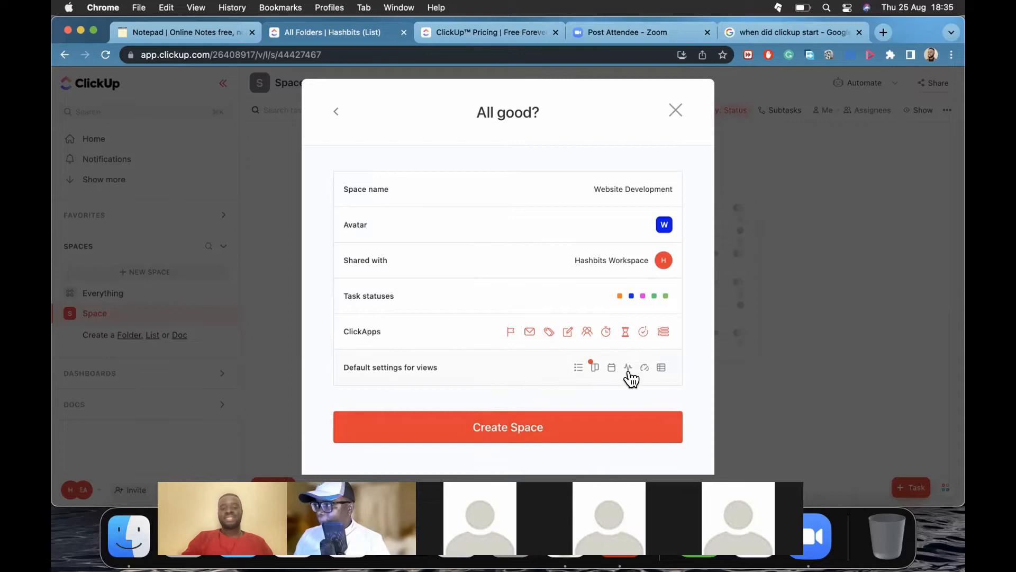
{"action": "left_click", "coordinate": [548, 421]}
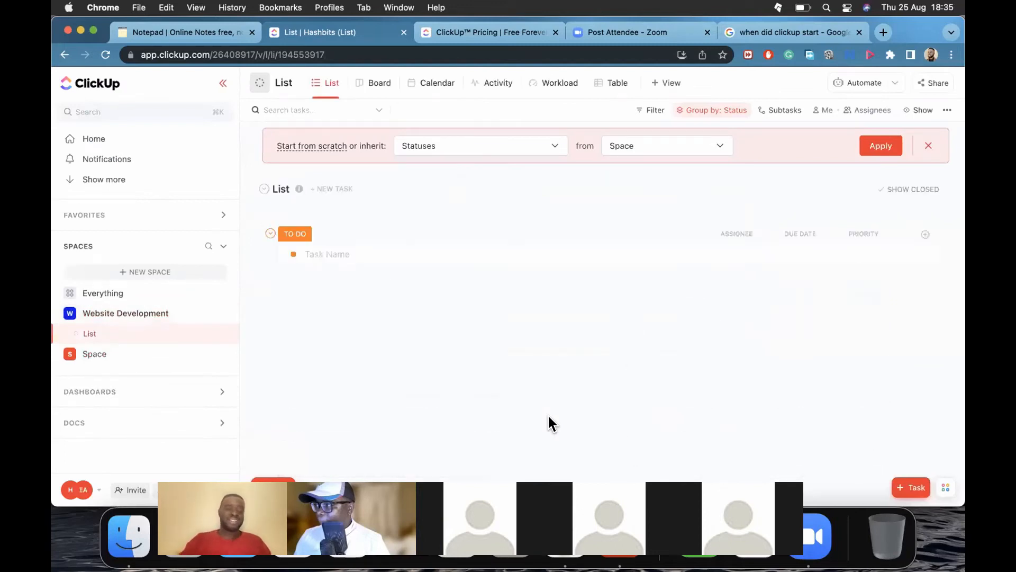
Check the options for the Hashbits workspace and account, and open the Website Development Space.
{"action": "left_click", "coordinate": [76, 492]}
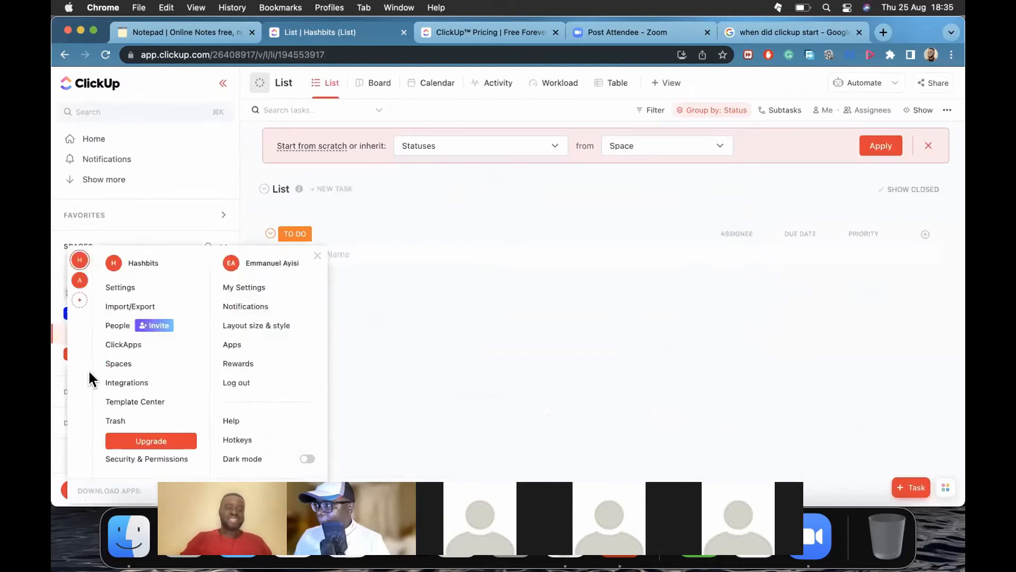
{"action": "left_click", "coordinate": [444, 380]}
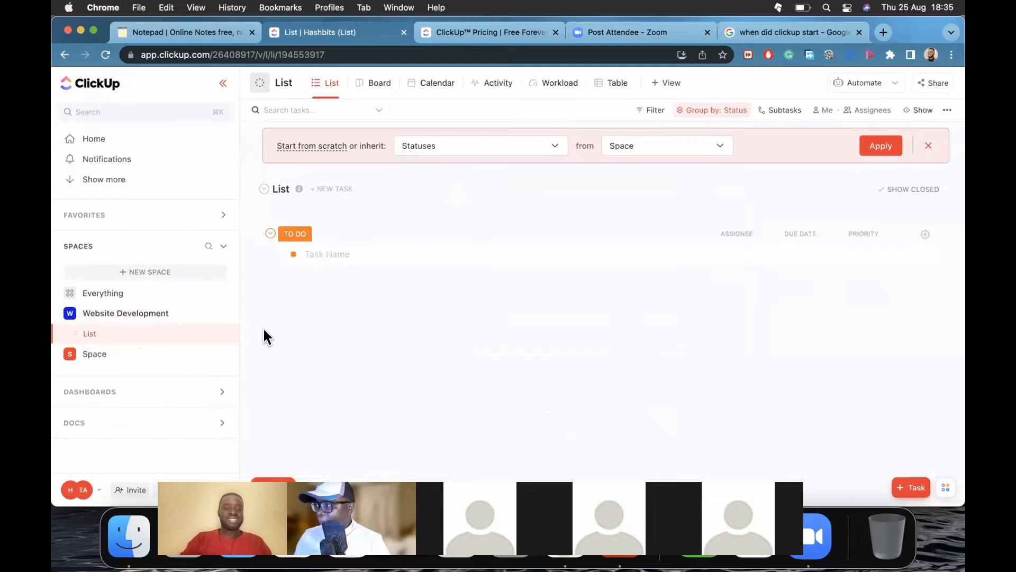
{"action": "left_click", "coordinate": [133, 317]}
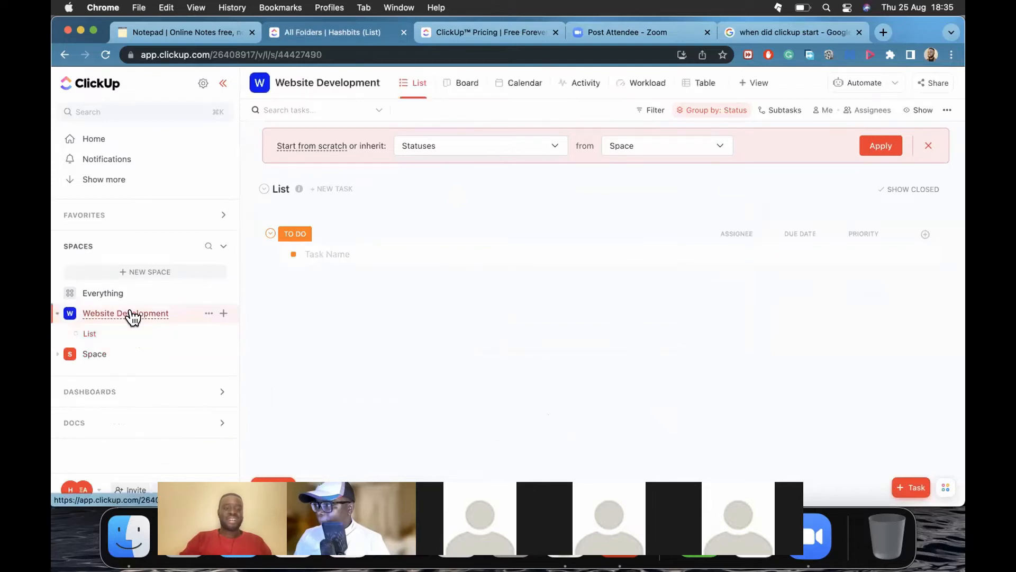
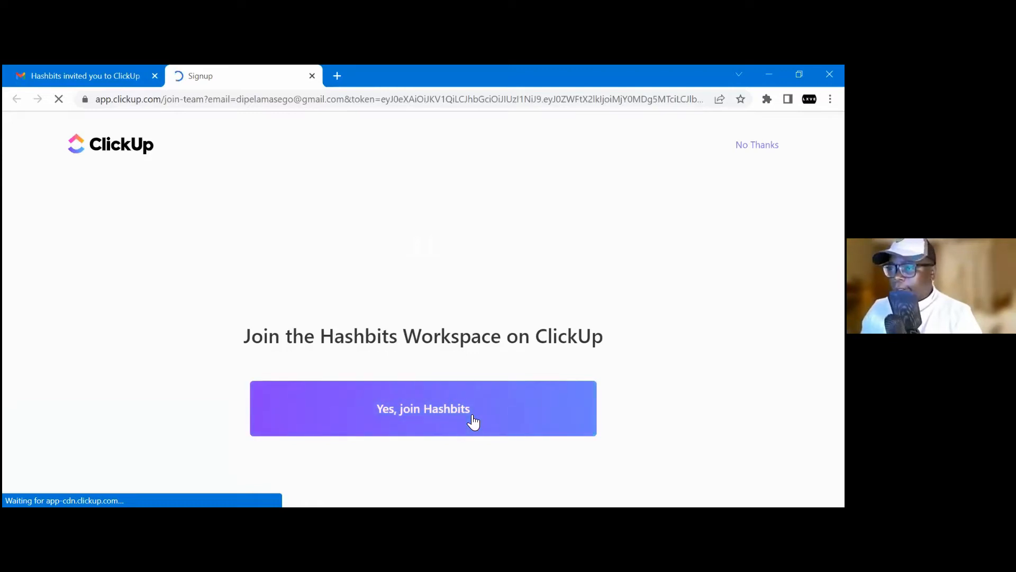
Accept the invitation to join the Hashbits Workspace as an invited member.
{"action": "left_click", "coordinate": [474, 422]}
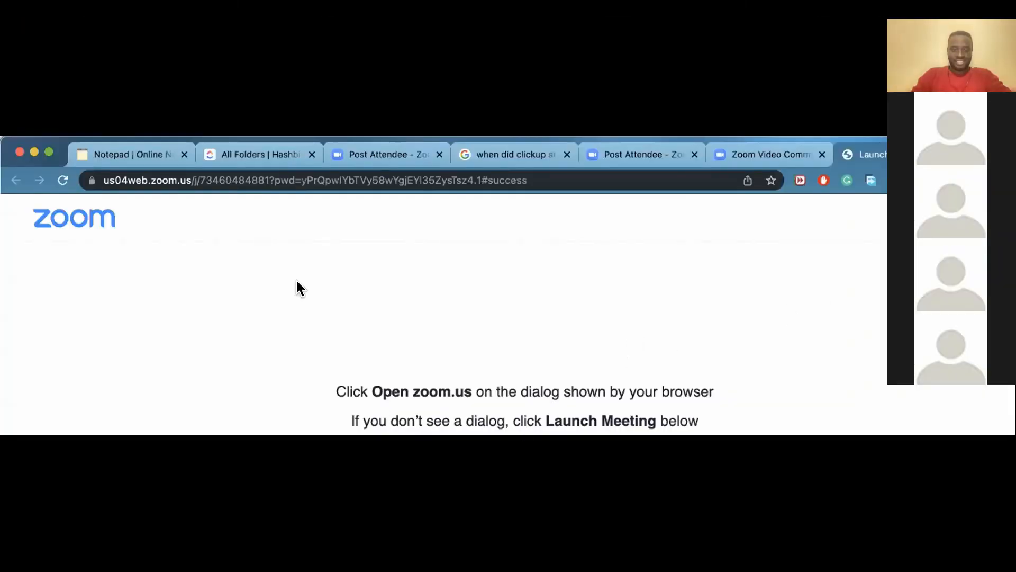
Return to the ClickUp workspace and try to duplicate the Website Development Space under the name Website Development (copy).
{"action": "left_click", "coordinate": [47, 151]}
{"action": "left_click", "coordinate": [253, 35]}
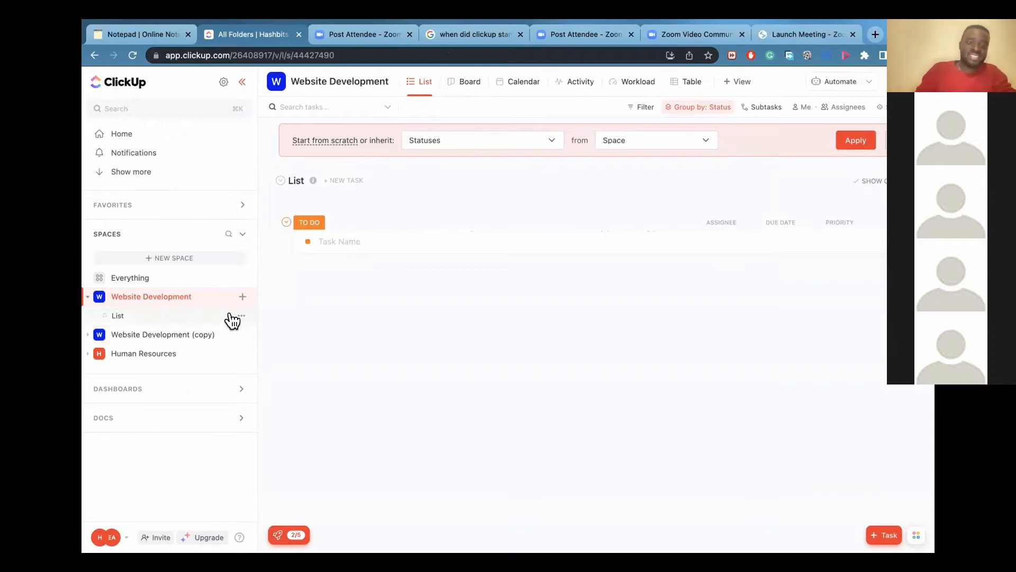
{"action": "left_click", "coordinate": [230, 297]}
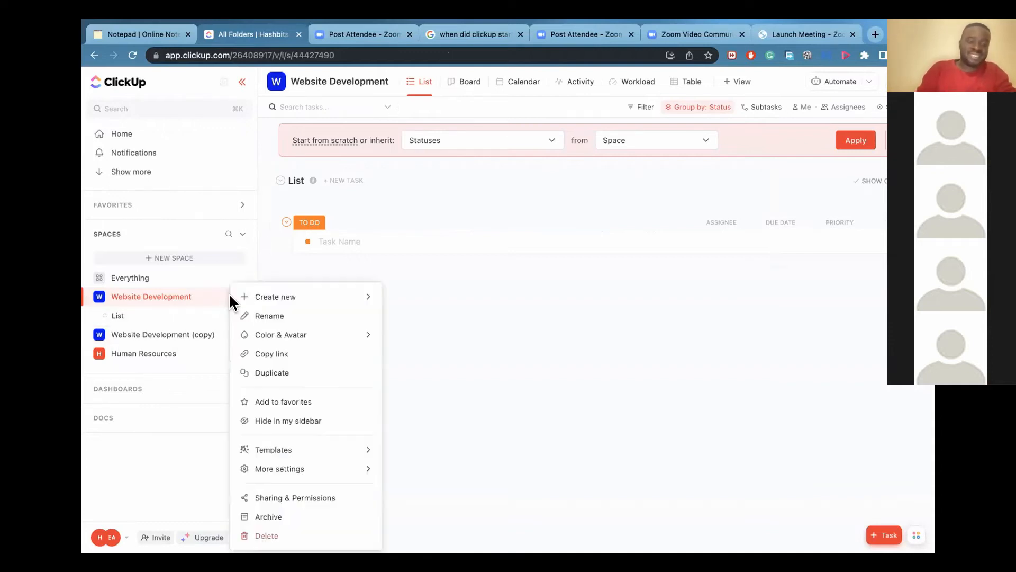
{"action": "left_click", "coordinate": [274, 375]}
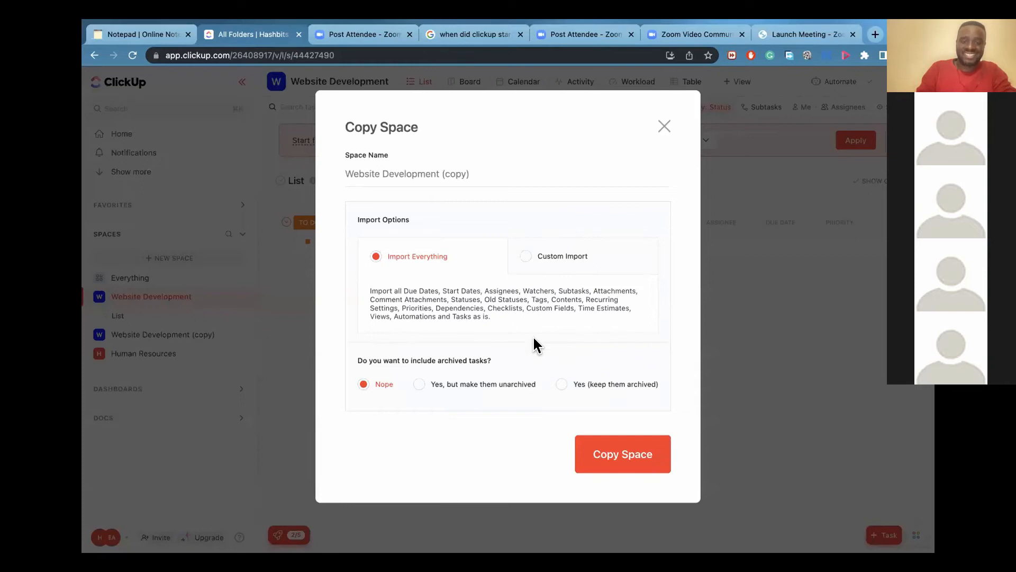
{"action": "left_click", "coordinate": [596, 446]}
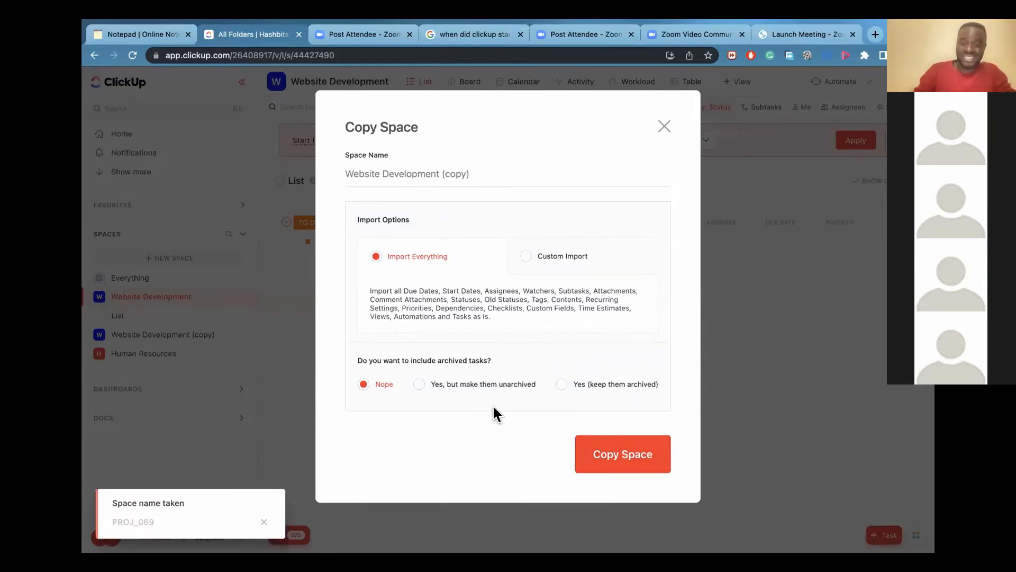
{"action": "left_click", "coordinate": [609, 461]}
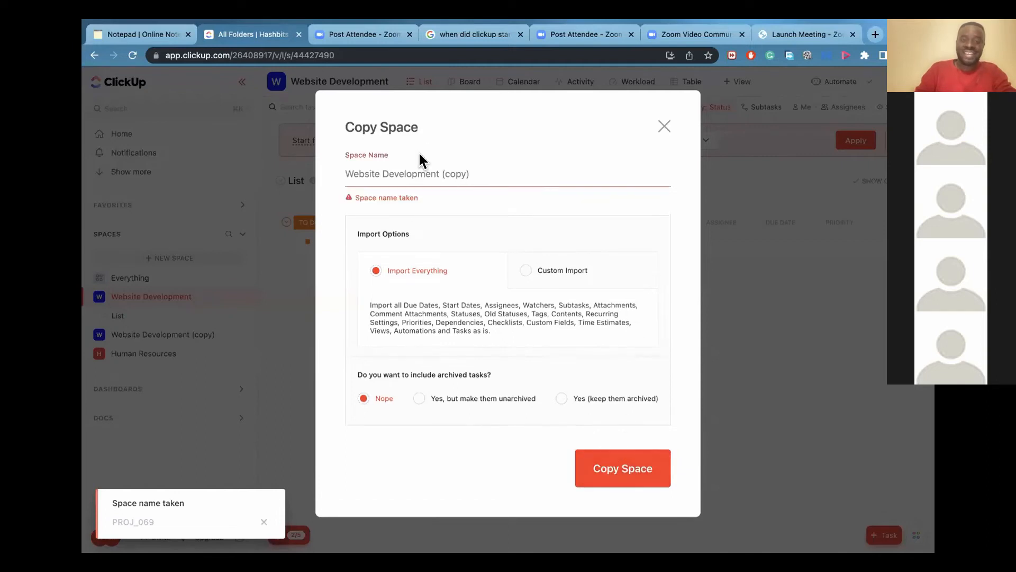
Name the duplicate Space Administration and copy it with everything imported and no archived tasks.
{"action": "triple_click", "coordinate": [399, 168]}
{"action": "type", "text": "A"}
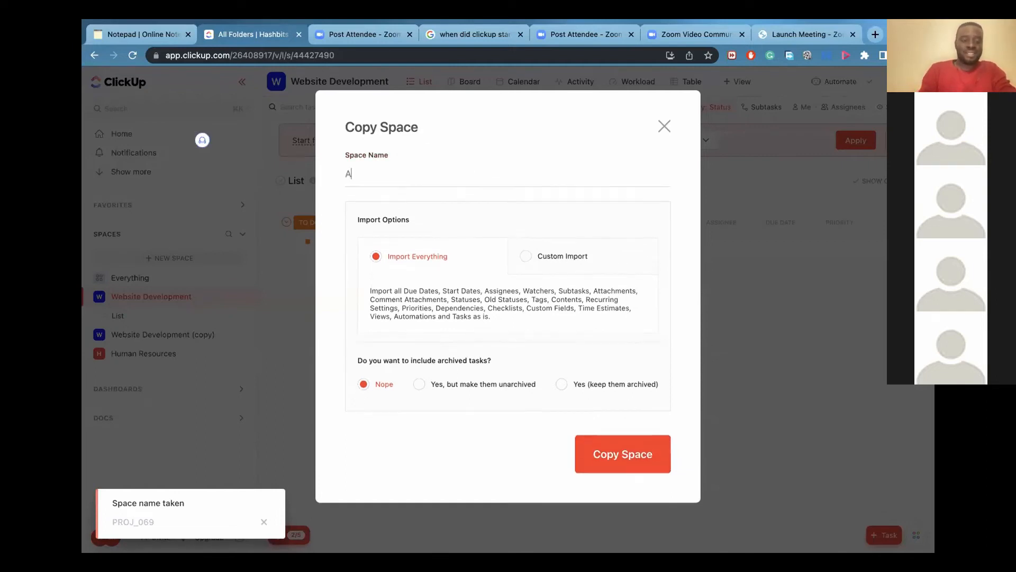
{"action": "type", "text": "dm"}
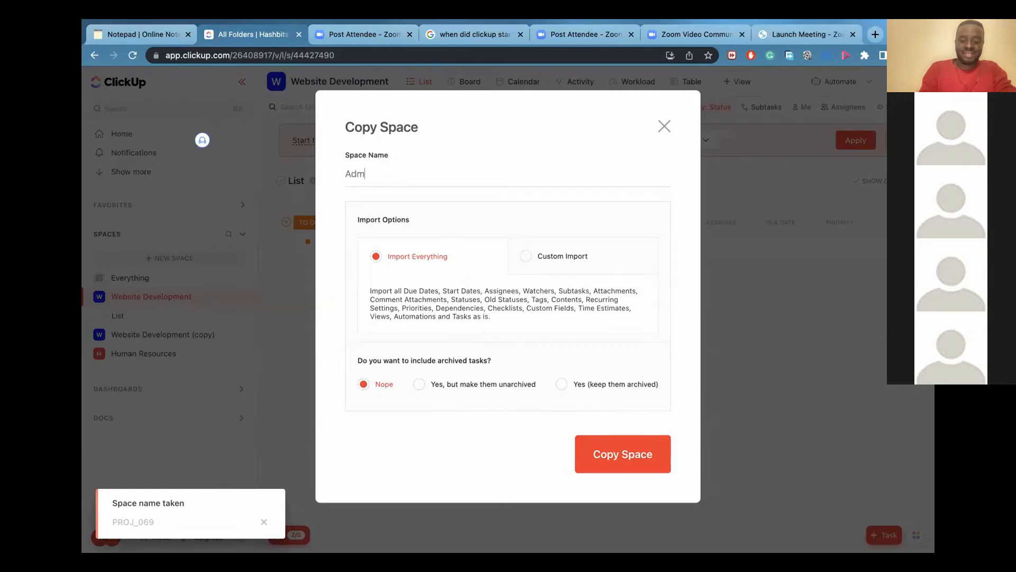
{"action": "type", "text": "inistration"}
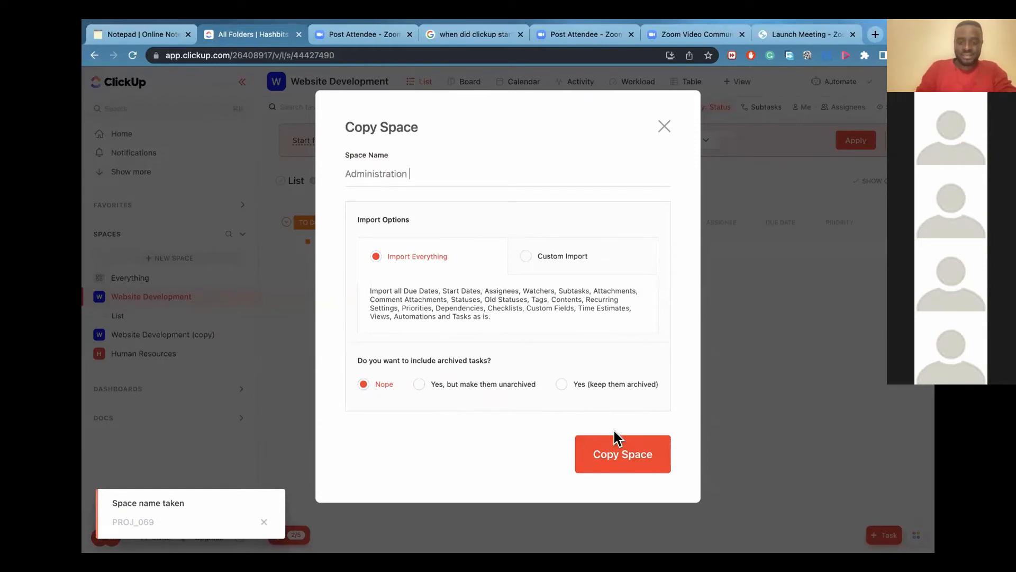
{"action": "left_click", "coordinate": [613, 455]}
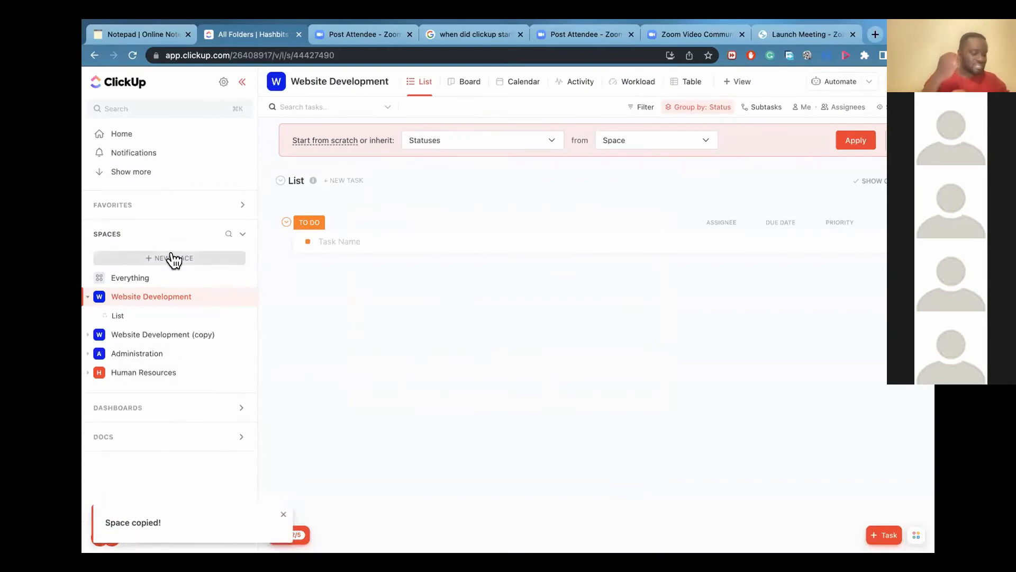
Rename the Website Development (copy) Space as Marketing.
{"action": "left_click", "coordinate": [227, 335]}
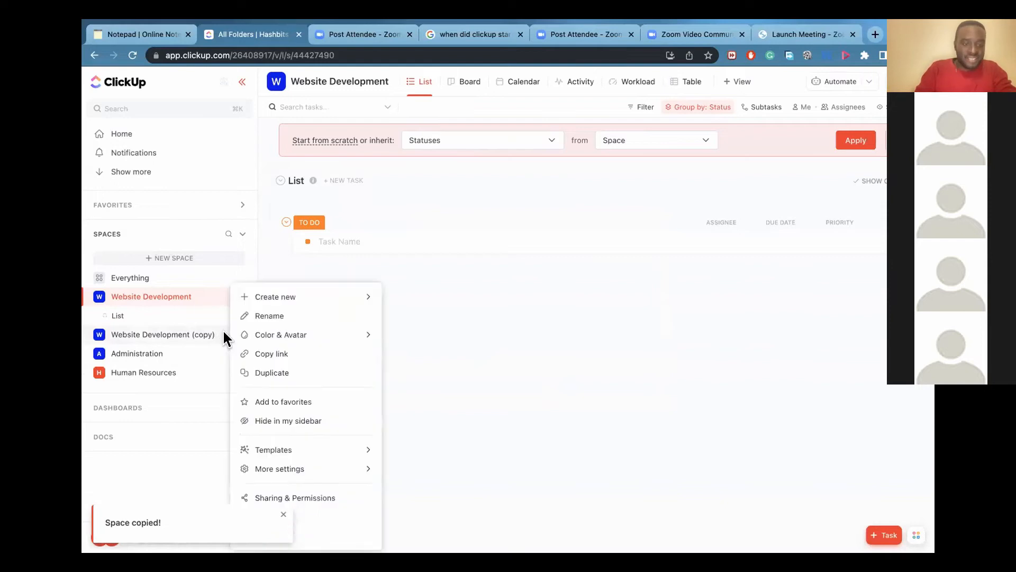
{"action": "left_click", "coordinate": [271, 320]}
{"action": "left_click_drag", "start_coordinate": [493, 186], "coordinate": [272, 183]}
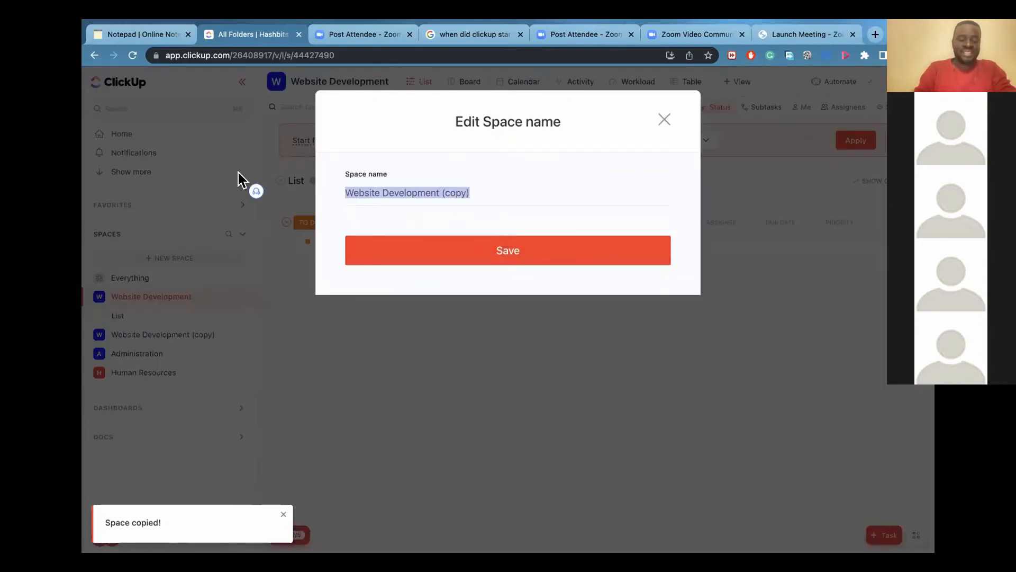
{"action": "type", "text": "Market"}
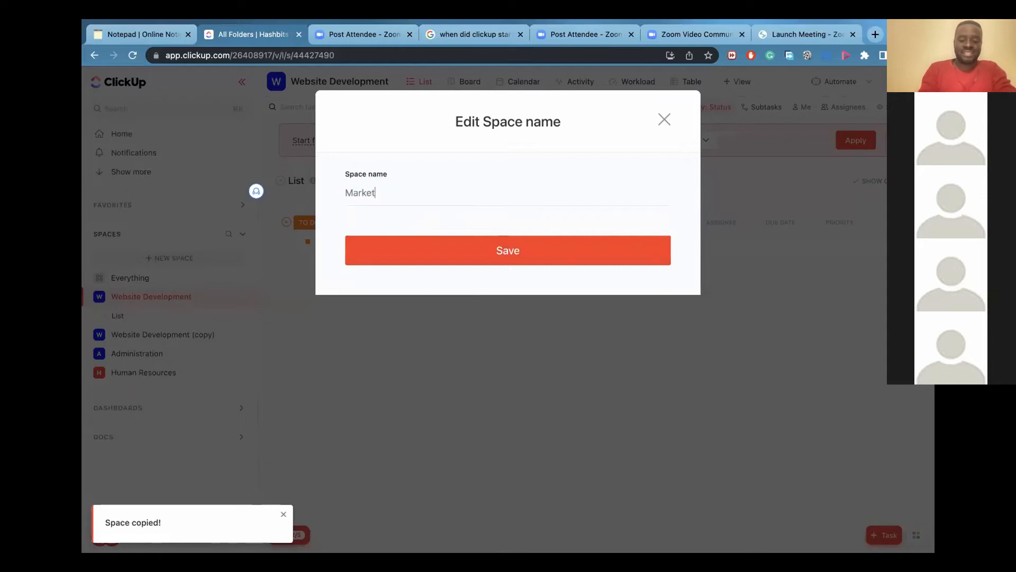
{"action": "type", "text": "ing"}
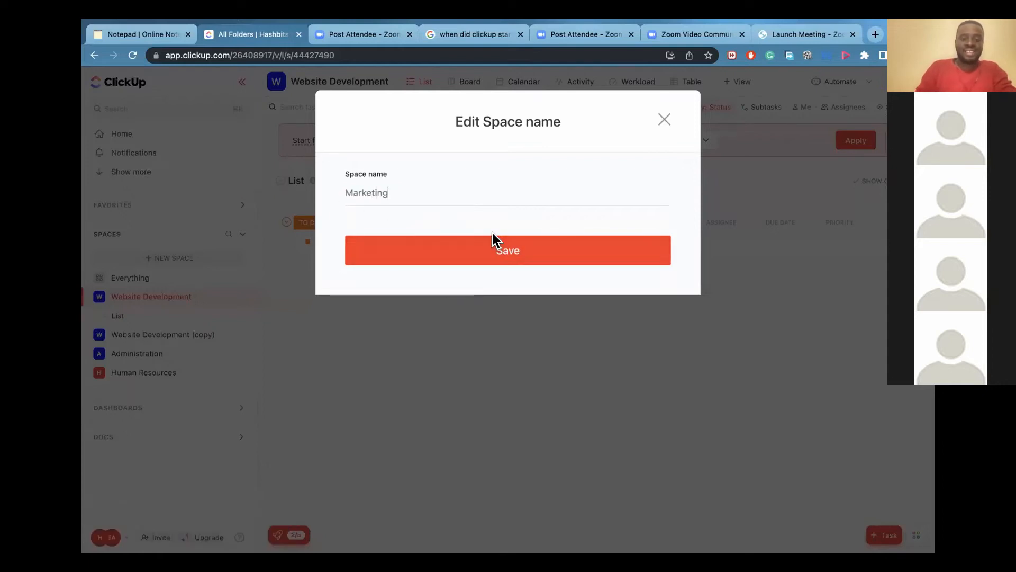
{"action": "left_click", "coordinate": [486, 259]}
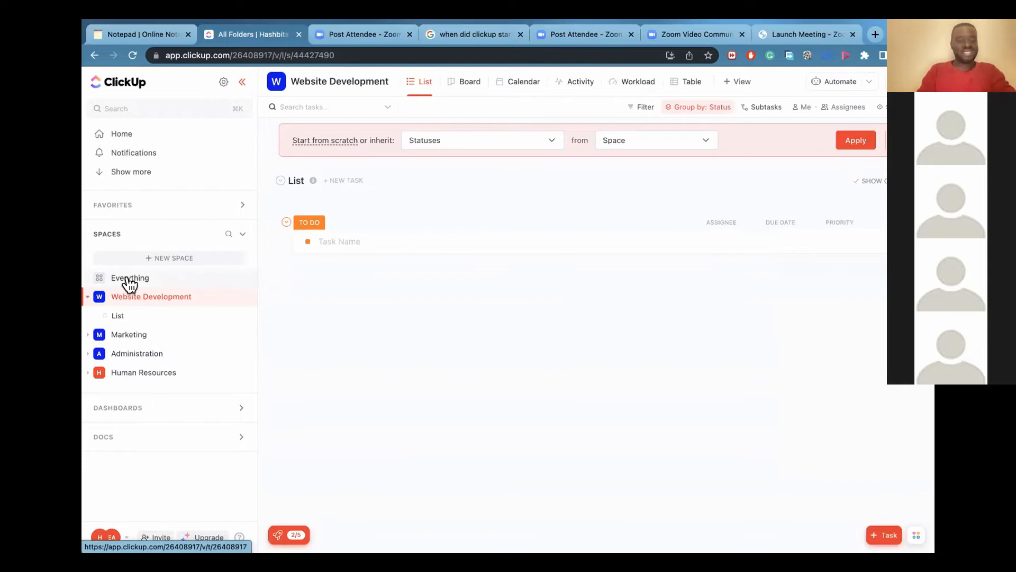
Start a new folder in the Website Development Space and name it Webpage Design.
{"action": "left_click", "coordinate": [243, 297]}
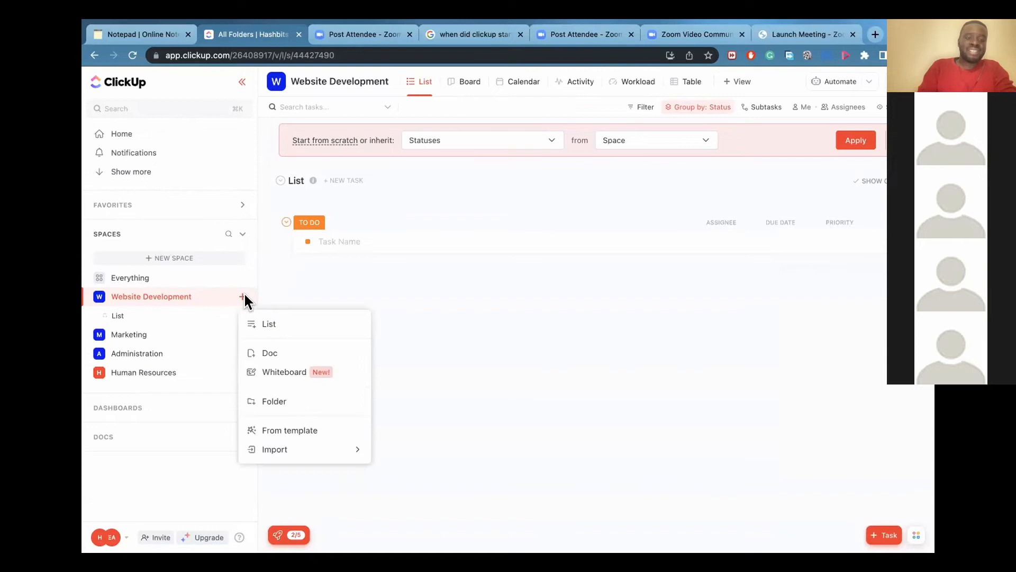
{"action": "left_click", "coordinate": [289, 403]}
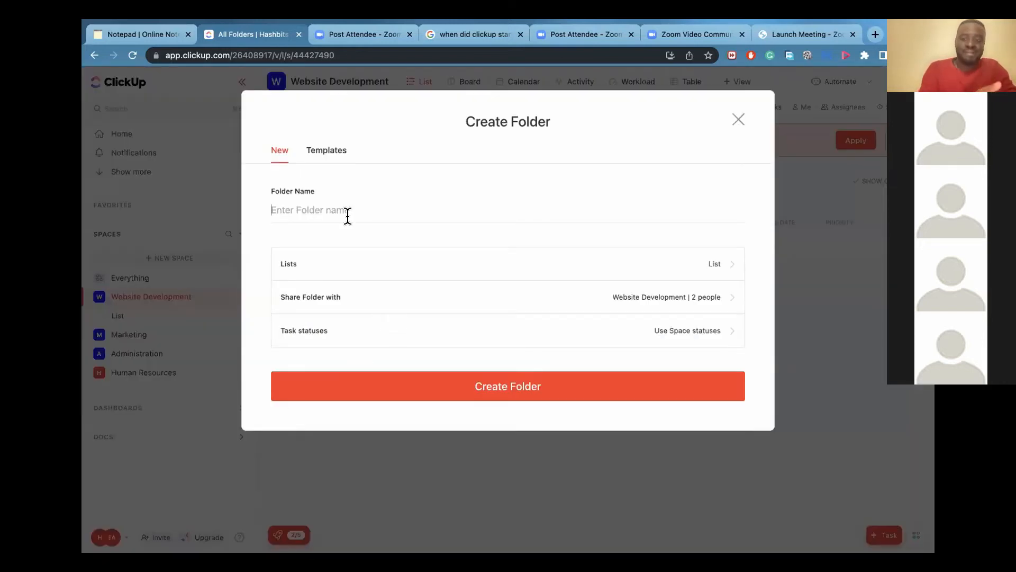
{"action": "type", "text": "Webs"}
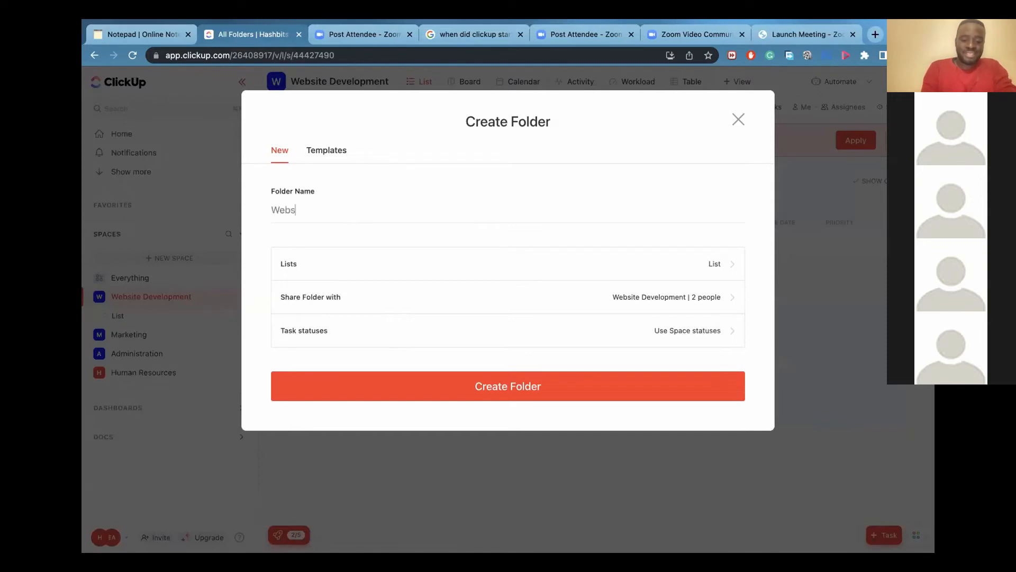
{"action": "type", "text": "ite"}
{"action": "key", "text": "BackSpace"}
{"action": "key", "text": "BackSpace"}
{"action": "key", "text": "BackSpace"}
{"action": "key", "text": "BackSpace"}
{"action": "key", "text": "BackSpace"}
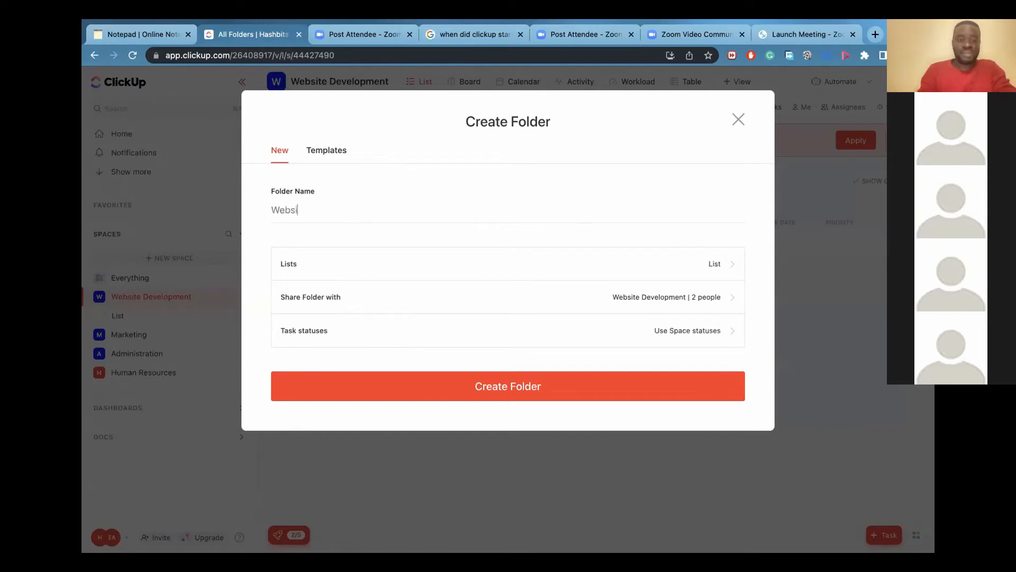
{"action": "type", "text": "g"}
{"action": "key", "text": "BackSpace"}
{"action": "type", "text": "bpag"}
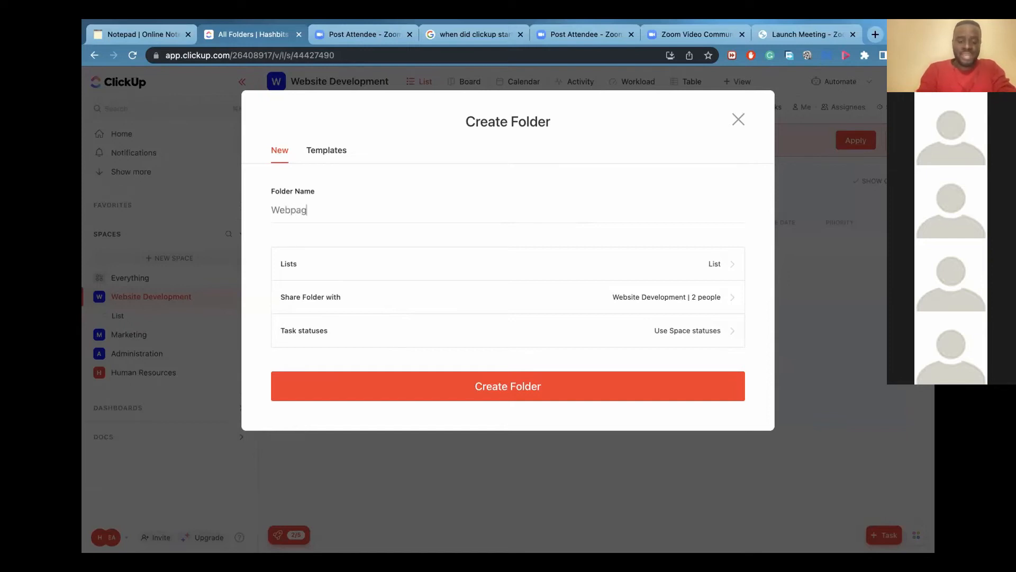
{"action": "type", "text": "e design"}
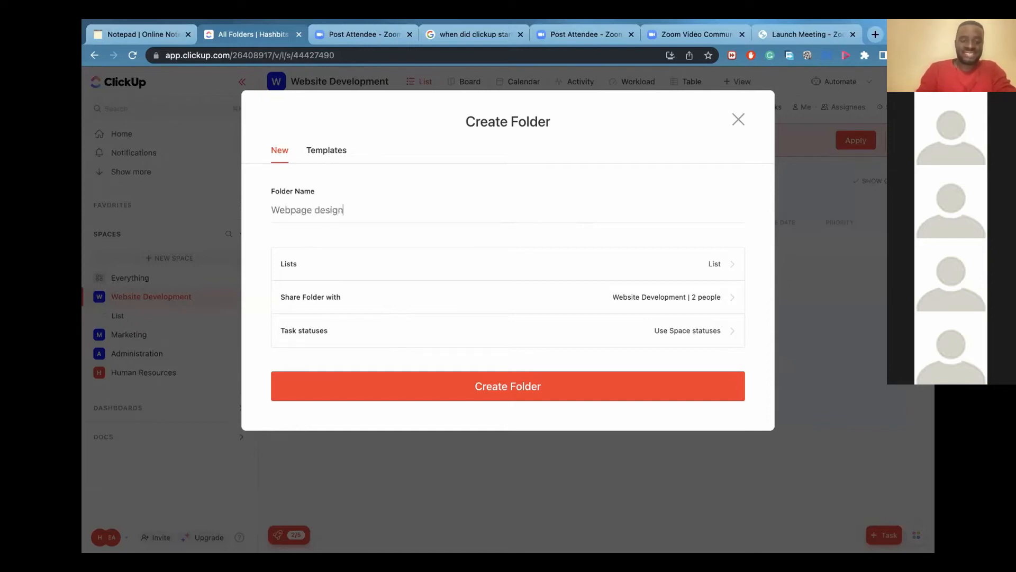
{"action": "key", "text": "Left"}
{"action": "key", "text": "Left"}
{"action": "key", "text": "Left"}
{"action": "key", "text": "Left"}
{"action": "key", "text": "Left"}
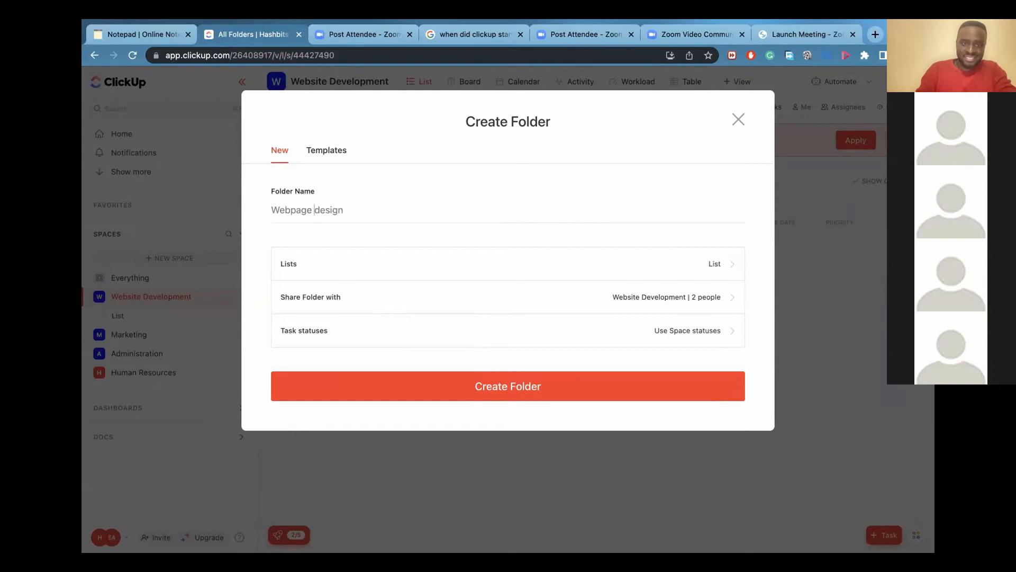
{"action": "key", "text": "Delete"}
{"action": "type", "text": "D"}
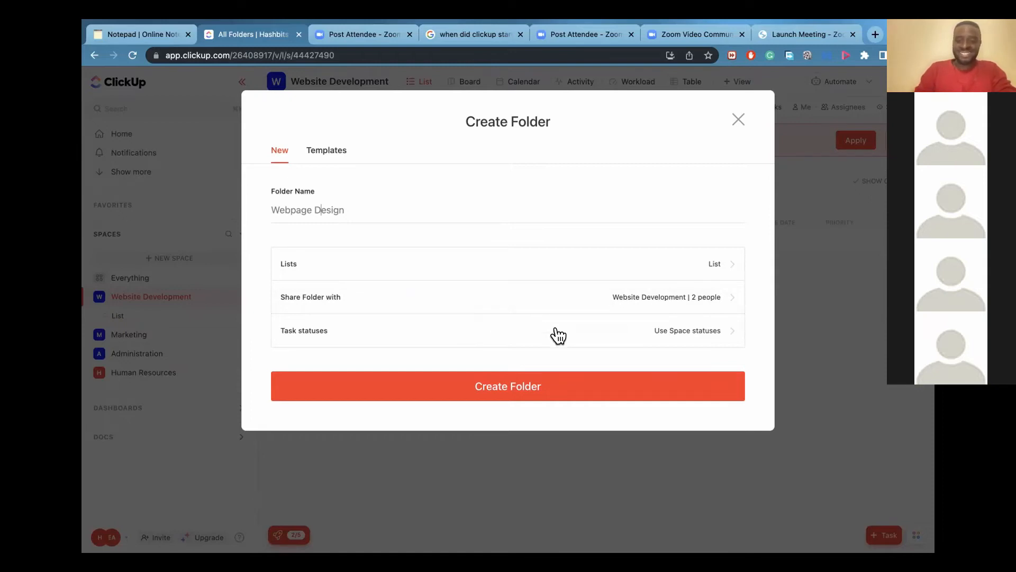
Check the folder's task status options, keep Use Space statuses, and create the Webpage Design folder.
{"action": "left_click", "coordinate": [722, 331]}
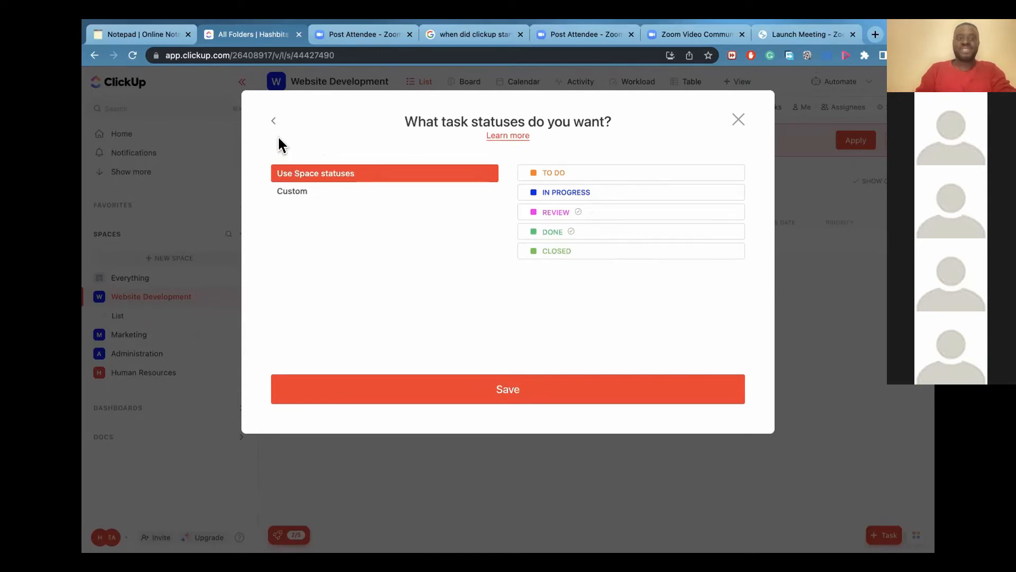
{"action": "left_click", "coordinate": [273, 121]}
{"action": "left_click", "coordinate": [468, 393]}
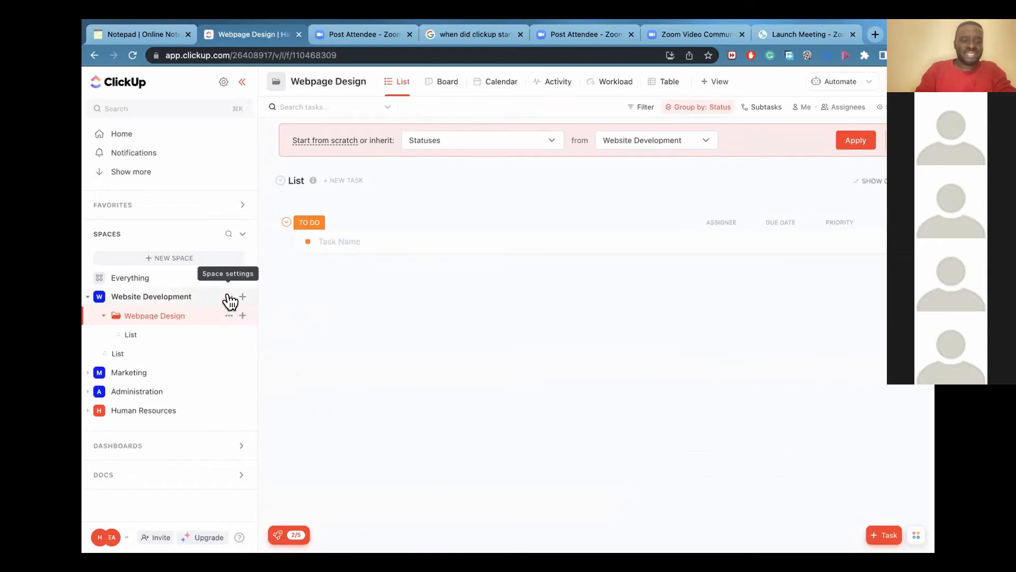
Create another folder named Token Minting in the Website Development Space with the default settings.
{"action": "left_click", "coordinate": [243, 297]}
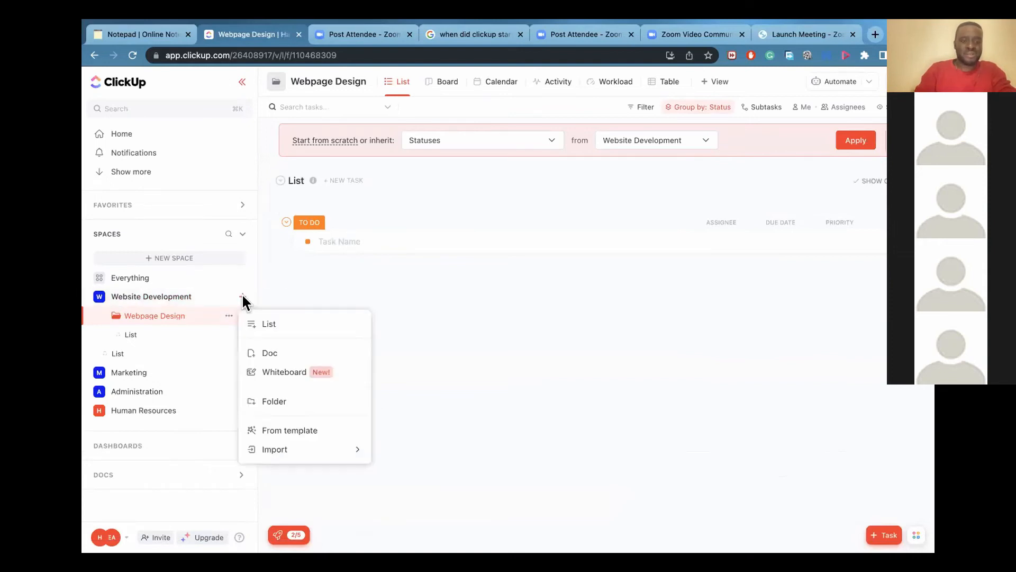
{"action": "left_click", "coordinate": [280, 403]}
{"action": "left_click", "coordinate": [466, 206]}
{"action": "type", "text": "Token Mintin"}
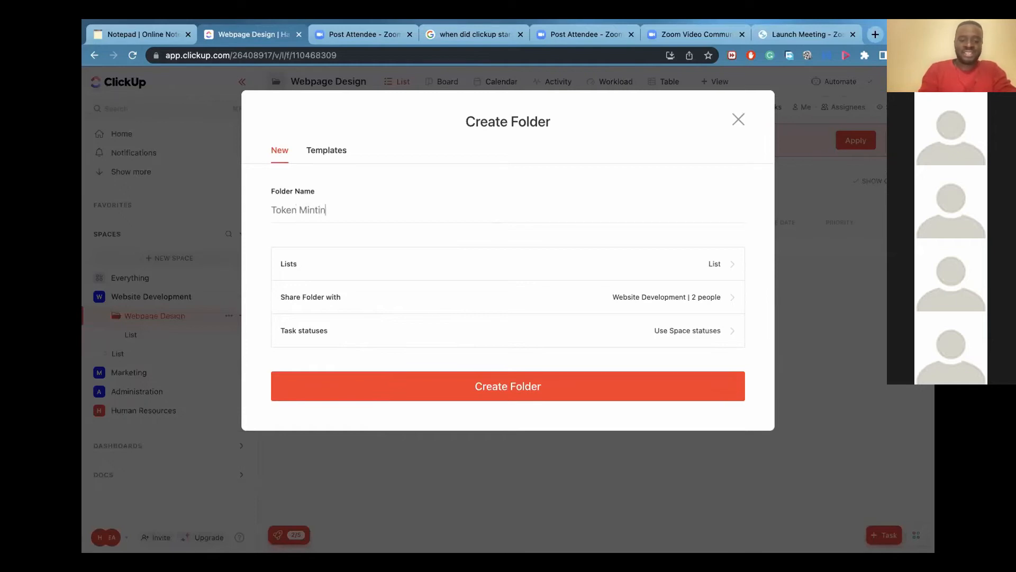
{"action": "type", "text": "g"}
{"action": "left_click", "coordinate": [527, 391]}
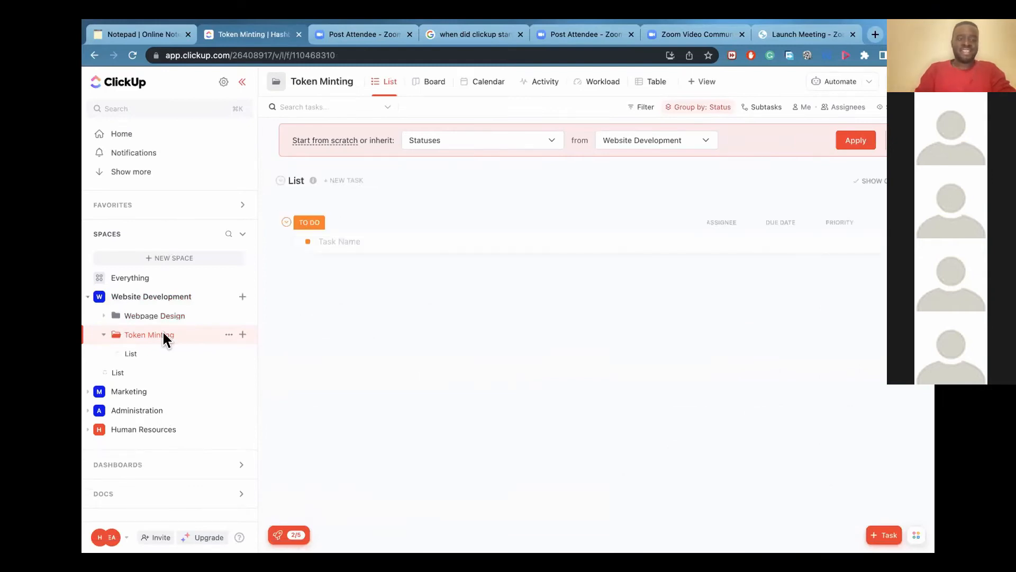
Open the default List inside the Webpage Design folder and rename it Navigation.
{"action": "left_click", "coordinate": [101, 336]}
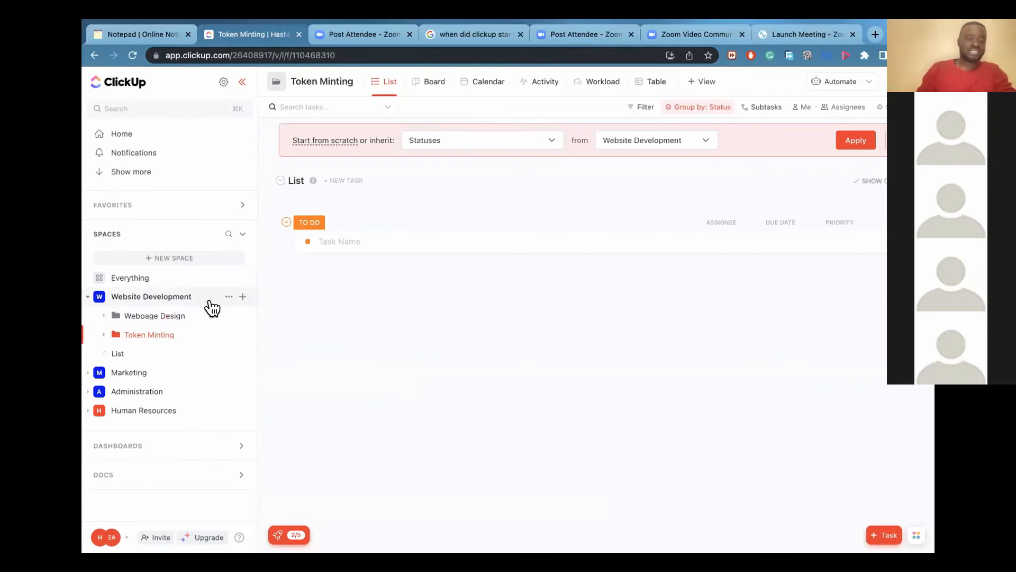
{"action": "left_click", "coordinate": [103, 316]}
{"action": "left_click", "coordinate": [131, 335]}
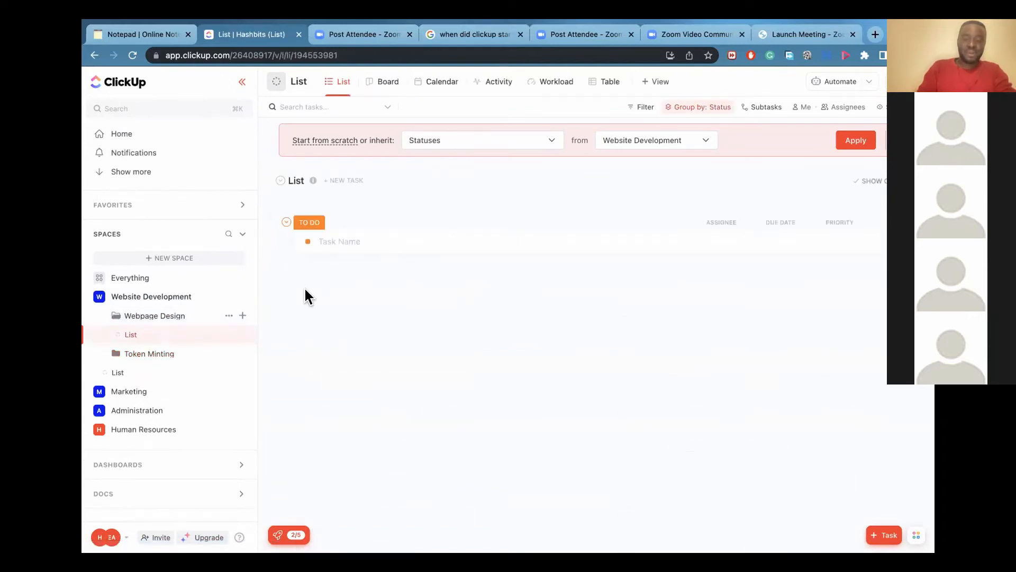
{"action": "left_click", "coordinate": [293, 180]}
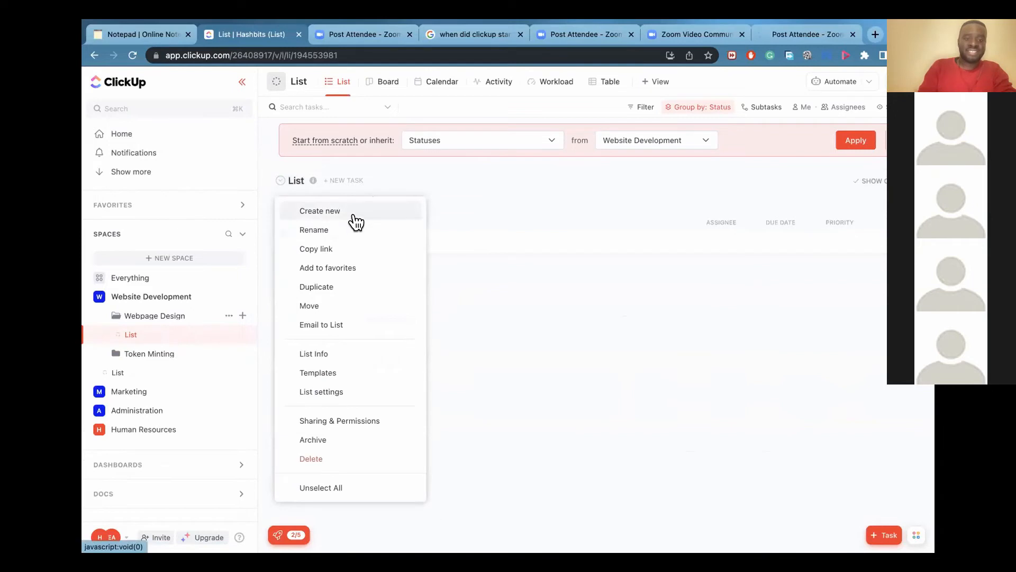
{"action": "left_click", "coordinate": [341, 232]}
{"action": "key", "text": "BackSpace"}
{"action": "key", "text": "BackSpace"}
{"action": "key", "text": "BackSpace"}
{"action": "key", "text": "BackSpace"}
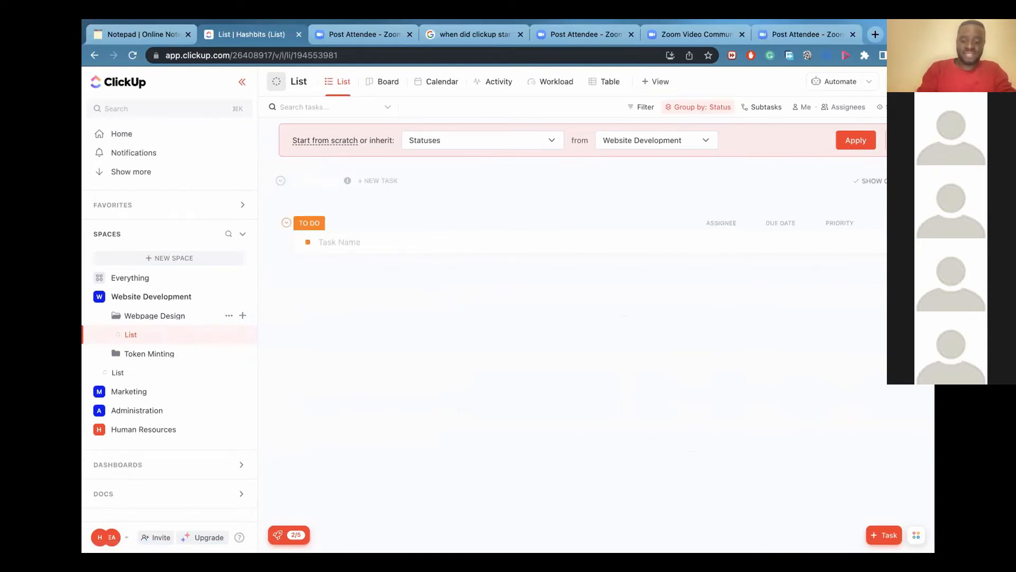
{"action": "type", "text": "Nav"}
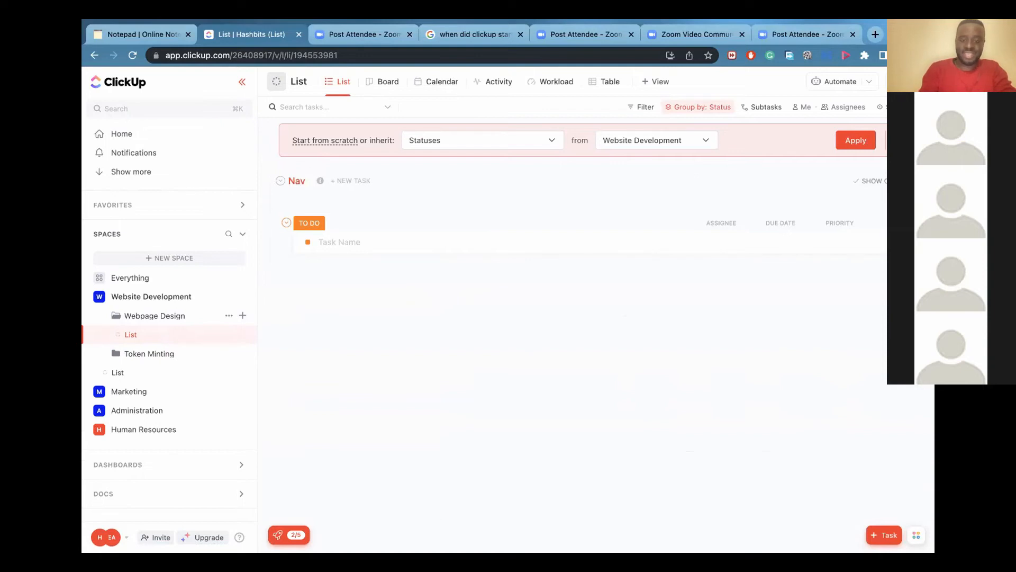
{"action": "type", "text": "igation"}
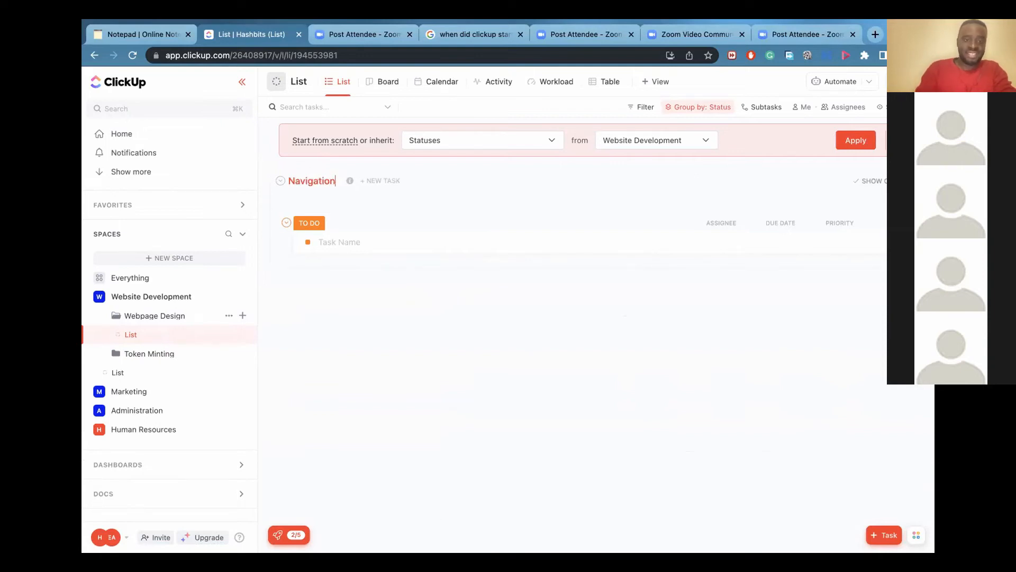
{"action": "left_click", "coordinate": [409, 316]}
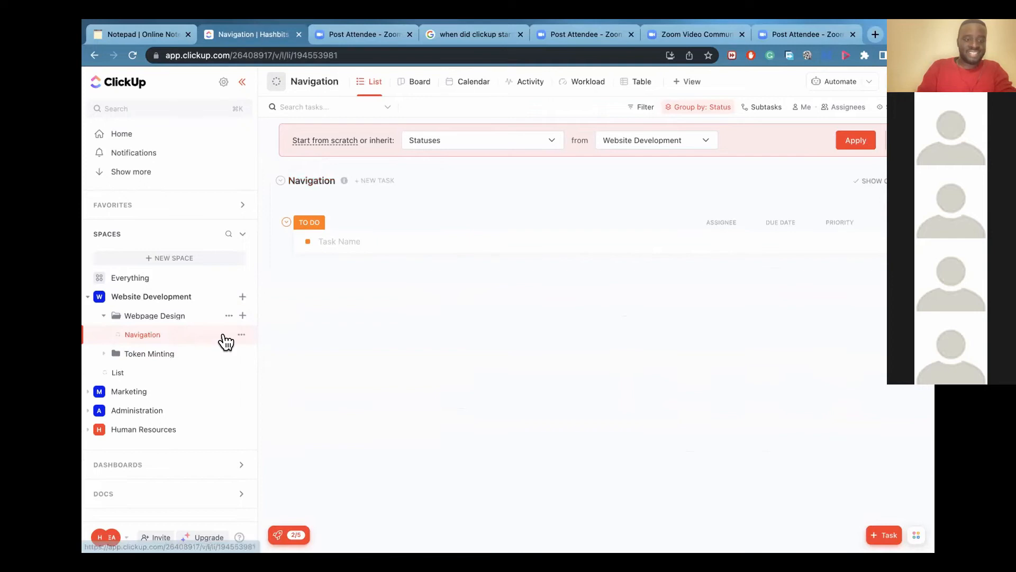
Add a second List named Usability to the Webpage Design folder.
{"action": "left_click", "coordinate": [228, 317]}
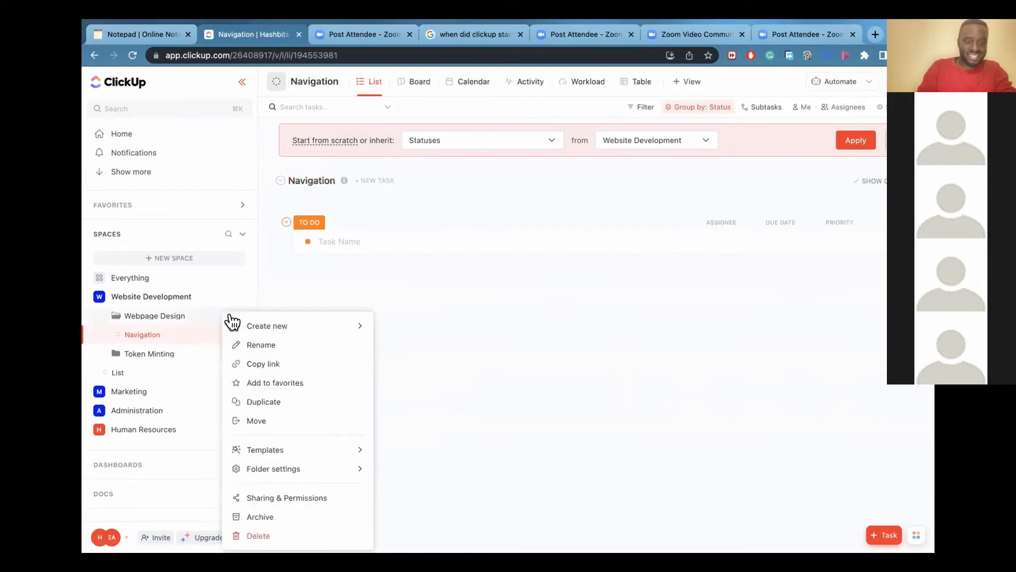
{"action": "left_click", "coordinate": [450, 362]}
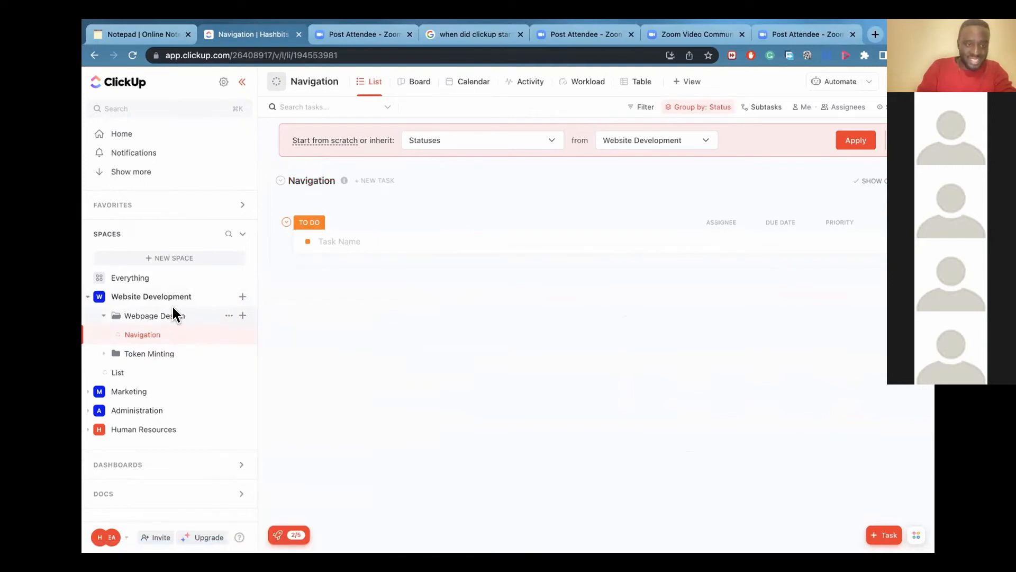
{"action": "left_click", "coordinate": [242, 316]}
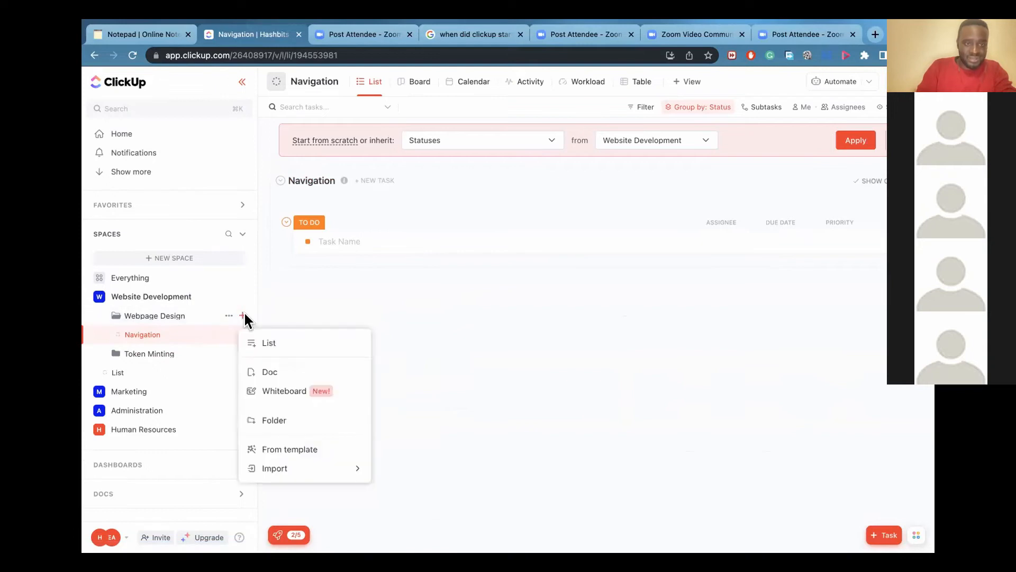
{"action": "left_click", "coordinate": [284, 345]}
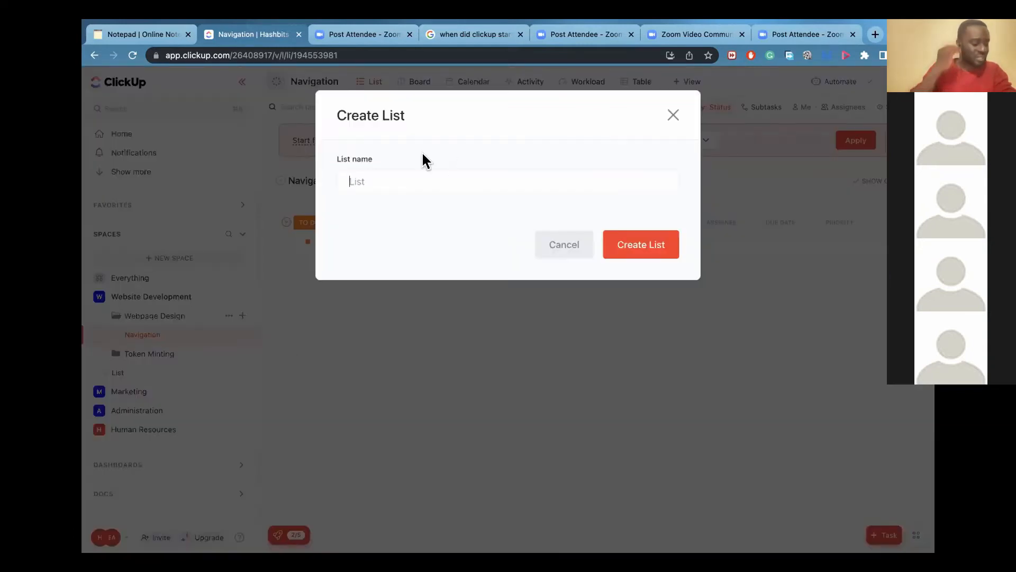
{"action": "type", "text": "Usability"}
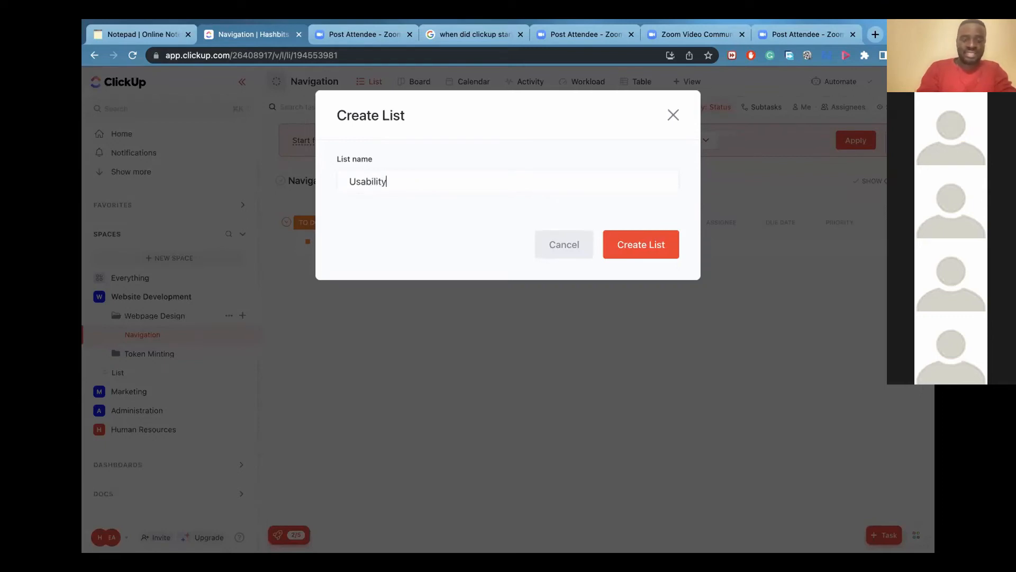
{"action": "left_click", "coordinate": [651, 243]}
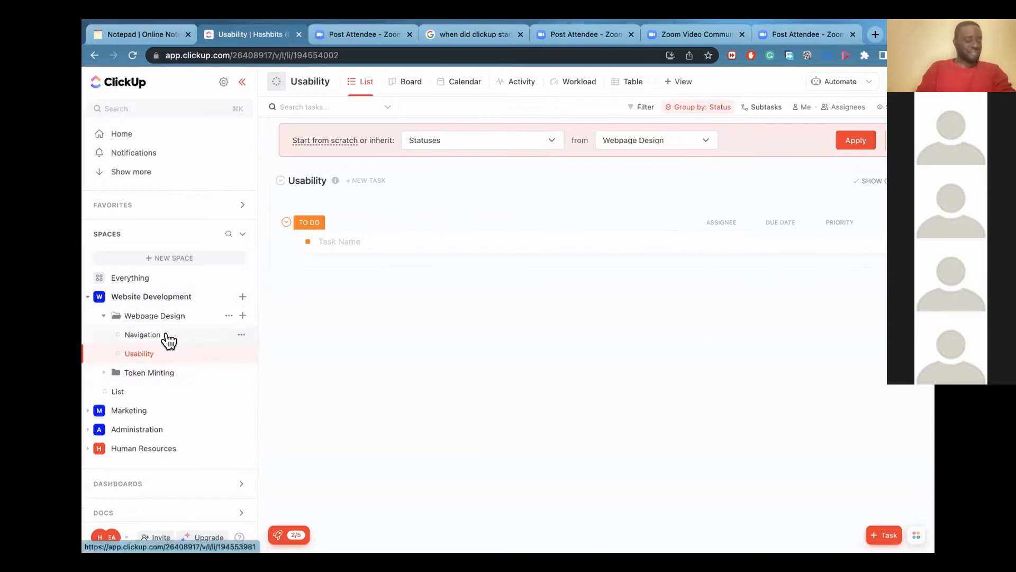
Look through the contents of the Marketing, Administration, Human Resources and Website Development Spaces.
{"action": "left_click", "coordinate": [99, 412]}
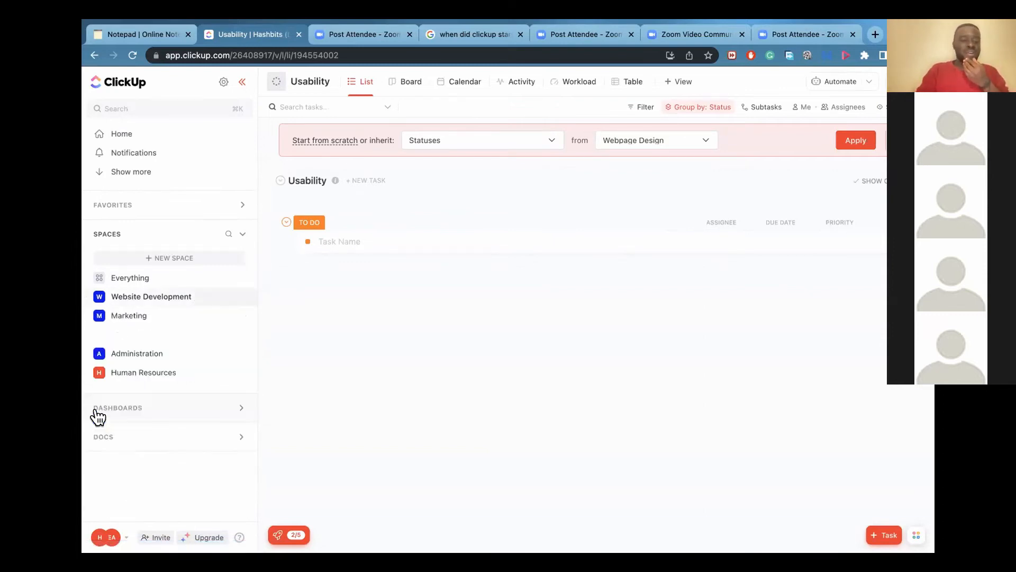
{"action": "left_click", "coordinate": [95, 353]}
{"action": "left_click", "coordinate": [95, 372]}
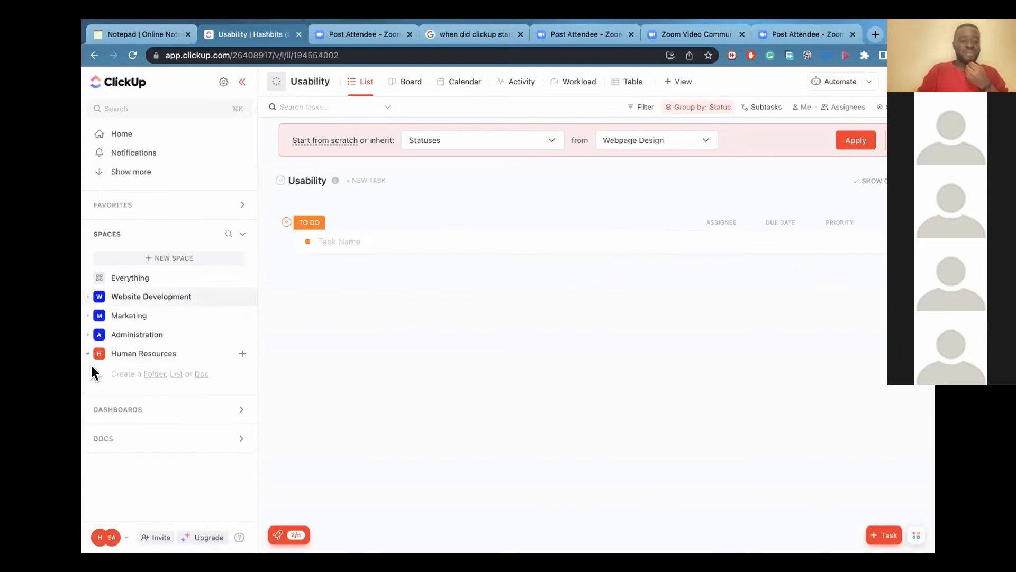
{"action": "left_click", "coordinate": [98, 298]}
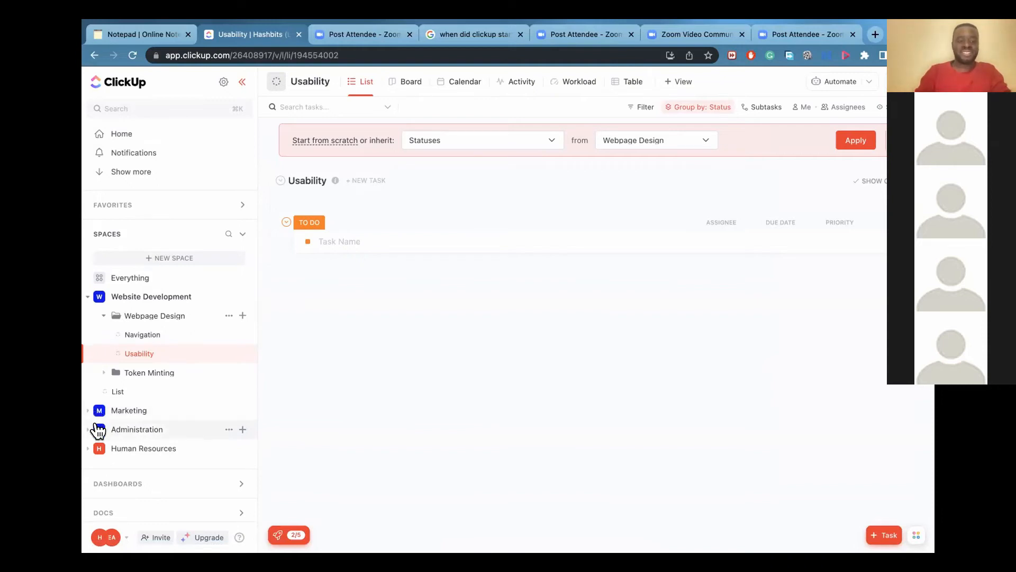
{"action": "left_click", "coordinate": [98, 430]}
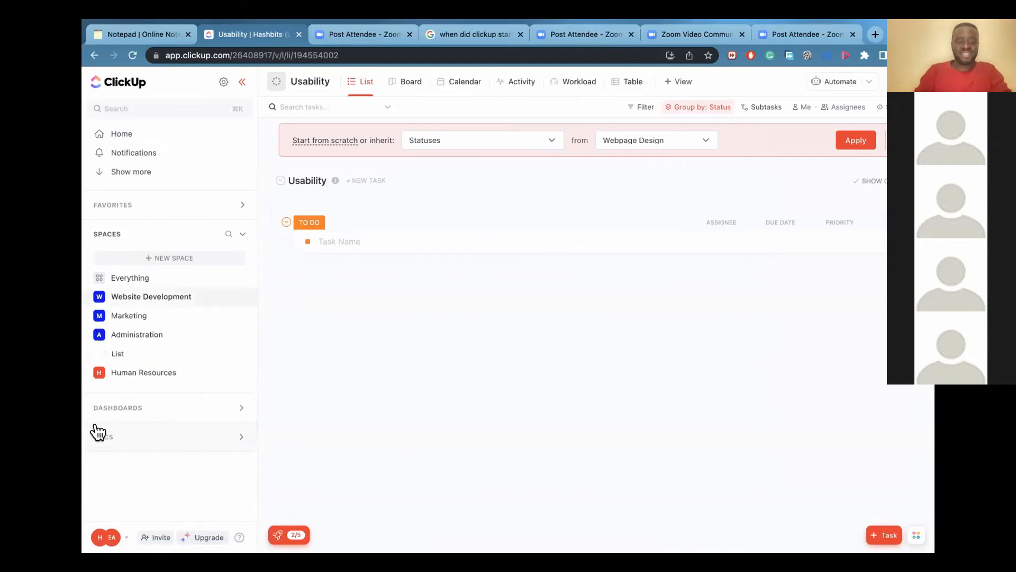
{"action": "left_click", "coordinate": [98, 316]}
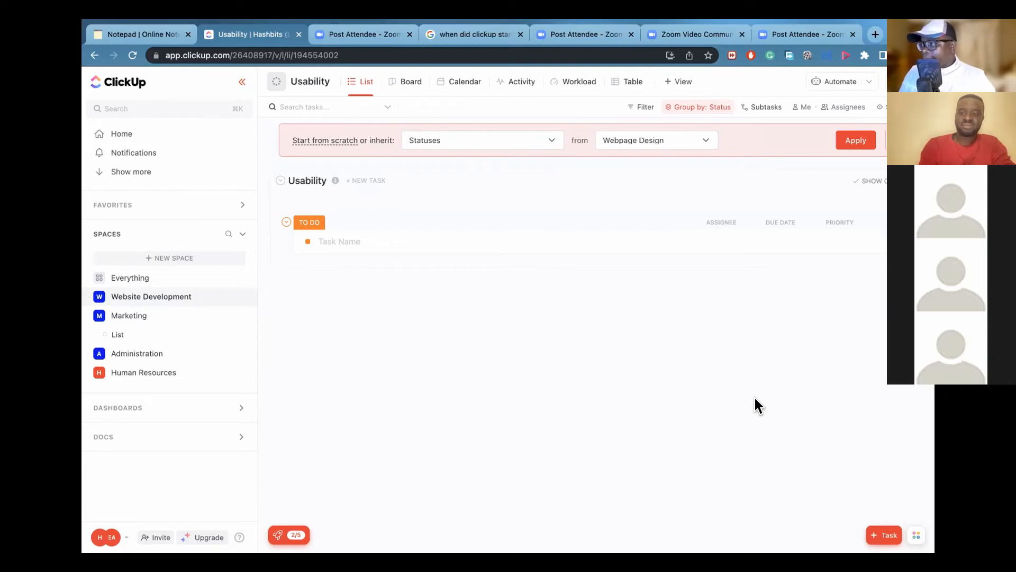
{"action": "left_click", "coordinate": [97, 316]}
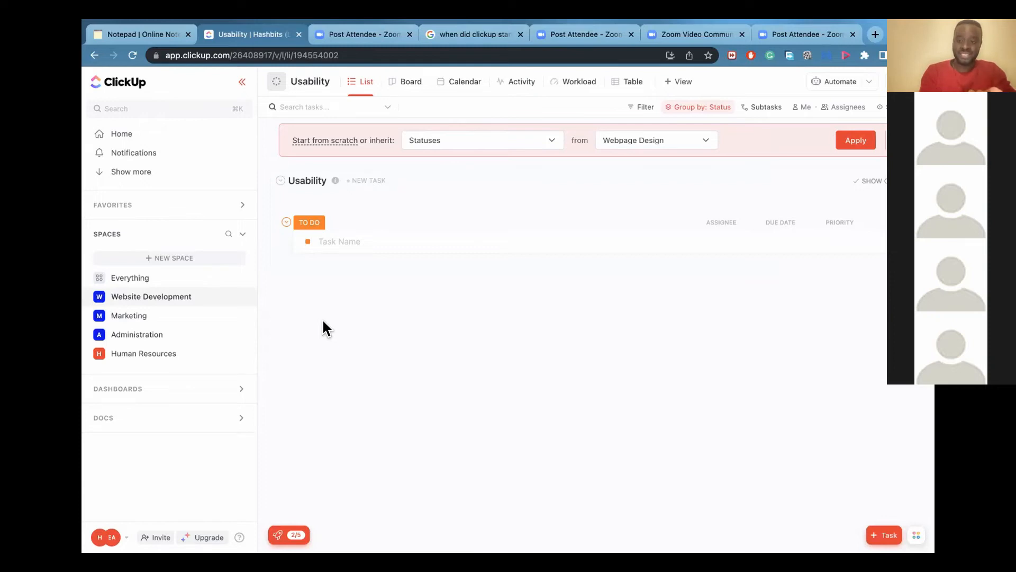
Create a folder named Finance in the Administration Space with the default settings.
{"action": "left_click", "coordinate": [97, 334]}
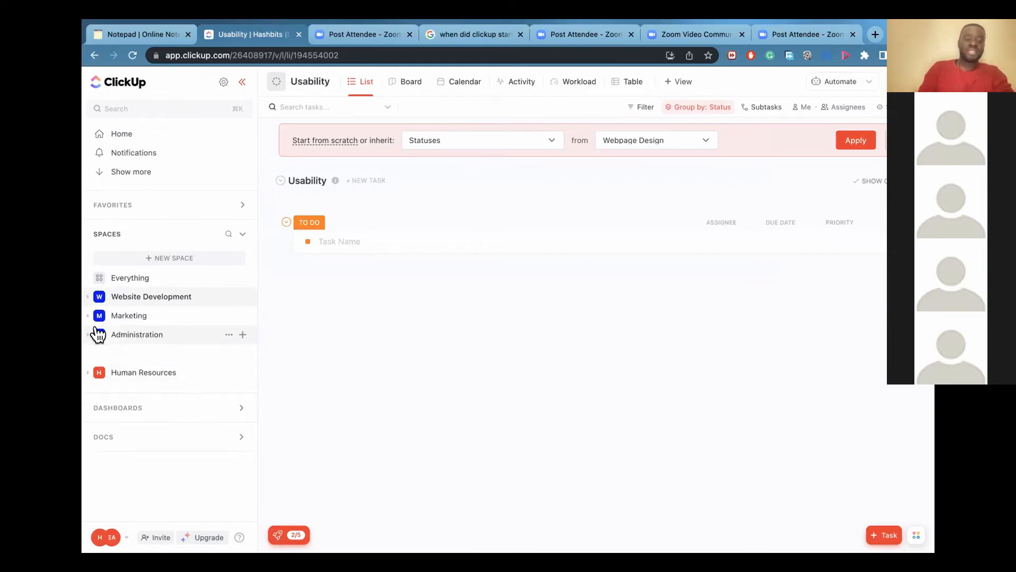
{"action": "left_click", "coordinate": [242, 334]}
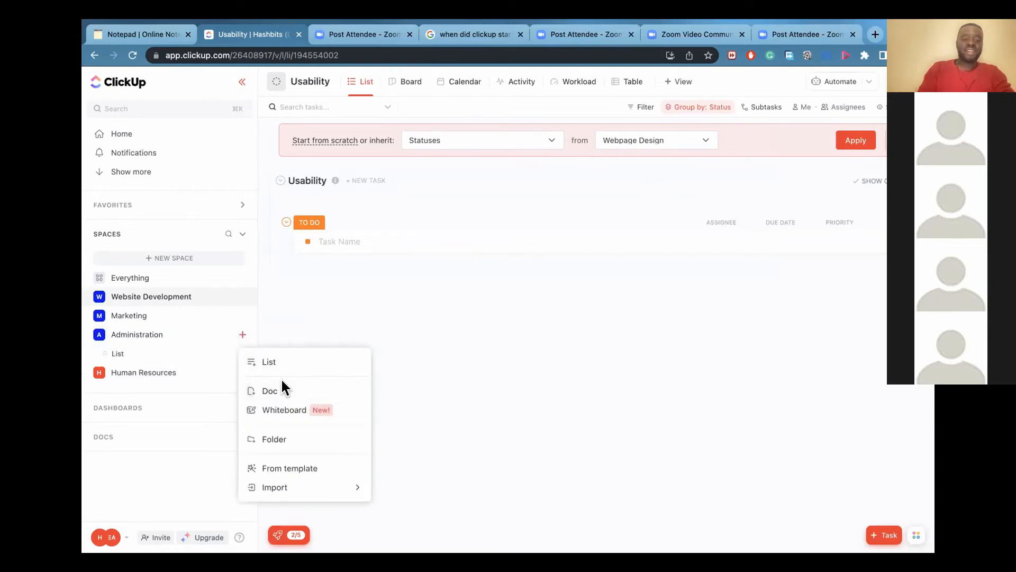
{"action": "left_click", "coordinate": [279, 438]}
{"action": "type", "text": "F"}
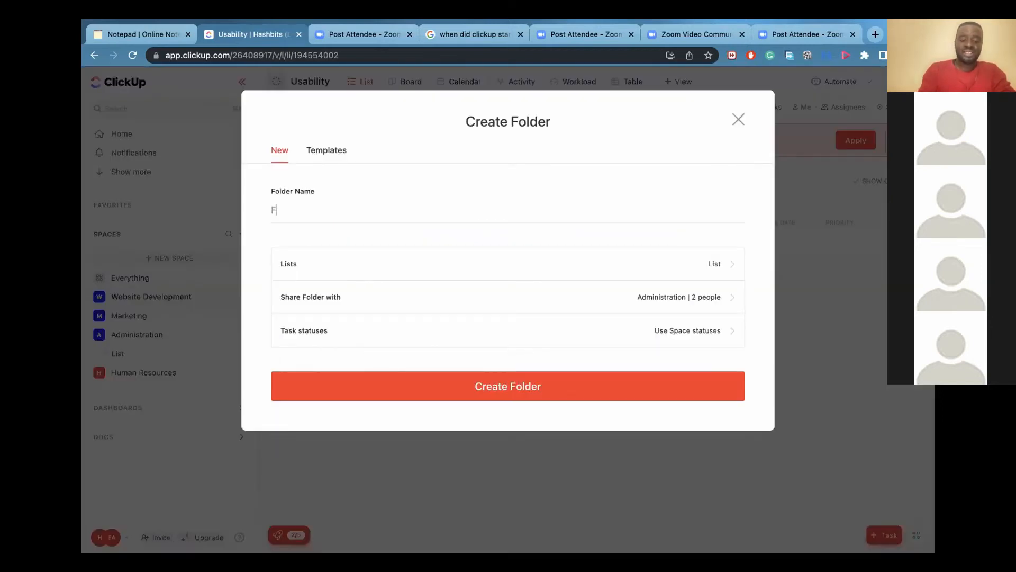
{"action": "type", "text": "inace"}
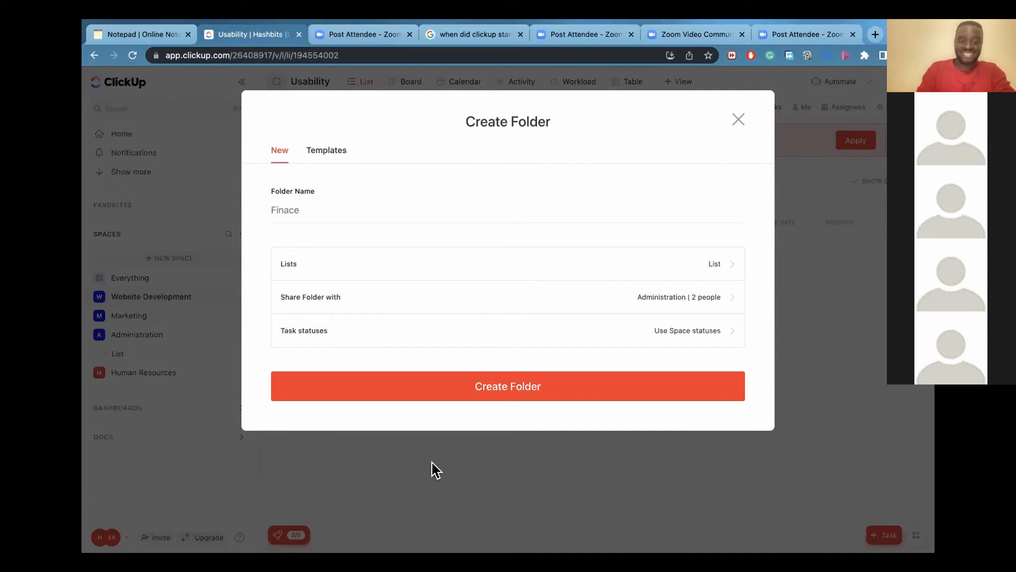
{"action": "key", "text": "BackSpace"}
{"action": "key", "text": "BackSpace"}
{"action": "key", "text": "BackSpace"}
{"action": "type", "text": "ance"}
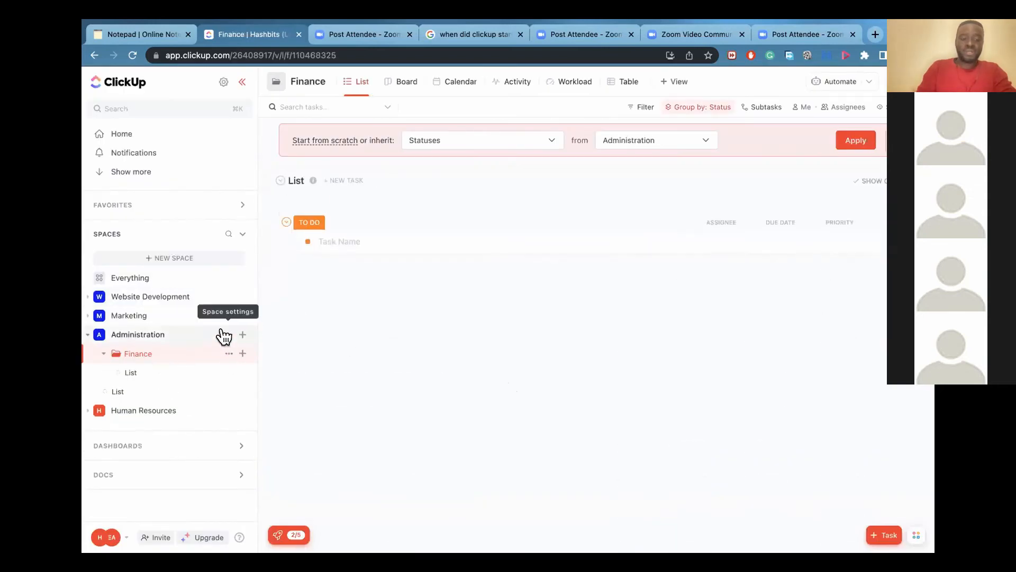
Create a second folder named Policy in the Administration Space, keeping the default settings.
{"action": "left_click", "coordinate": [242, 335]}
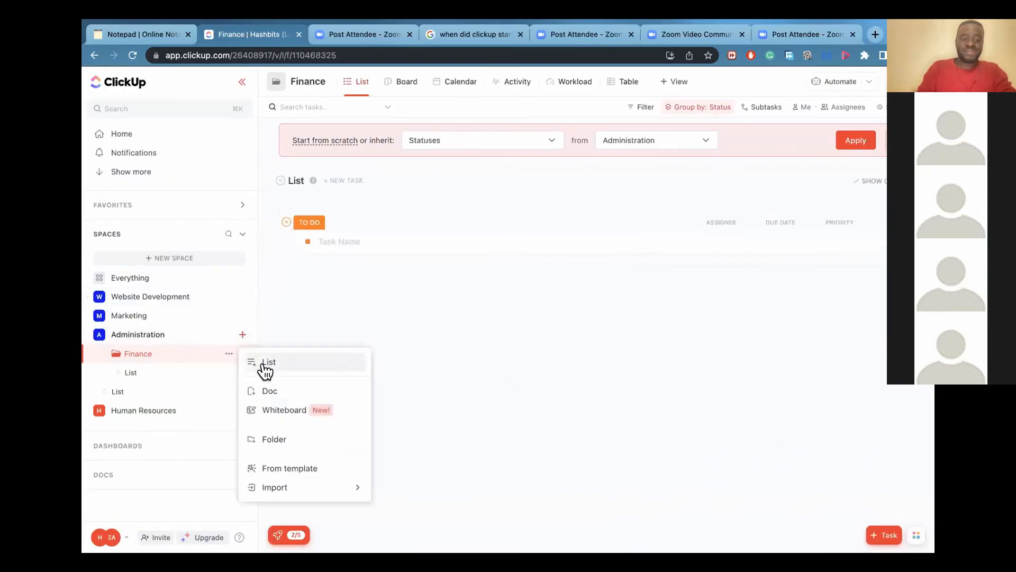
{"action": "left_click", "coordinate": [272, 437]}
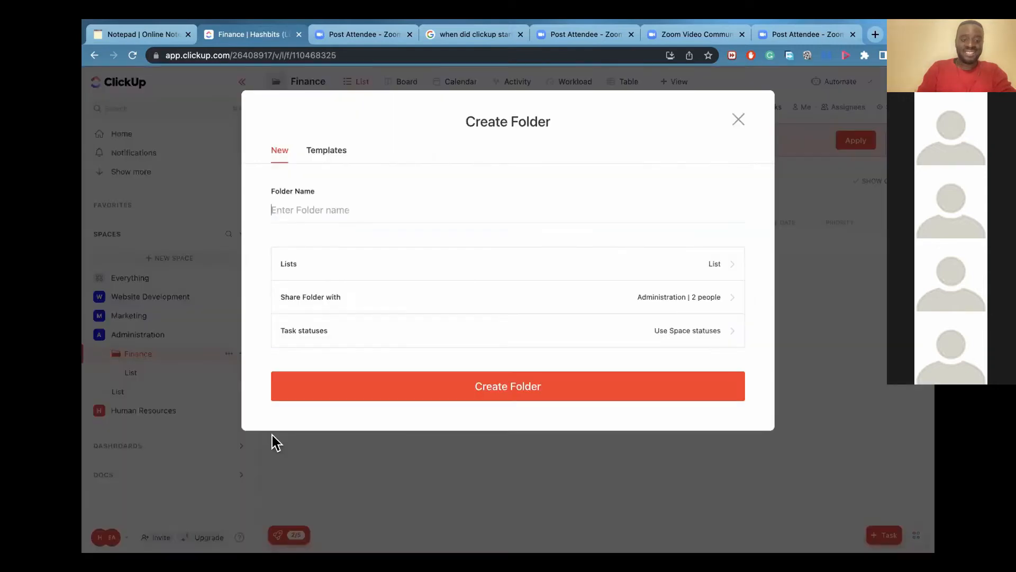
{"action": "type", "text": "Policy"}
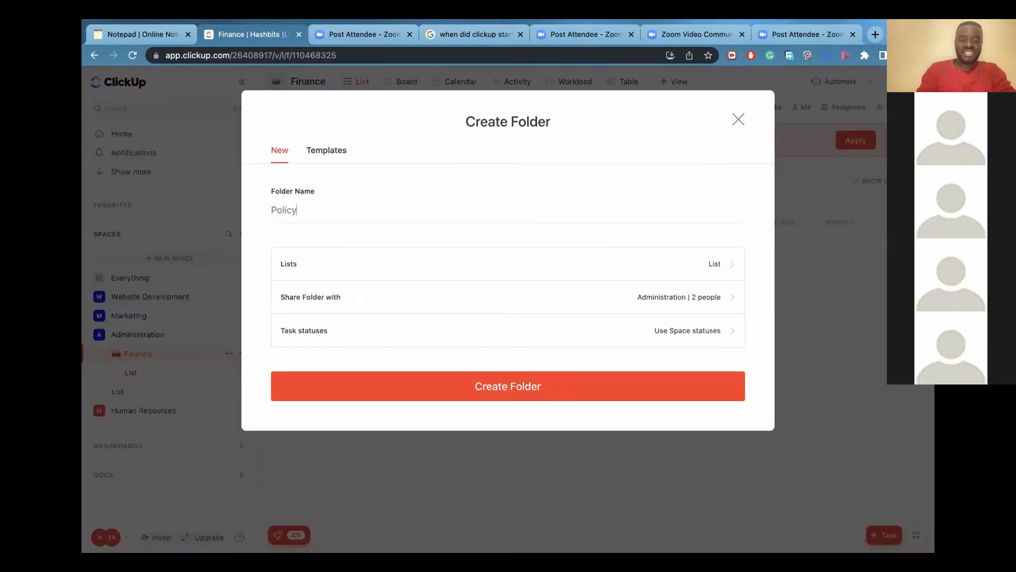
{"action": "left_click", "coordinate": [573, 394]}
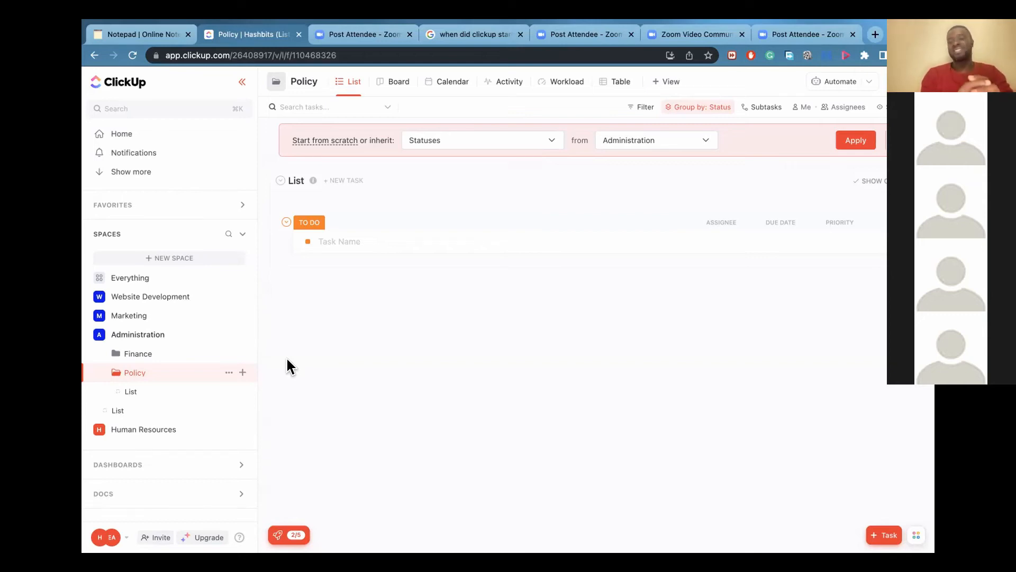
Review the Website Development Space, its Webpage Design folder and the Navigation List.
{"action": "left_click", "coordinate": [99, 296]}
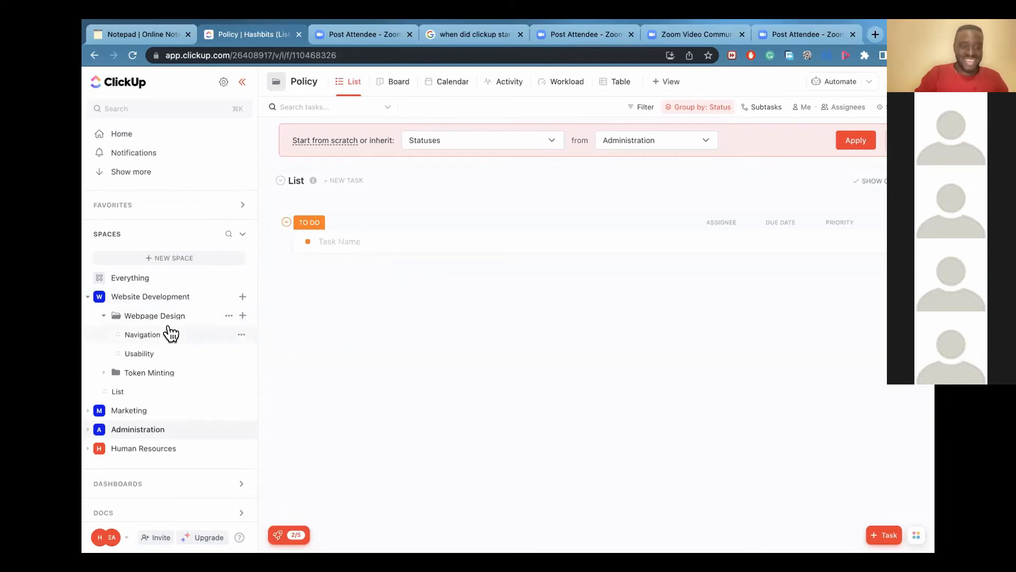
{"action": "left_click", "coordinate": [105, 303]}
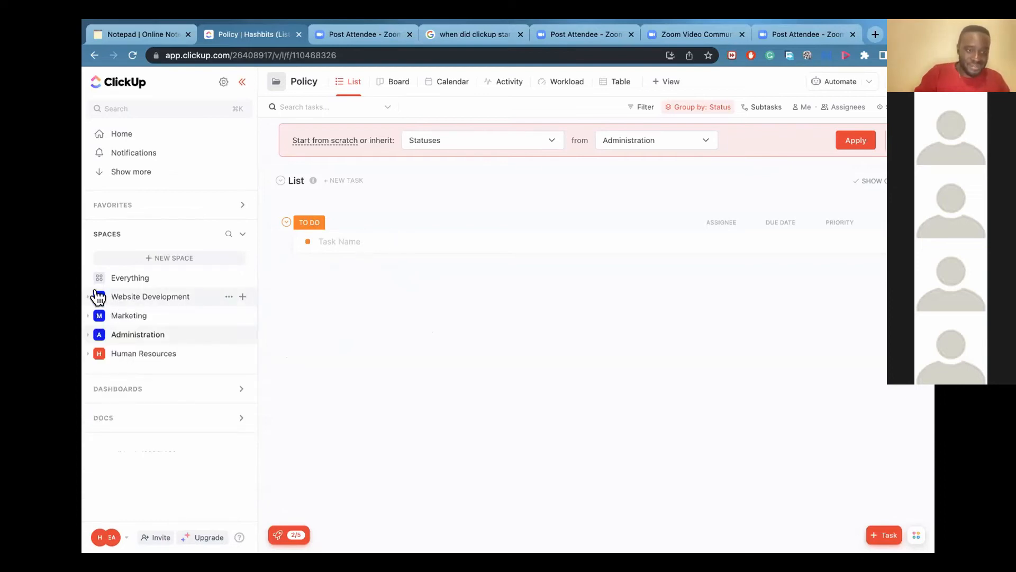
{"action": "left_click", "coordinate": [125, 296]}
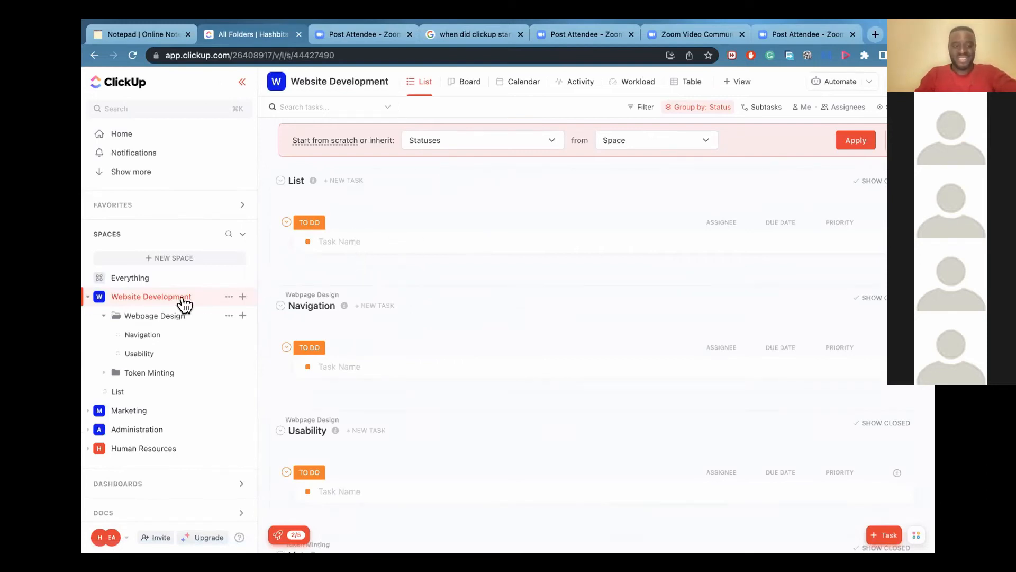
{"action": "left_click", "coordinate": [160, 316]}
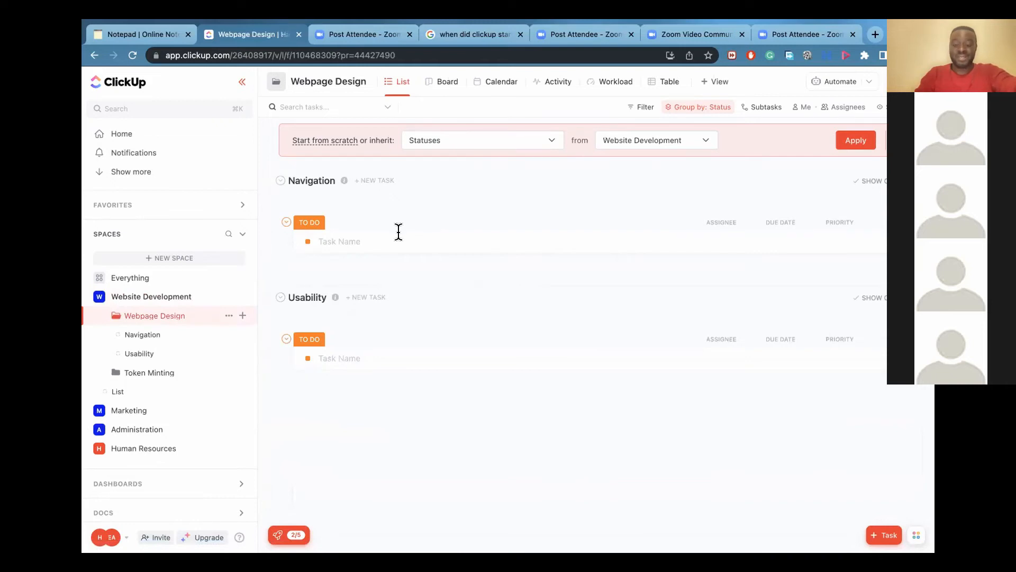
{"action": "left_click", "coordinate": [133, 337]}
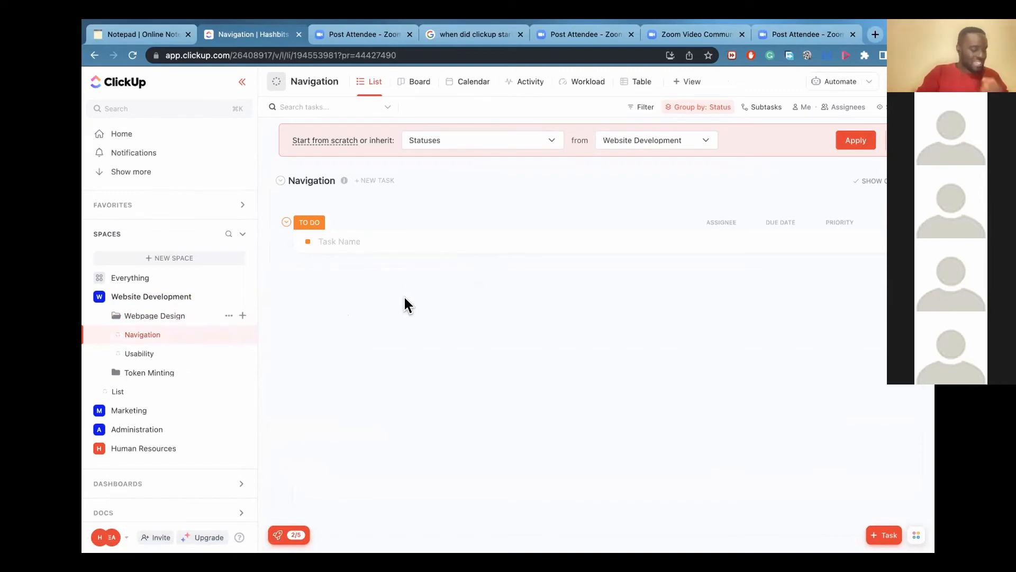
Add a task named Code the Registration Page to the Usability List in the Webpage Design folder.
{"action": "left_click", "coordinate": [165, 355]}
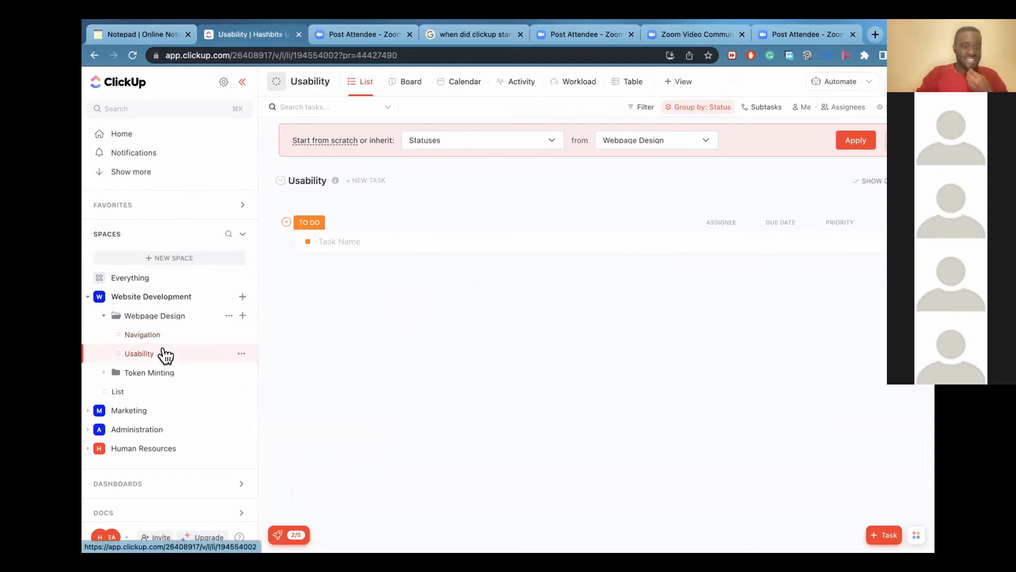
{"action": "left_click", "coordinate": [367, 243]}
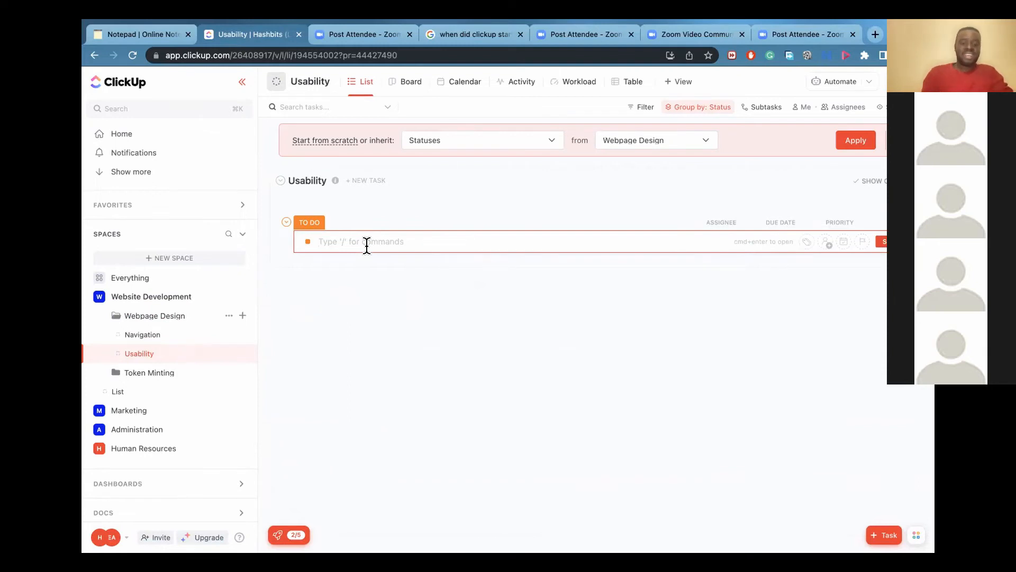
{"action": "type", "text": "Code"}
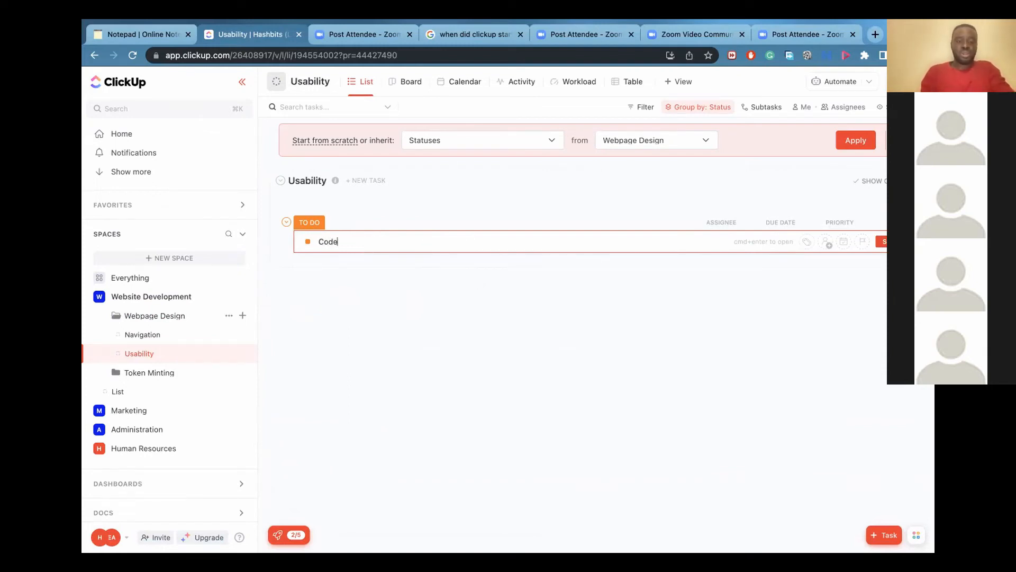
{"action": "type", "text": " the Reg"}
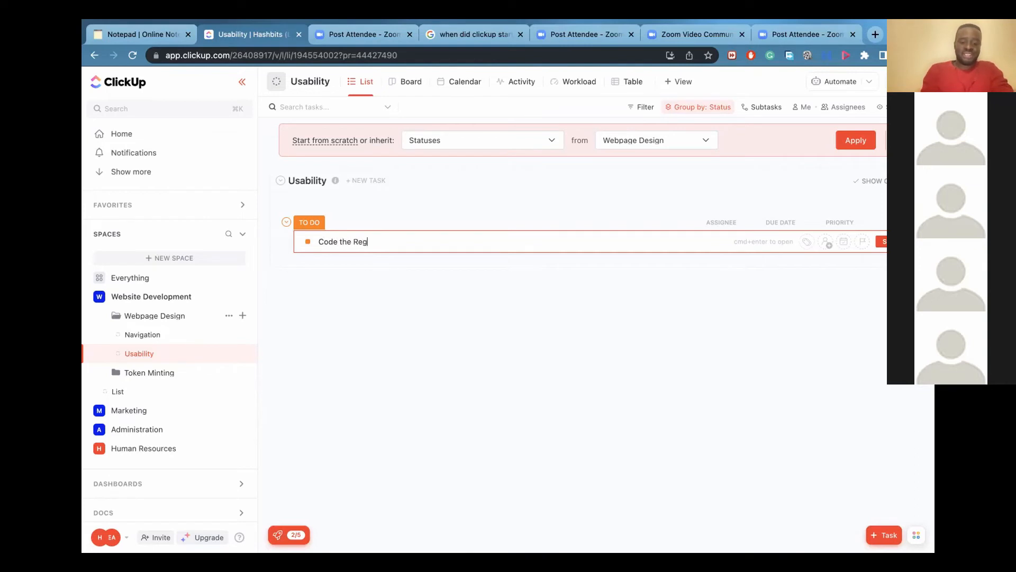
{"action": "type", "text": "istration Page"}
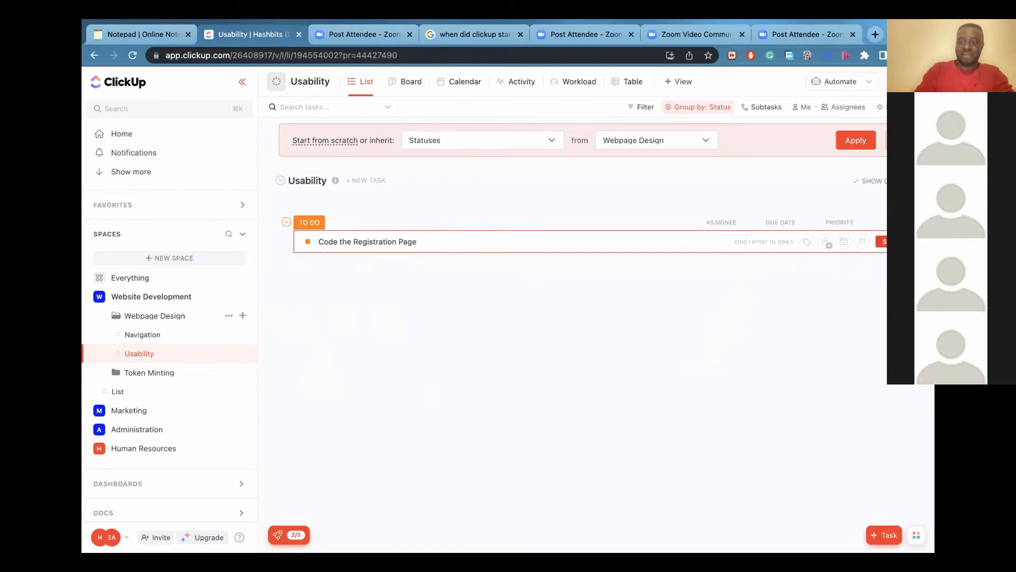
{"action": "key", "text": "Return"}
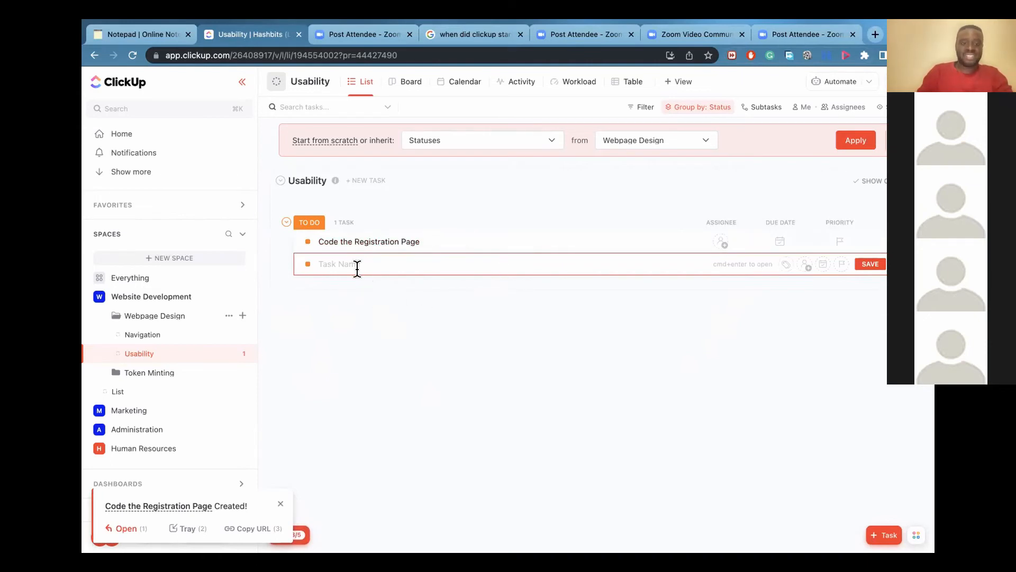
Add a second task named Code the Login Page to the Usability List.
{"action": "type", "text": "Code the L"}
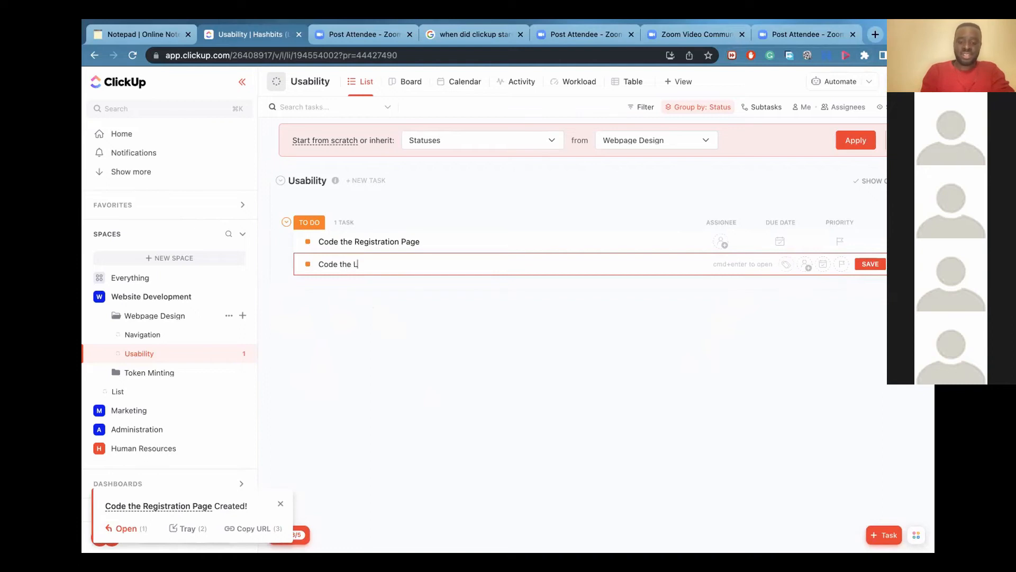
{"action": "type", "text": "ogin Page"}
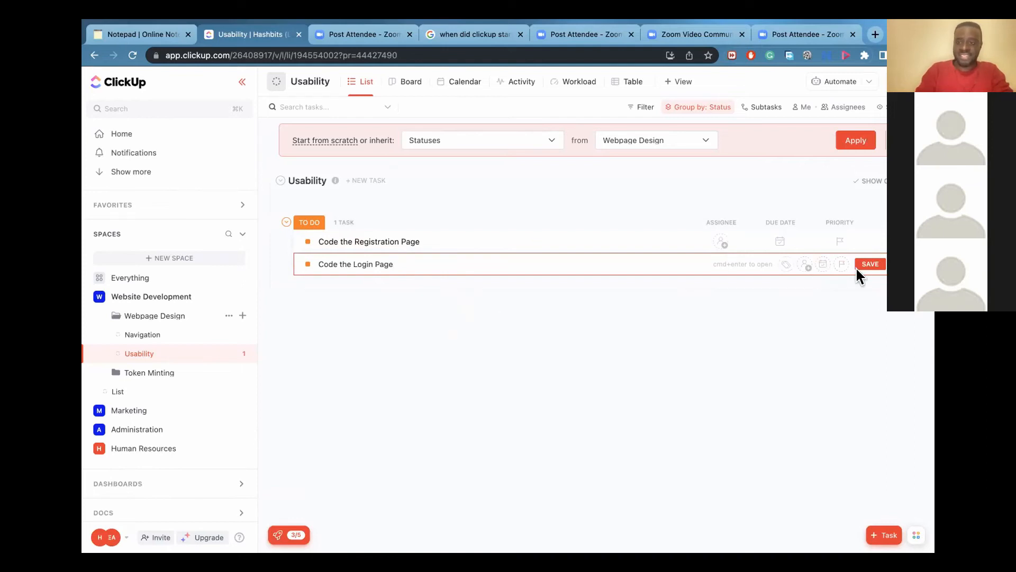
{"action": "left_click", "coordinate": [871, 264]}
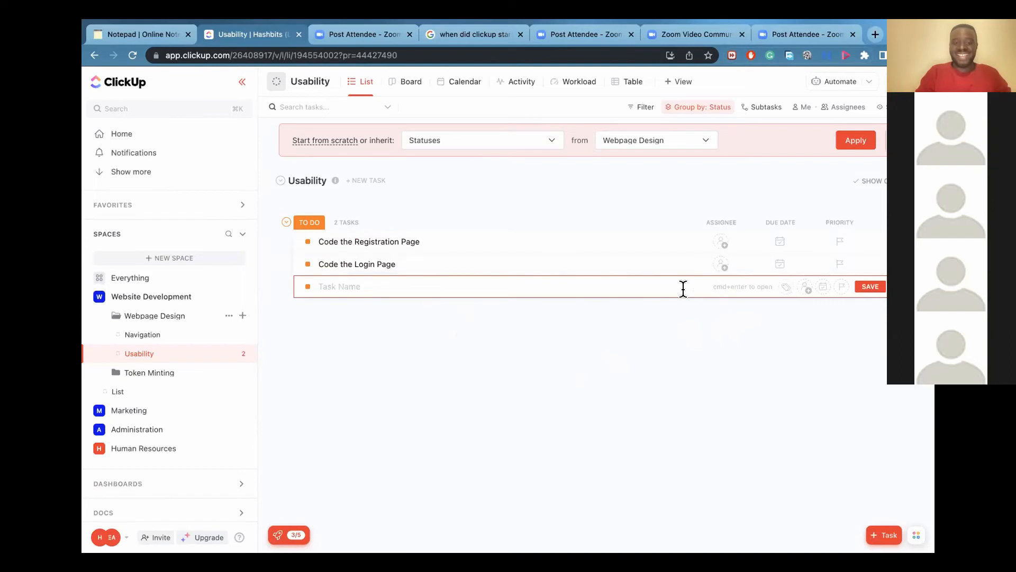
Assign the Code the Registration Page task to the other workspace member and set its due date to August 30, 2022.
{"action": "left_click", "coordinate": [716, 244]}
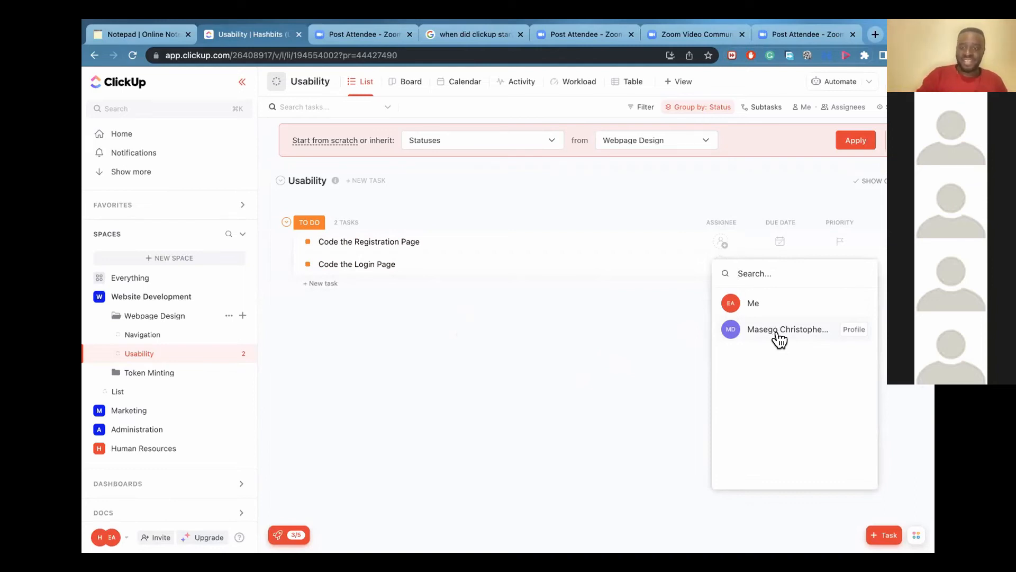
{"action": "left_click", "coordinate": [779, 334]}
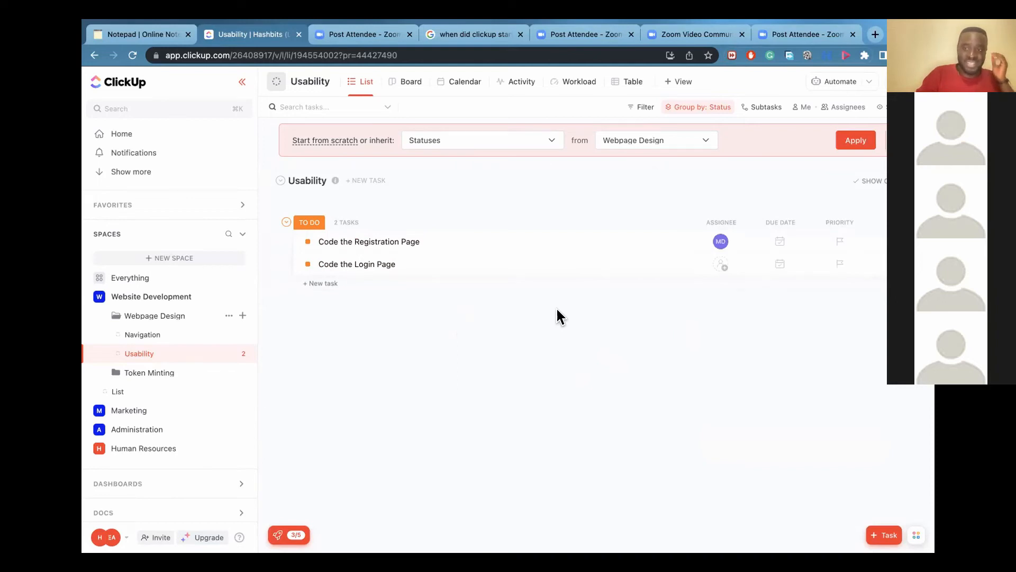
{"action": "left_click", "coordinate": [781, 241]}
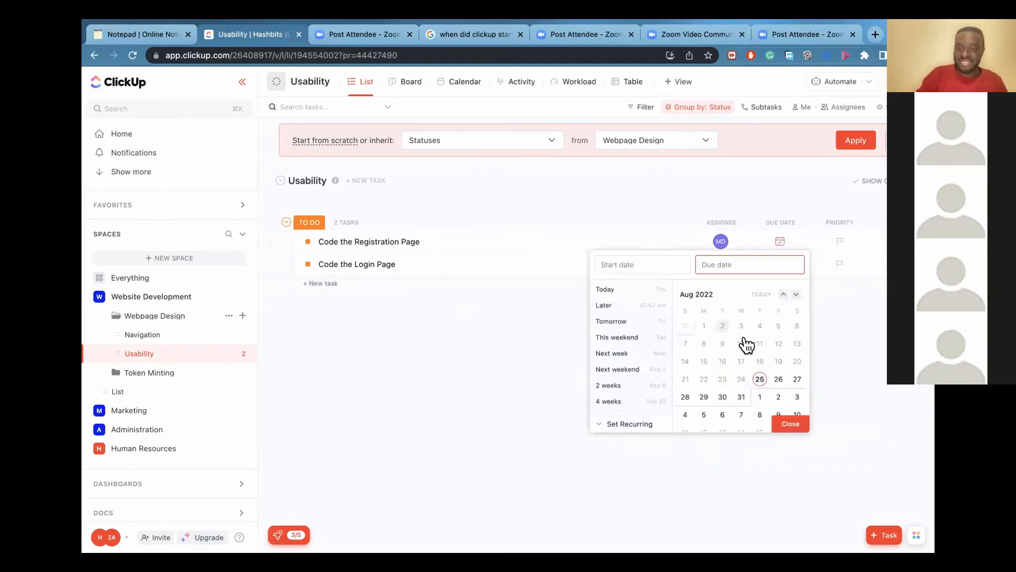
{"action": "left_click", "coordinate": [722, 398]}
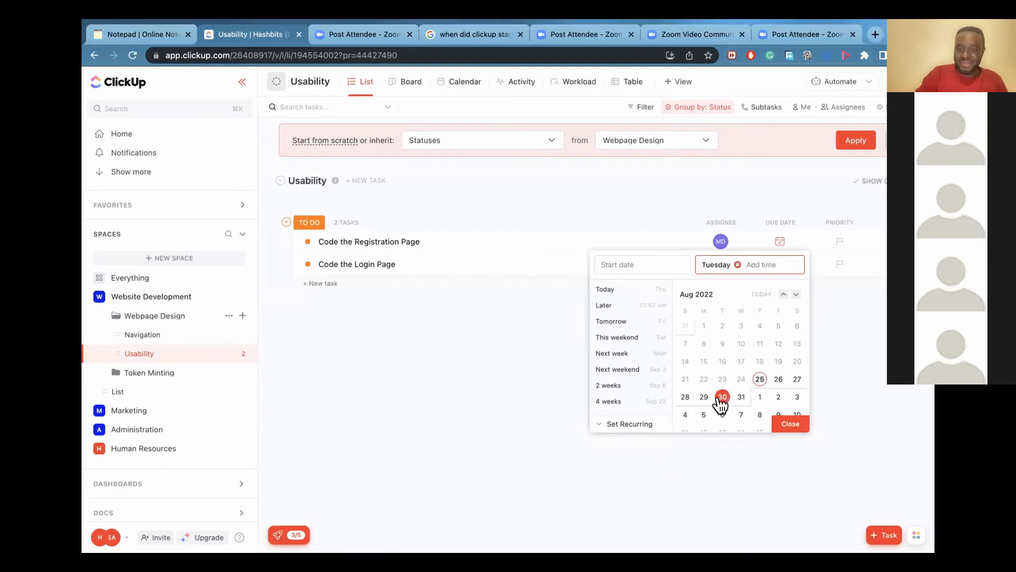
{"action": "left_click", "coordinate": [791, 425]}
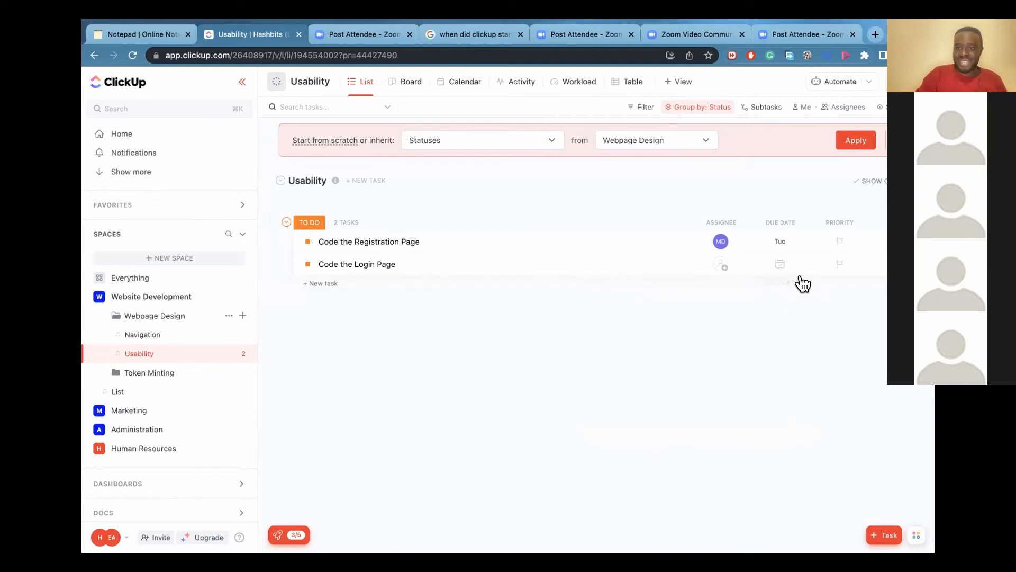
Set the priority of the Code the Registration Page task to Normal.
{"action": "left_click", "coordinate": [841, 241]}
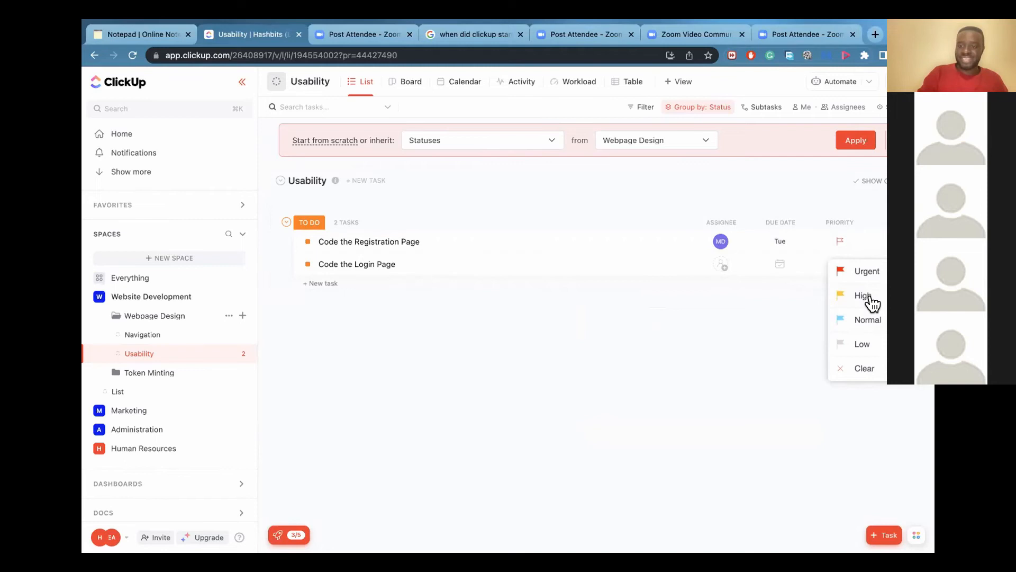
{"action": "left_click", "coordinate": [865, 320]}
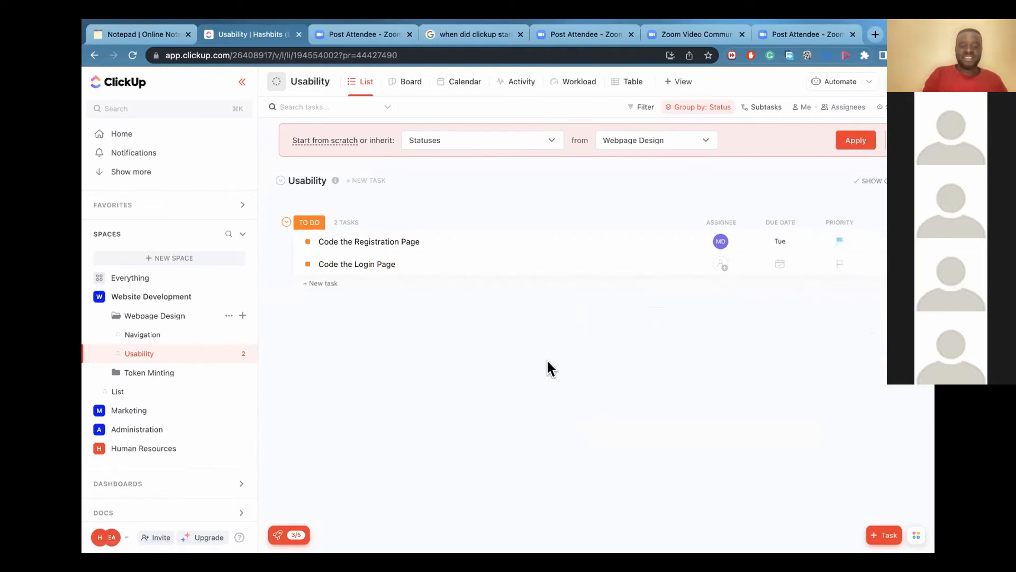
Open the Code the Registration Page task and enter the description "Used to sign up customers for our service.".
{"action": "left_click", "coordinate": [491, 242]}
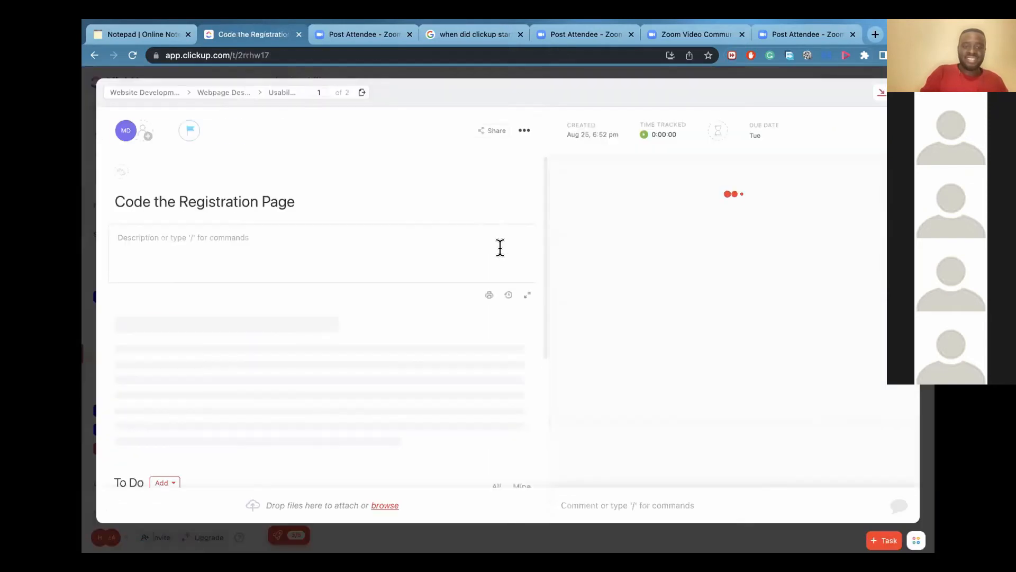
{"action": "left_click", "coordinate": [470, 306]}
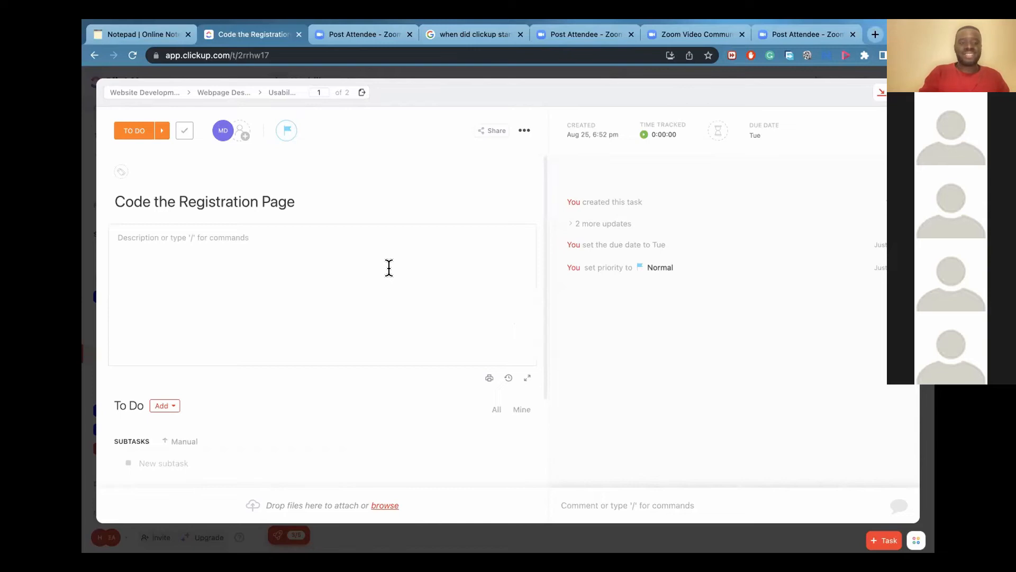
{"action": "left_click", "coordinate": [277, 252]}
{"action": "type", "text": "Use"}
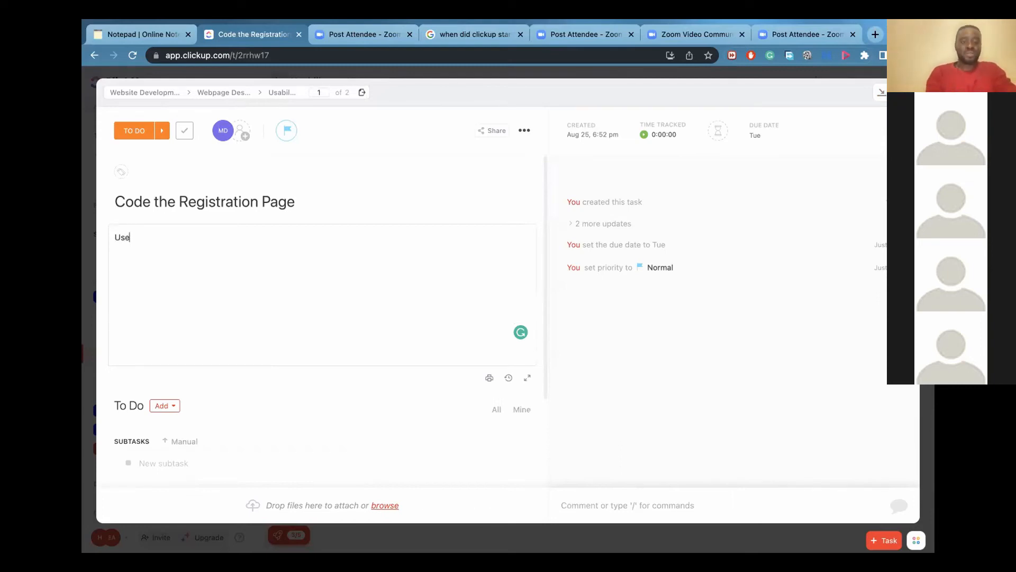
{"action": "type", "text": "d to si"}
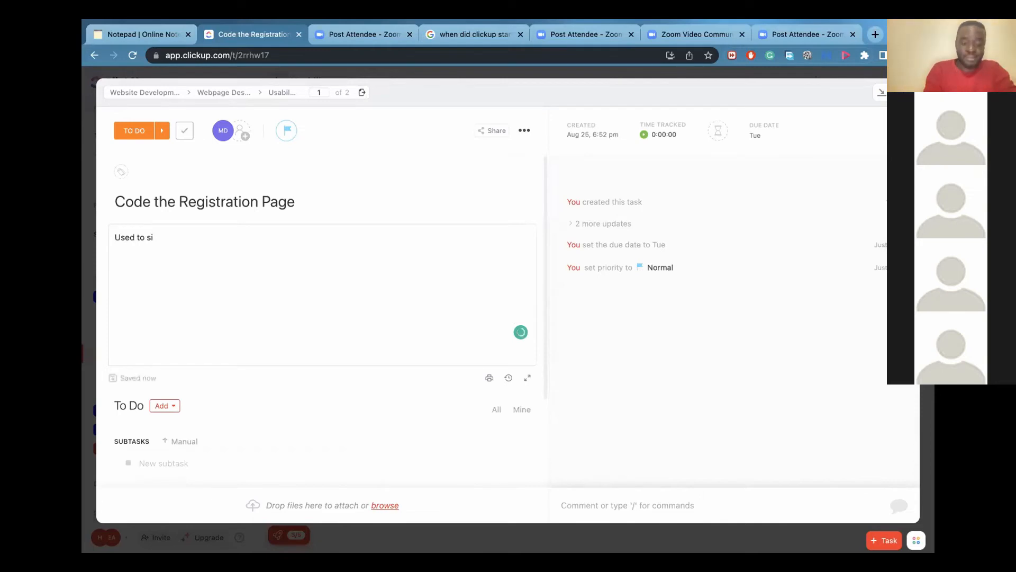
{"action": "type", "text": "gn u"}
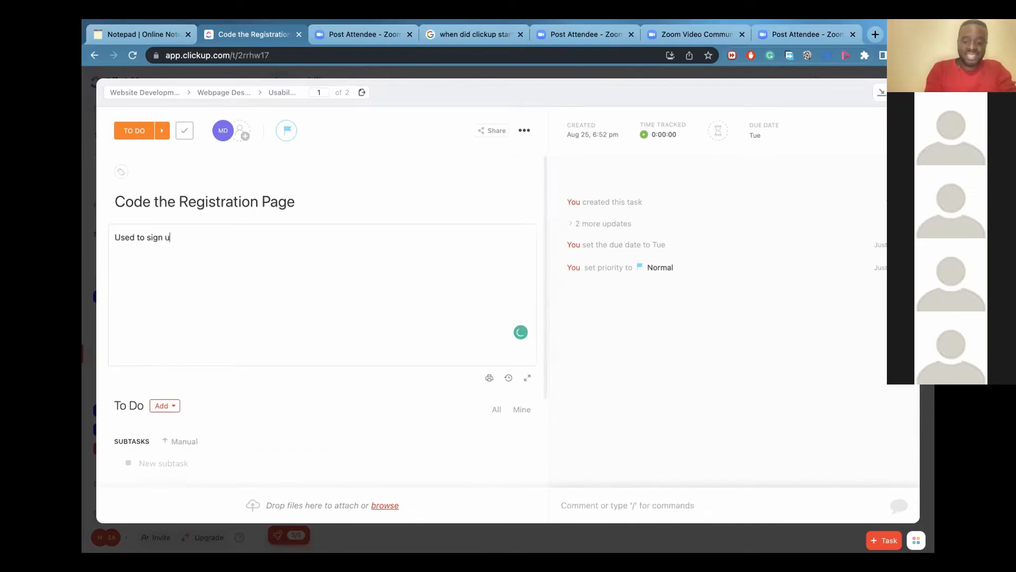
{"action": "type", "text": "p cutome"}
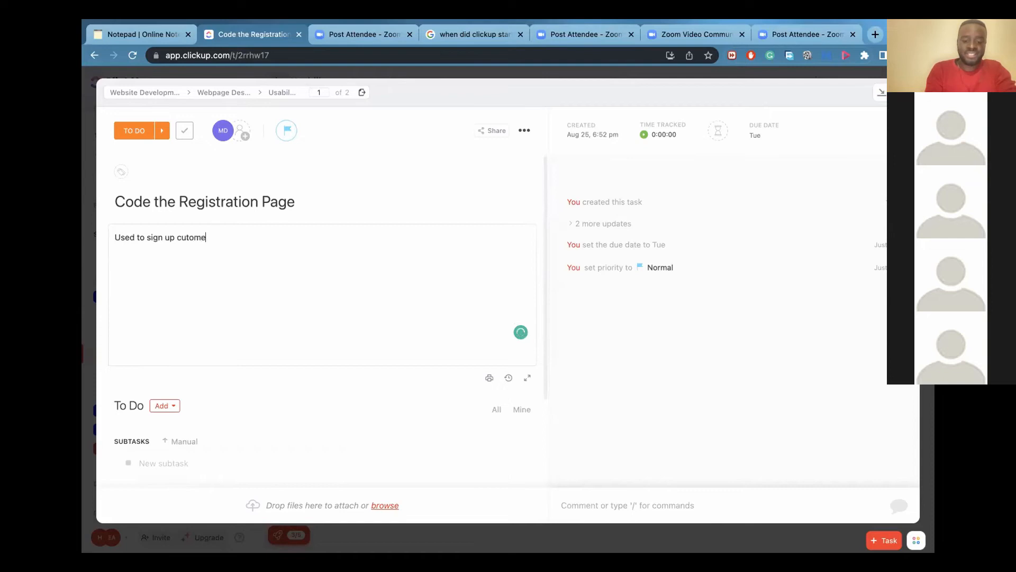
{"action": "type", "text": "rs for our service"}
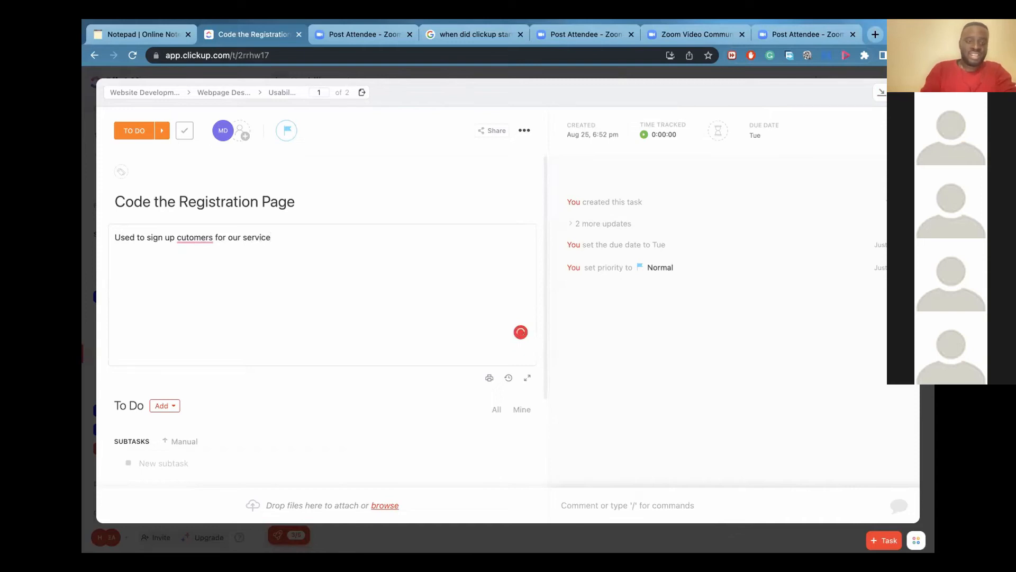
{"action": "mouse_move", "coordinate": [173, 237]}
{"action": "left_click", "coordinate": [204, 257]}
{"action": "left_click", "coordinate": [290, 234]}
{"action": "type", "text": "."}
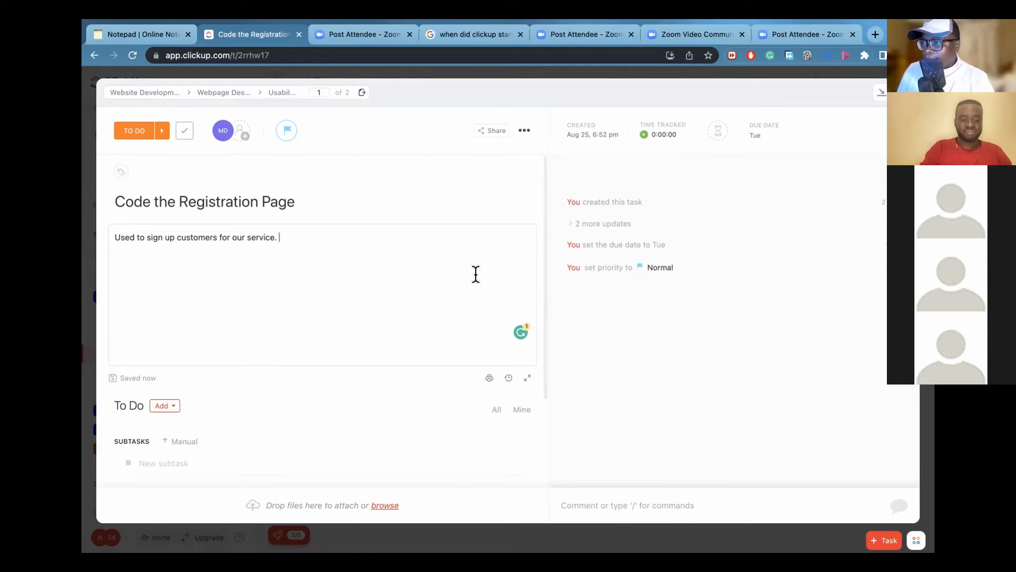
Add a second description line reading Link, hyperlink it to the "when did clickup start" Google results page, and test it.
{"action": "key", "text": "Return"}
{"action": "type", "text": "Link"}
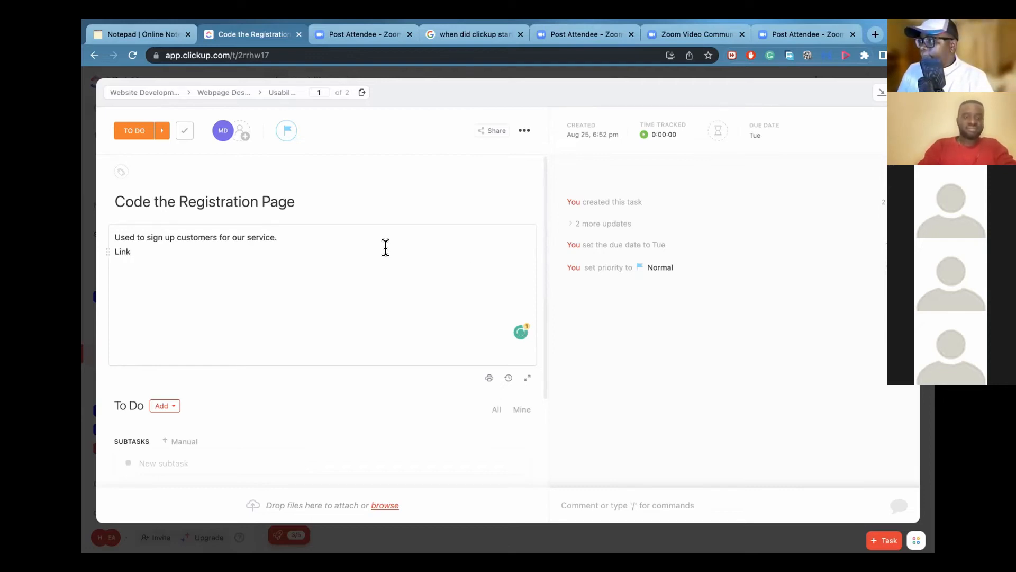
{"action": "left_click_drag", "start_coordinate": [152, 252], "coordinate": [106, 252]}
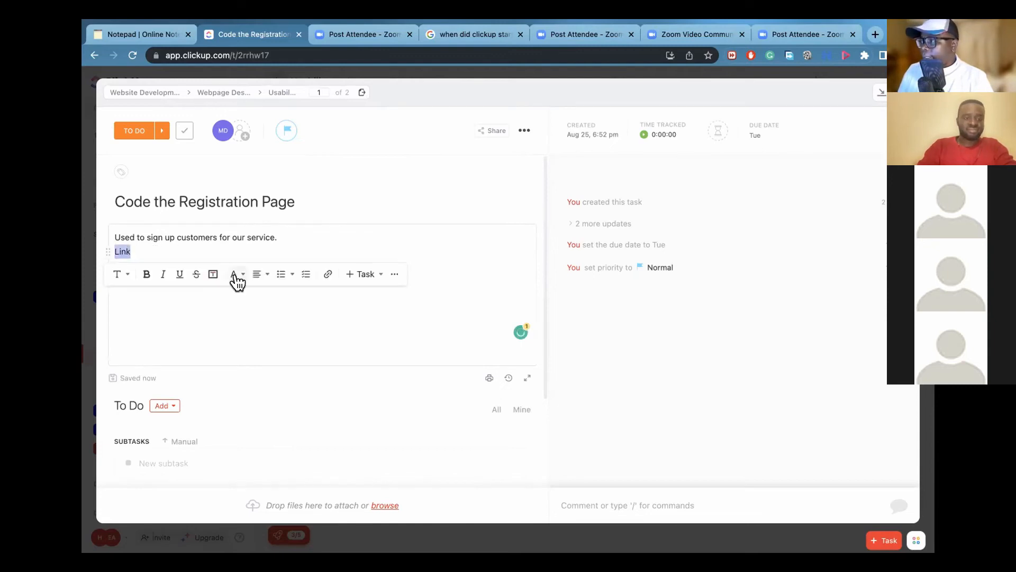
{"action": "left_click", "coordinate": [328, 275]}
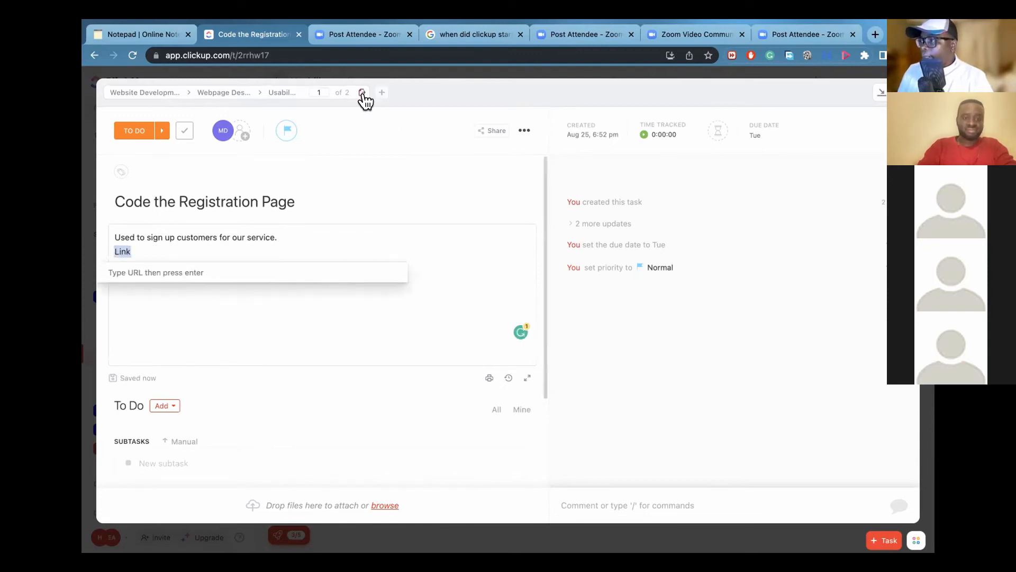
{"action": "left_click", "coordinate": [481, 32]}
{"action": "left_click", "coordinate": [334, 53]}
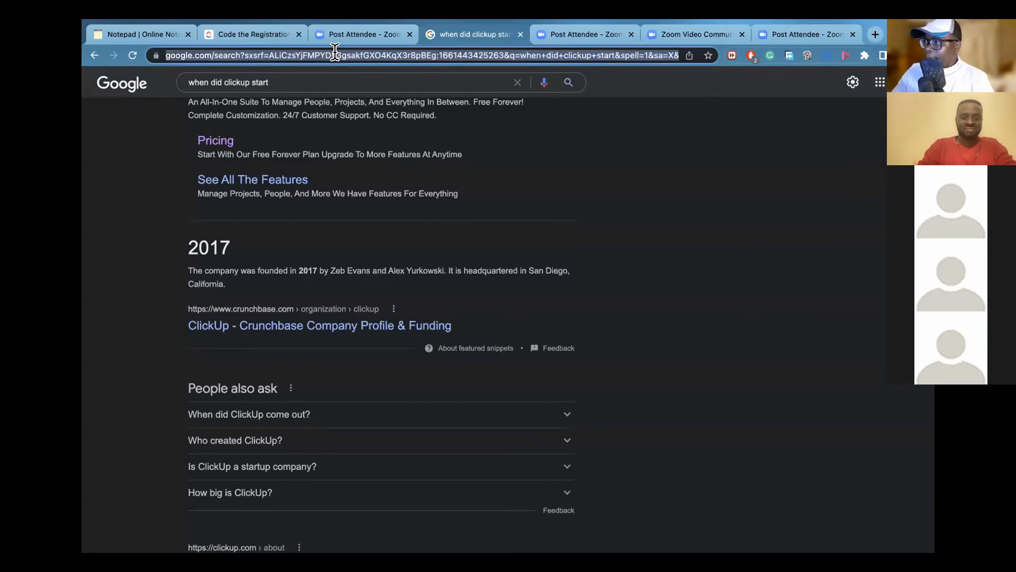
{"action": "left_click", "coordinate": [262, 34]}
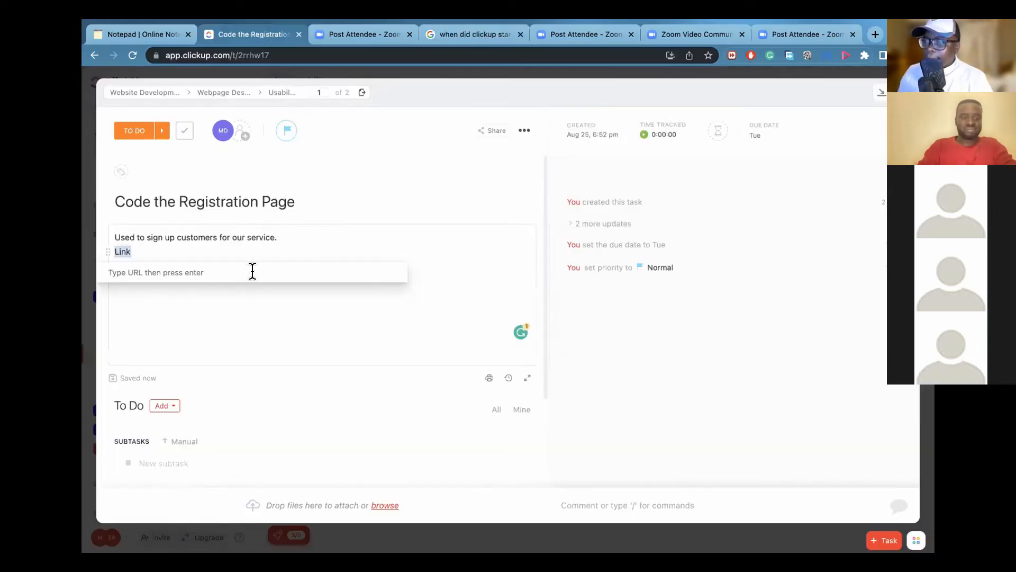
{"action": "key", "text": "ctrl+v"}
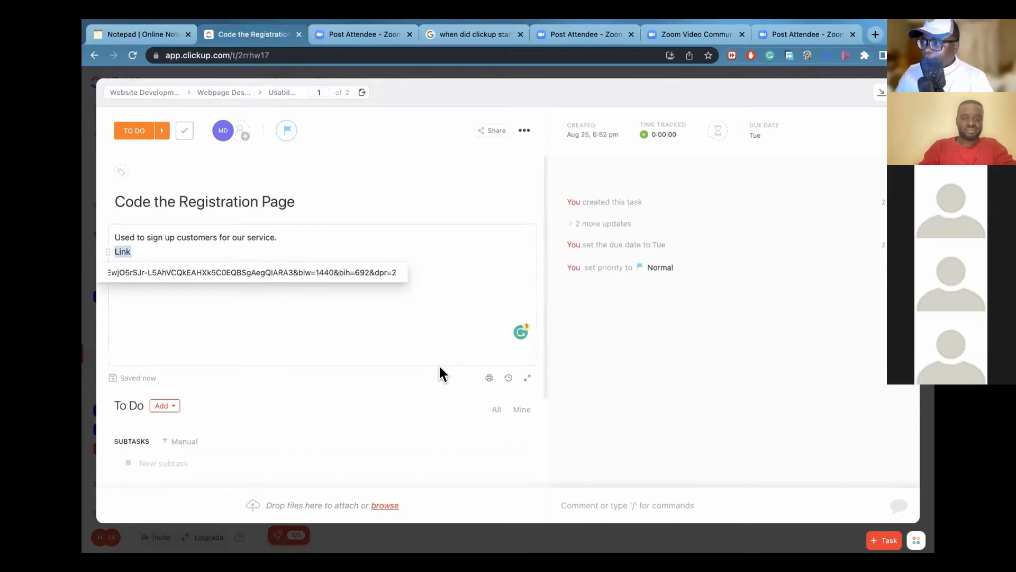
{"action": "key", "text": "Return"}
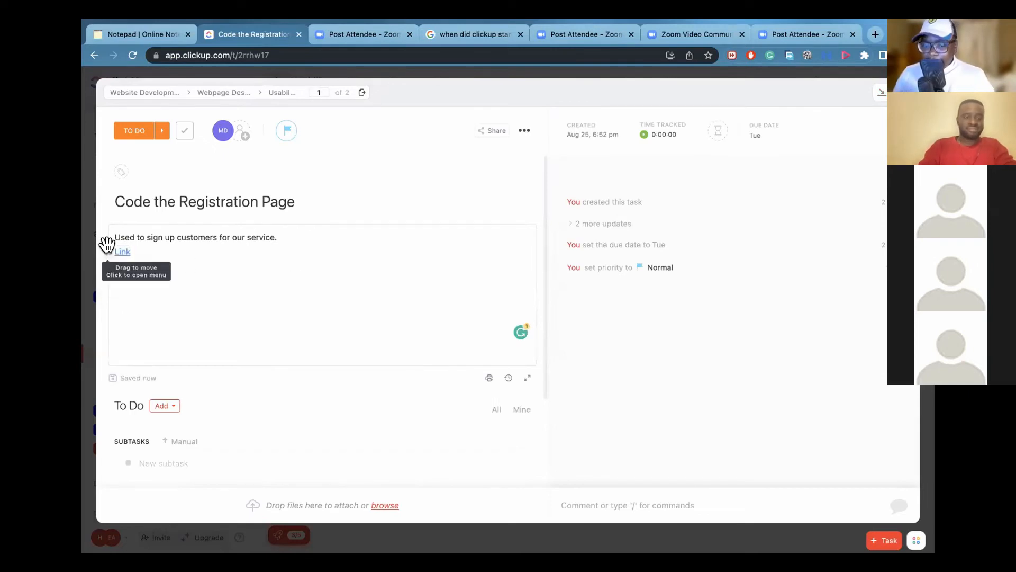
{"action": "left_click", "coordinate": [120, 253]}
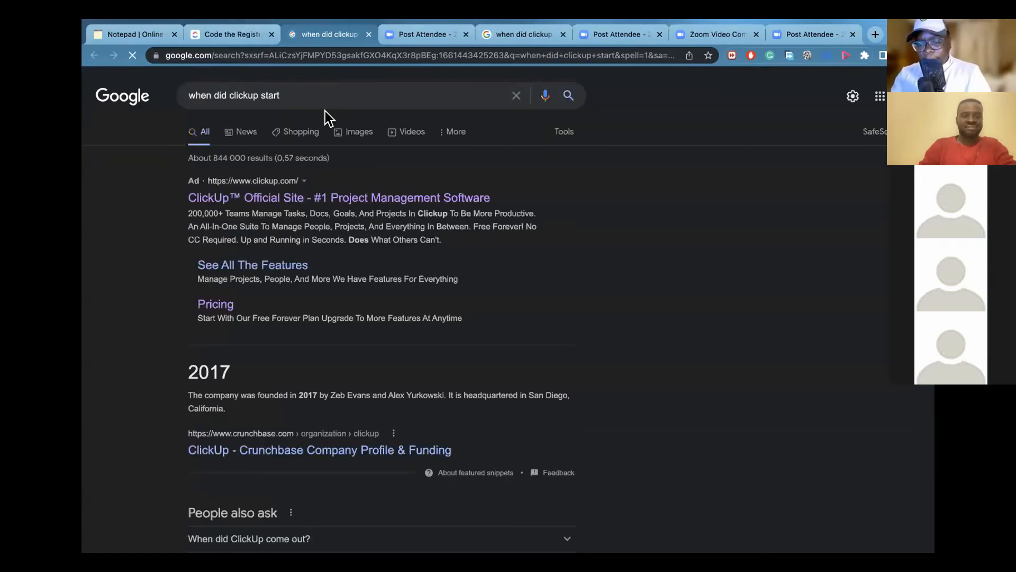
{"action": "left_click", "coordinate": [369, 35]}
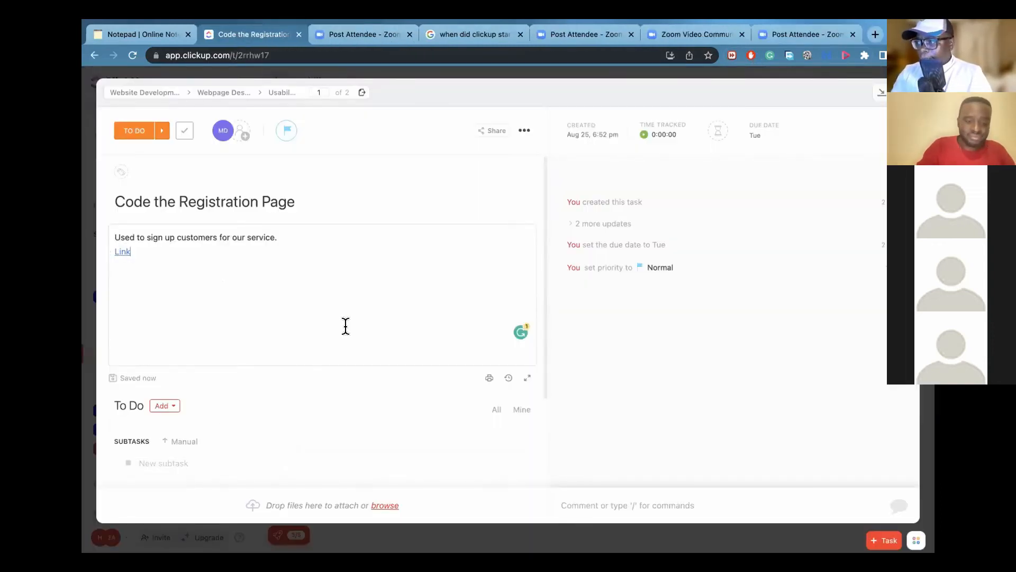
Examine the task's subtask, checklist, relationship and attachment sections and the Toggl time-tracking sync option.
{"action": "scroll", "coordinate": [346, 325], "scroll_direction": "down", "scroll_amount": 4}
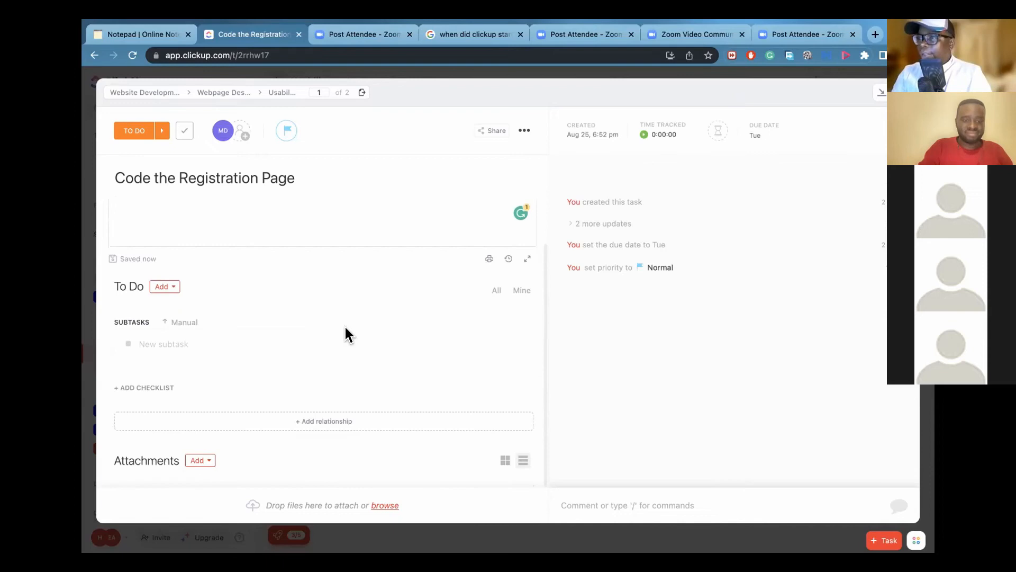
{"action": "scroll", "coordinate": [345, 328], "scroll_direction": "up", "scroll_amount": 3}
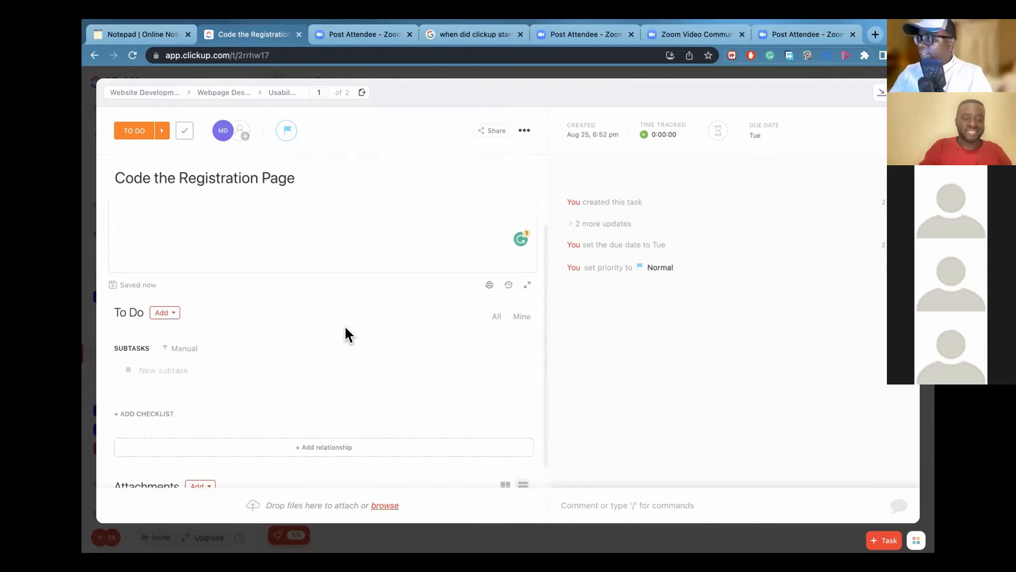
{"action": "scroll", "coordinate": [345, 329], "scroll_direction": "up", "scroll_amount": 1}
{"action": "scroll", "coordinate": [346, 326], "scroll_direction": "up", "scroll_amount": 1}
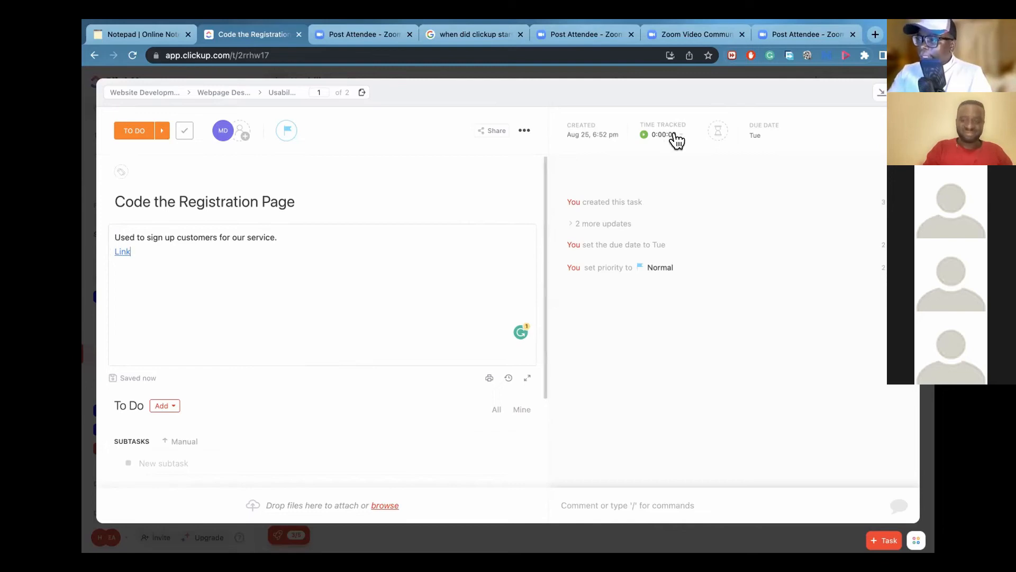
{"action": "left_click", "coordinate": [721, 133]}
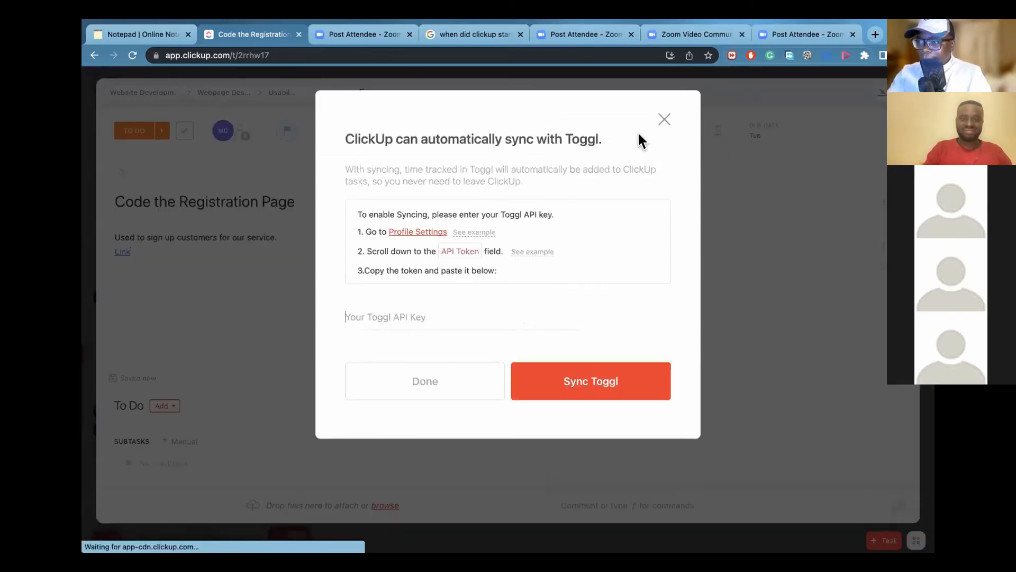
{"action": "left_click", "coordinate": [664, 119]}
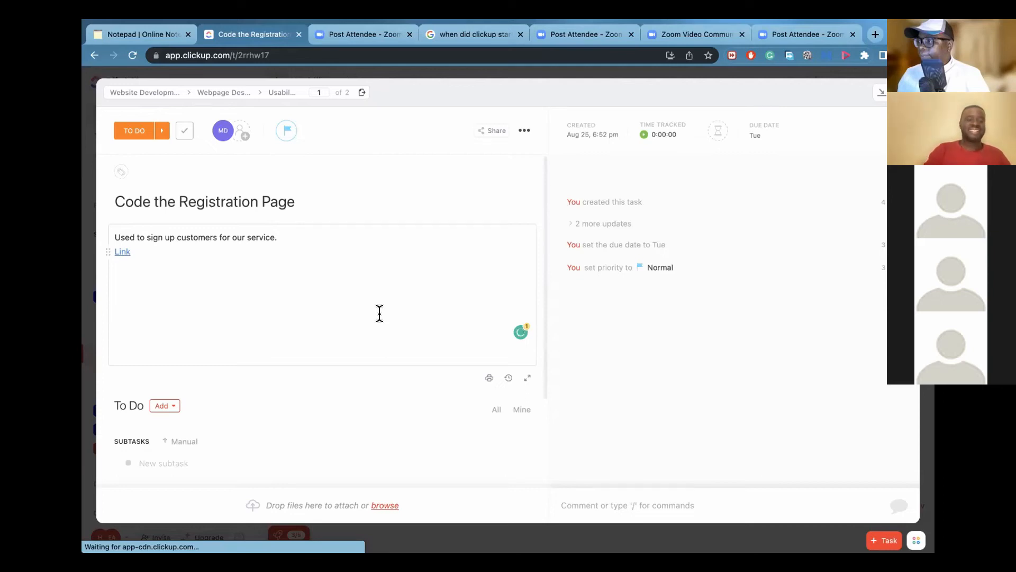
{"action": "scroll", "coordinate": [380, 313], "scroll_direction": "down", "scroll_amount": 2}
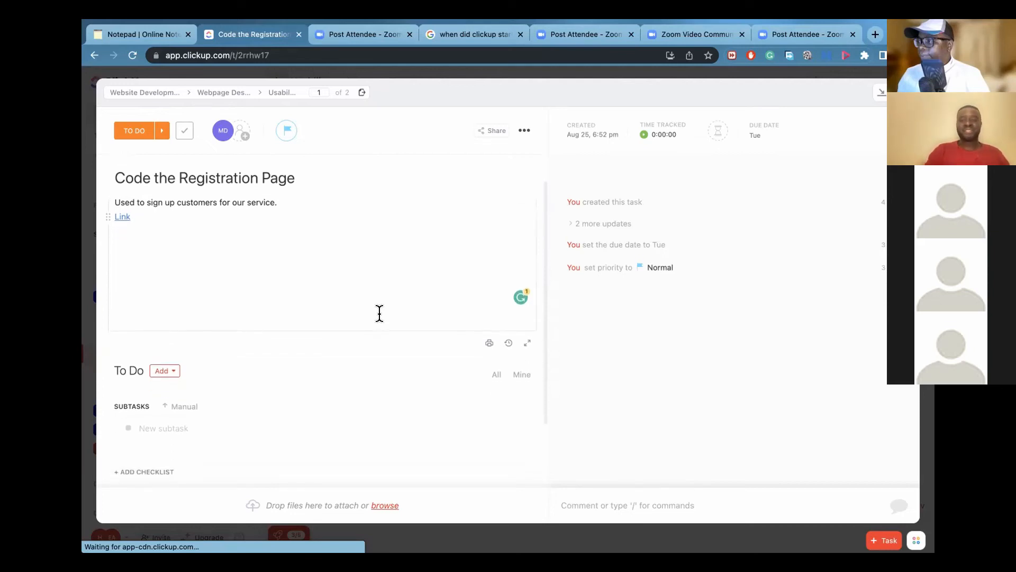
{"action": "scroll", "coordinate": [380, 313], "scroll_direction": "up", "scroll_amount": 2}
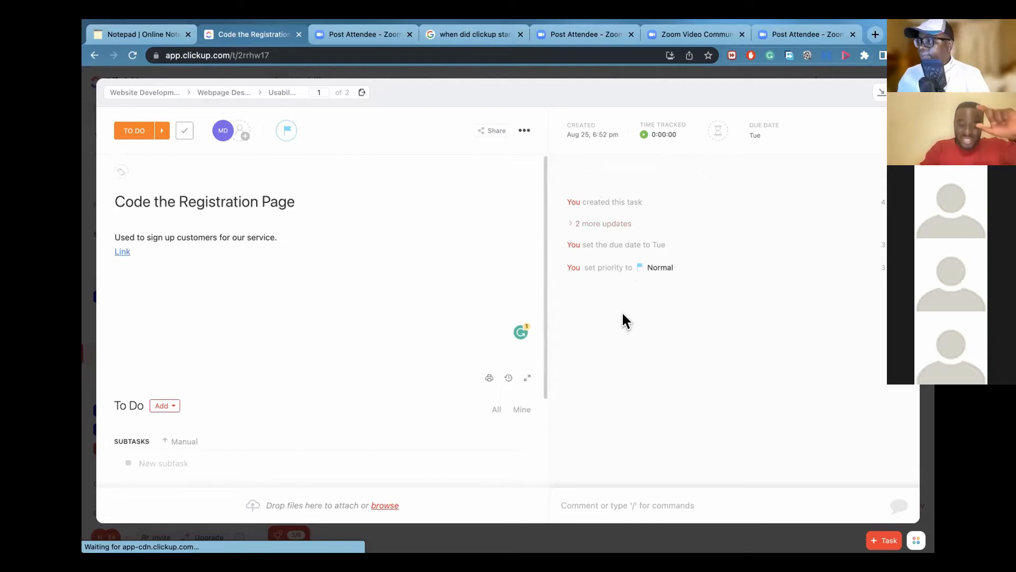
{"action": "left_click", "coordinate": [304, 238]}
{"action": "type", "text": "\\\\"}
{"action": "left_click", "coordinate": [296, 294]}
{"action": "left_click", "coordinate": [297, 240]}
{"action": "key", "text": "BackSpace"}
{"action": "key", "text": "BackSpace"}
{"action": "key", "text": "BackSpace"}
{"action": "key", "text": "BackSpace"}
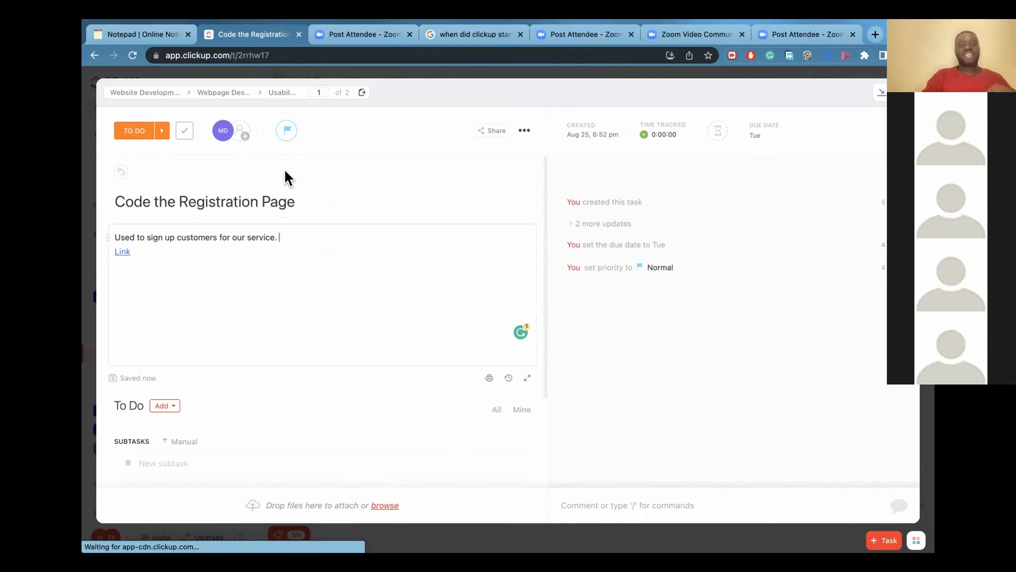
{"action": "left_click", "coordinate": [241, 132]}
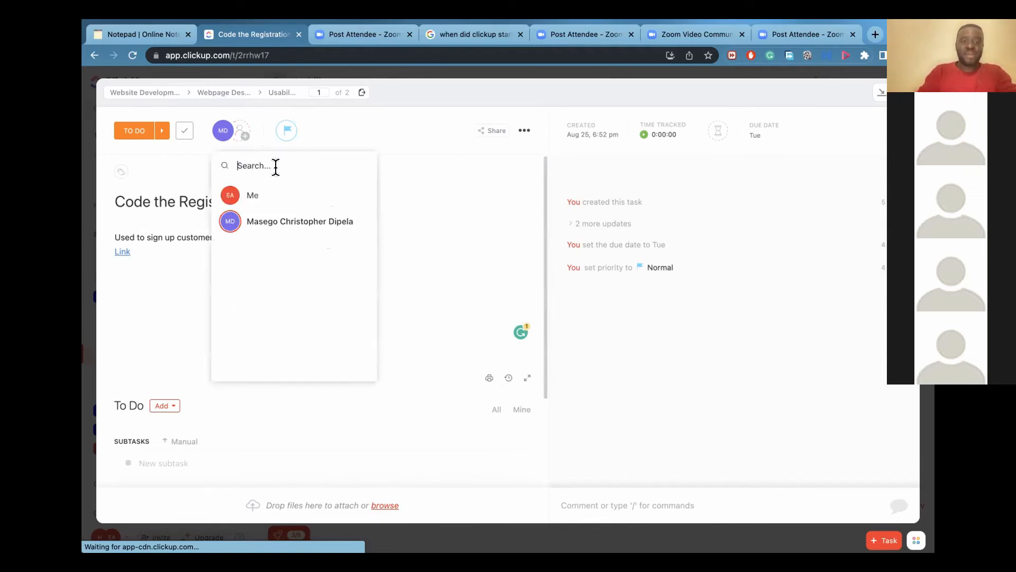
{"action": "left_click", "coordinate": [440, 290]}
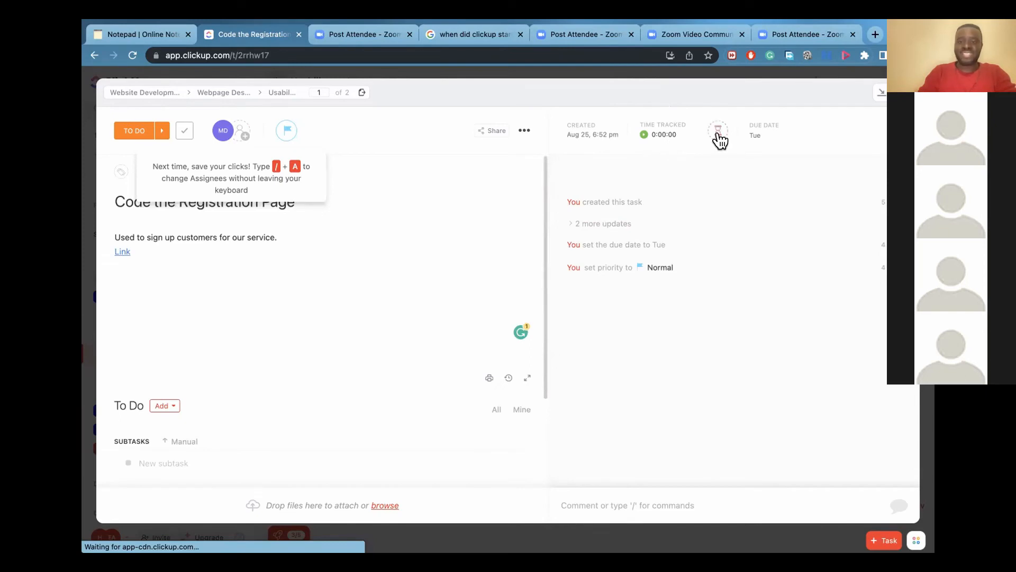
Start and stop the time tracker on the Code the Registration Page task and set its time estimate to 1 hour.
{"action": "left_click", "coordinate": [644, 134]}
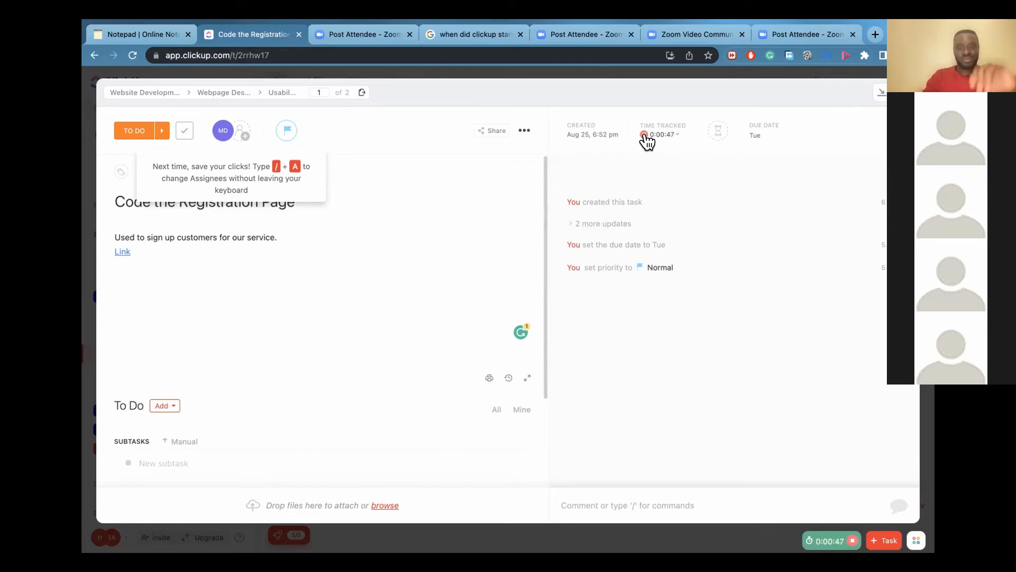
{"action": "left_click", "coordinate": [644, 135]}
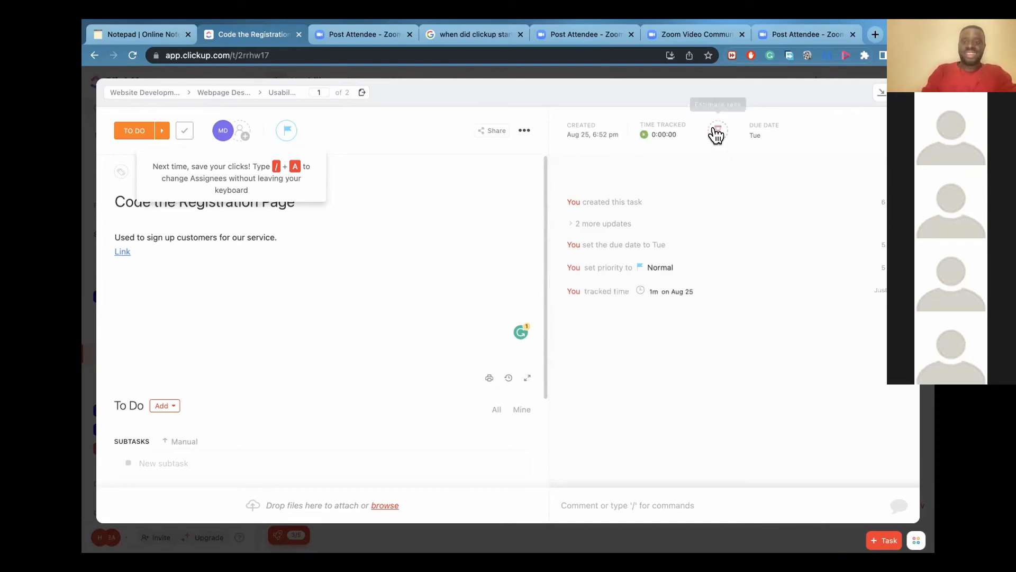
{"action": "left_click", "coordinate": [716, 130]}
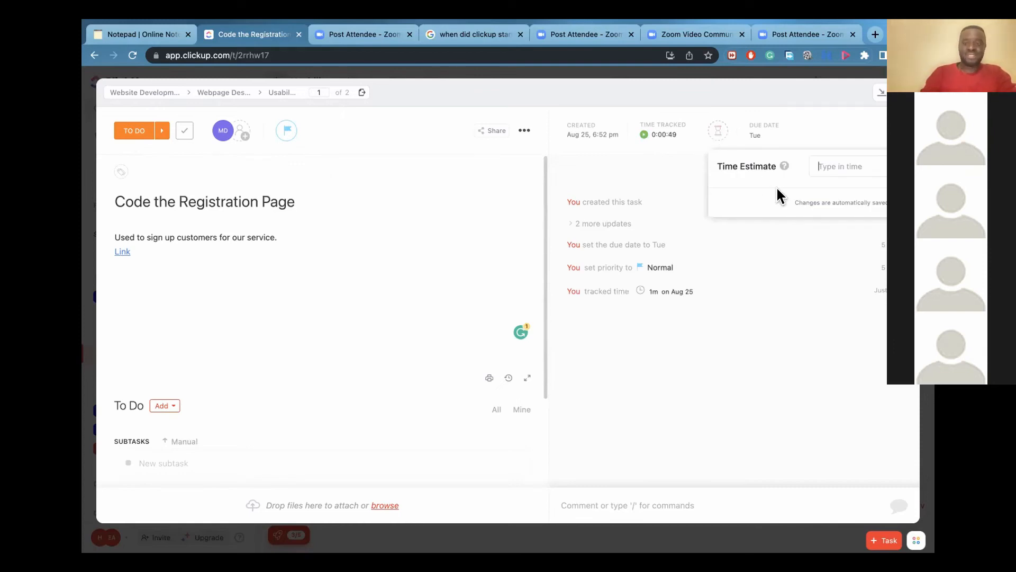
{"action": "type", "text": "1h"}
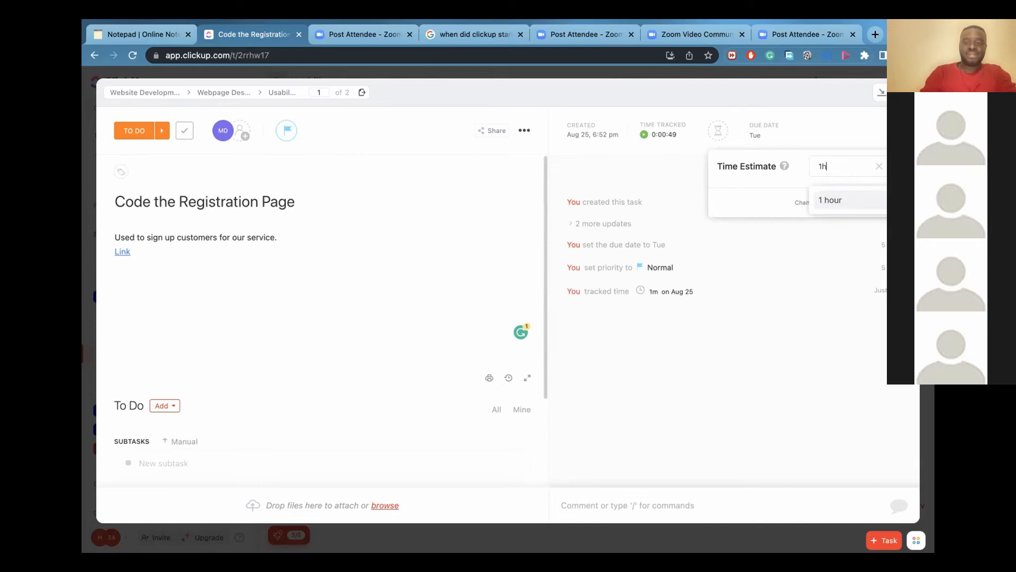
{"action": "left_click", "coordinate": [859, 206]}
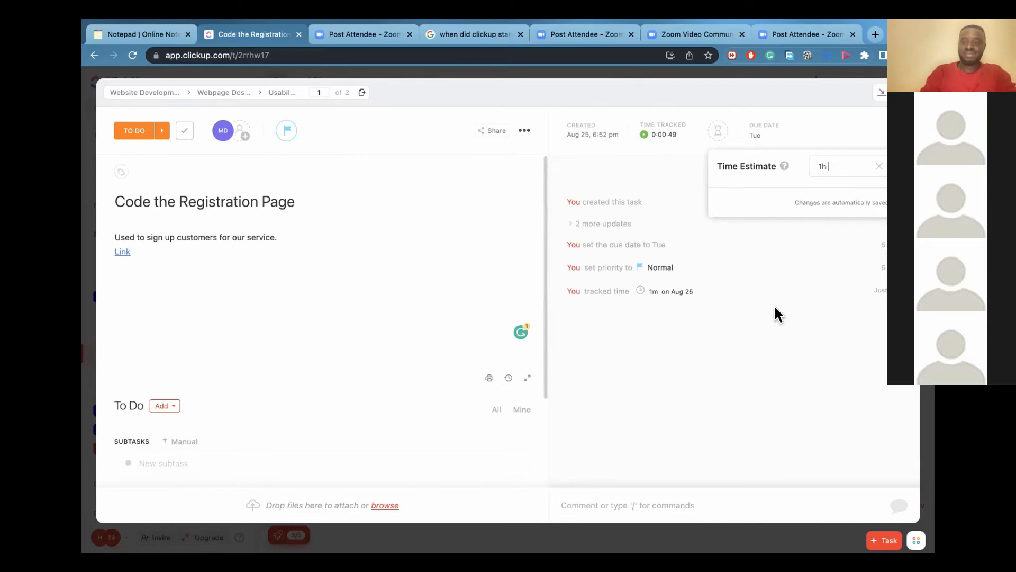
{"action": "left_click", "coordinate": [828, 316]}
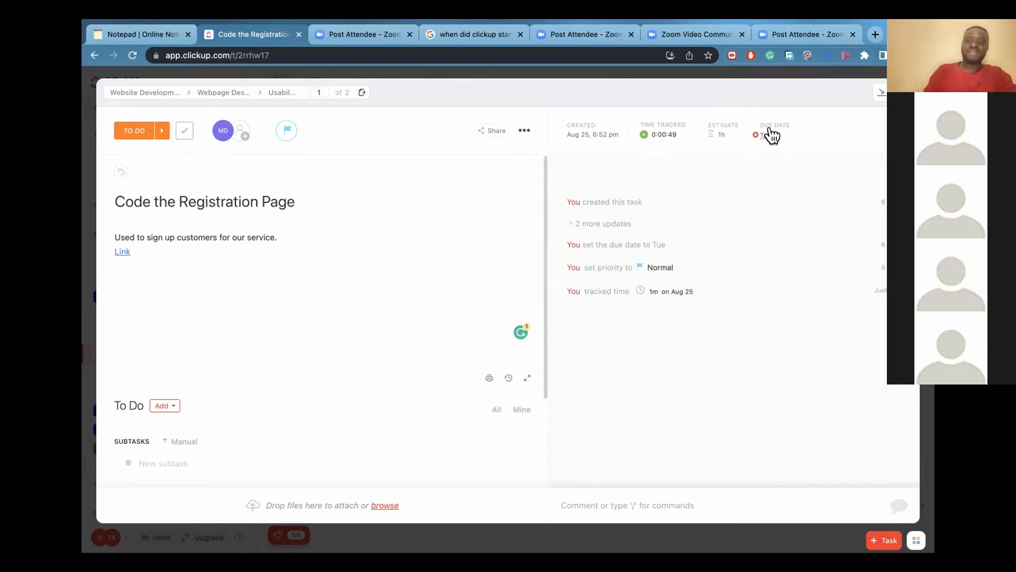
{"action": "scroll", "coordinate": [268, 233], "scroll_direction": "down", "scroll_amount": 3}
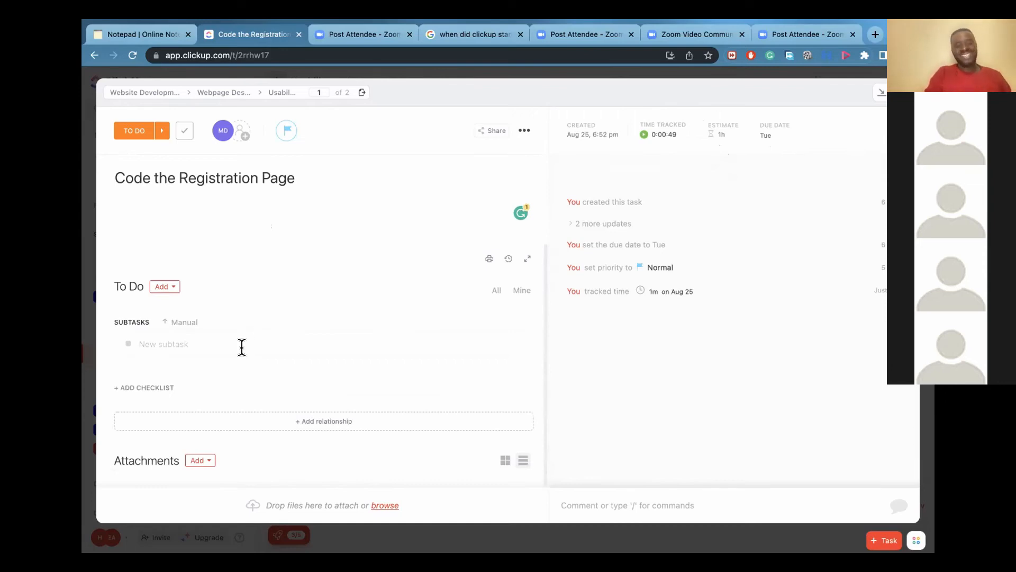
{"action": "scroll", "coordinate": [309, 227], "scroll_direction": "up", "scroll_amount": 3}
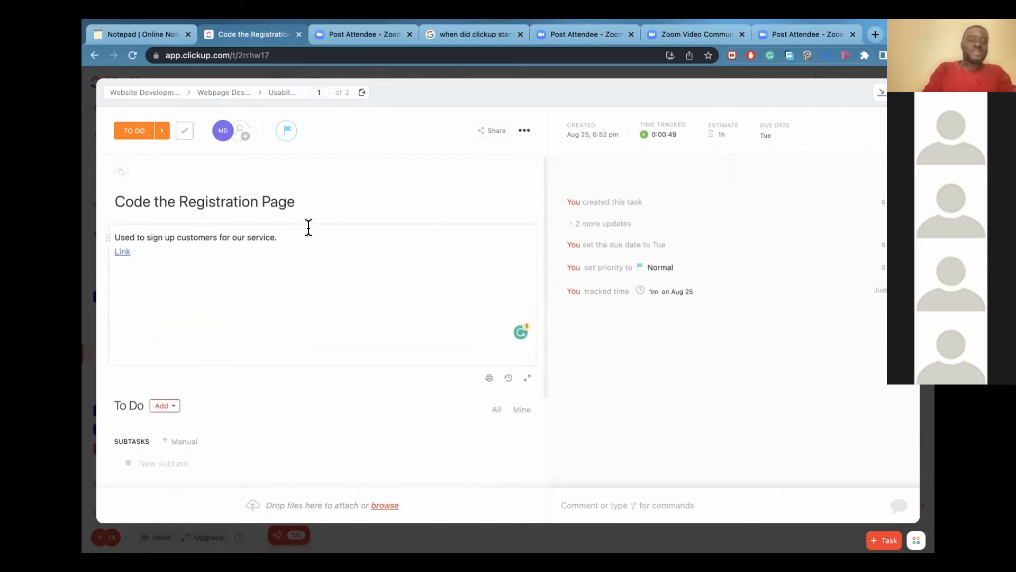
Add a subtask named "Register validation" to the Code the Registration Page task.
{"action": "scroll", "coordinate": [309, 228], "scroll_direction": "down", "scroll_amount": 3}
{"action": "left_click", "coordinate": [221, 344]}
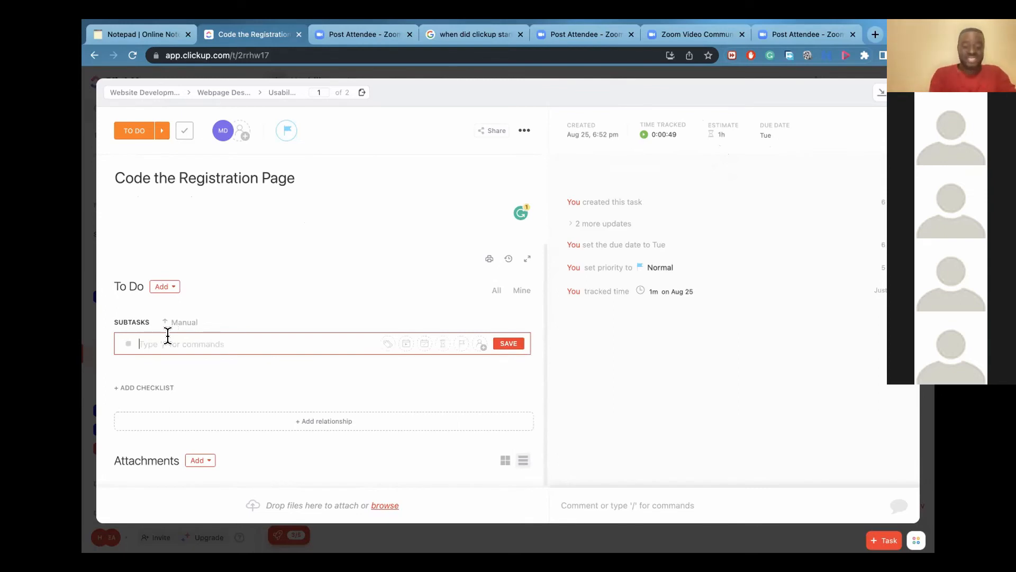
{"action": "type", "text": "Register"}
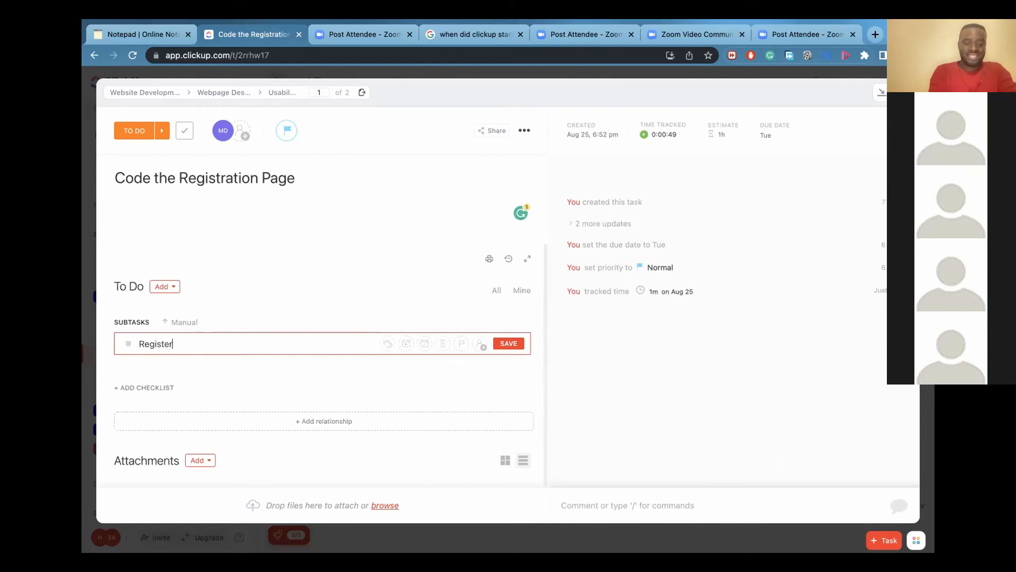
{"action": "type", "text": " validation"}
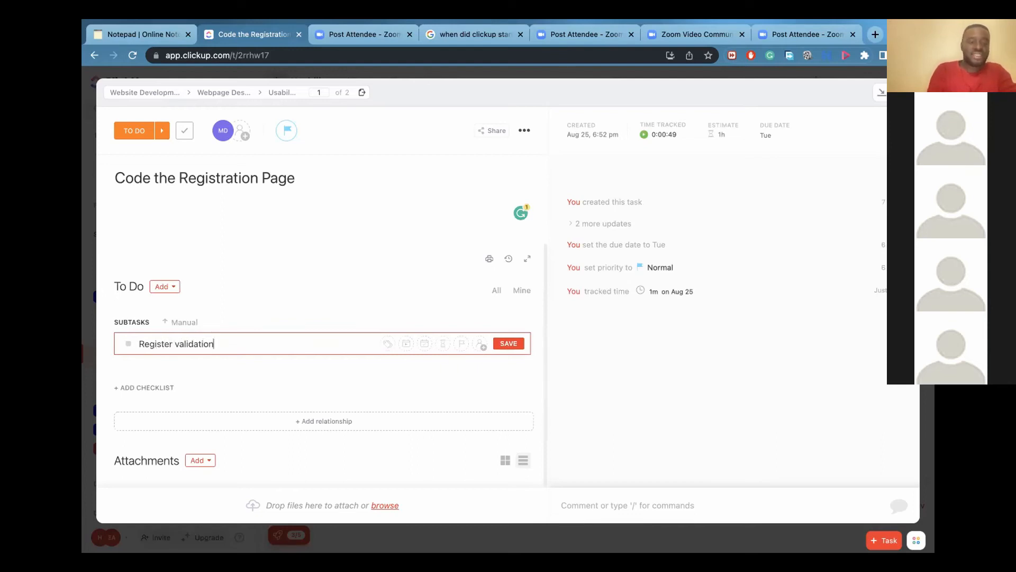
{"action": "left_click", "coordinate": [507, 343]}
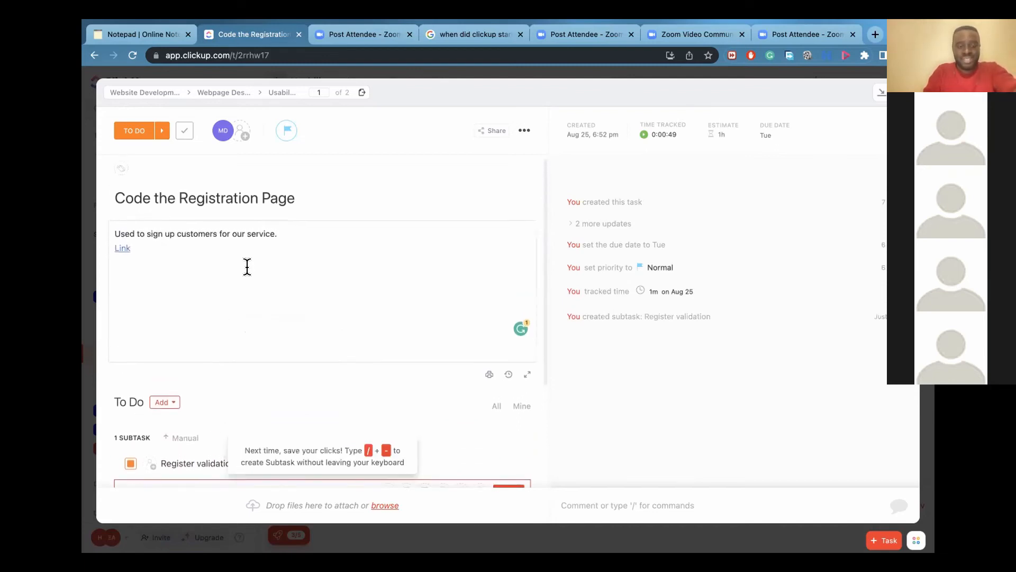
Add a second subtask named "Link it to database" to the Code the Registration Page task.
{"action": "scroll", "coordinate": [247, 266], "scroll_direction": "down", "scroll_amount": 3}
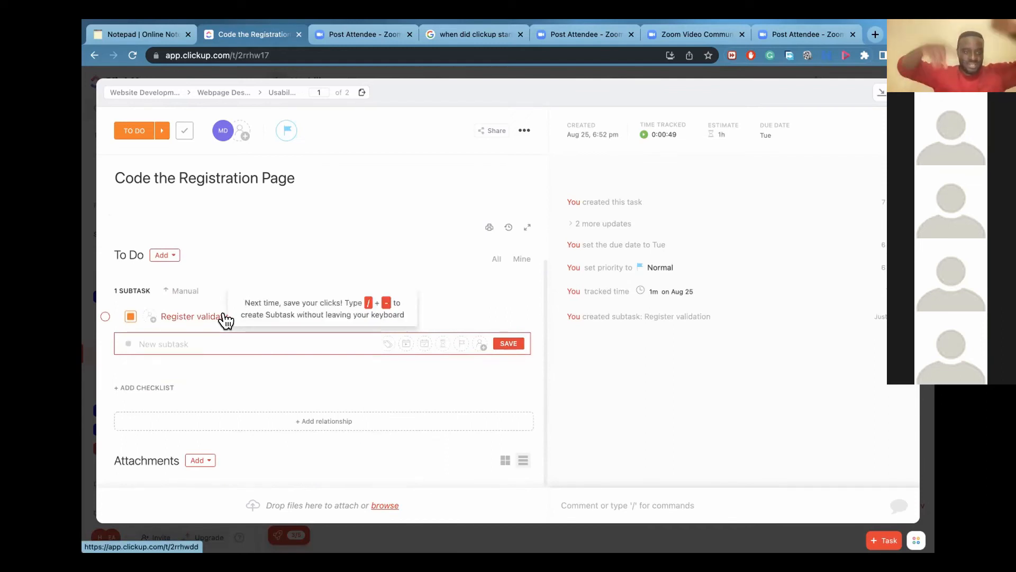
{"action": "left_click", "coordinate": [184, 336]}
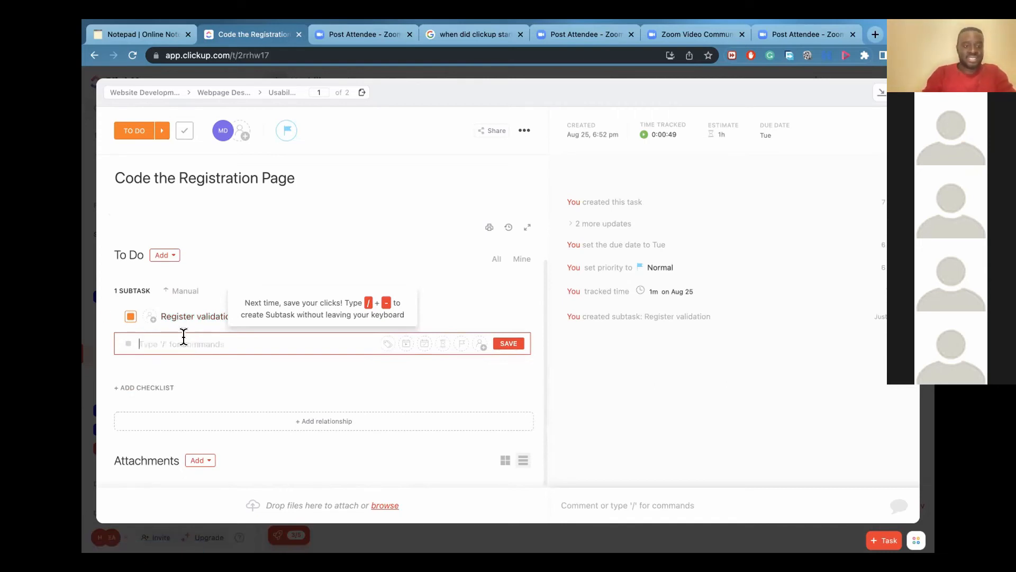
{"action": "type", "text": "Link it to datab"}
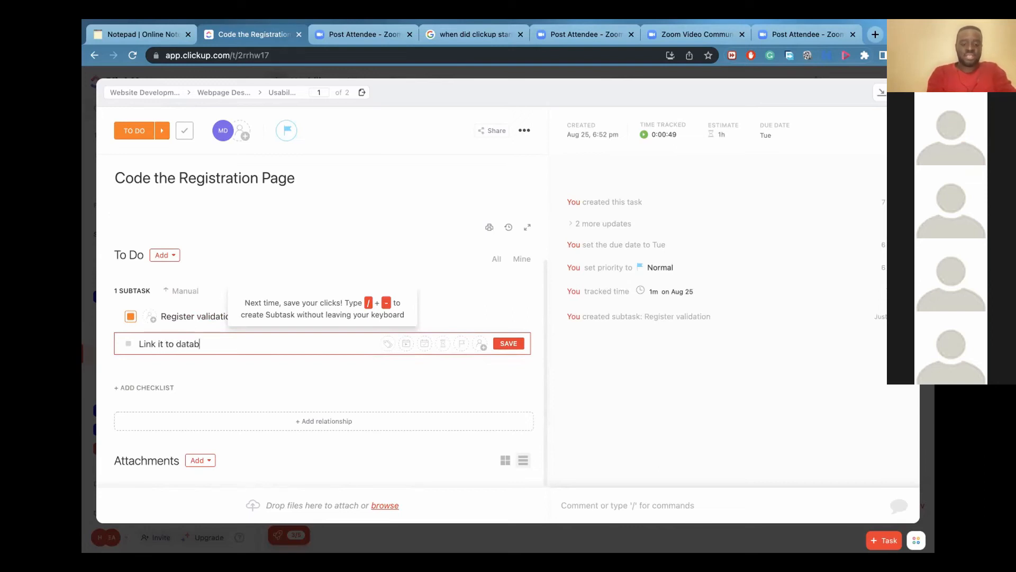
{"action": "type", "text": "ase"}
{"action": "left_click", "coordinate": [505, 343]}
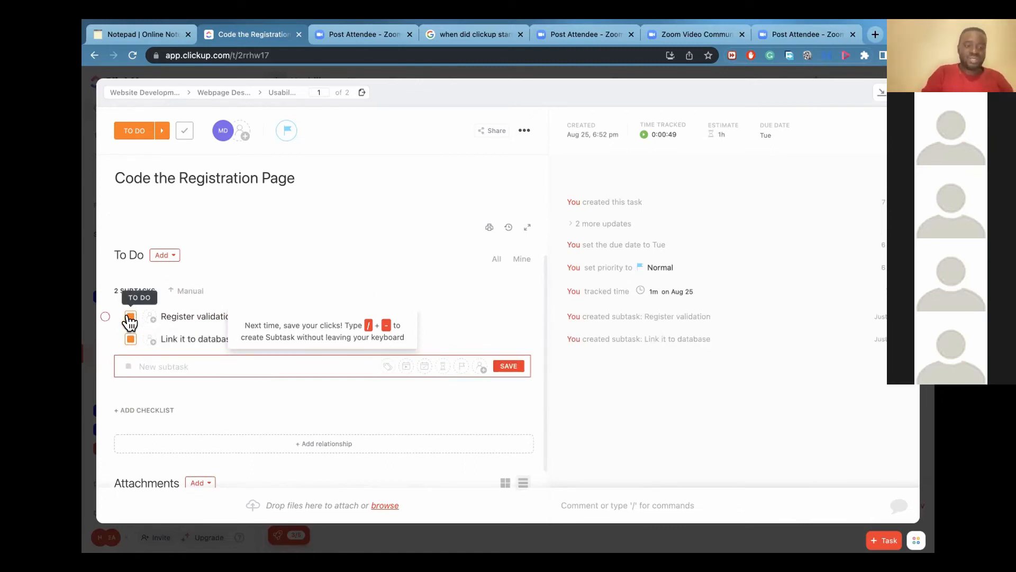
Assign both the Register validation and Link it to database subtasks to the other workspace member.
{"action": "left_click", "coordinate": [152, 318]}
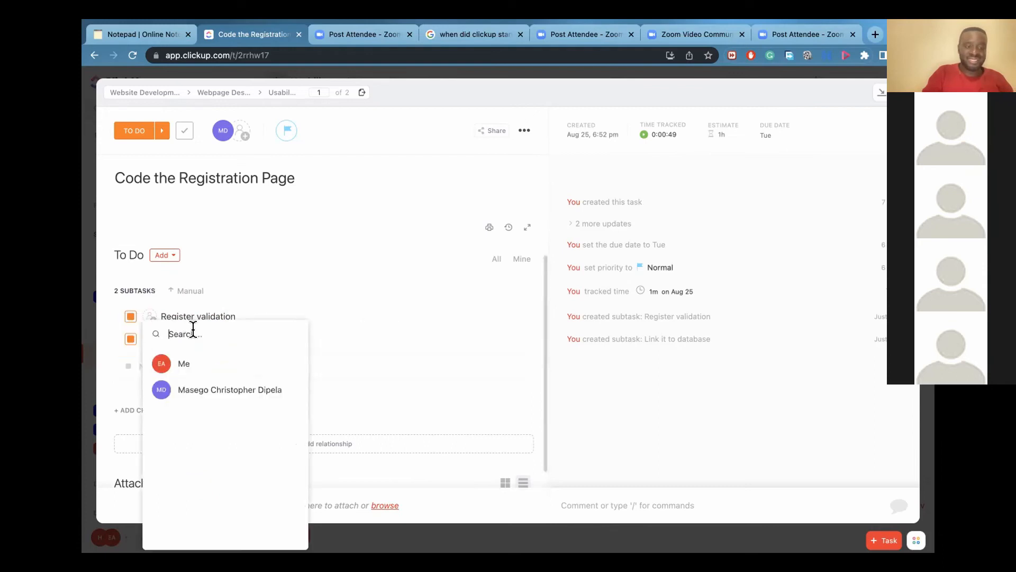
{"action": "left_click", "coordinate": [191, 388]}
{"action": "left_click", "coordinate": [150, 340]}
{"action": "left_click", "coordinate": [200, 388]}
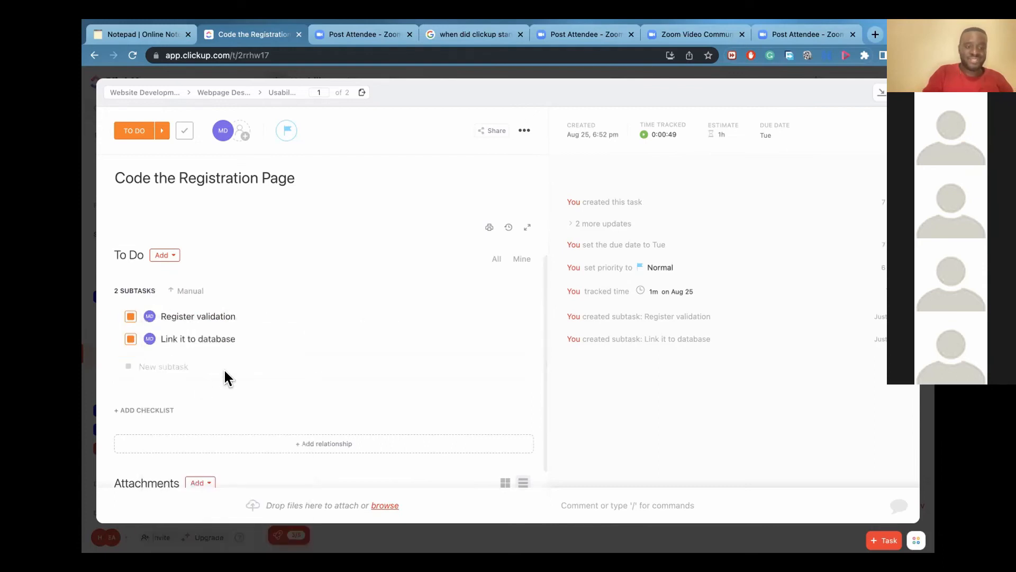
Open the Register validation subtask and add a checklist with the item "Validate", assigned to the other workspace member.
{"action": "left_click", "coordinate": [212, 316]}
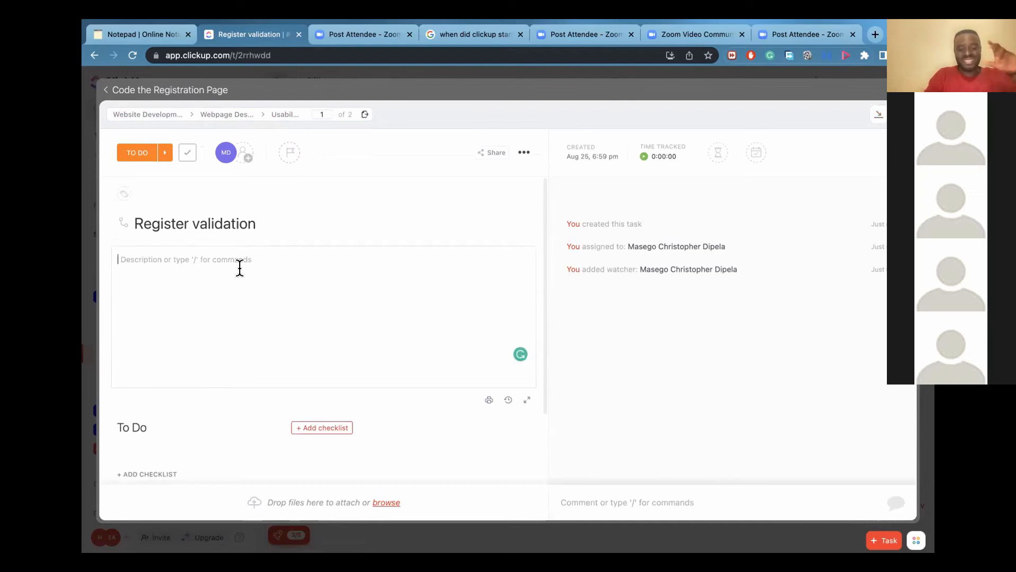
{"action": "scroll", "coordinate": [240, 268], "scroll_direction": "down", "scroll_amount": 3}
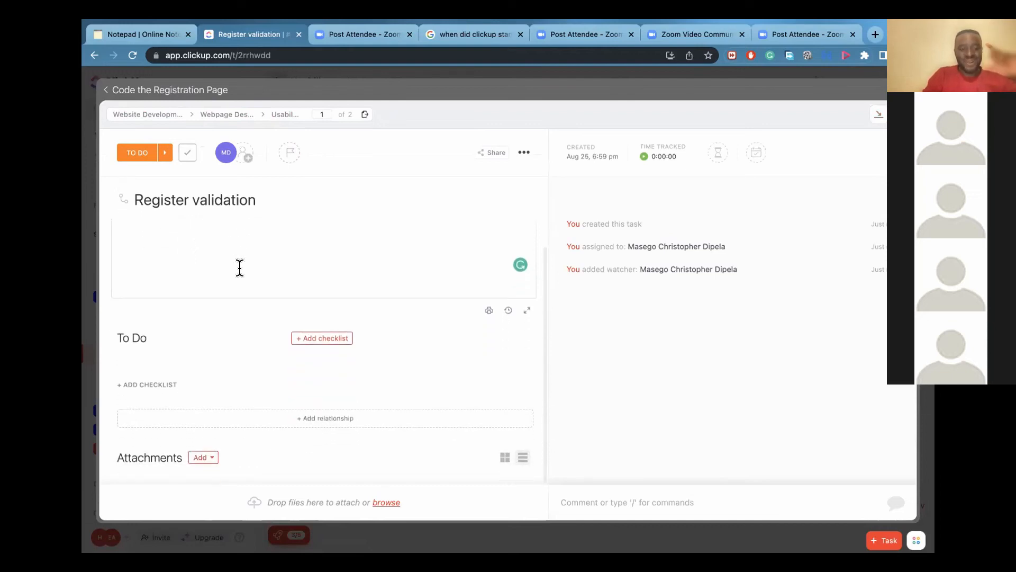
{"action": "left_click", "coordinate": [323, 337]}
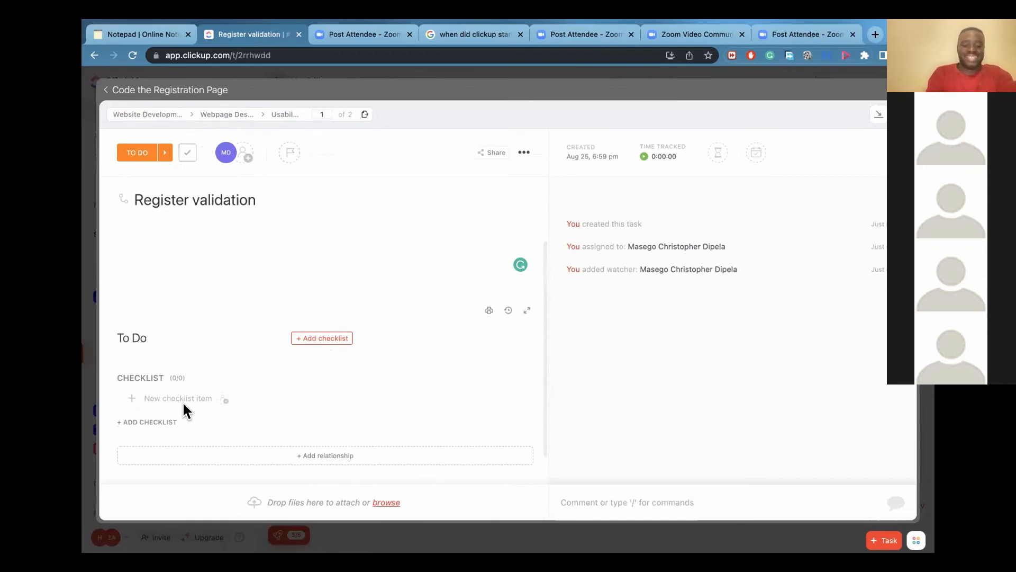
{"action": "type", "text": "V"}
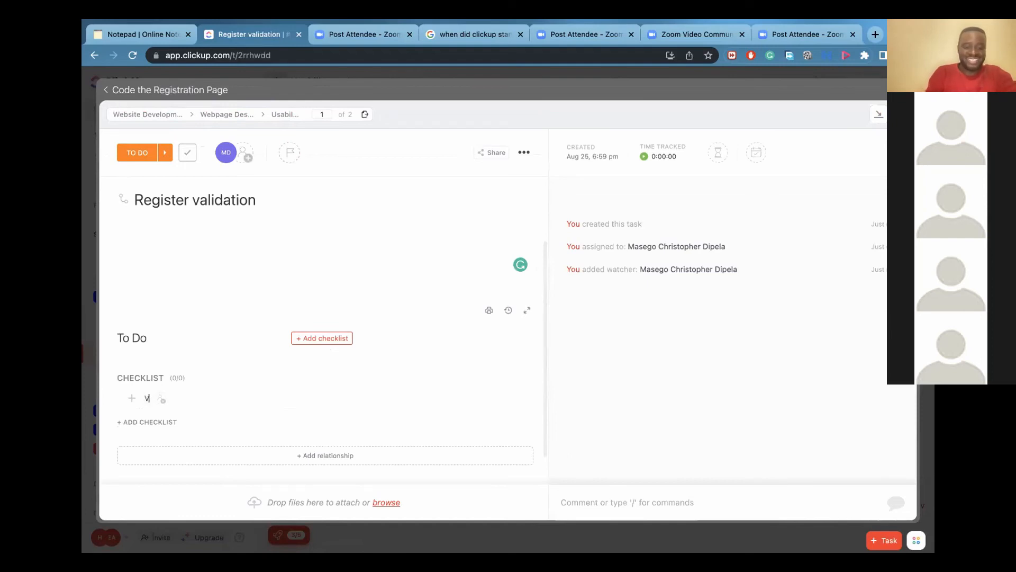
{"action": "type", "text": "alidate"}
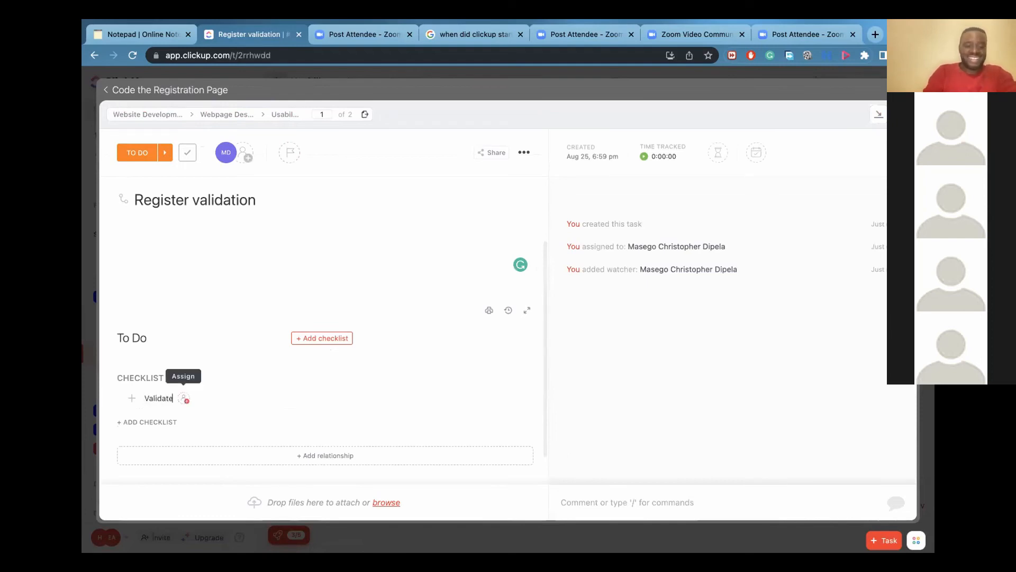
{"action": "left_click", "coordinate": [184, 399]}
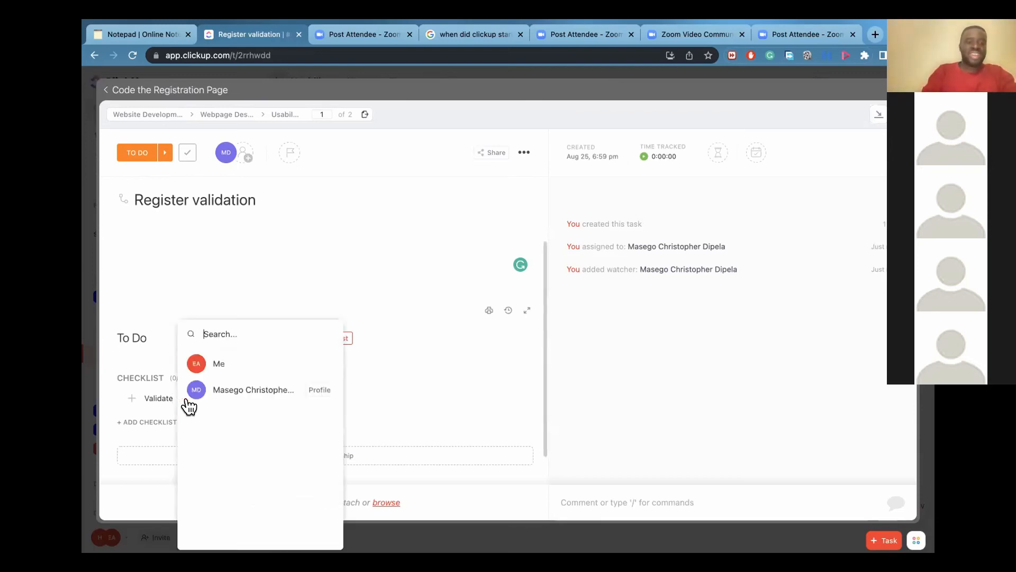
{"action": "left_click", "coordinate": [247, 390]}
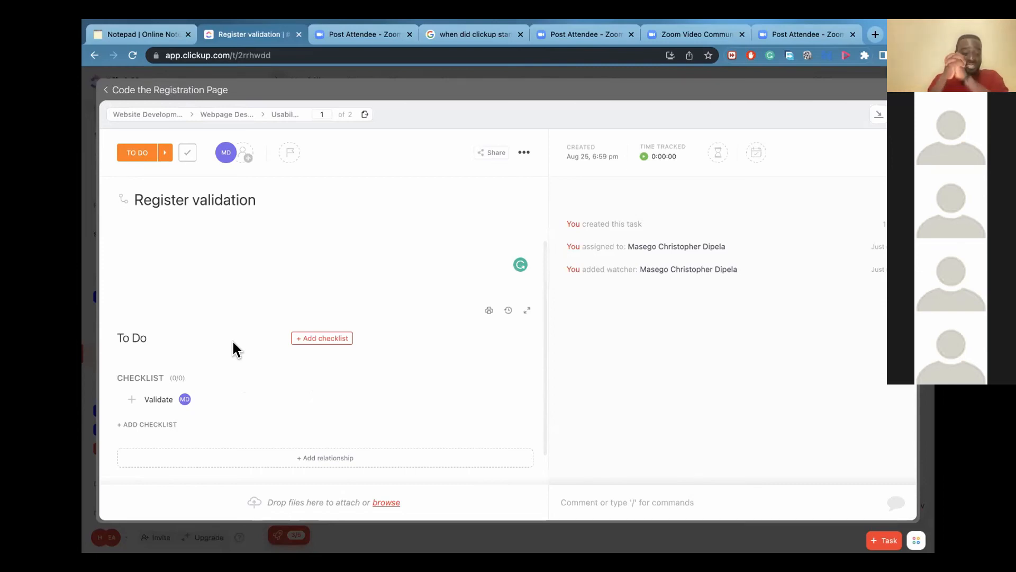
Return to the Webpage Design folder's list and review the Code the Registration Page task with its subtasks.
{"action": "left_click", "coordinate": [227, 115]}
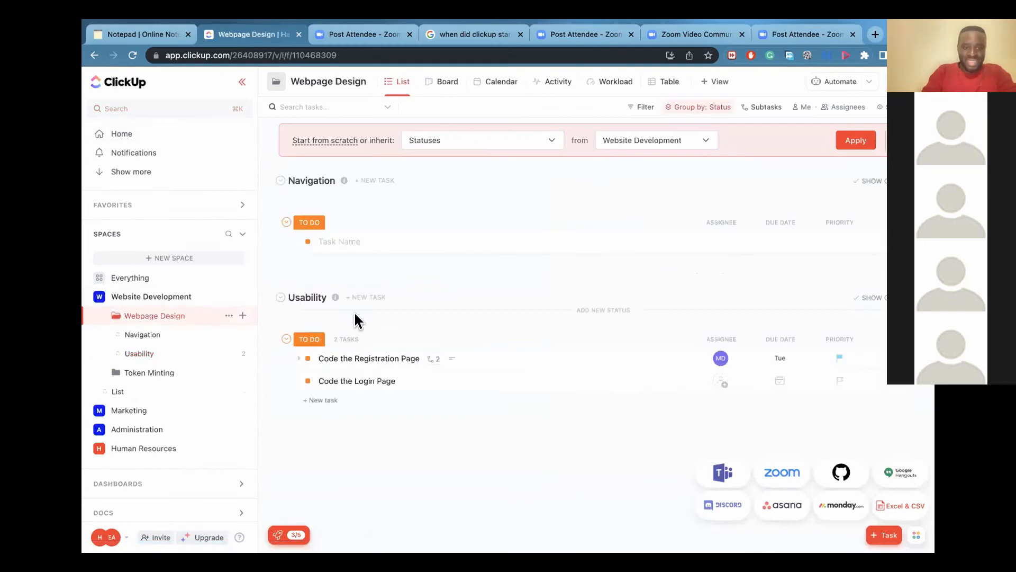
{"action": "left_click", "coordinate": [367, 362]}
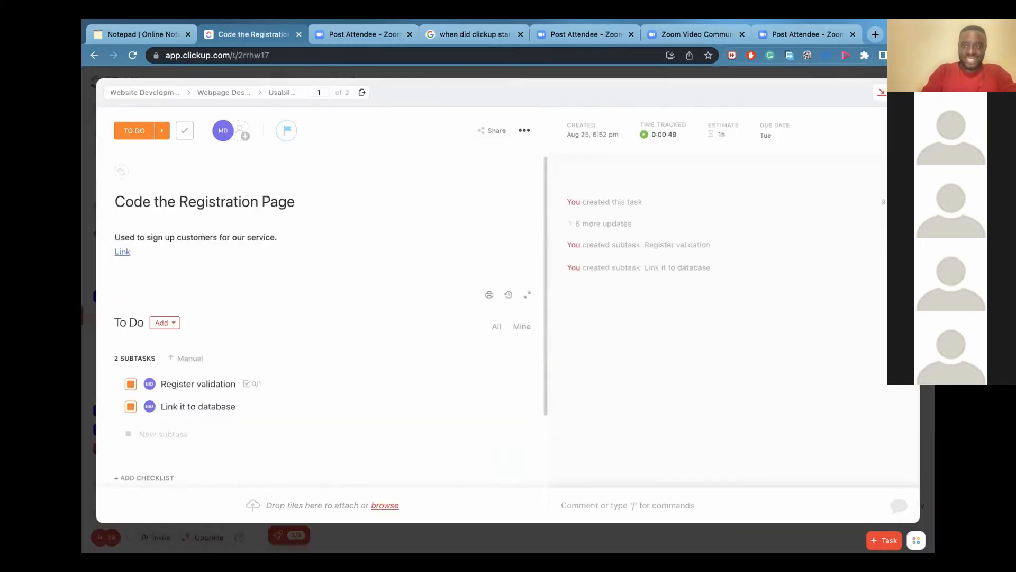
{"action": "left_click", "coordinate": [904, 92]}
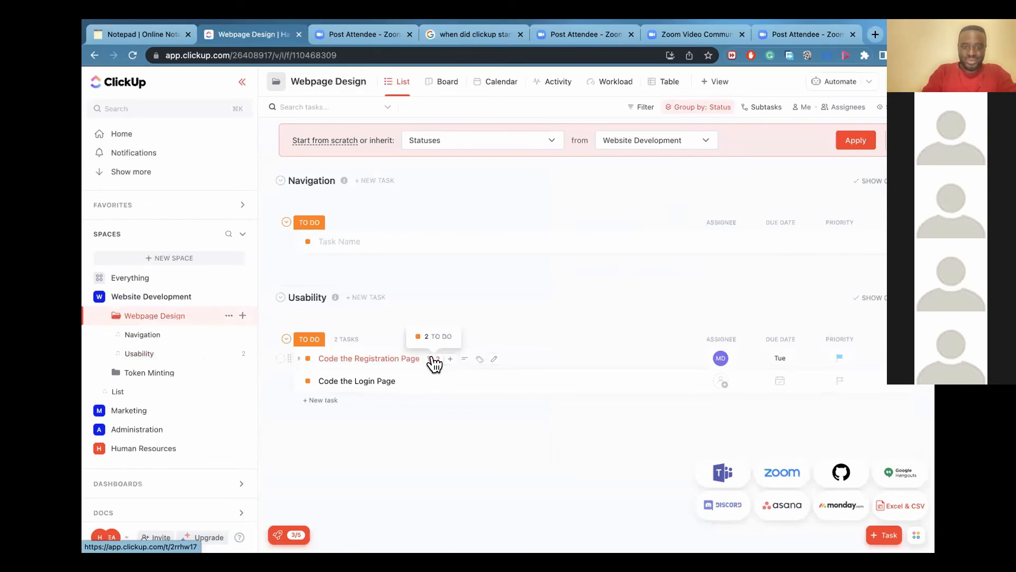
{"action": "left_click", "coordinate": [403, 360]}
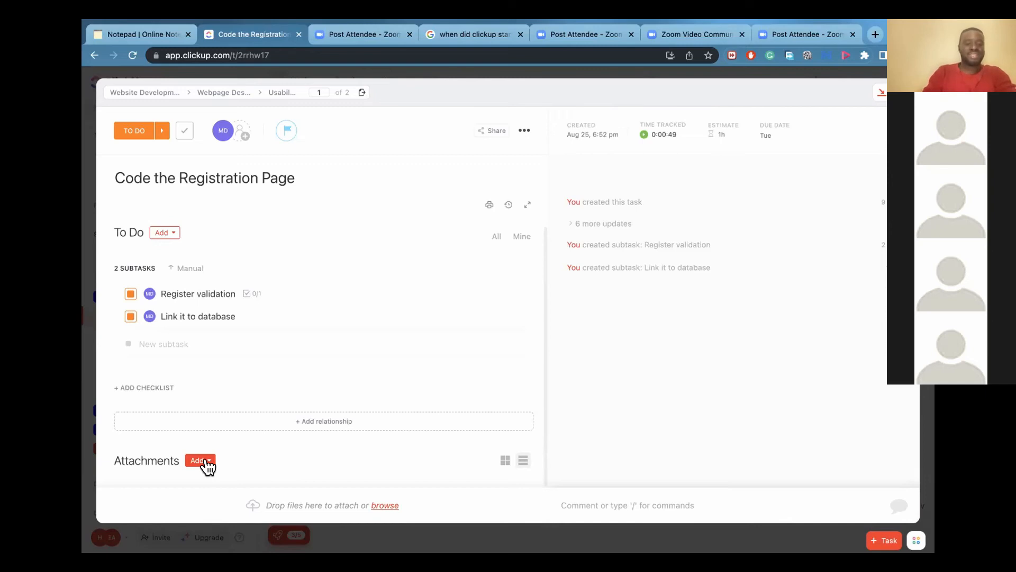
{"action": "scroll", "coordinate": [207, 466], "scroll_direction": "up", "scroll_amount": 2}
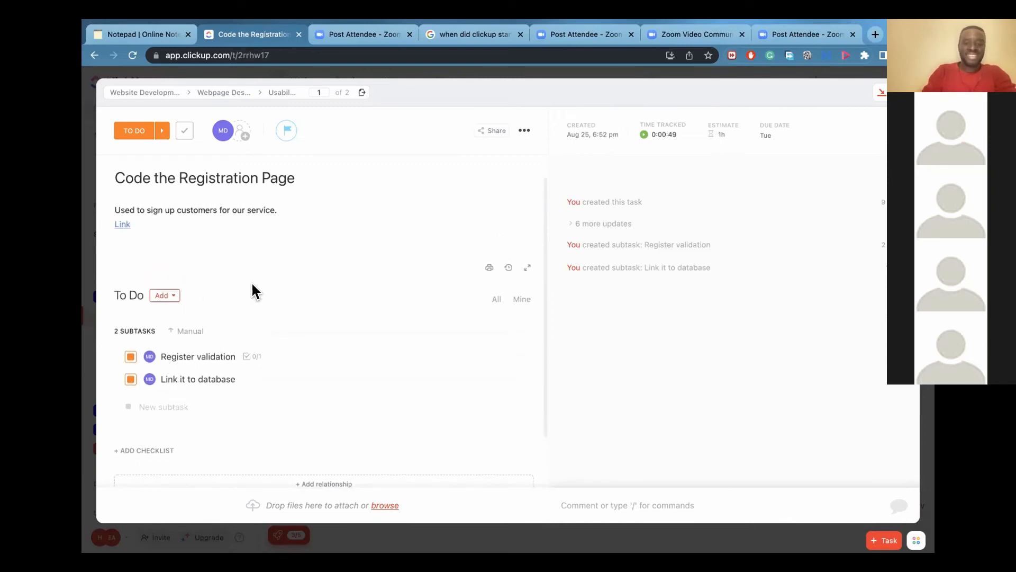
{"action": "scroll", "coordinate": [251, 289], "scroll_direction": "up", "scroll_amount": 1}
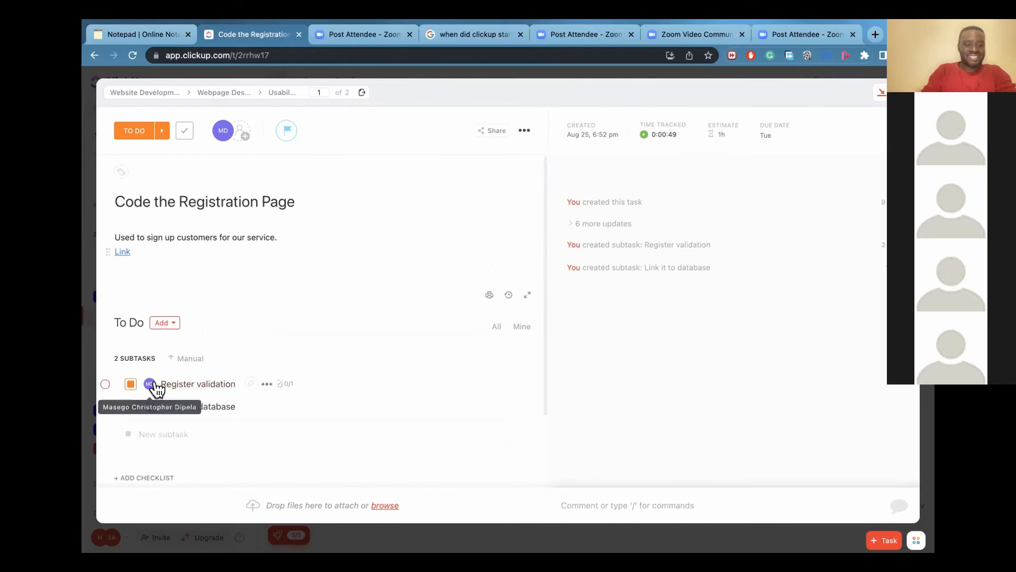
Set the status of the Register validation and Link it to database subtasks to In Progress.
{"action": "left_click", "coordinate": [180, 384]}
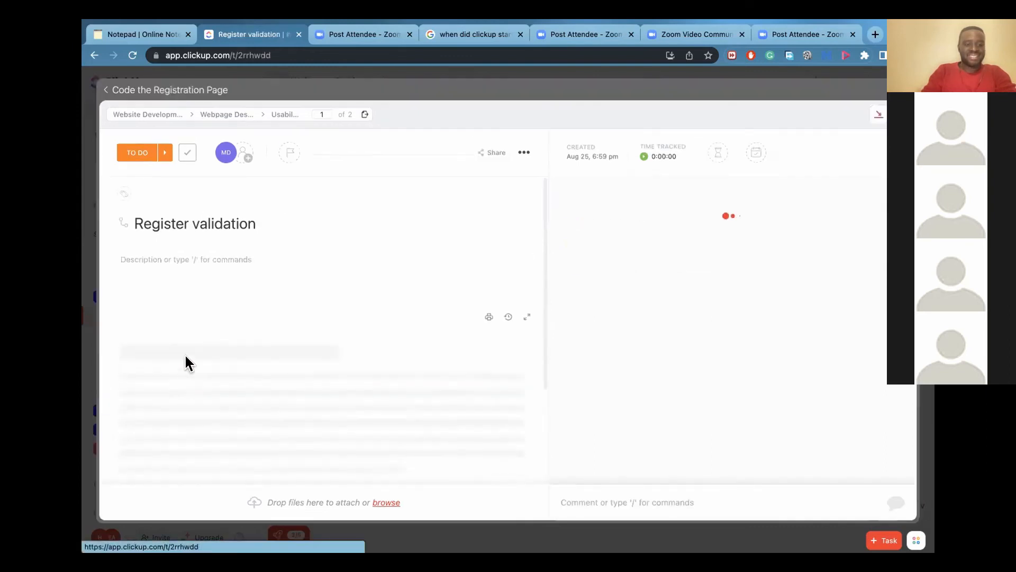
{"action": "left_click", "coordinate": [164, 154]}
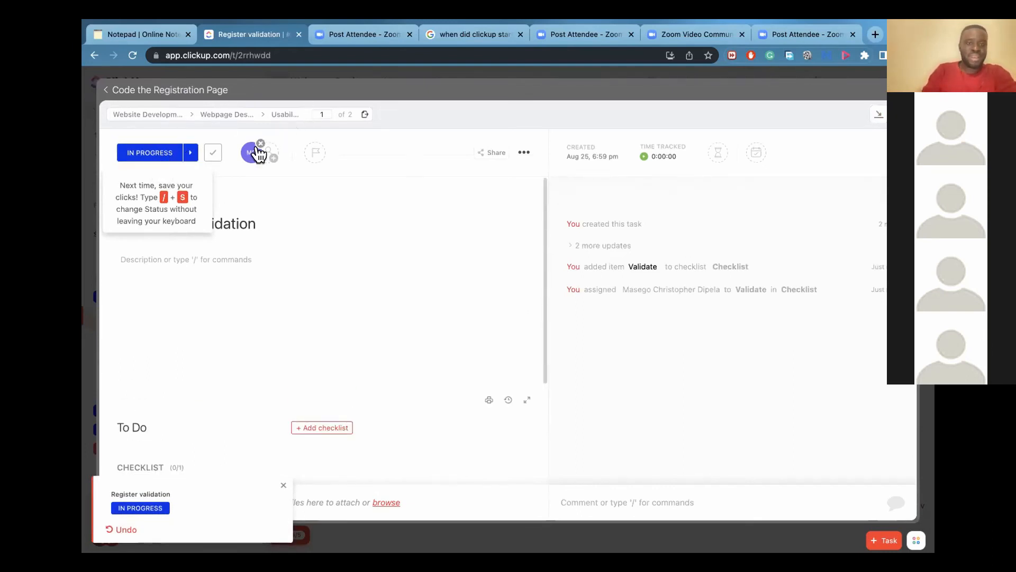
{"action": "left_click", "coordinate": [104, 90]}
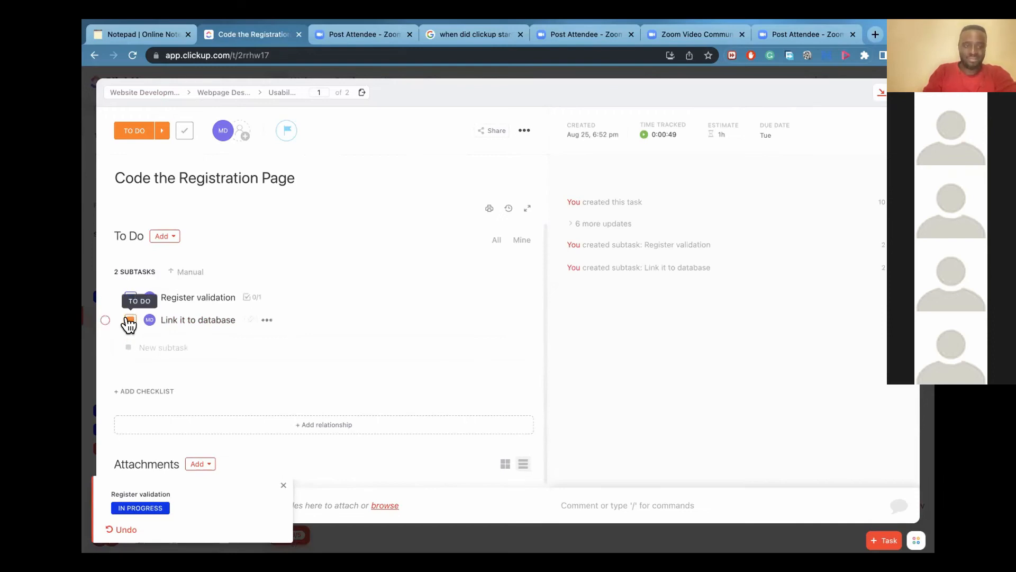
{"action": "left_click", "coordinate": [130, 320]}
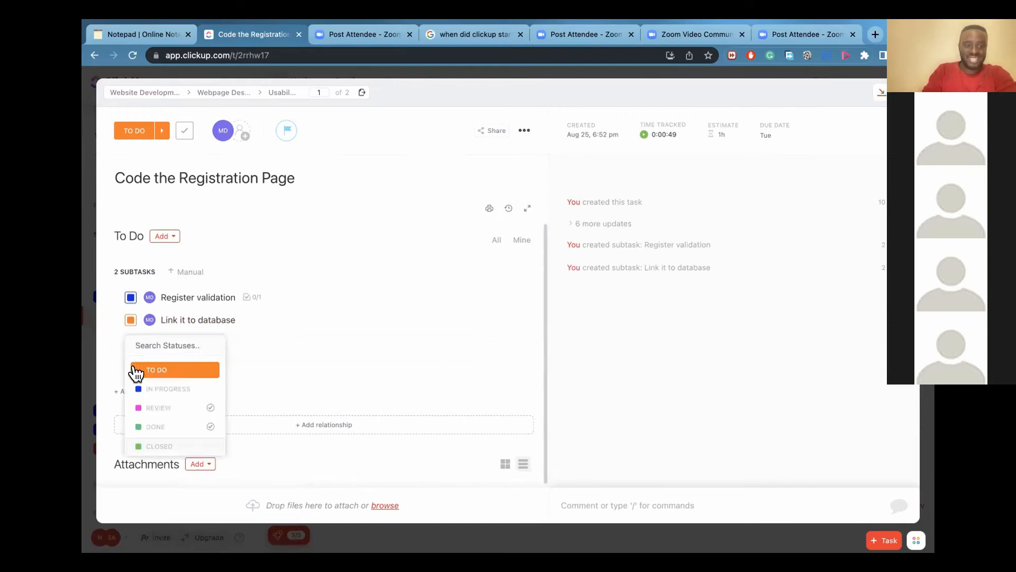
{"action": "left_click", "coordinate": [168, 389]}
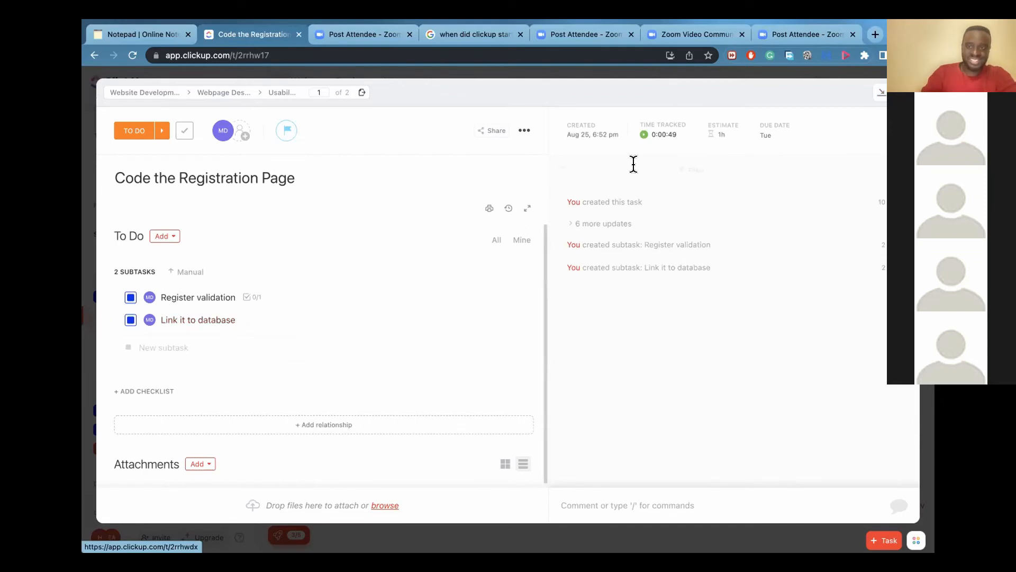
Set the Register validation subtask's status to Review and the Link it to database subtask's status to Done.
{"action": "left_click", "coordinate": [130, 298]}
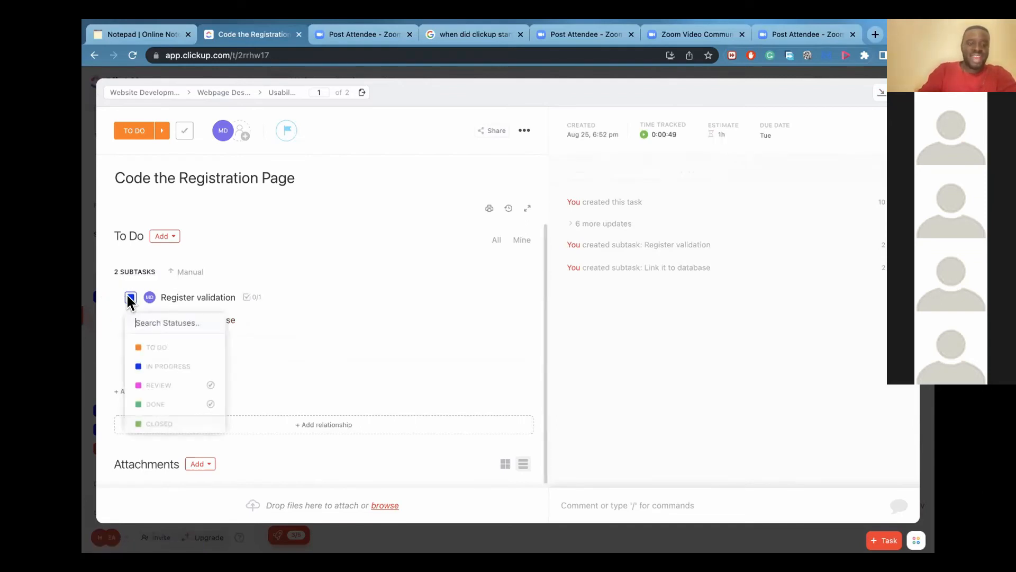
{"action": "left_click", "coordinate": [153, 385]}
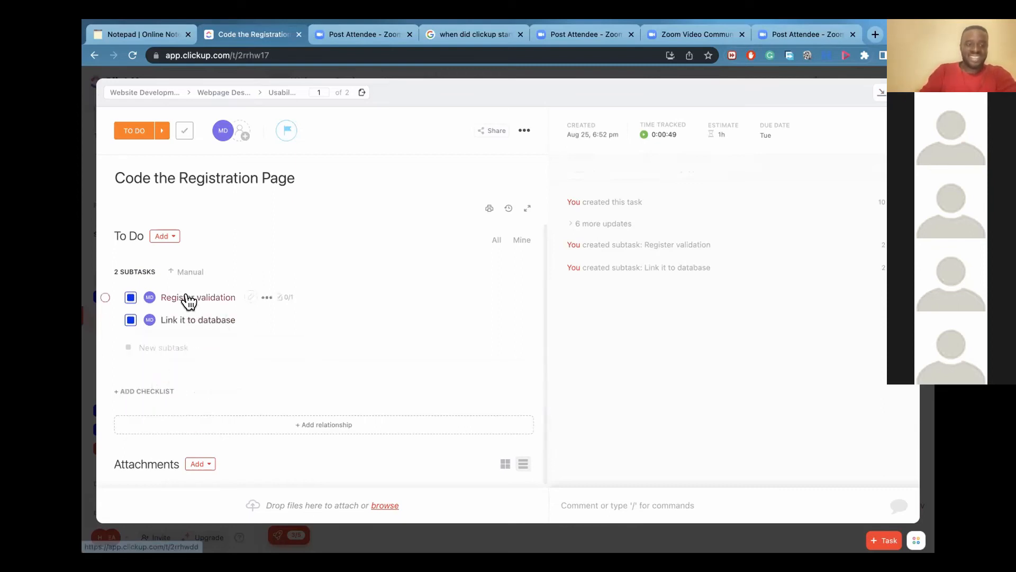
{"action": "left_click", "coordinate": [131, 320]}
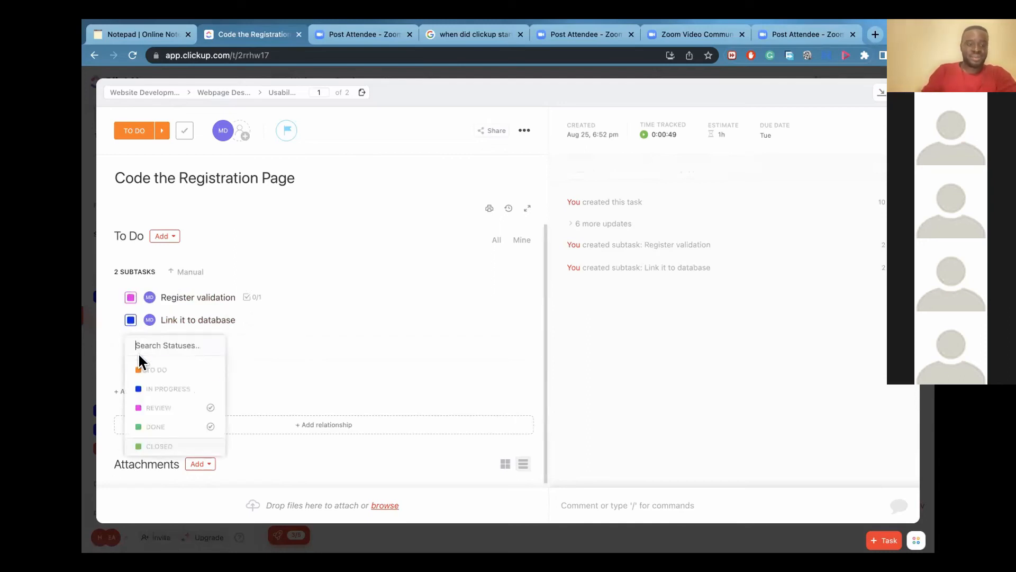
{"action": "left_click", "coordinate": [164, 431]}
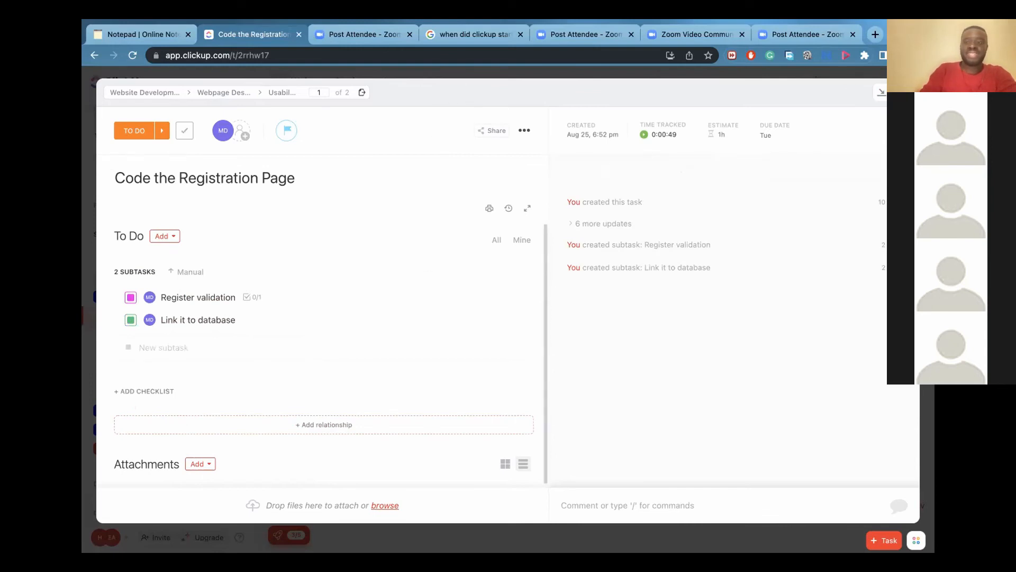
Close and reopen the Code the Registration Page task, and set its Register validation subtask's status to Done.
{"action": "left_click", "coordinate": [881, 93]}
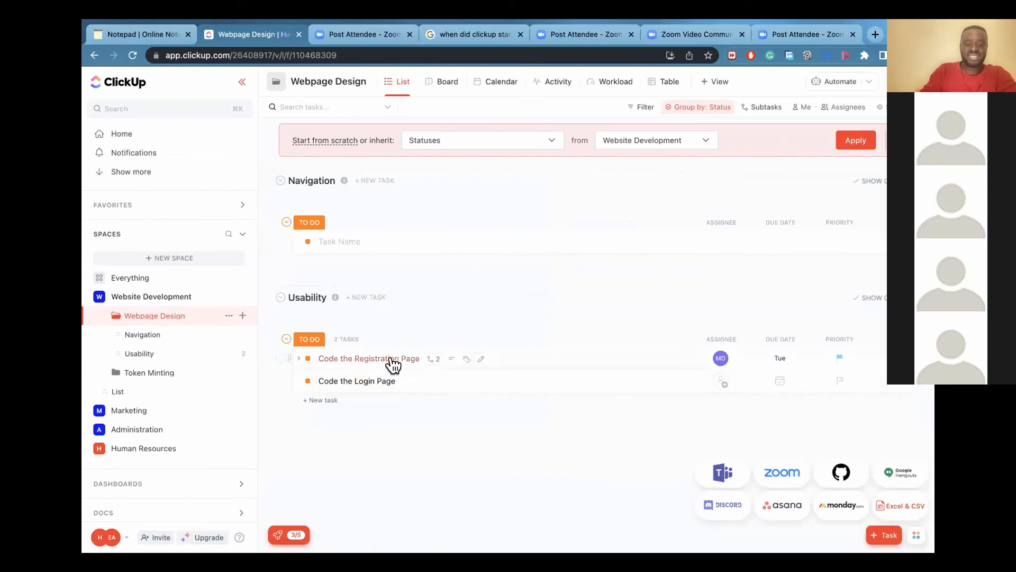
{"action": "left_click", "coordinate": [390, 359]}
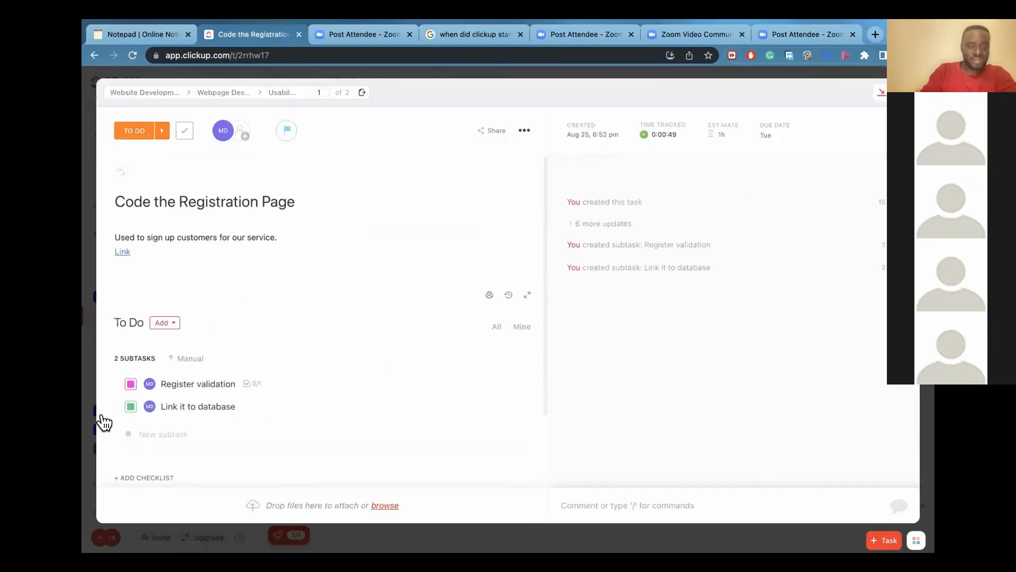
{"action": "left_click", "coordinate": [130, 384]}
{"action": "left_click", "coordinate": [139, 492]}
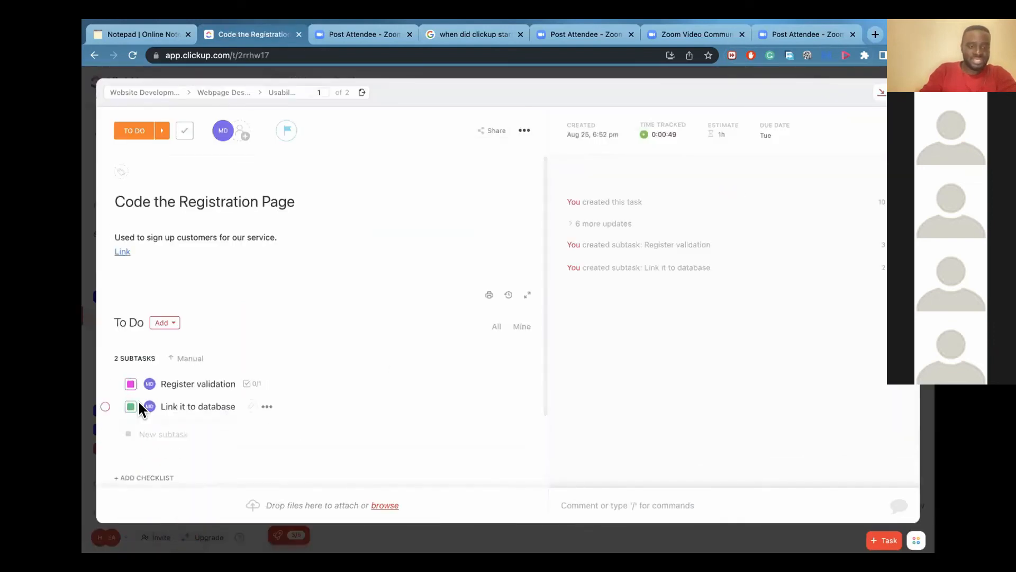
Reopen the Code the Registration Page task, advance its status through In Progress and Review to Done, and close the task window.
{"action": "left_click", "coordinate": [131, 406]}
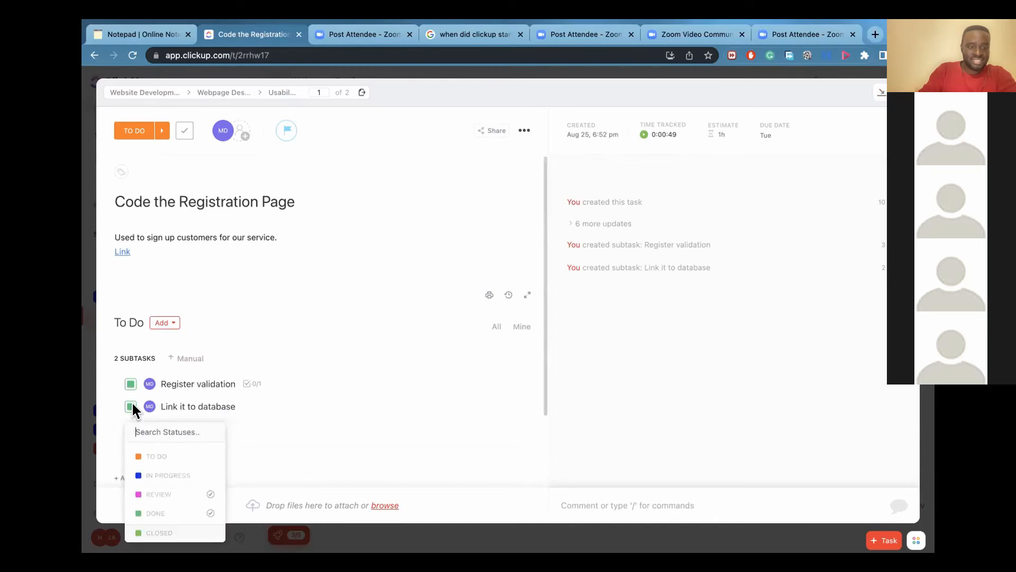
{"action": "left_click", "coordinate": [390, 277]}
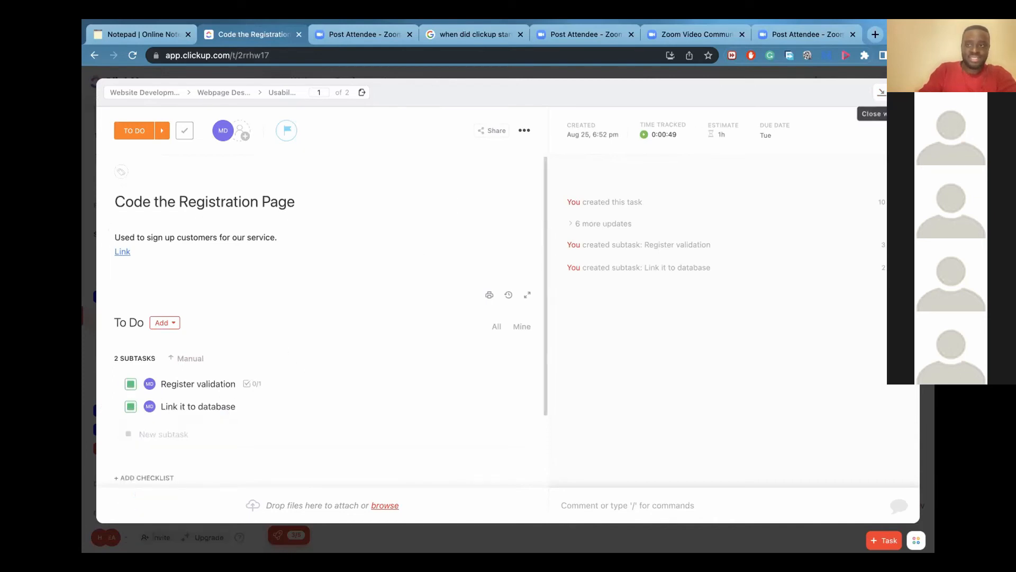
{"action": "left_click", "coordinate": [882, 92]}
{"action": "left_click", "coordinate": [341, 360]}
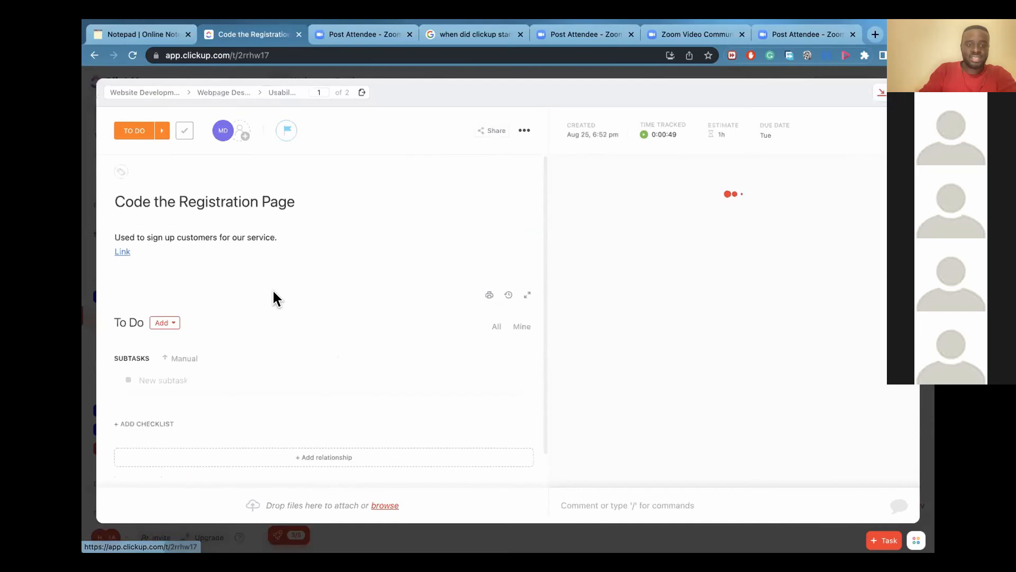
{"action": "left_click", "coordinate": [160, 132]}
{"action": "left_click", "coordinate": [191, 130]}
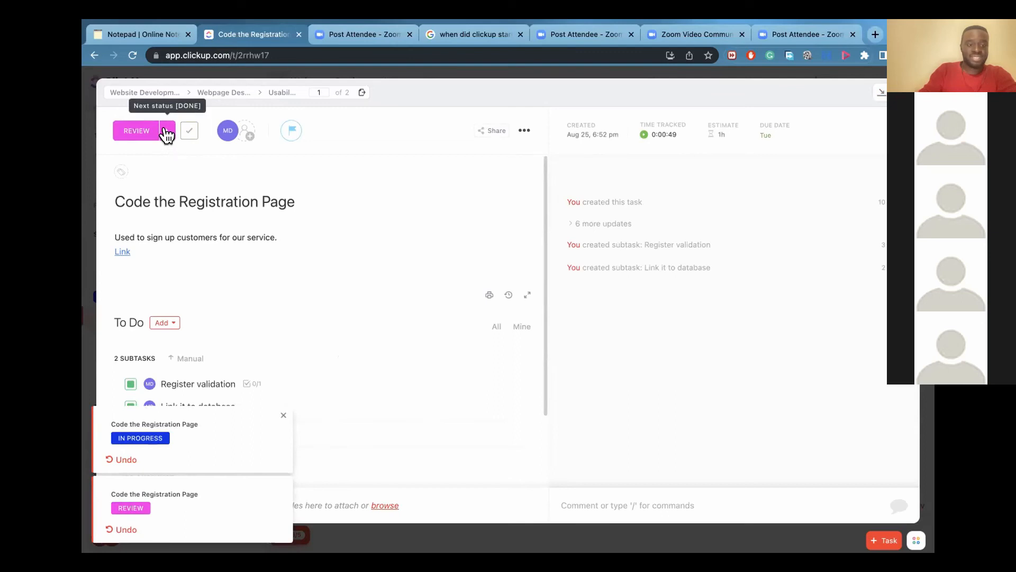
{"action": "left_click", "coordinate": [168, 135]}
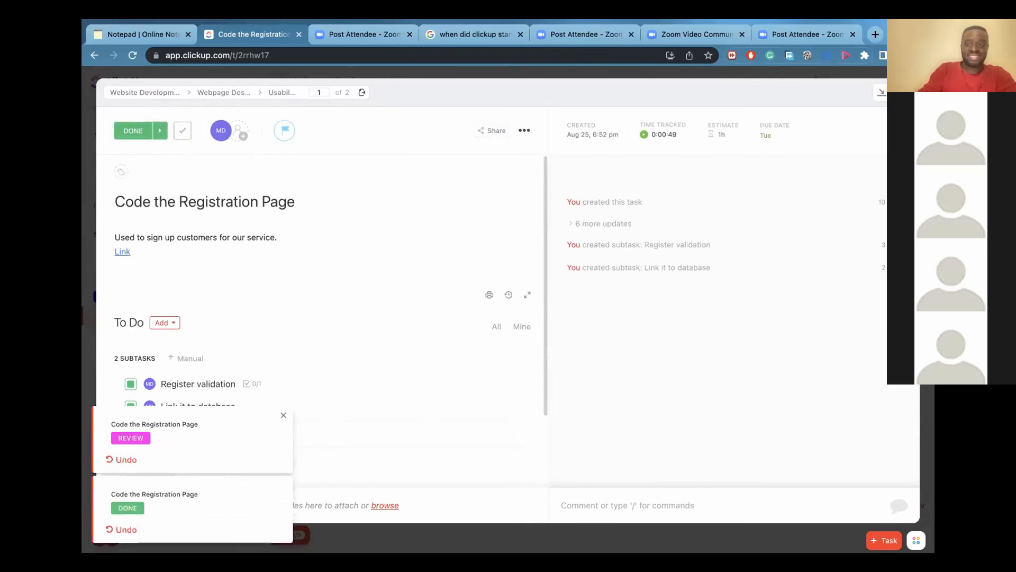
{"action": "left_click", "coordinate": [882, 92]}
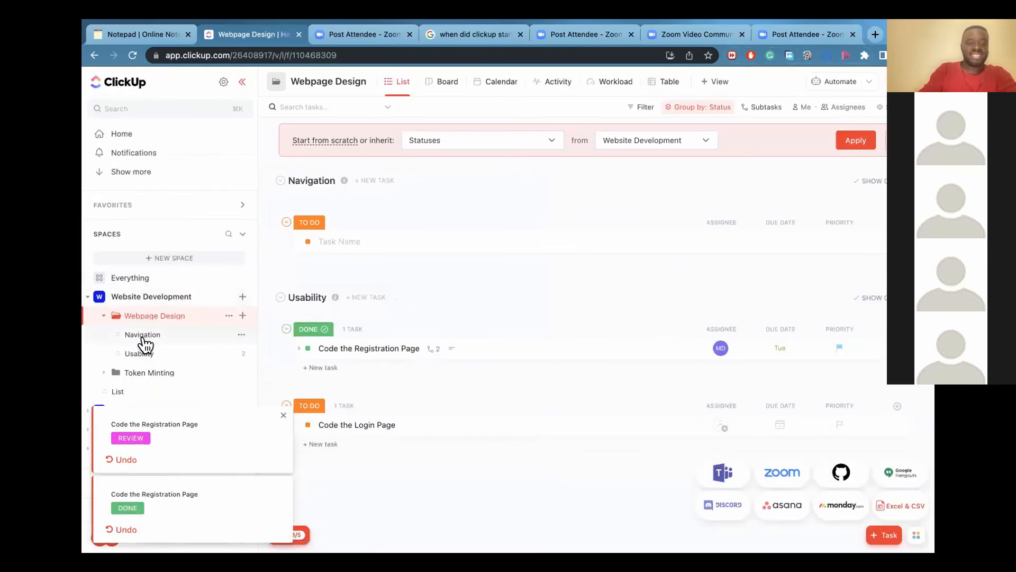
In the Webpage Design folder's Usability list, set the Code the Registration Page task's status to Closed and resolve all its open items.
{"action": "left_click", "coordinate": [161, 316]}
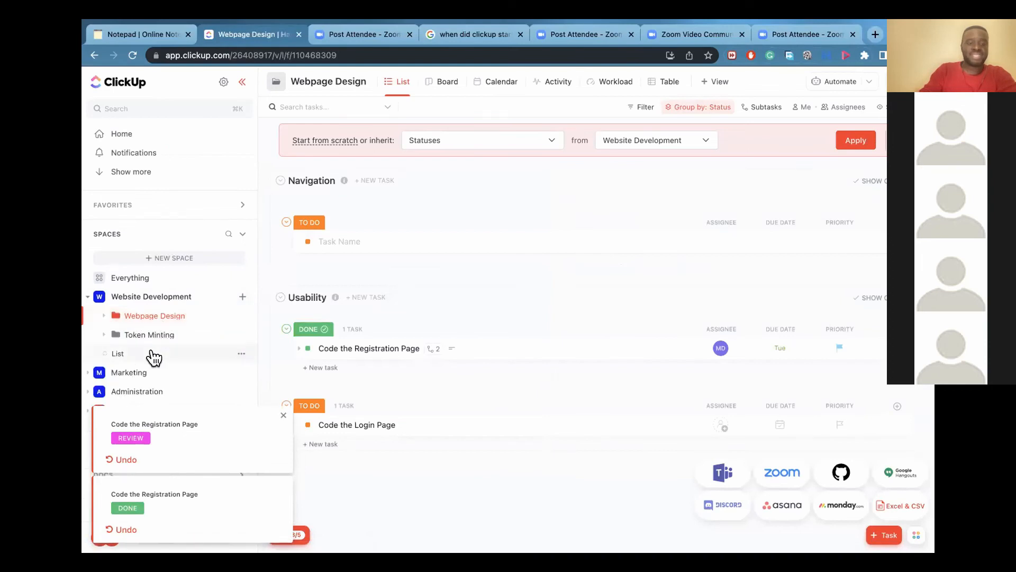
{"action": "left_click", "coordinate": [152, 316]}
{"action": "left_click", "coordinate": [141, 354]}
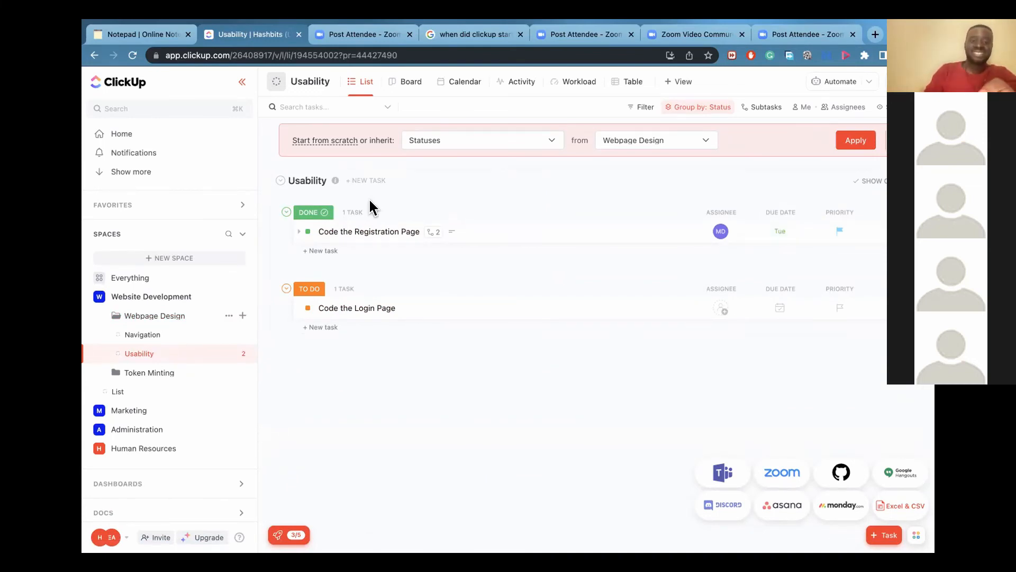
{"action": "left_click", "coordinate": [307, 232]}
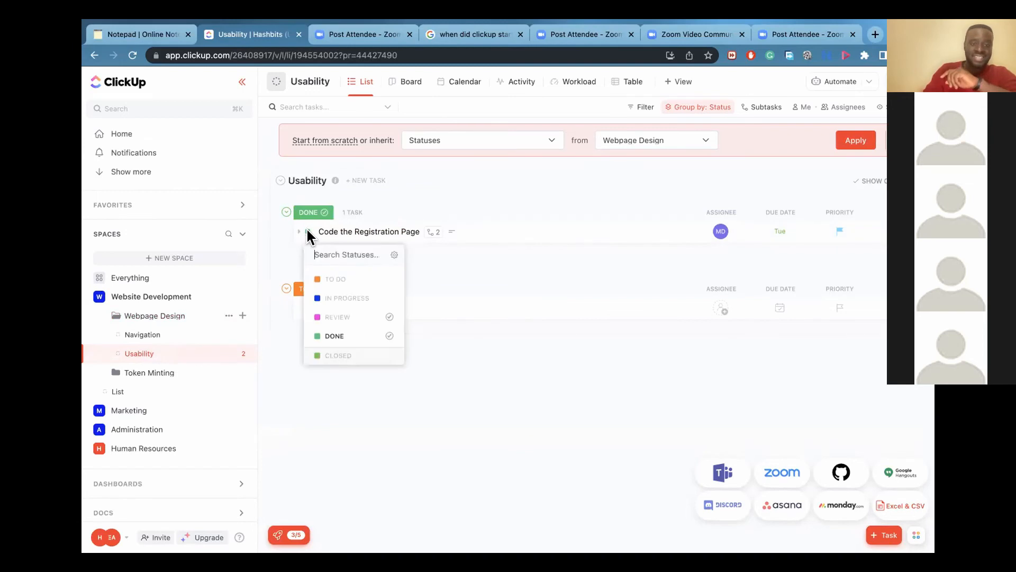
{"action": "left_click", "coordinate": [336, 364]}
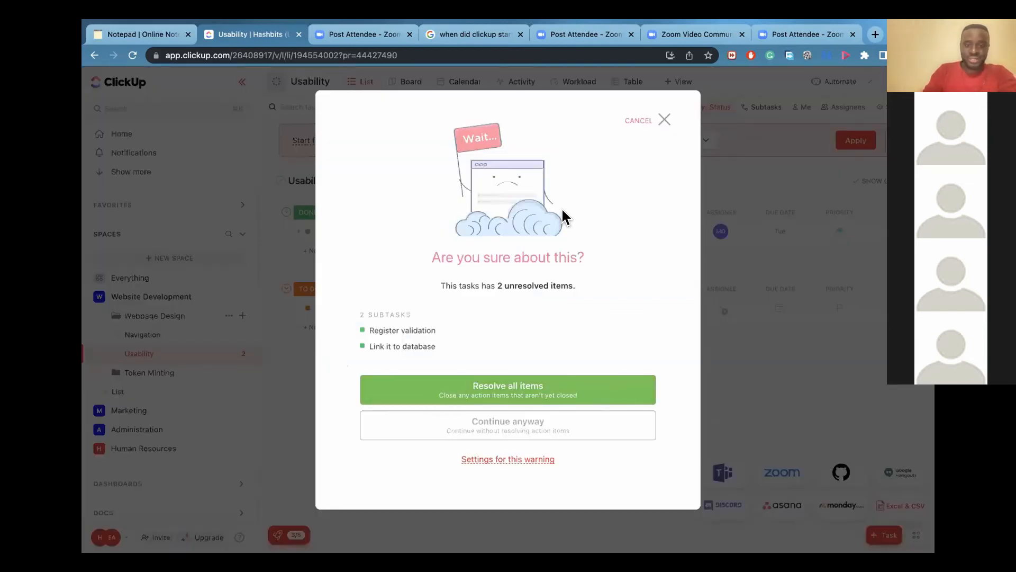
{"action": "left_click", "coordinate": [537, 389]}
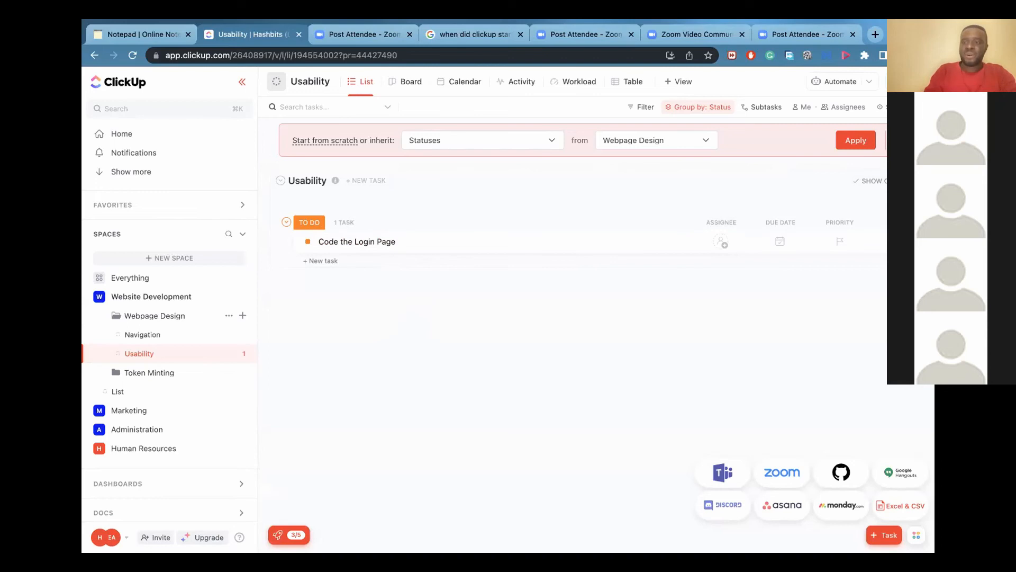
Show closed tasks in the Usability list and set the Code the Registration Page task's status back to Done.
{"action": "left_click", "coordinate": [891, 107]}
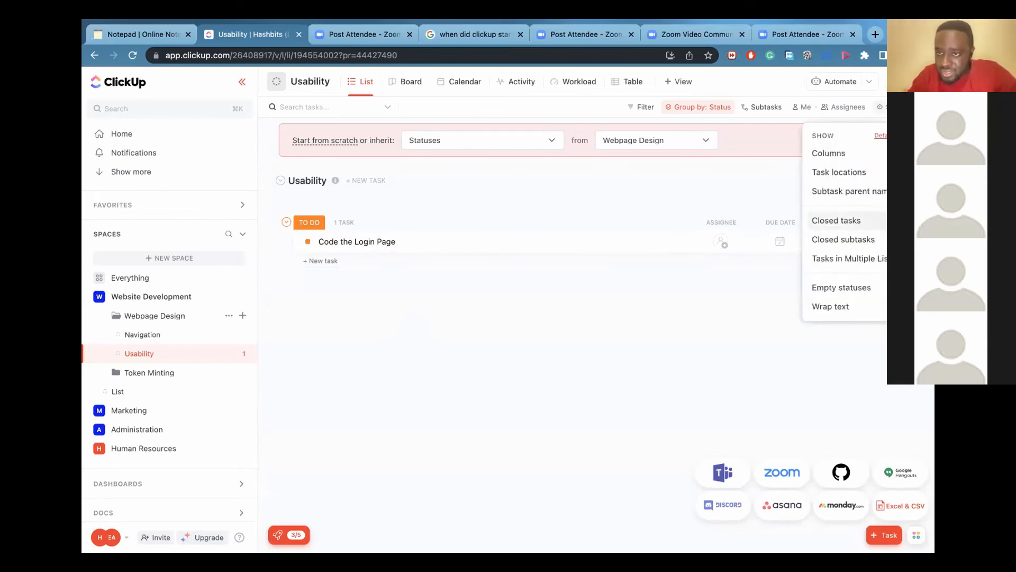
{"action": "left_click", "coordinate": [895, 220]}
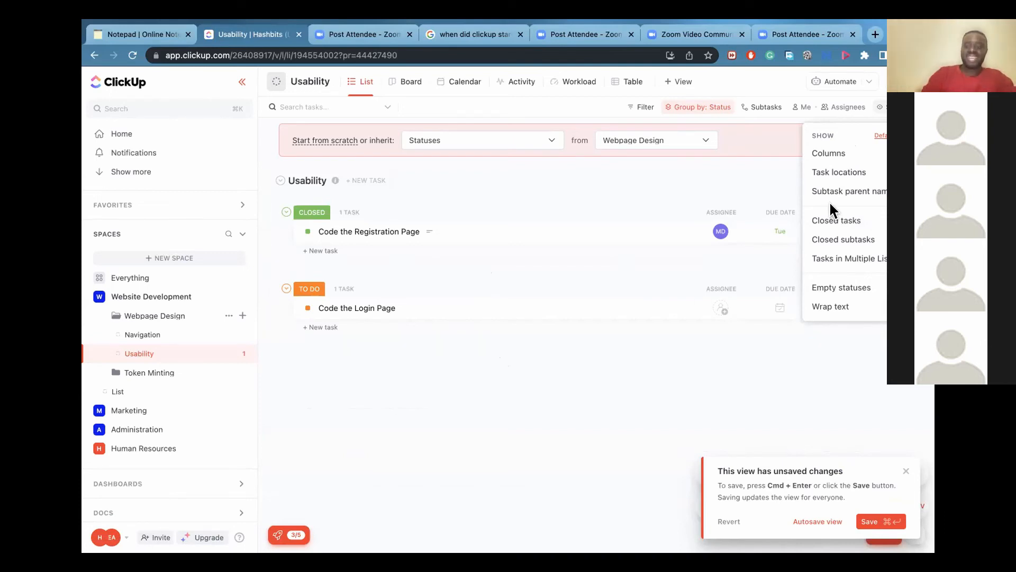
{"action": "left_click", "coordinate": [309, 231]}
{"action": "left_click", "coordinate": [309, 233]}
{"action": "left_click", "coordinate": [309, 233]}
{"action": "left_click", "coordinate": [331, 336]}
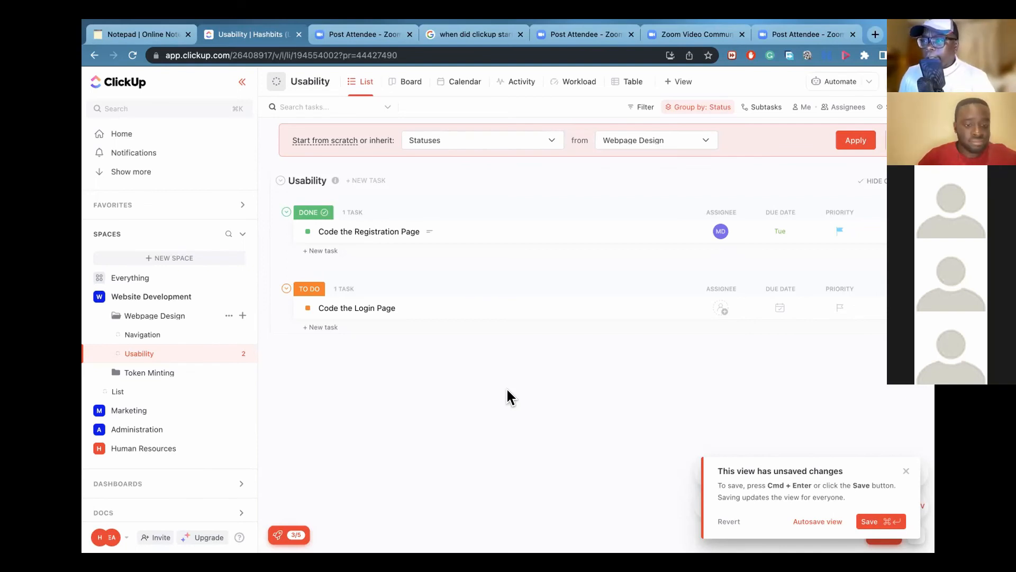
Dismiss the unsaved view notice, and collapse the Website Development Space while showing the extra navigation entries.
{"action": "left_click", "coordinate": [97, 298]}
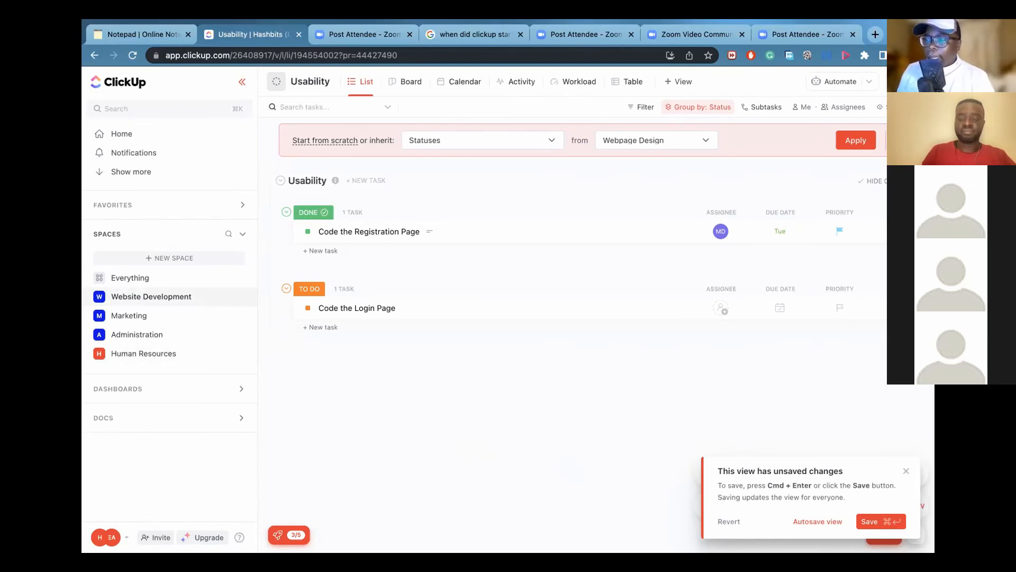
{"action": "left_click", "coordinate": [905, 470]}
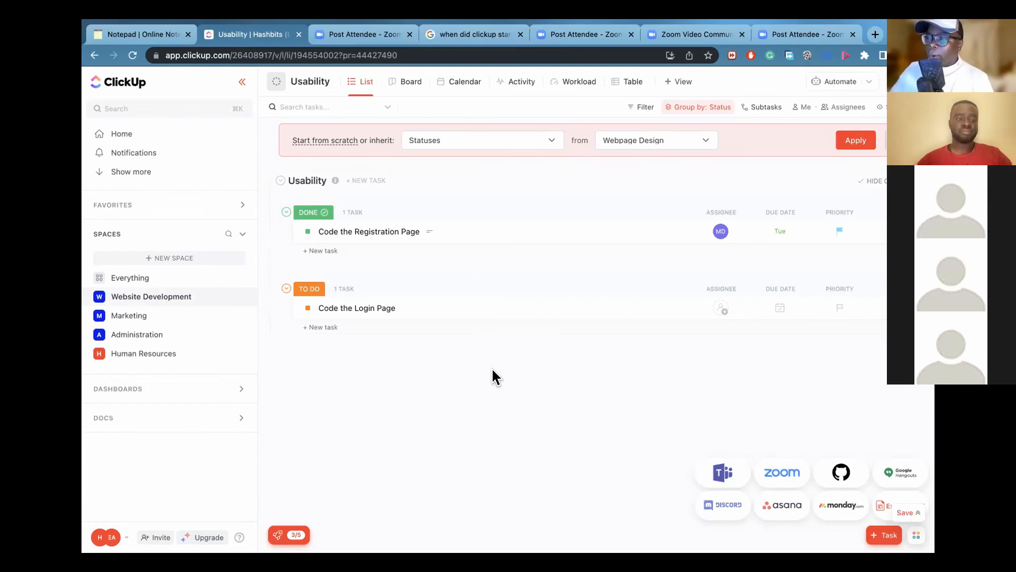
{"action": "left_click", "coordinate": [104, 173]}
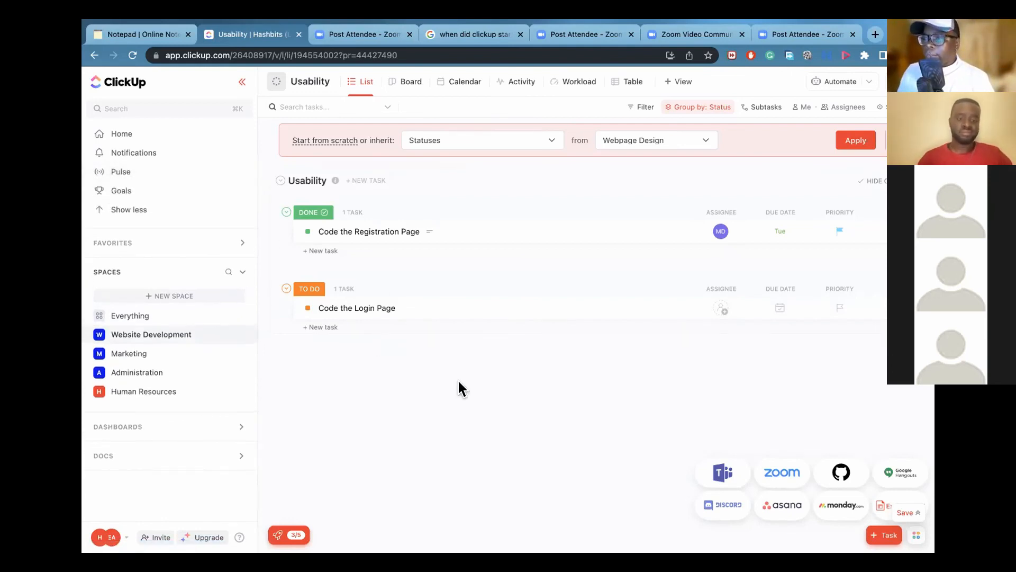
Review the completed subtasks of the Code the Registration Page task, including the Register validation subtask's status and activity history.
{"action": "left_click", "coordinate": [370, 235]}
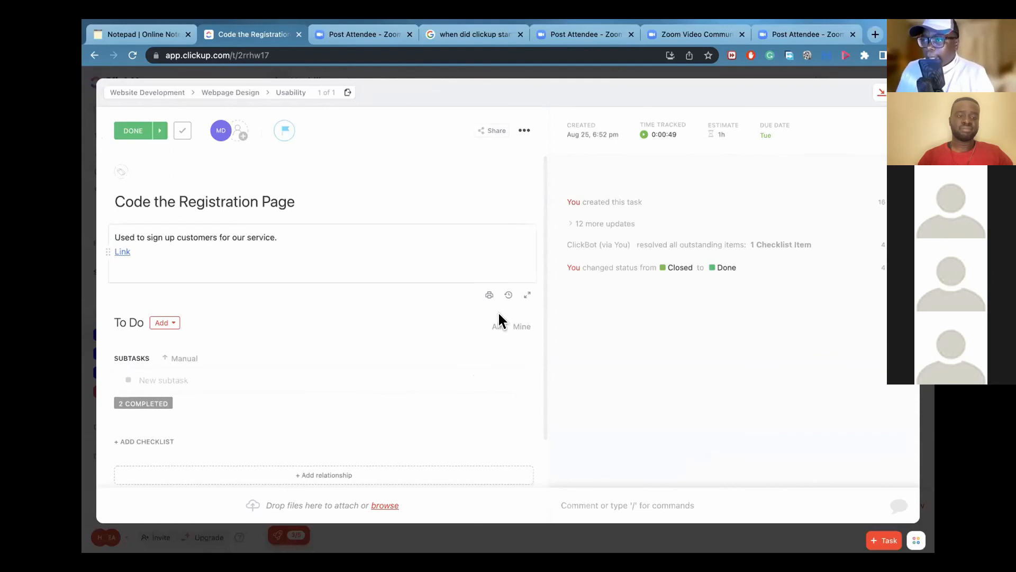
{"action": "left_click", "coordinate": [144, 405]}
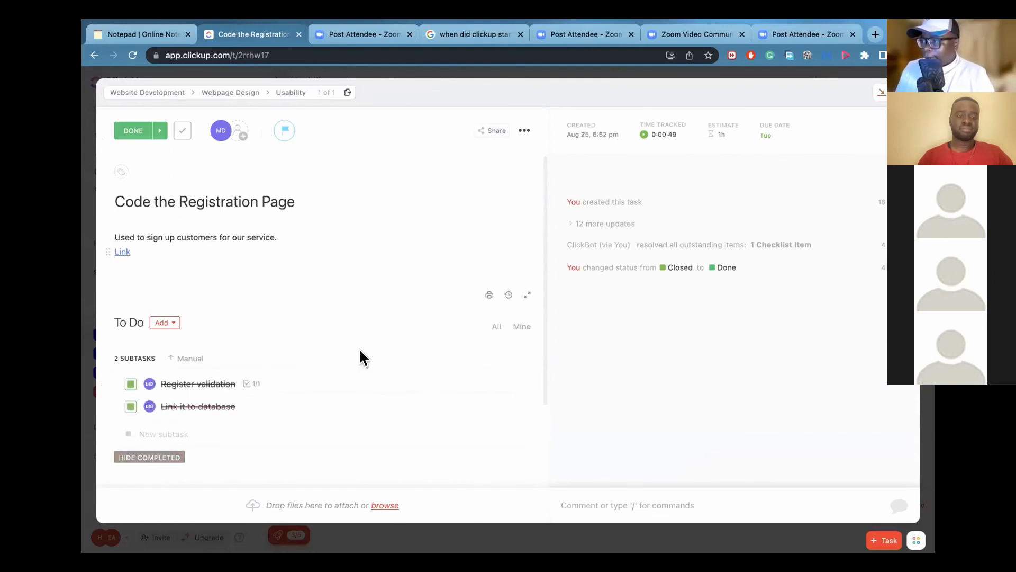
{"action": "left_click", "coordinate": [196, 382]}
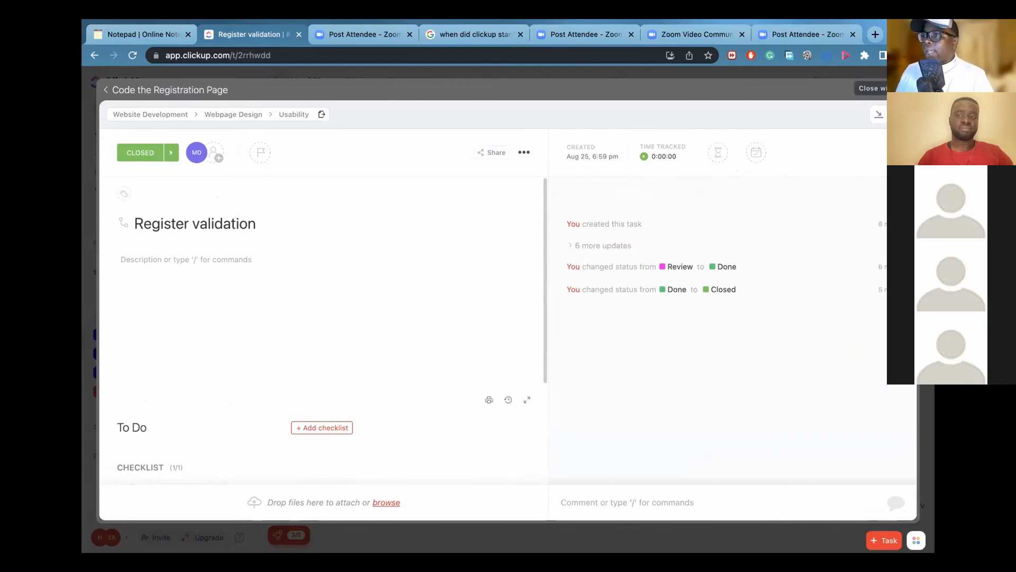
{"action": "left_click", "coordinate": [907, 89]}
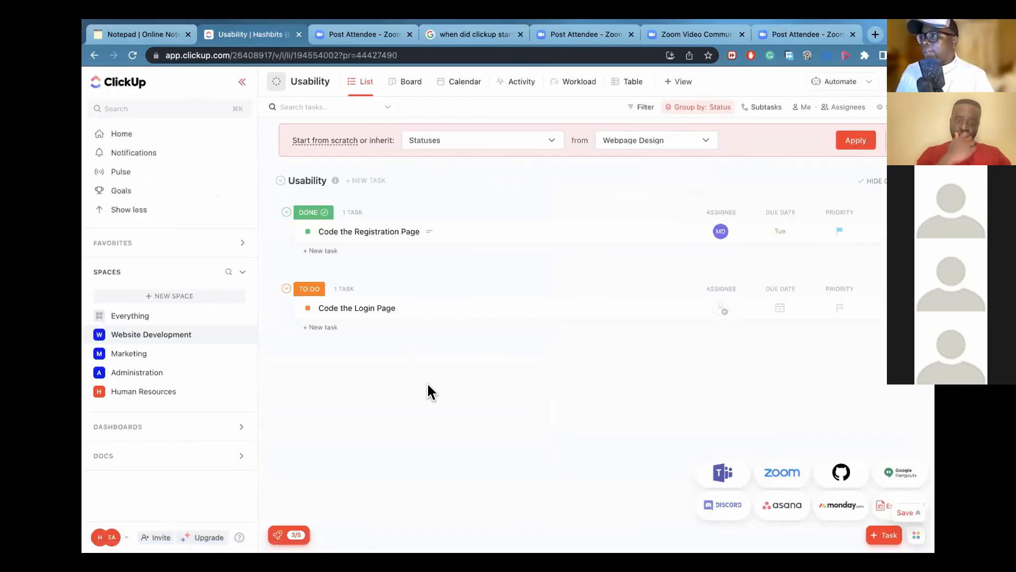
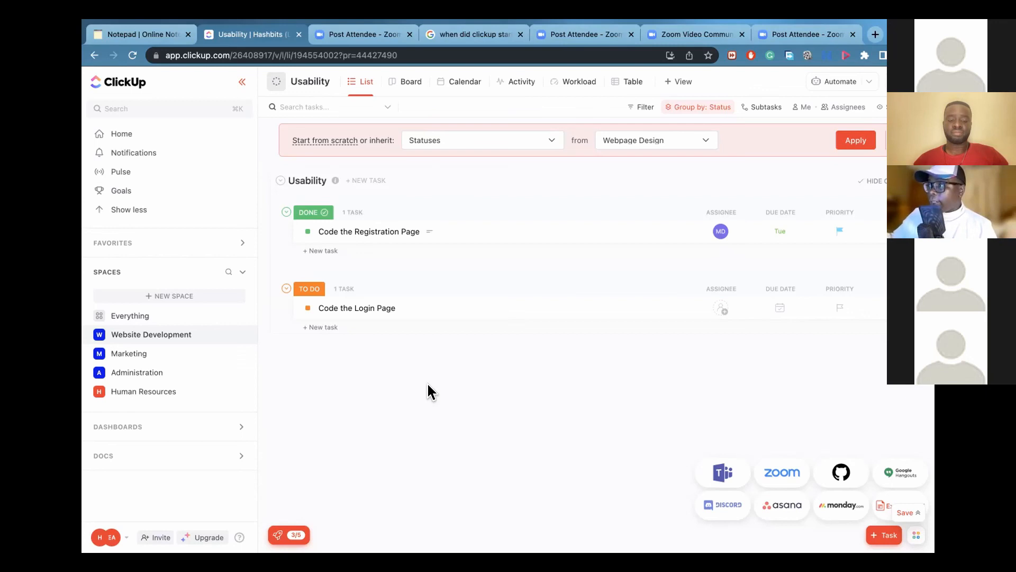
Browse the Website Development Space's Webpage Design and Token Minting folders, viewing the Navigation and Usability lists.
{"action": "left_click", "coordinate": [98, 337]}
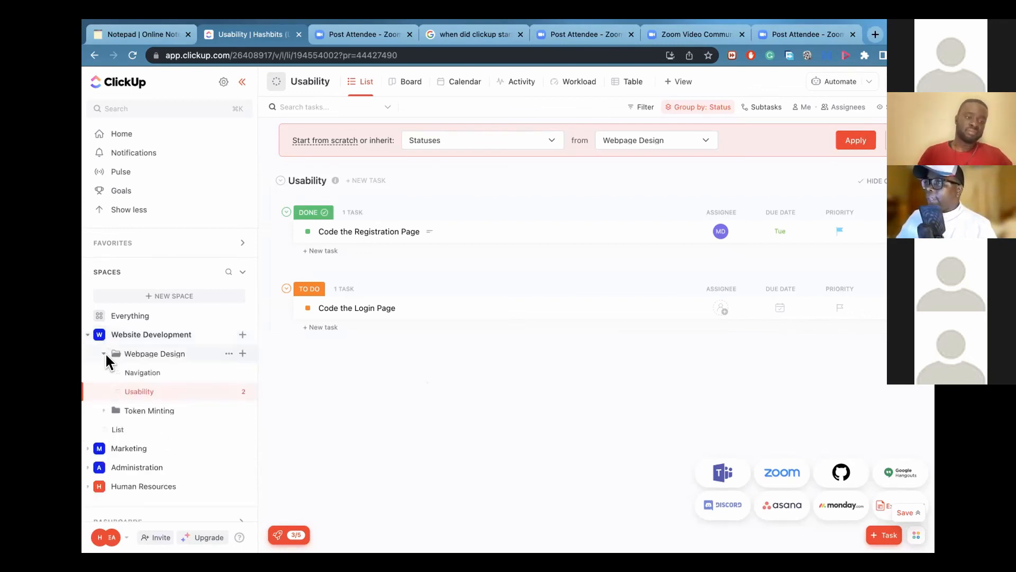
{"action": "left_click", "coordinate": [104, 354]}
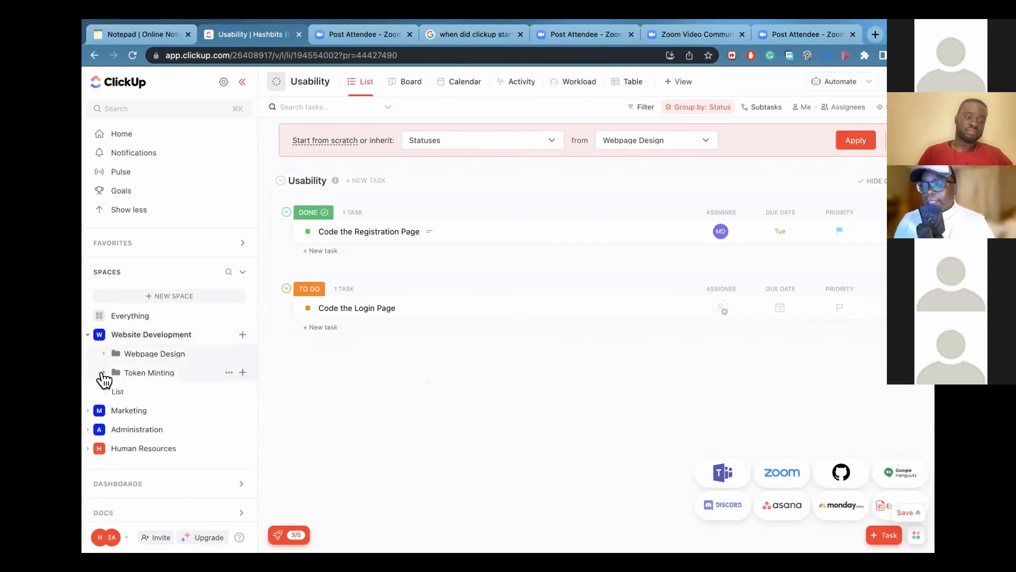
{"action": "left_click", "coordinate": [104, 373]}
{"action": "left_click", "coordinate": [103, 353]}
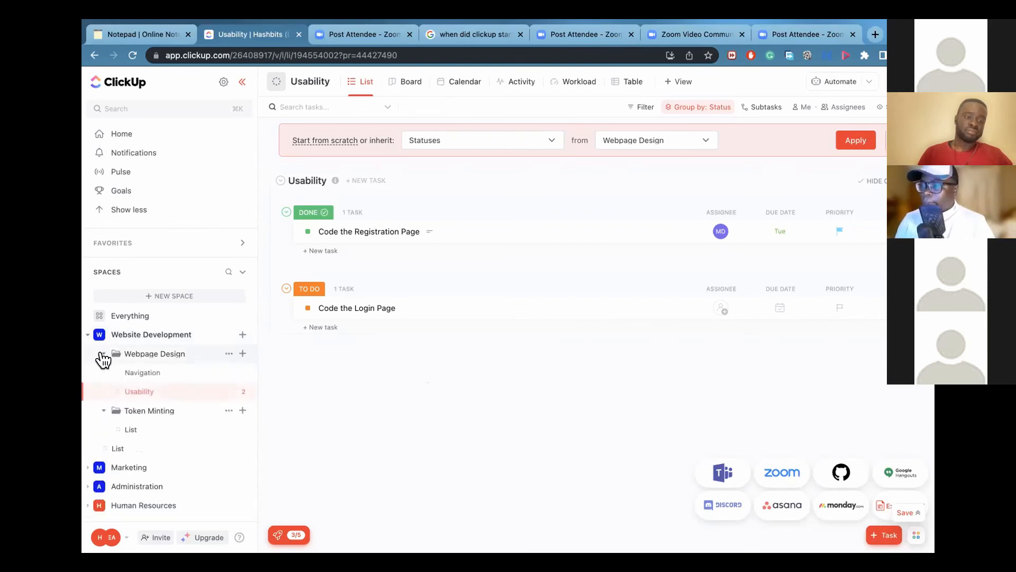
{"action": "left_click", "coordinate": [147, 380]}
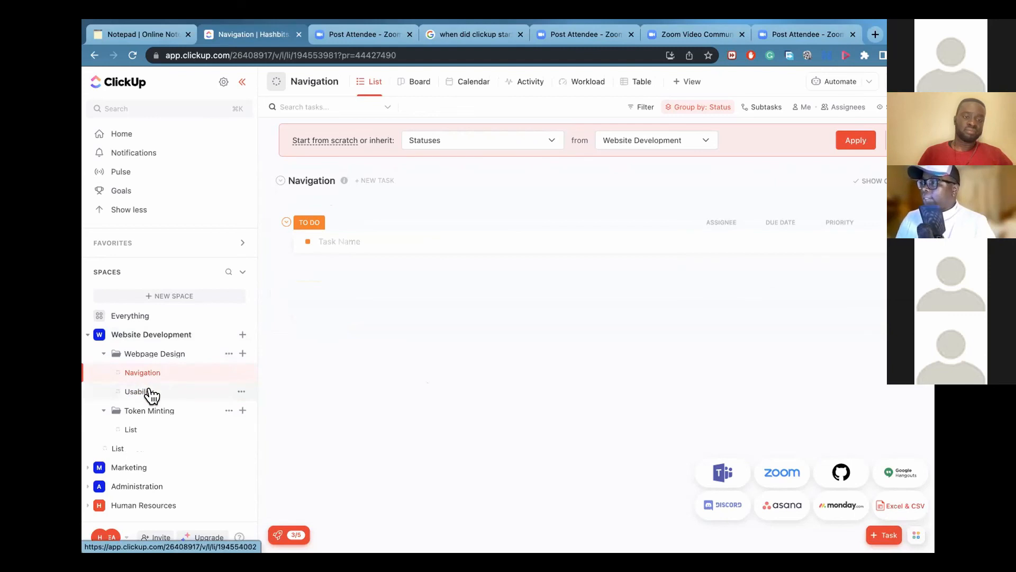
{"action": "left_click", "coordinate": [150, 390]}
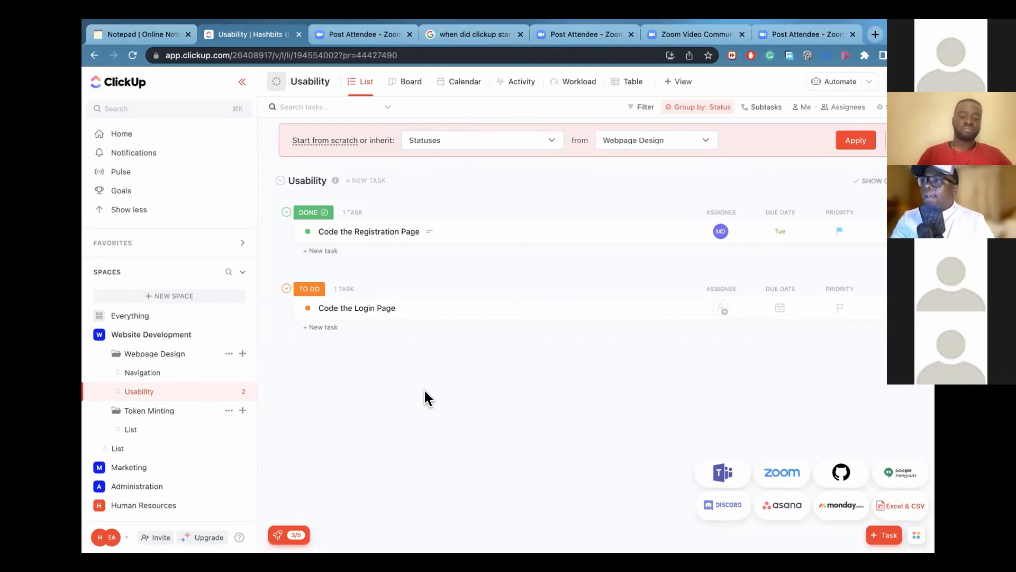
Look through the Marketing Space and the Administration Space's Finance and Policy folders, and leave all Spaces collapsed.
{"action": "scroll", "coordinate": [96, 402], "scroll_direction": "down", "scroll_amount": 3}
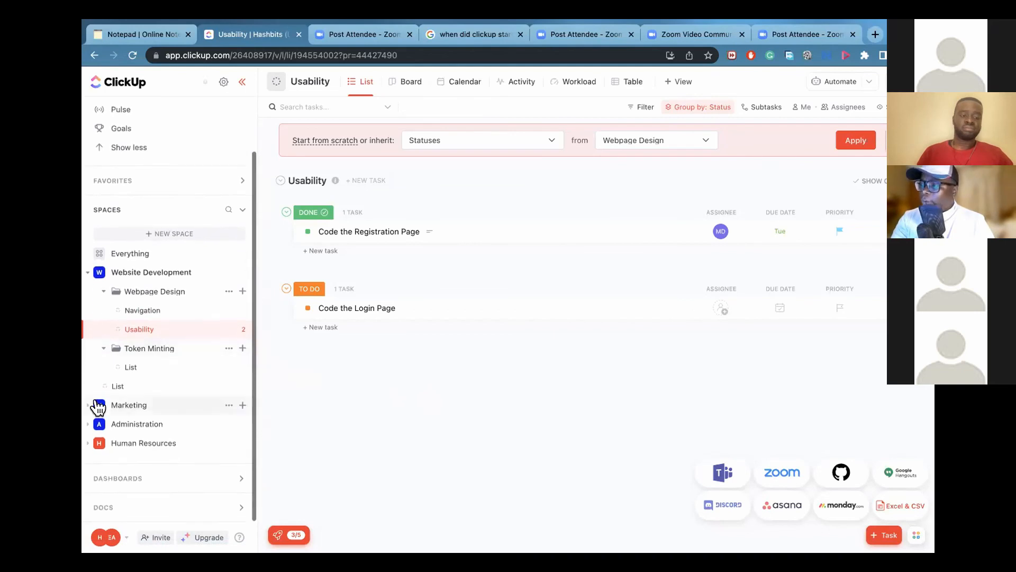
{"action": "left_click", "coordinate": [98, 410]}
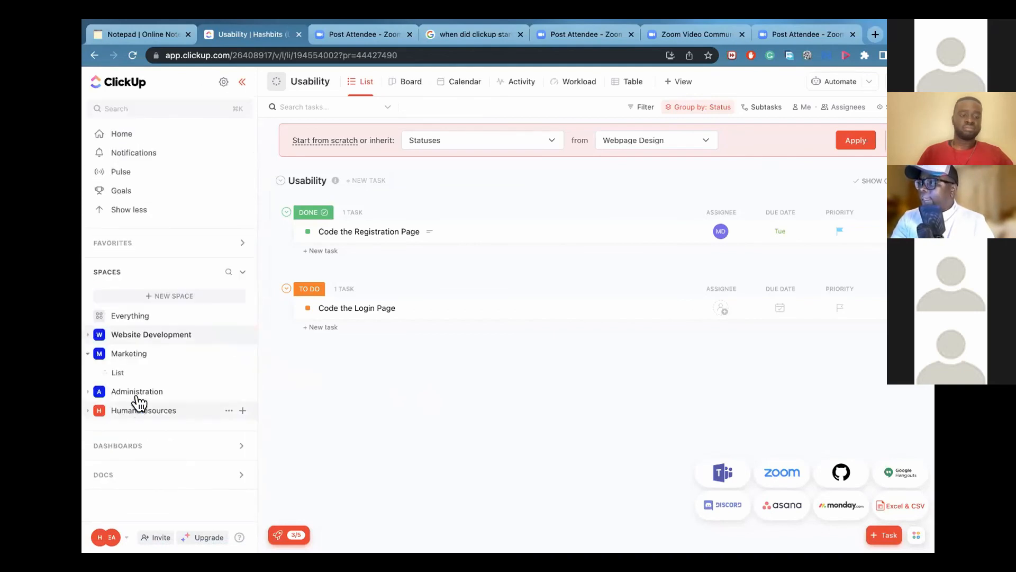
{"action": "left_click", "coordinate": [97, 391]}
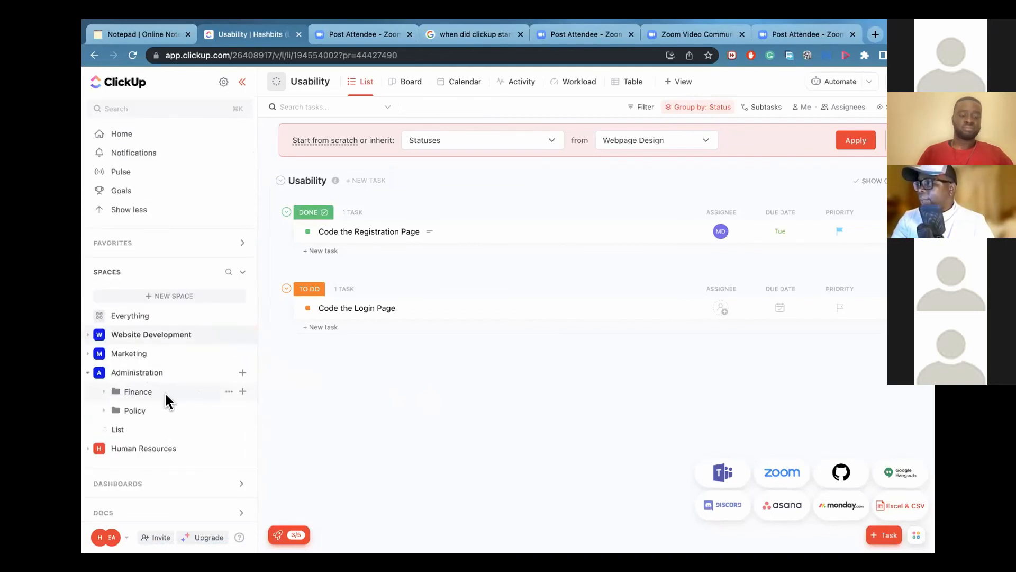
{"action": "left_click", "coordinate": [103, 392]}
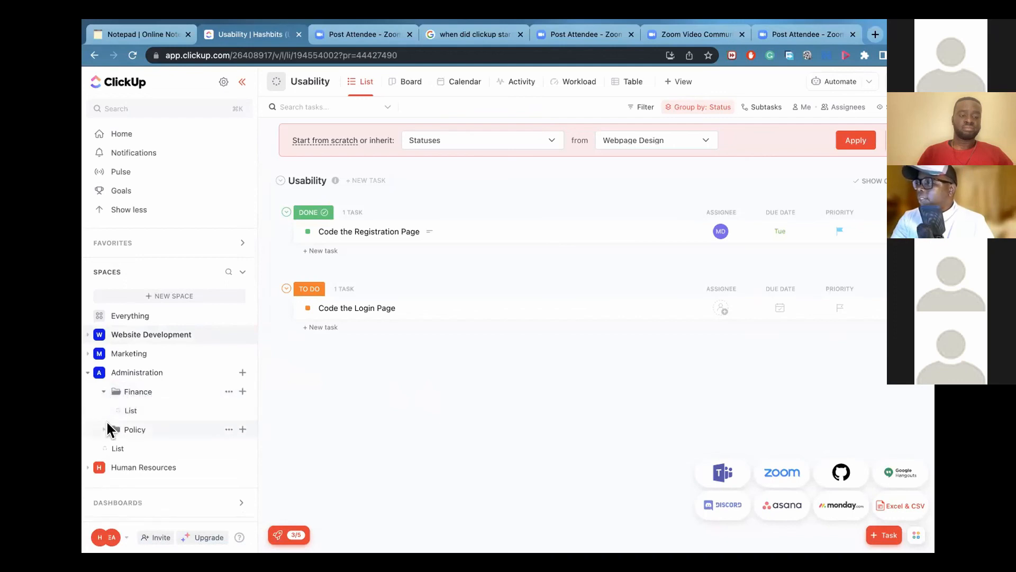
{"action": "left_click", "coordinate": [103, 430]}
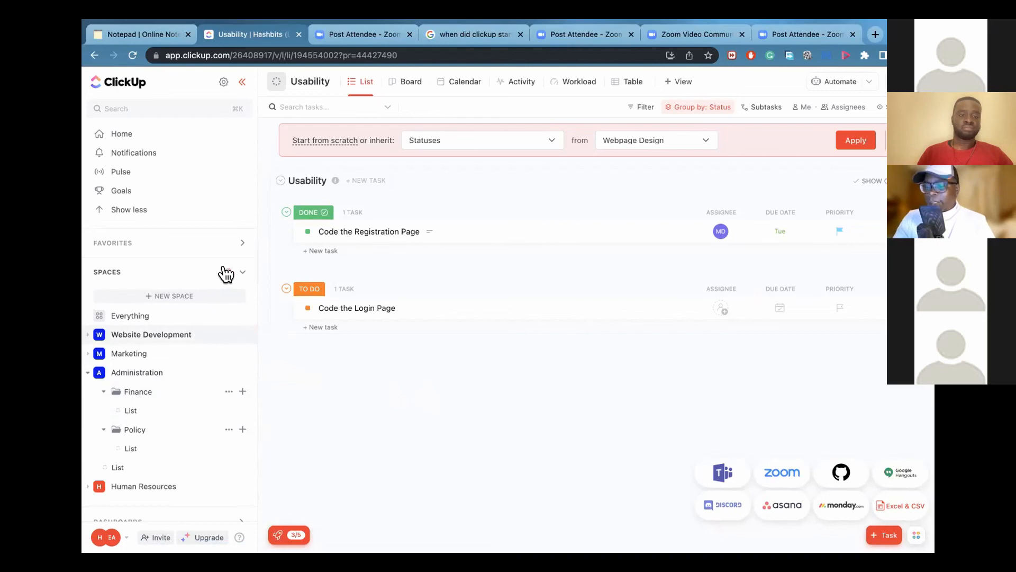
{"action": "left_click", "coordinate": [94, 338]}
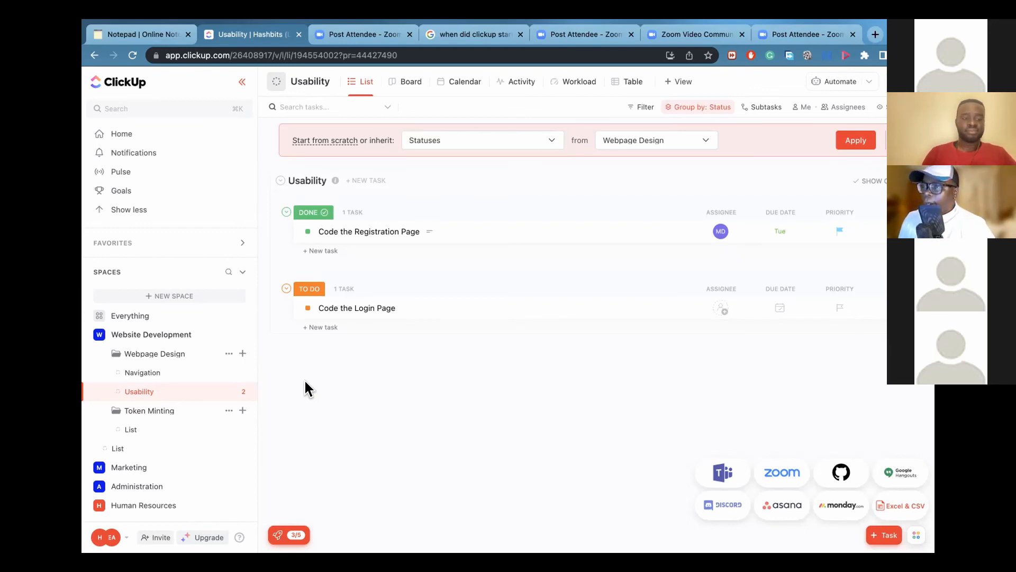
{"action": "left_click", "coordinate": [88, 334]}
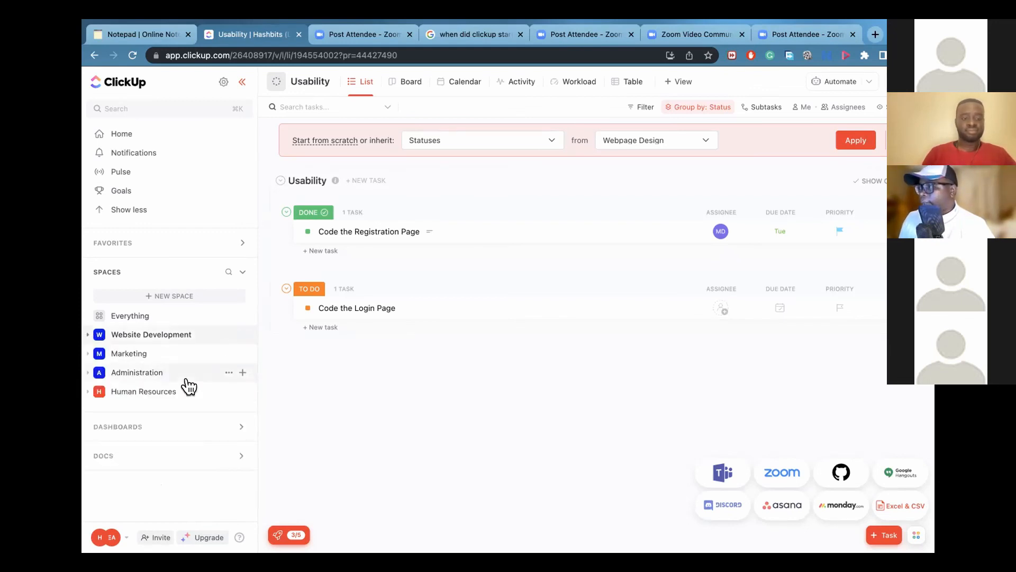